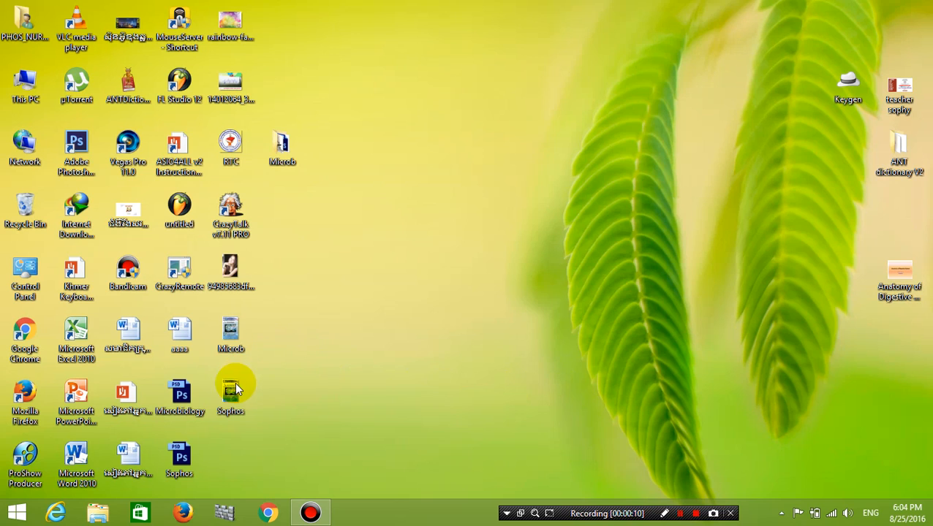
# Open the Sophos cover in Photo Viewer and inspect its Microbiology 1 title and banner enlarged, then restore the window.
pyautogui.doubleClick(231, 394)
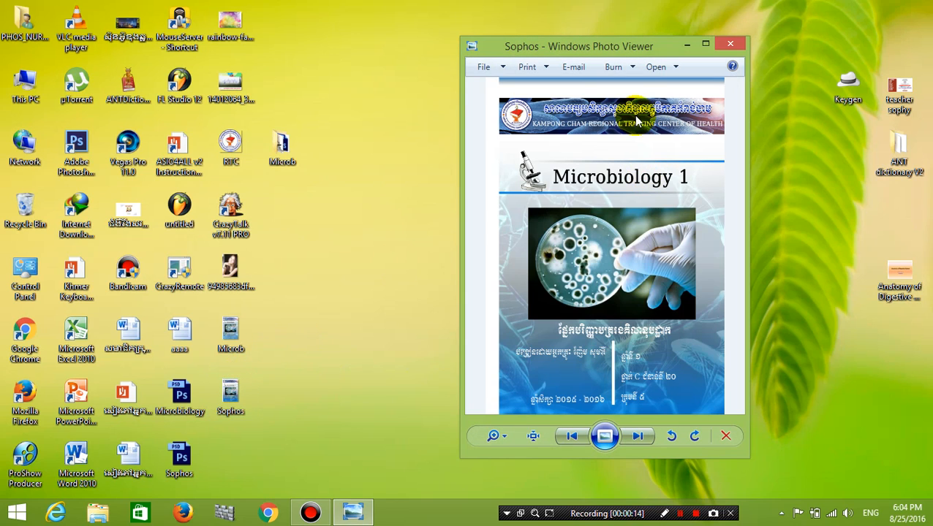
pyautogui.moveTo(665, 47); pyautogui.dragTo(652, 3)
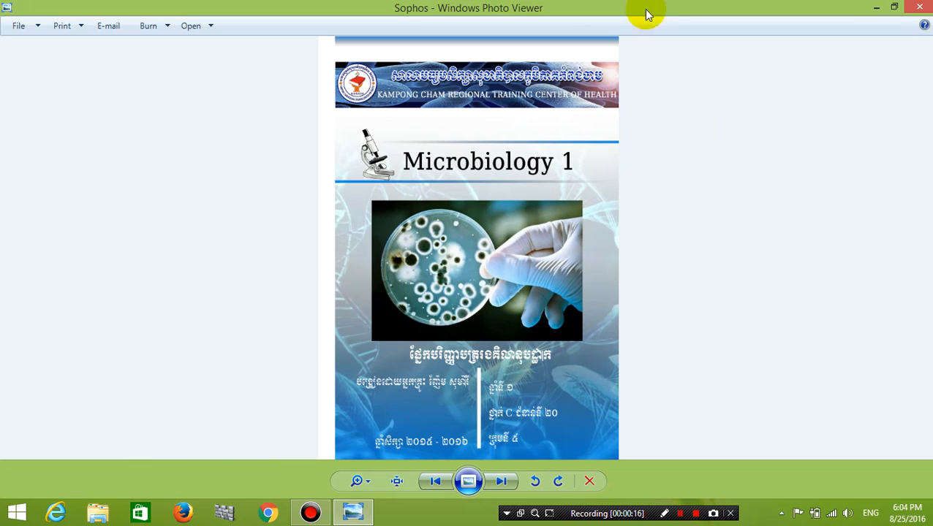
pyautogui.scroll(1, 531, 215)
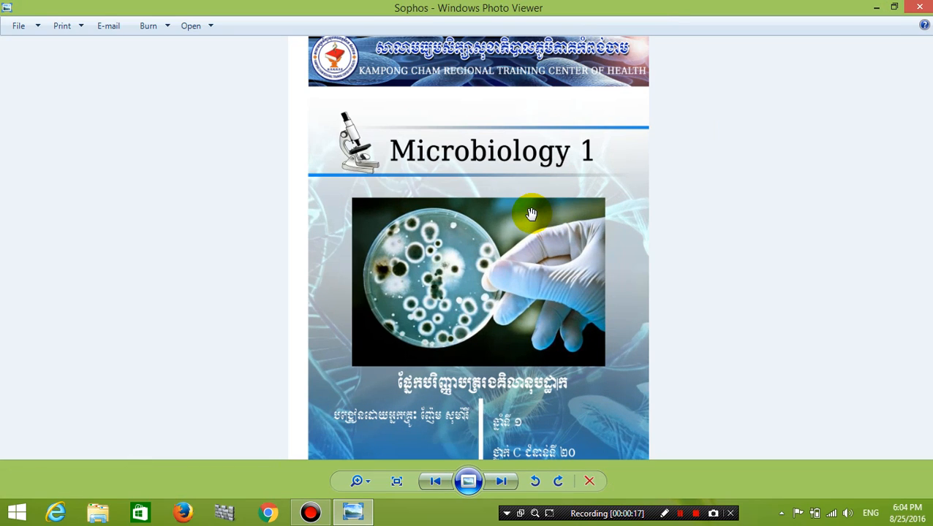
pyautogui.scroll(1, 582, 231)
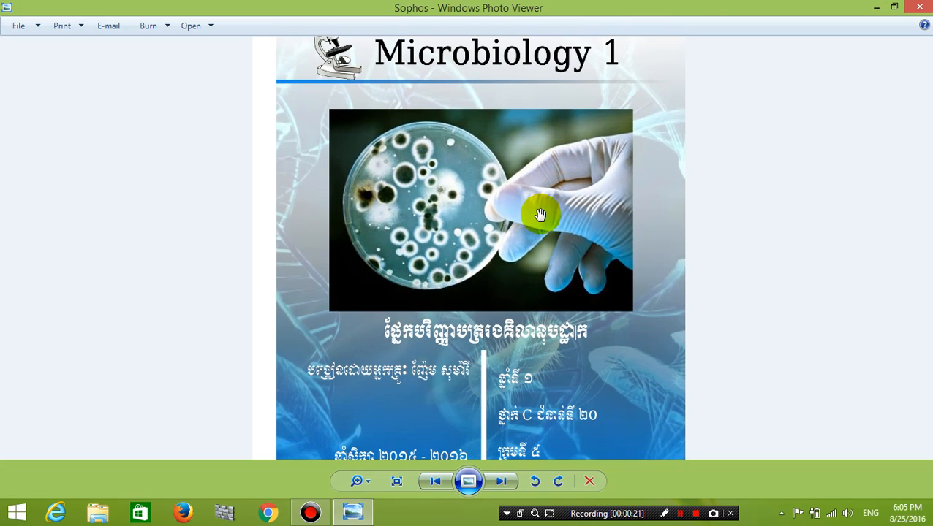
pyautogui.moveTo(539, 338)
pyautogui.mouseDown()
pyautogui.moveTo(539, 274)
pyautogui.moveTo(526, 337)
pyautogui.mouseUp()
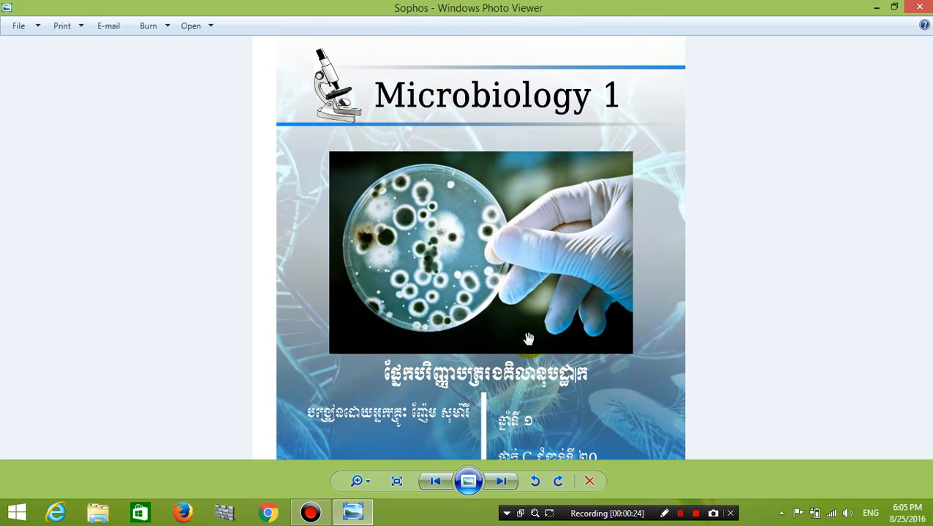
pyautogui.moveTo(562, 250); pyautogui.dragTo(565, 257)
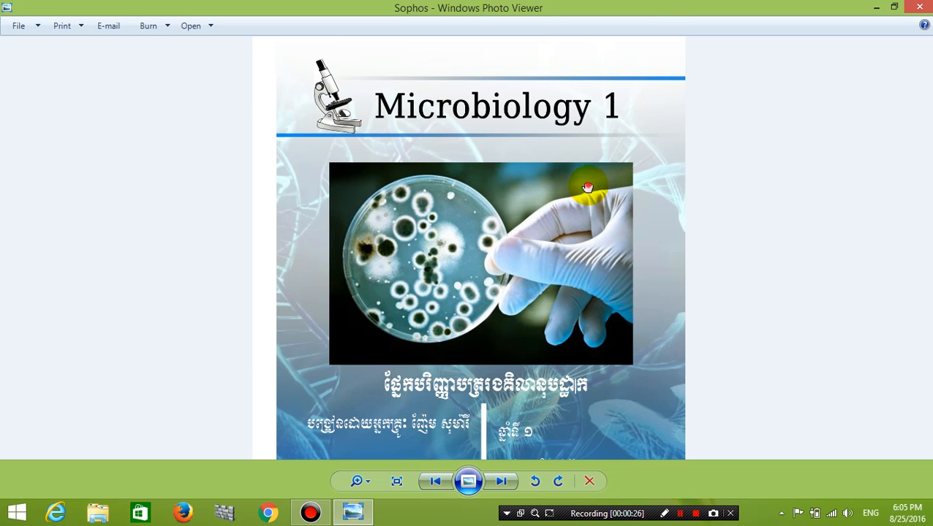
pyautogui.moveTo(586, 190); pyautogui.dragTo(565, 304)
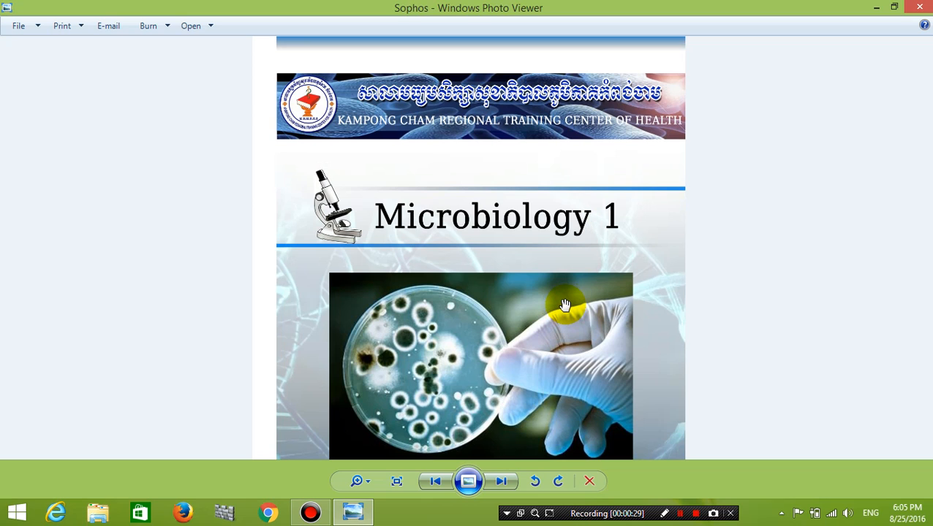
pyautogui.scroll(-1, 566, 307)
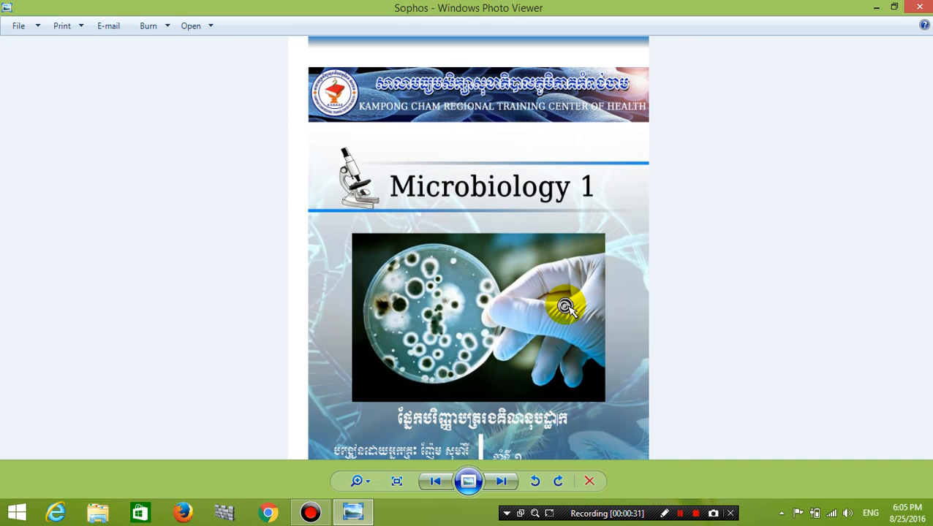
pyautogui.moveTo(520, 387); pyautogui.dragTo(516, 420)
pyautogui.scroll(-1, 516, 419)
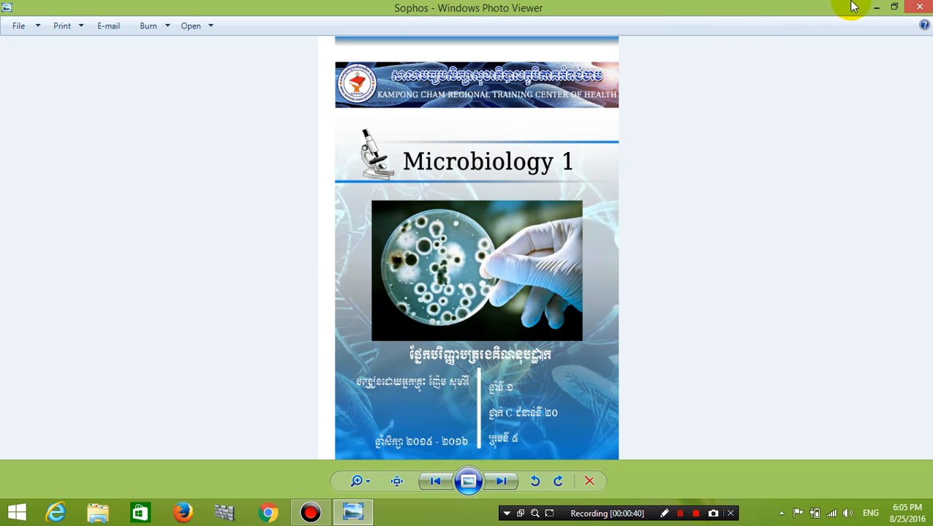
pyautogui.click(893, 7)
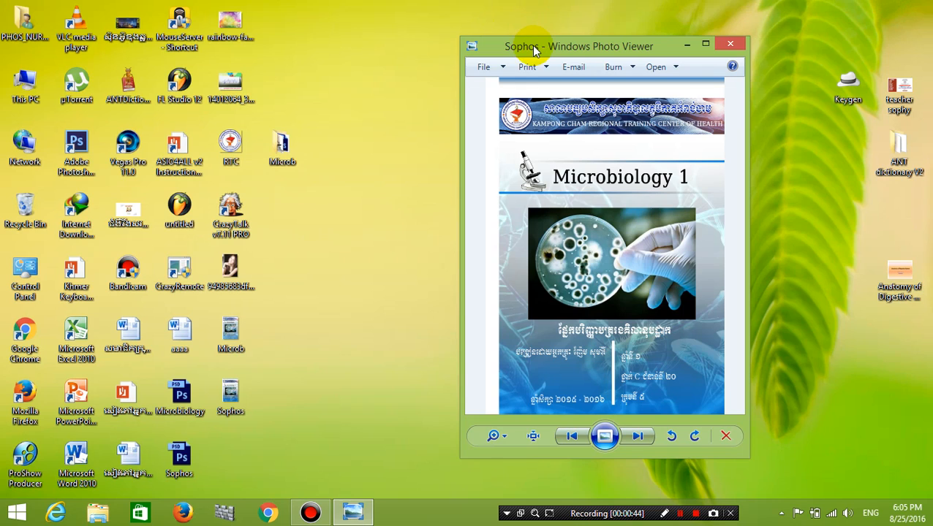
# Refresh the desktop twice, then launch Adobe Photoshop CS6 from its desktop shortcut.
pyautogui.moveTo(530, 46); pyautogui.dragTo(542, 39)
pyautogui.rightClick(336, 73)
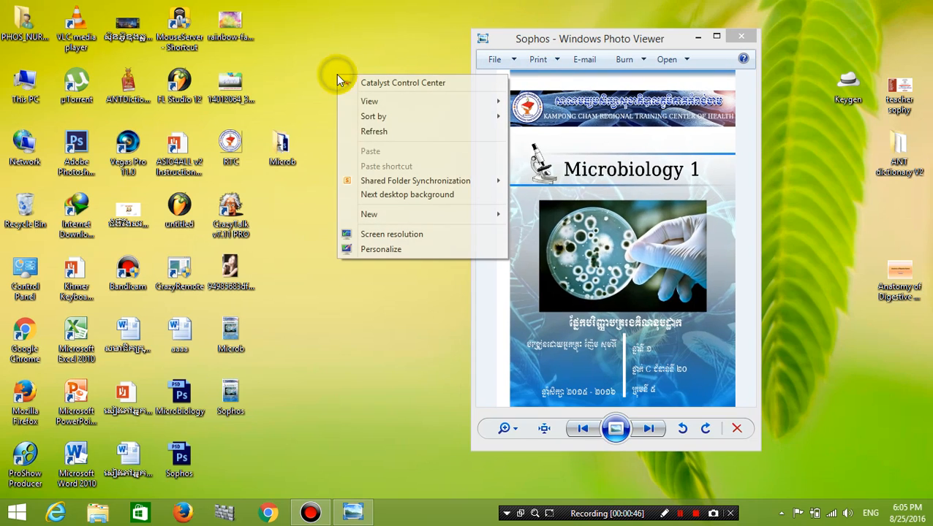
pyautogui.click(360, 130)
pyautogui.rightClick(366, 128)
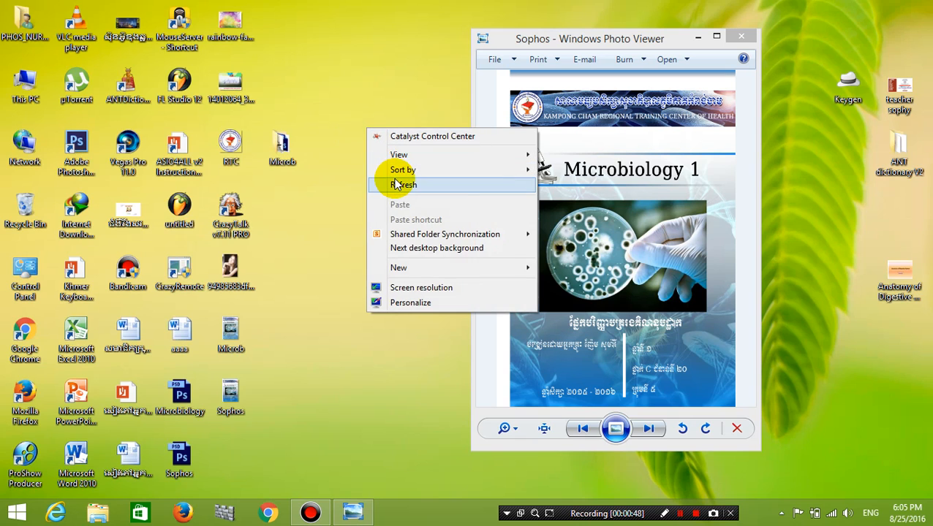
pyautogui.click(396, 184)
pyautogui.click(76, 144)
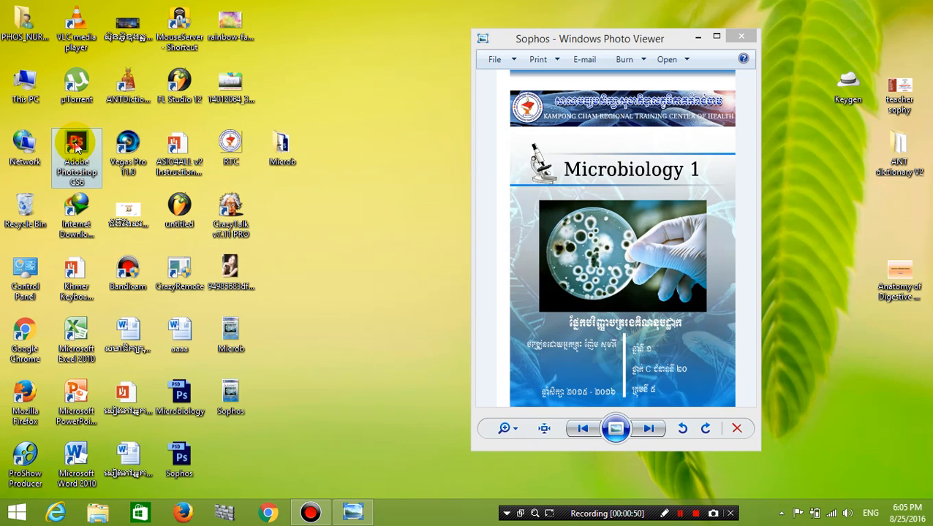
pyautogui.doubleClick(77, 144)
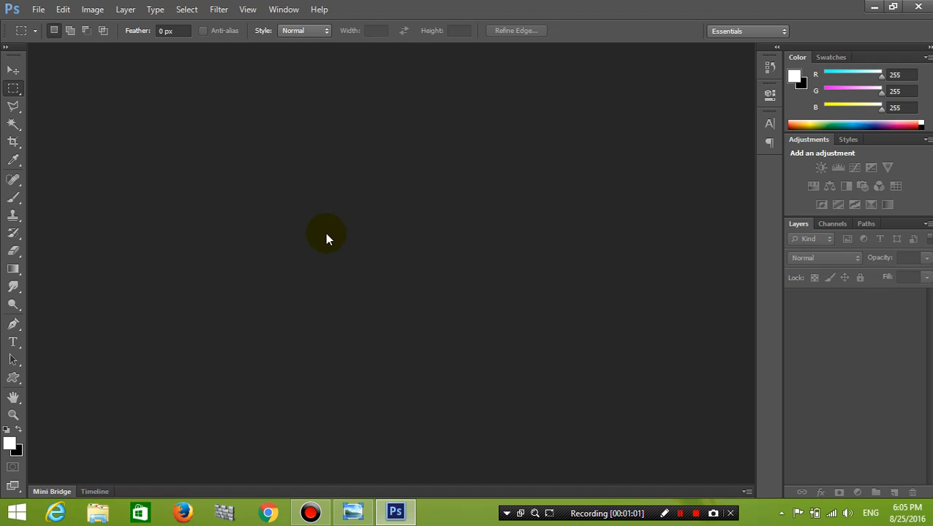
# Reposition the Sophos reference window on screen, then bring Photoshop back in front.
pyautogui.click(353, 513)
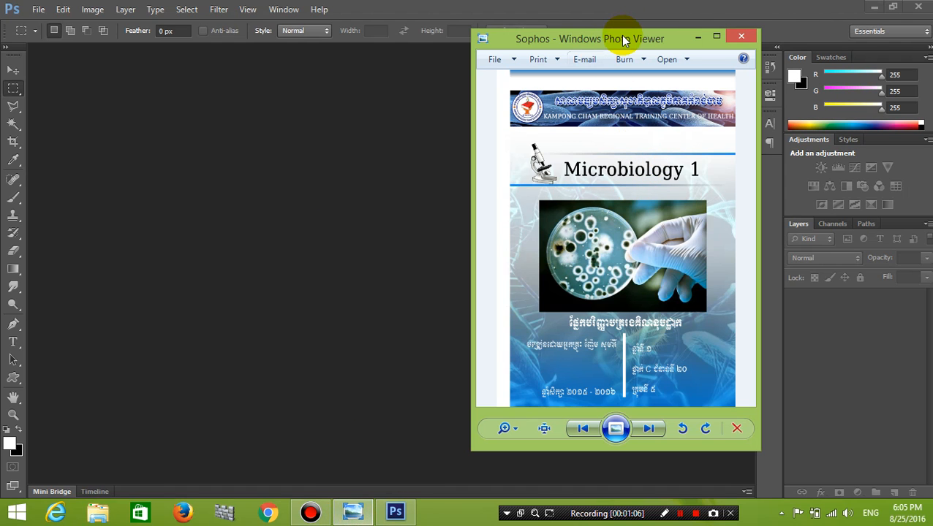
pyautogui.moveTo(624, 40); pyautogui.dragTo(548, 70)
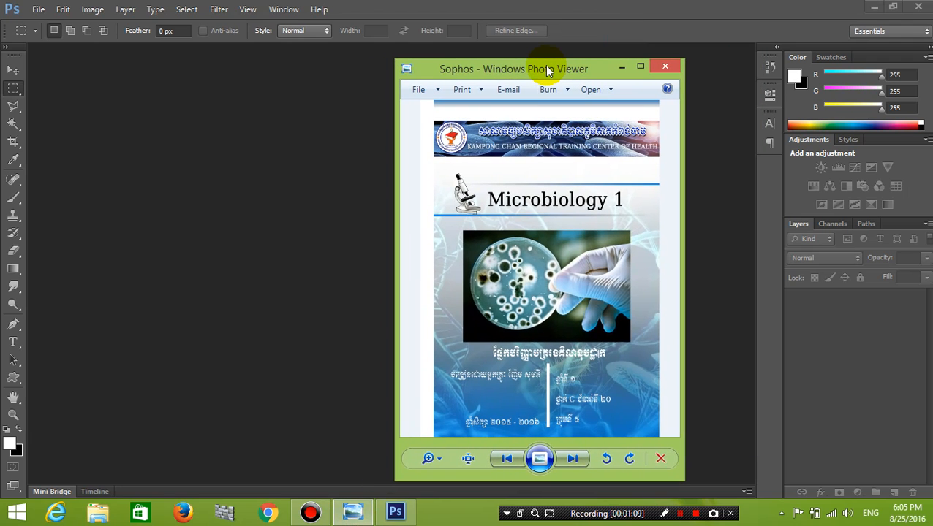
pyautogui.moveTo(548, 70); pyautogui.dragTo(561, 70)
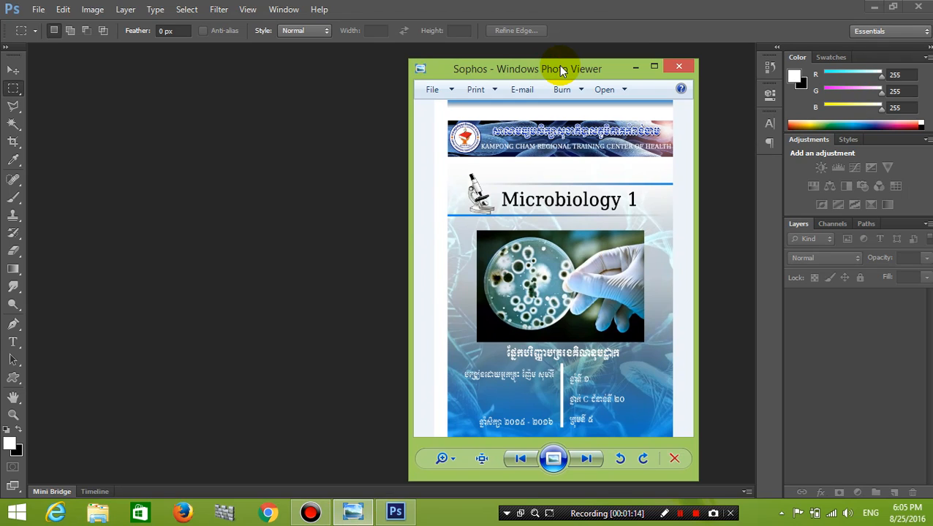
pyautogui.click(215, 158)
# Create a new International Paper A4 document, 210 × 297 mm at 300 ppi with white background.
pyautogui.click(38, 9)
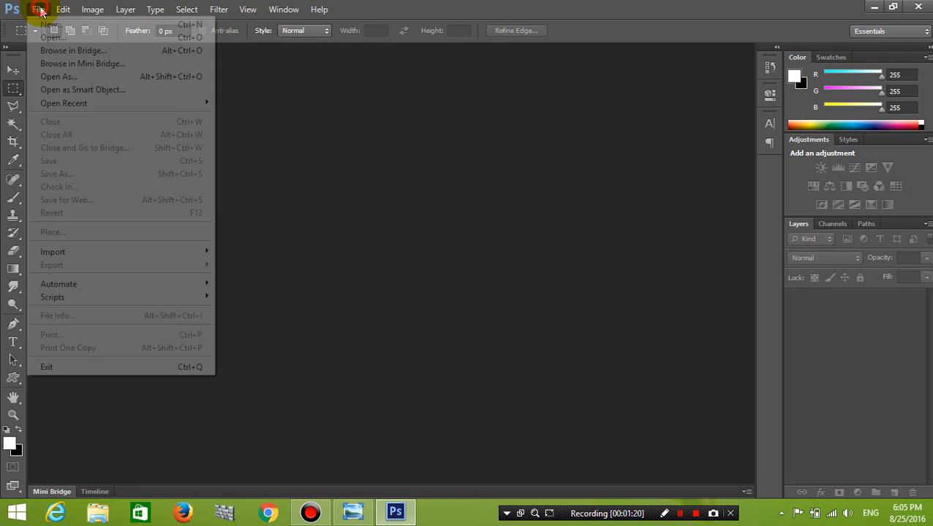
pyautogui.click(48, 24)
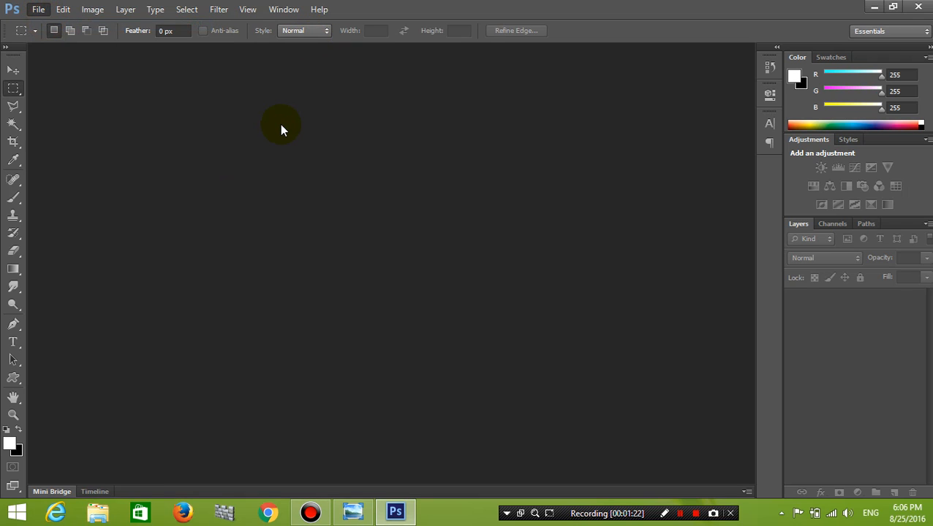
pyautogui.click(446, 139)
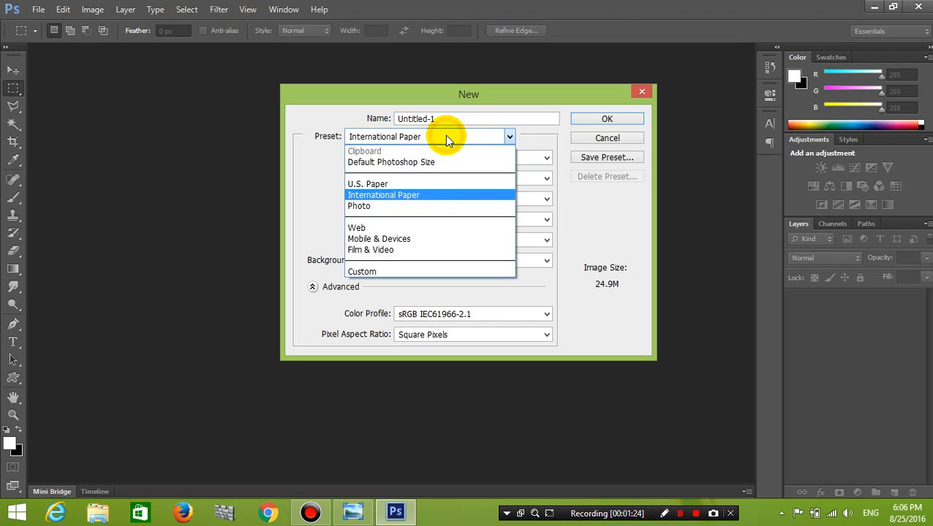
pyautogui.click(423, 196)
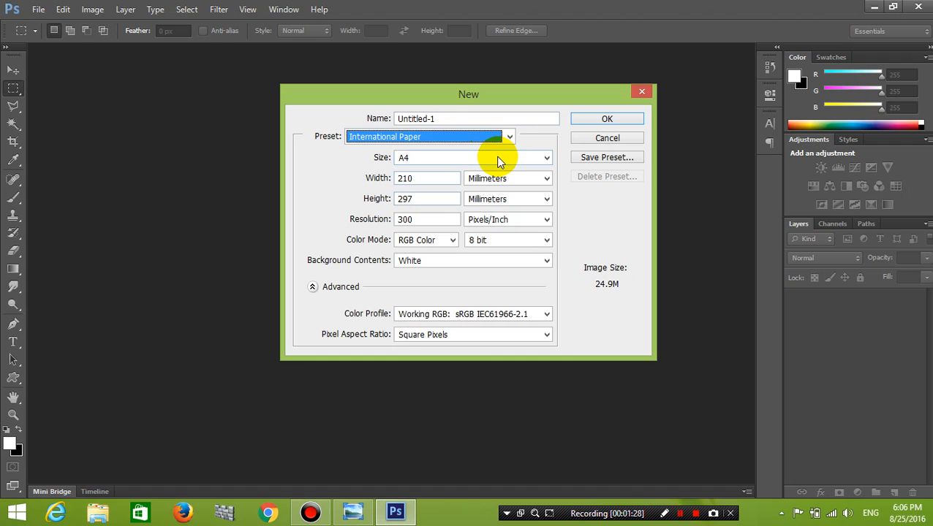
pyautogui.click(410, 157)
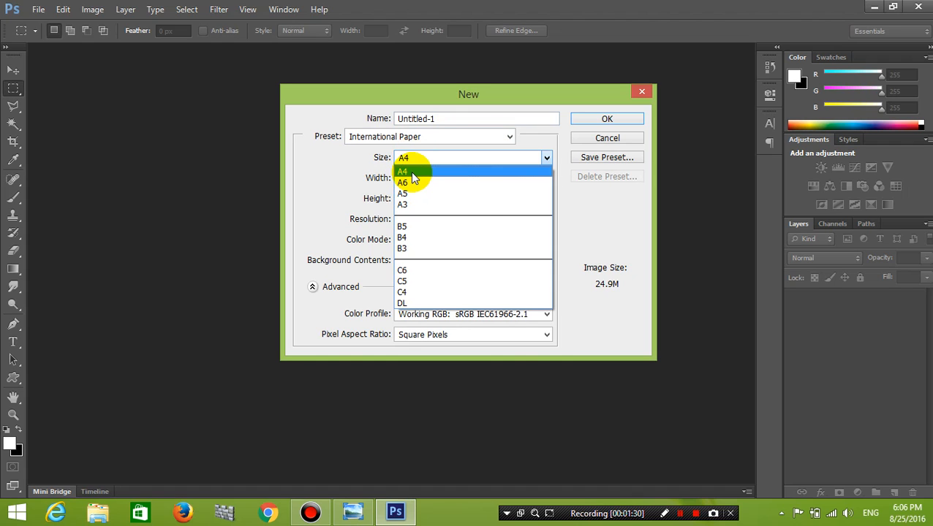
pyautogui.click(410, 168)
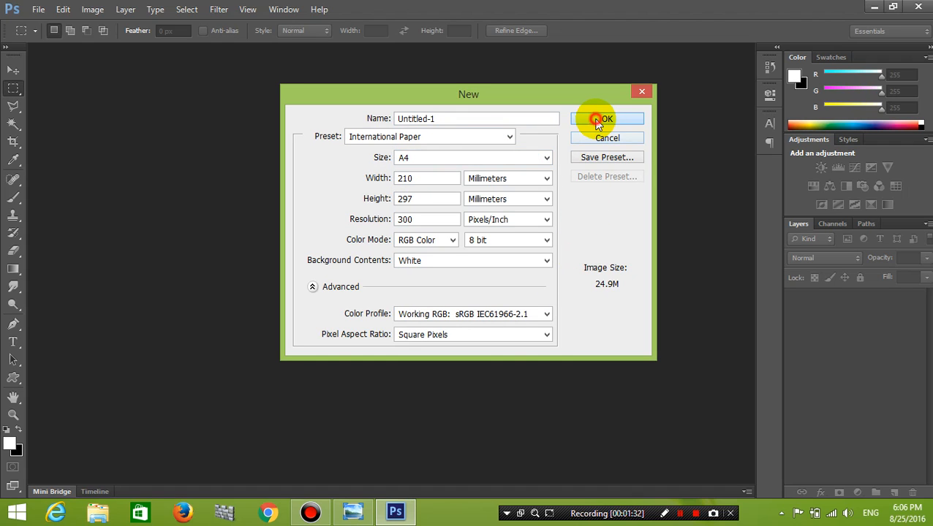
pyautogui.click(598, 121)
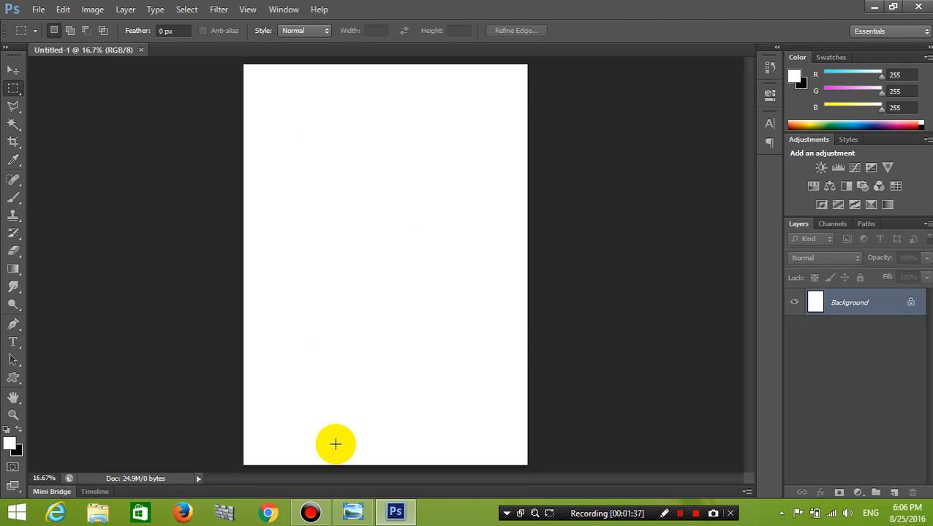
# Zoom into the Sophos reference and pan over its banner and Microbiology title, then zoom back out.
pyautogui.click(358, 513)
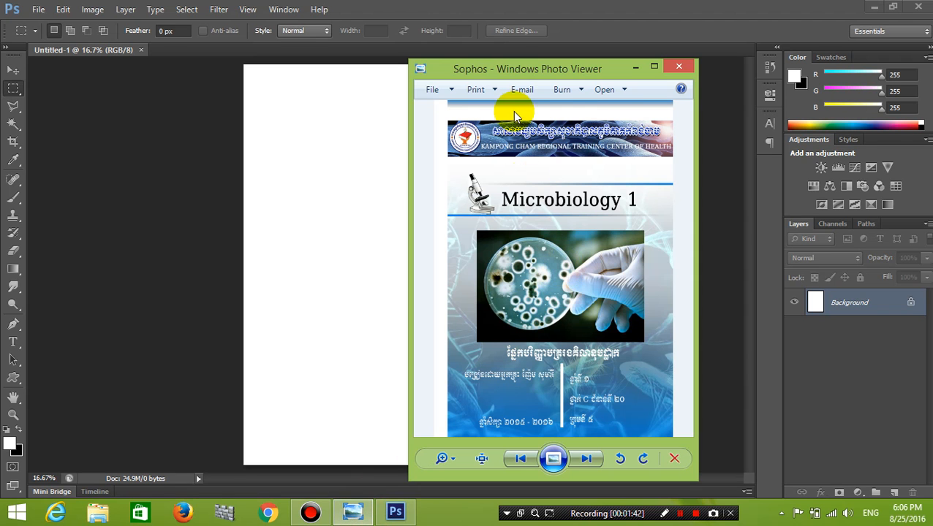
pyautogui.click(437, 456)
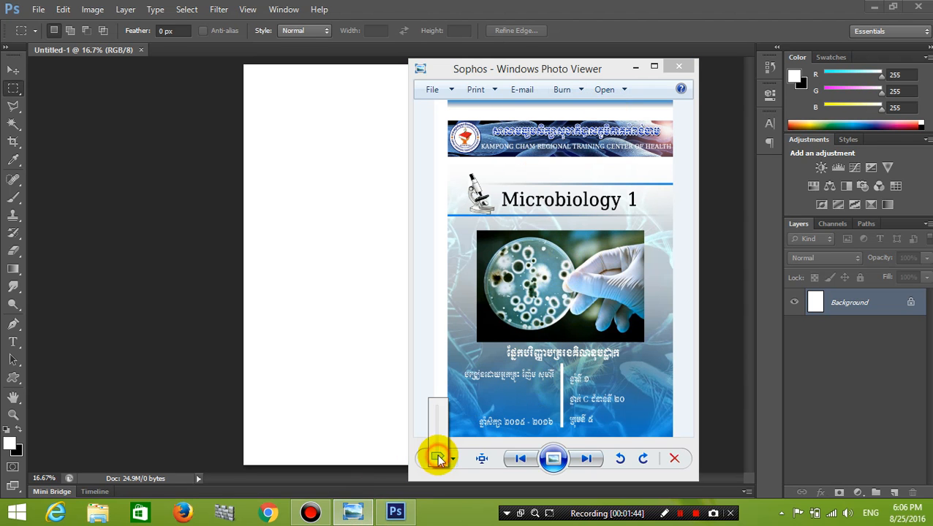
pyautogui.scroll(3, 437, 454)
pyautogui.scroll(4, 556, 242)
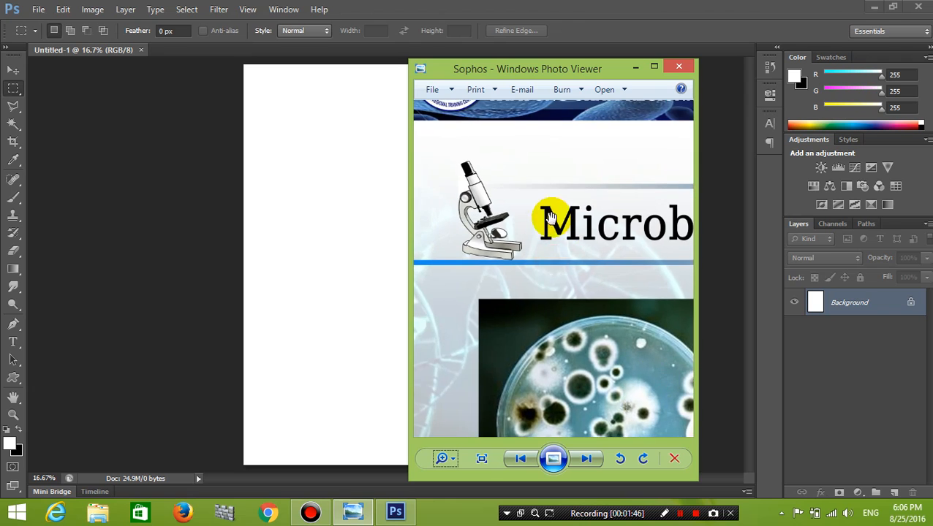
pyautogui.moveTo(608, 250); pyautogui.dragTo(630, 320)
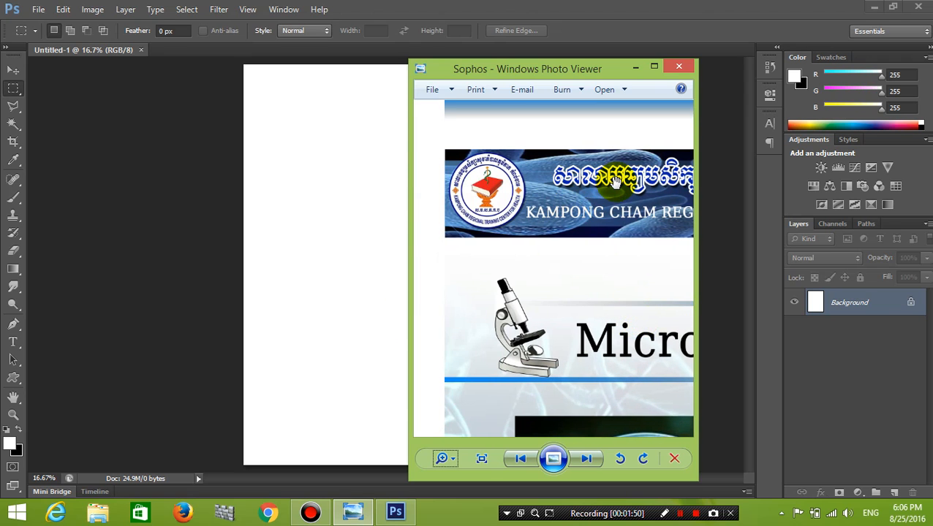
pyautogui.scroll(-5, 611, 149)
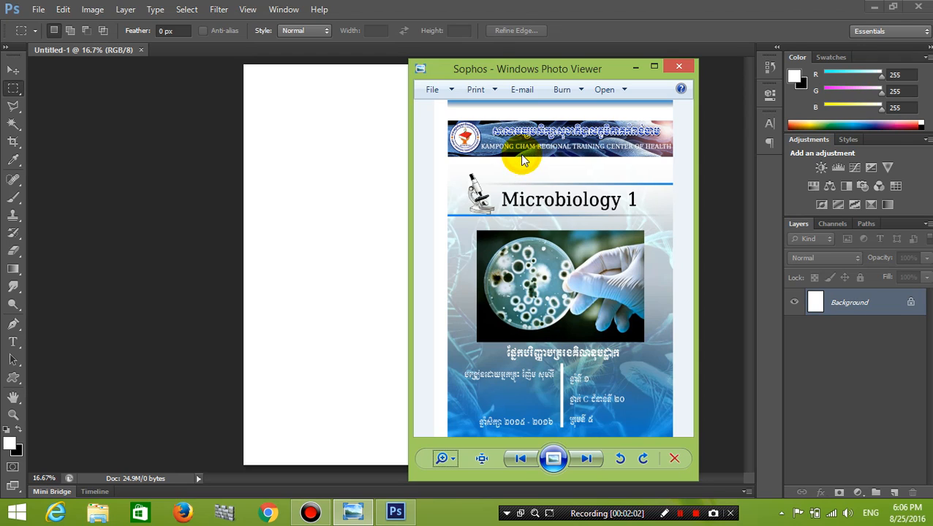
# Open microbiology.jpg from the Desktop's Microb folder in Photoshop.
pyautogui.click(38, 9)
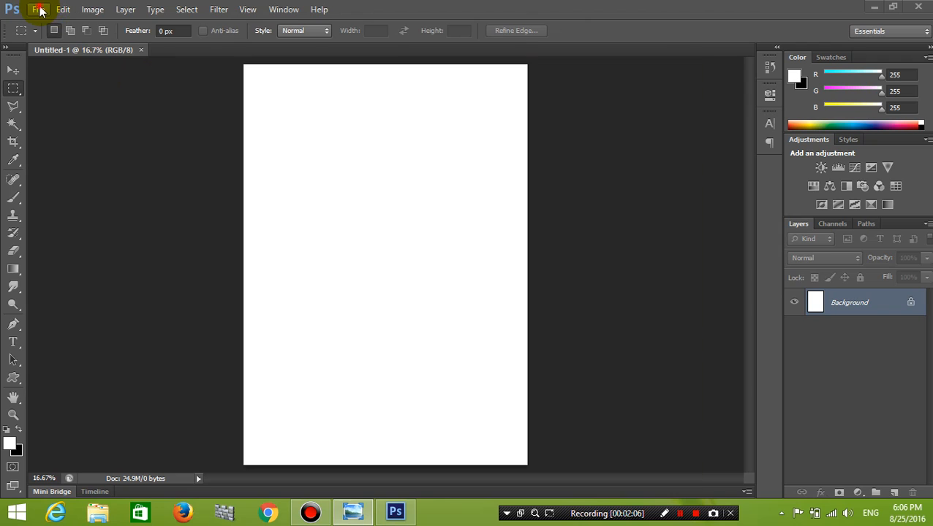
pyautogui.click(51, 39)
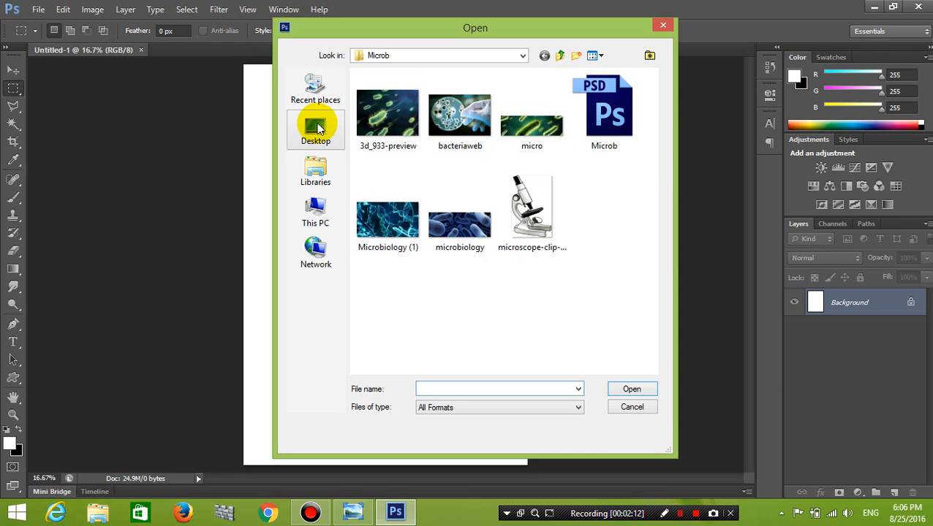
pyautogui.click(312, 126)
pyautogui.scroll(-3, 447, 176)
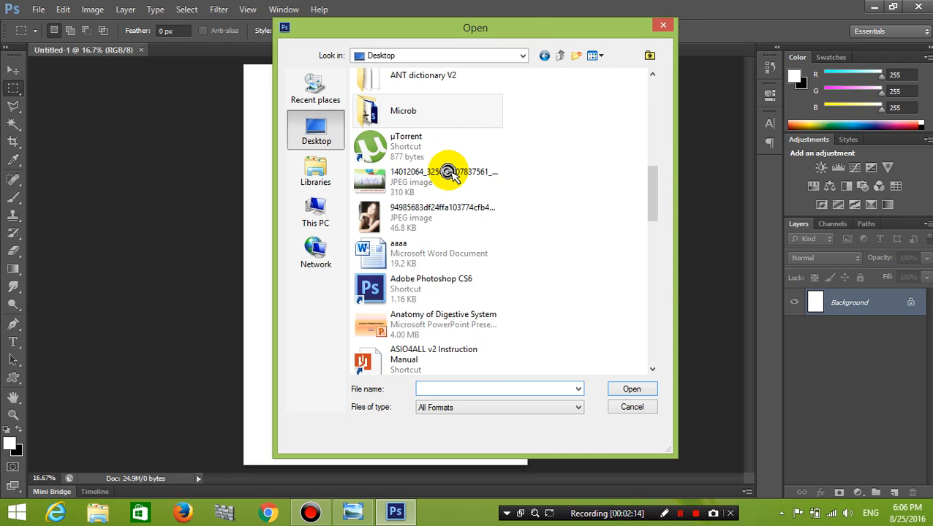
pyautogui.doubleClick(416, 118)
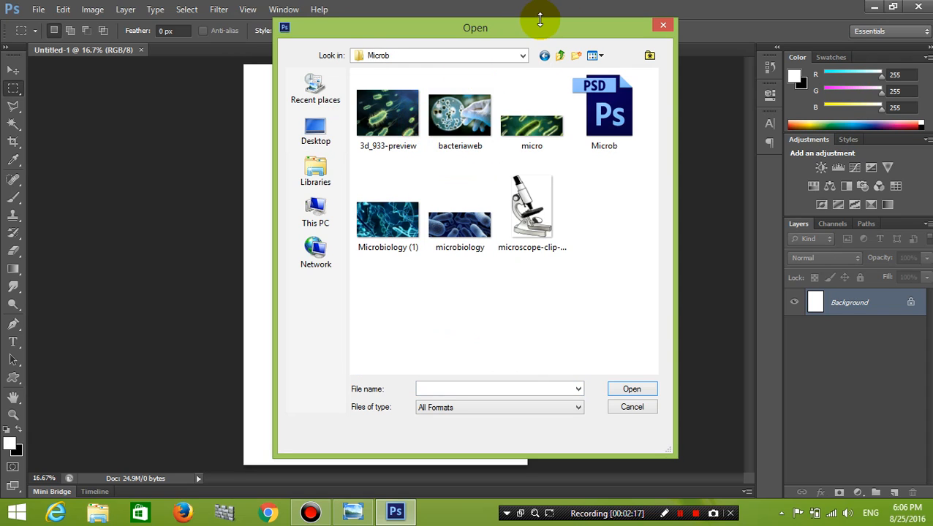
pyautogui.moveTo(536, 25); pyautogui.dragTo(657, 37)
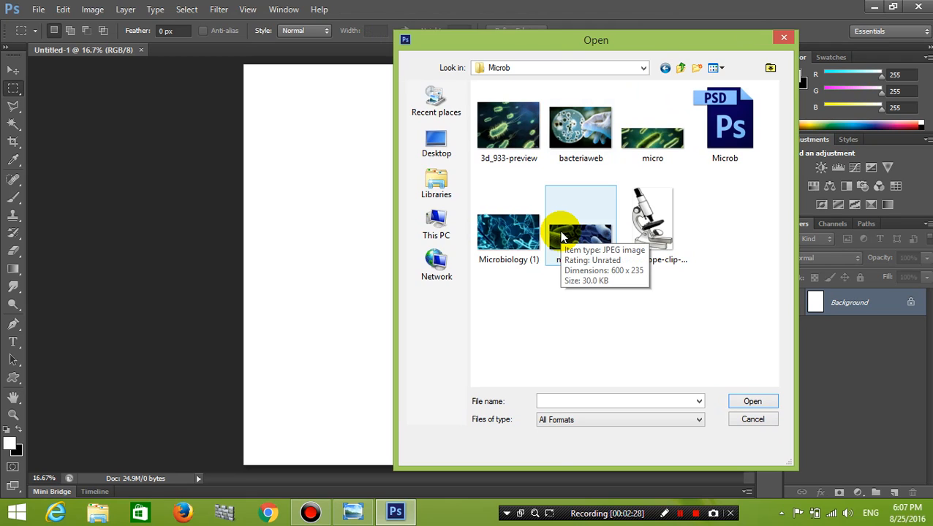
pyautogui.click(605, 248)
pyautogui.click(747, 401)
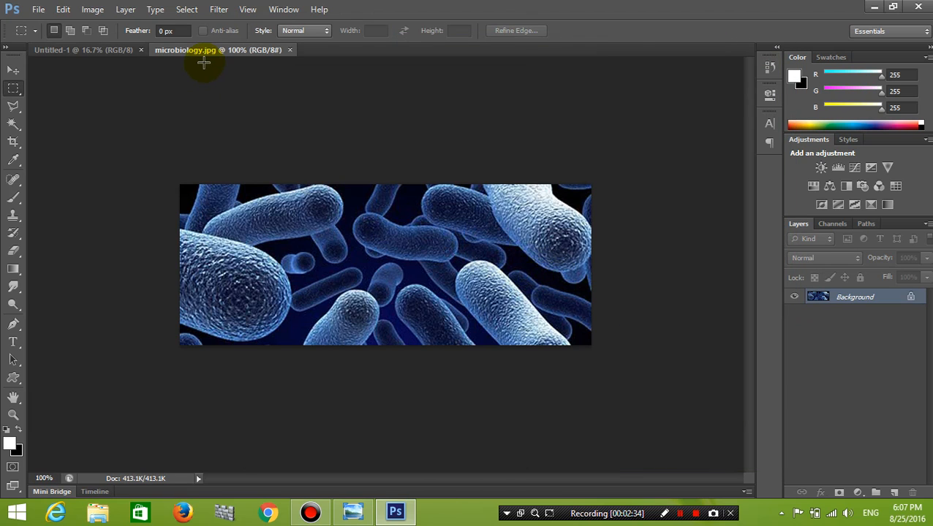
# Drag the bacteria image onto Untitled-1 as Layer 1, close microbiology.jpg, and nudge the layer into place.
pyautogui.moveTo(221, 49); pyautogui.dragTo(366, 64)
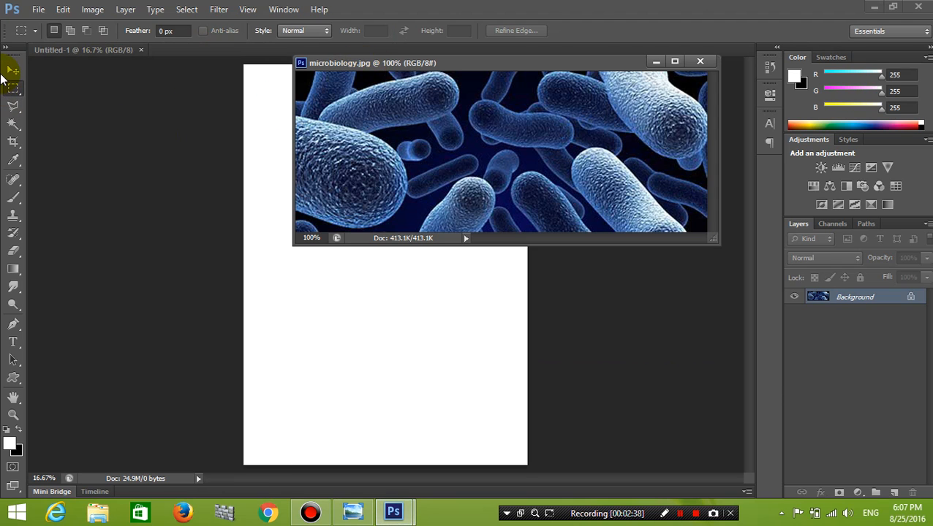
pyautogui.moveTo(447, 62); pyautogui.dragTo(453, 104)
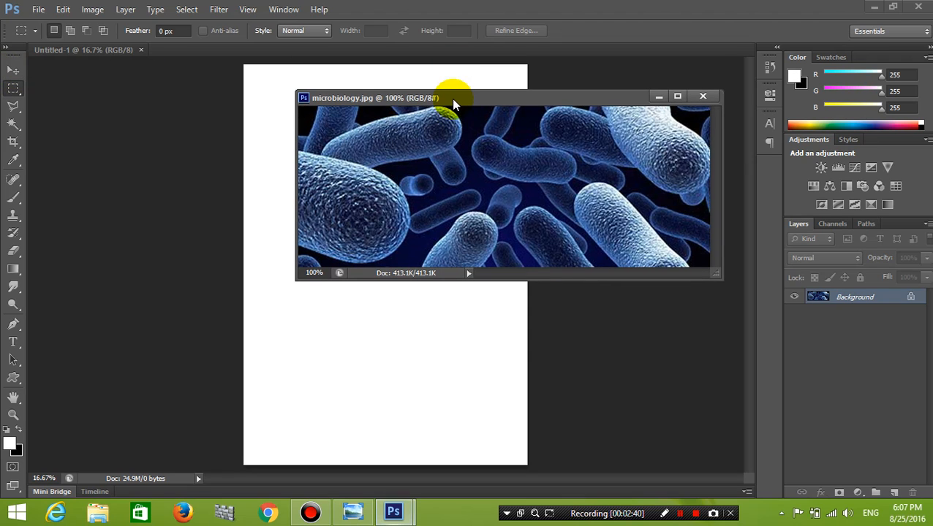
pyautogui.click(14, 70)
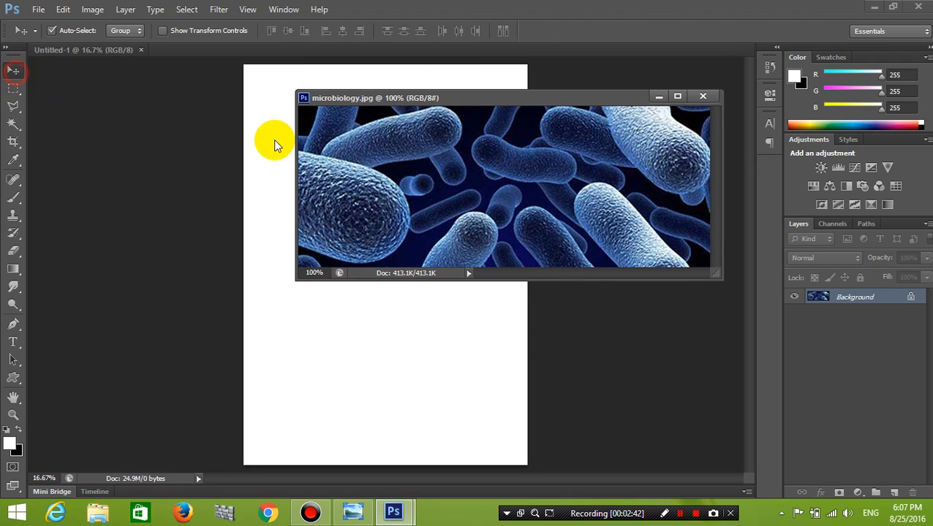
pyautogui.moveTo(489, 95); pyautogui.dragTo(559, 128)
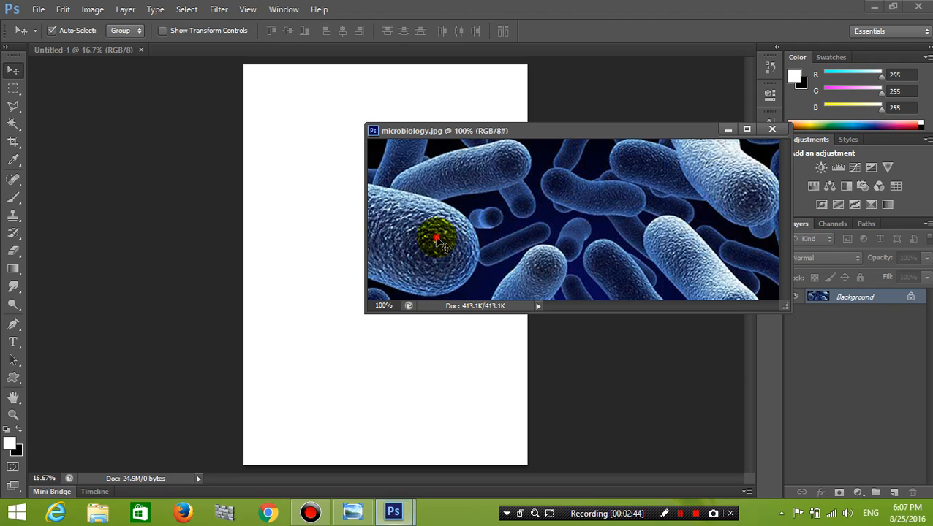
pyautogui.moveTo(439, 244); pyautogui.dragTo(318, 191)
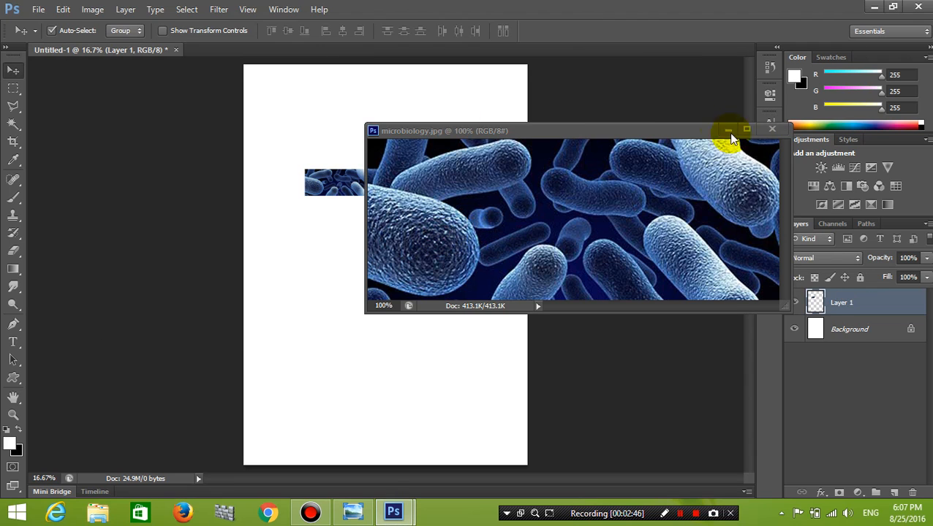
pyautogui.click(767, 129)
pyautogui.moveTo(337, 184)
pyautogui.mouseDown()
pyautogui.moveTo(398, 196)
pyautogui.moveTo(379, 146)
pyautogui.mouseUp()
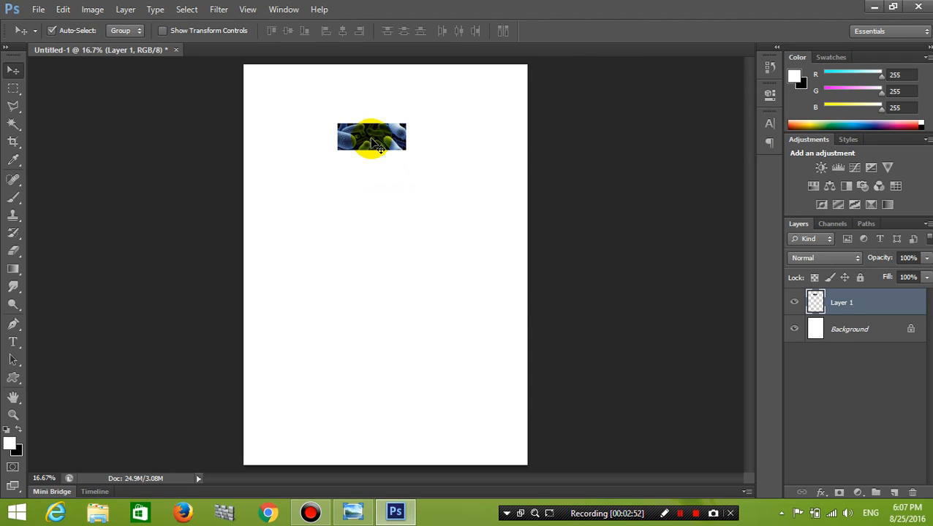
pyautogui.click(63, 9)
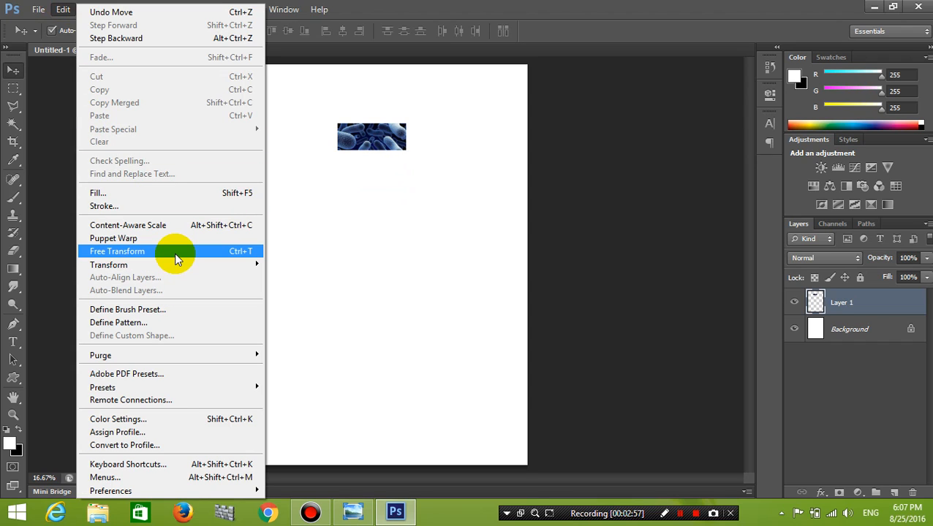
# Enlarge the bacteria layer with Free Transform, then undo back to the small image.
pyautogui.click(345, 147)
pyautogui.moveTo(380, 129); pyautogui.dragTo(379, 140)
pyautogui.hotkey('ctrl', 't')
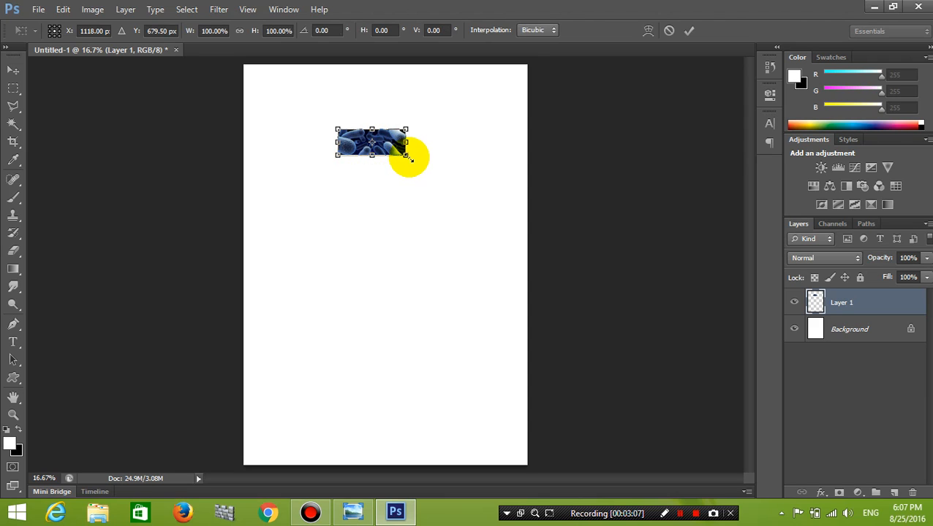
pyautogui.moveTo(408, 156); pyautogui.dragTo(447, 205)
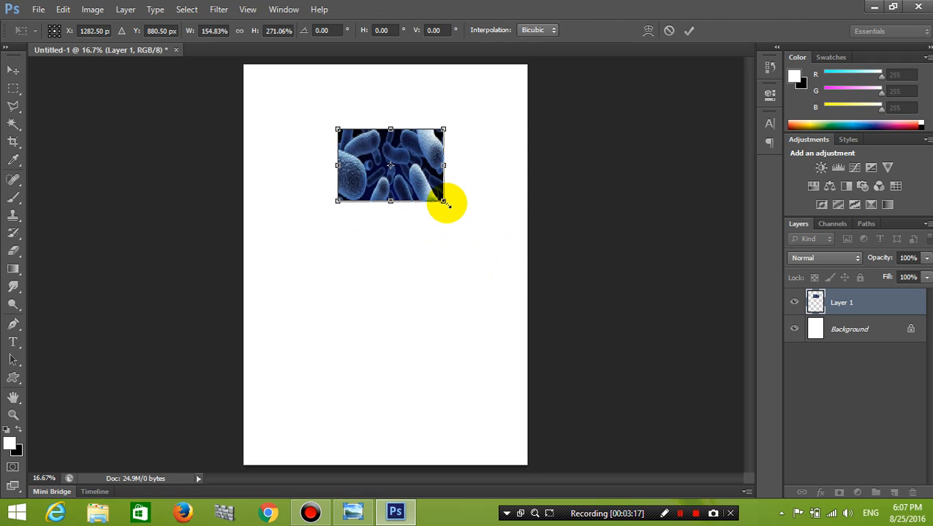
pyautogui.moveTo(447, 205); pyautogui.dragTo(473, 226)
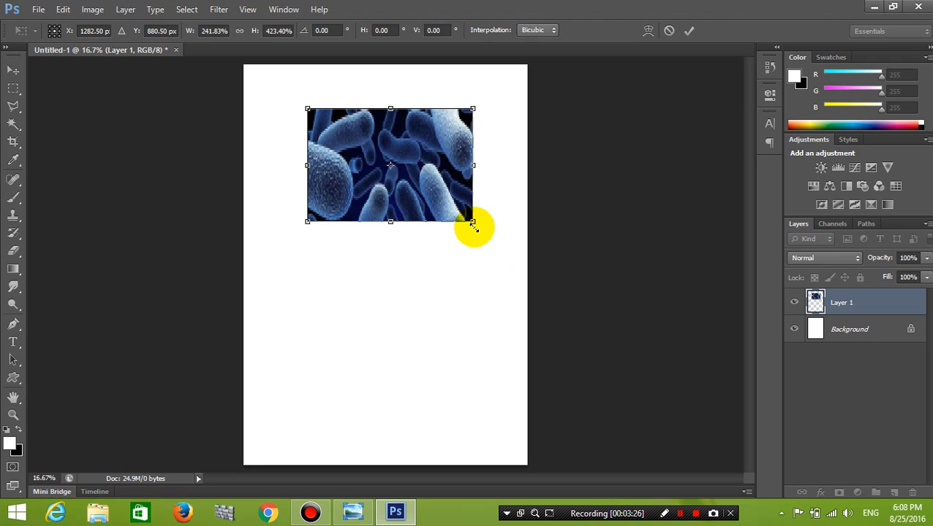
pyautogui.press('Return')
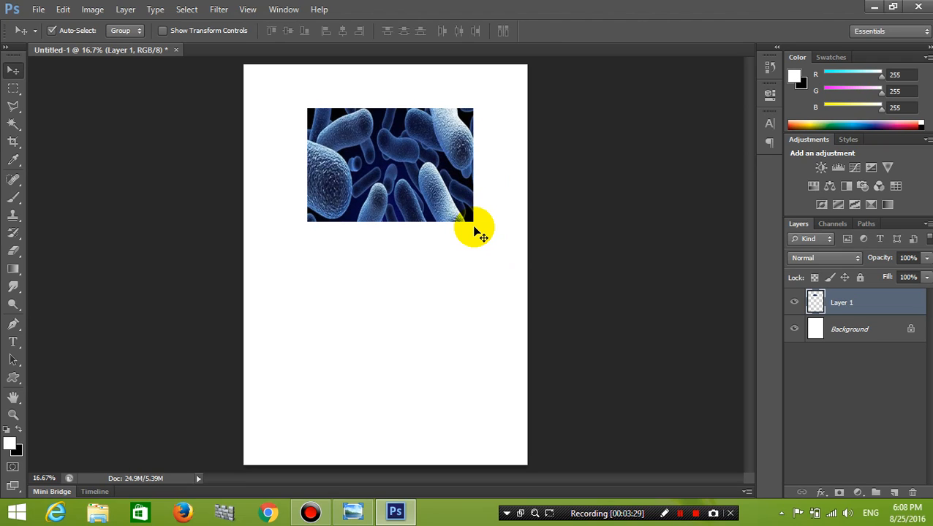
pyautogui.hotkey('ctrl', 'z')
# Stretch the bacteria layer with Free Transform into a wide banner across the top of the page.
pyautogui.moveTo(390, 149); pyautogui.dragTo(401, 153)
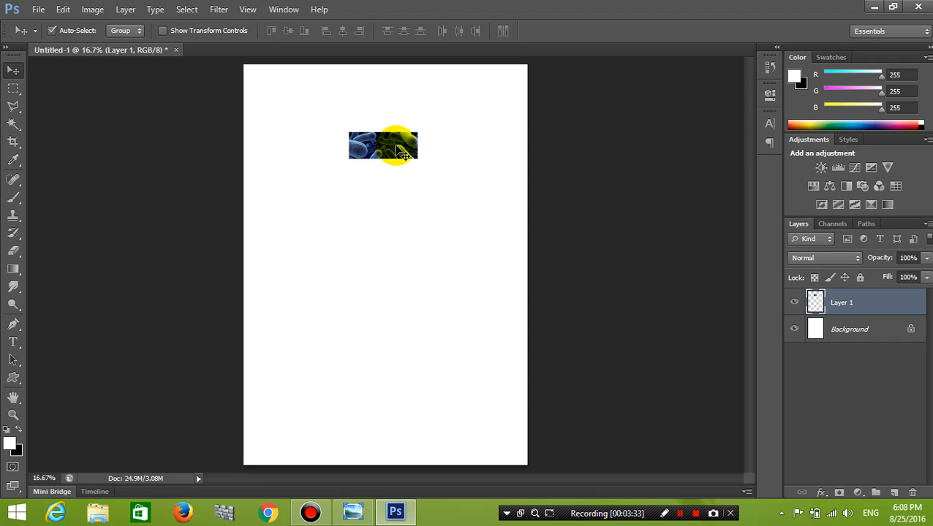
pyautogui.hotkey('ctrl', 't')
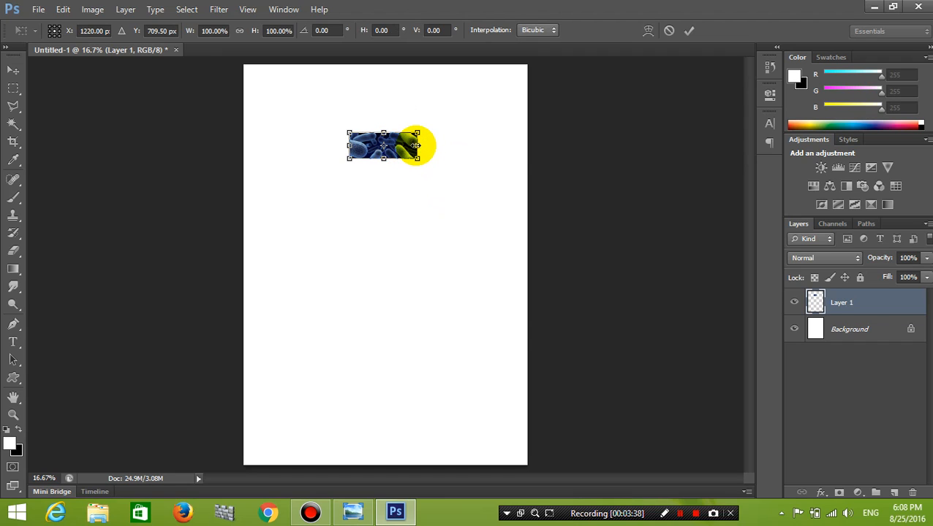
pyautogui.moveTo(415, 145); pyautogui.dragTo(526, 114)
pyautogui.moveTo(407, 129); pyautogui.dragTo(410, 146)
pyautogui.moveTo(405, 100); pyautogui.dragTo(404, 97)
pyautogui.moveTo(281, 120); pyautogui.dragTo(265, 121)
pyautogui.moveTo(396, 145); pyautogui.dragTo(398, 148)
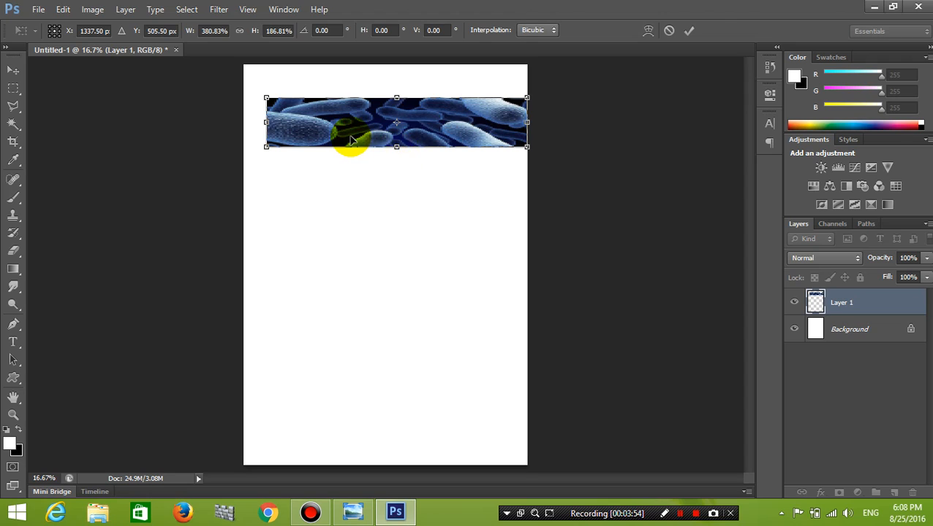
pyautogui.press('Return')
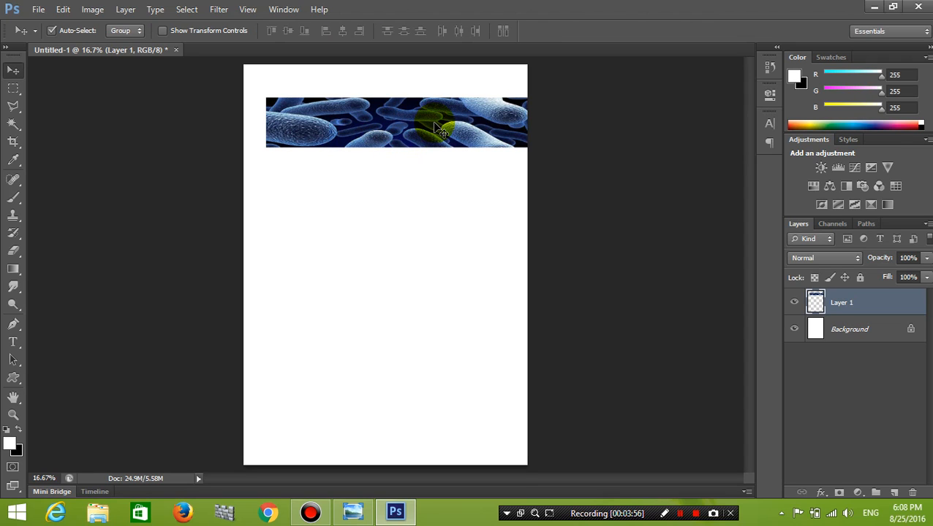
# Apply Smart Blur to the banner at Radius 17.0 and Threshold 14.9, Low quality, Normal mode.
pyautogui.scroll(2, 433, 130)
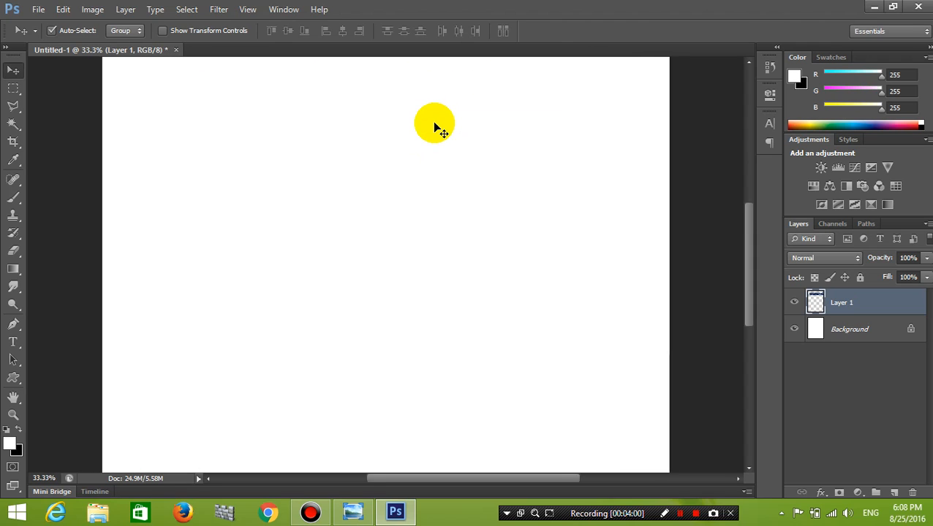
pyautogui.scroll(4, 434, 126)
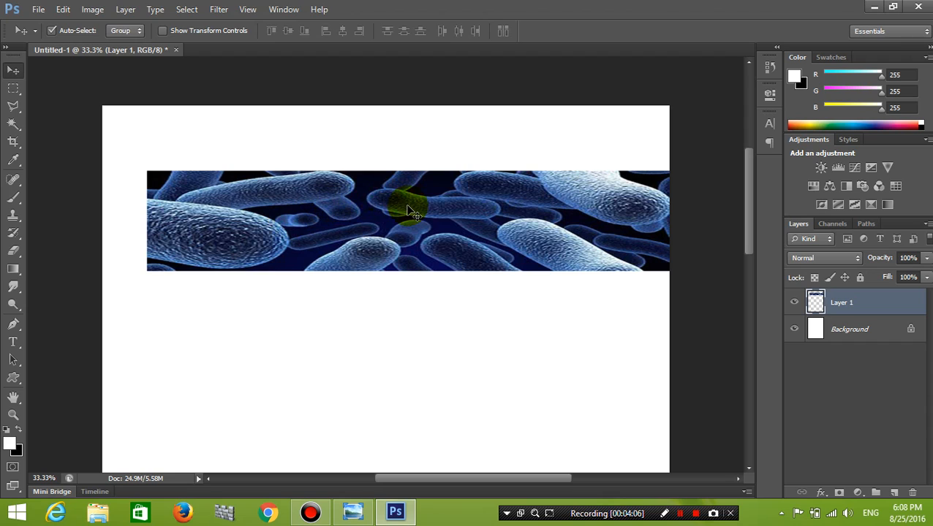
pyautogui.click(288, 187)
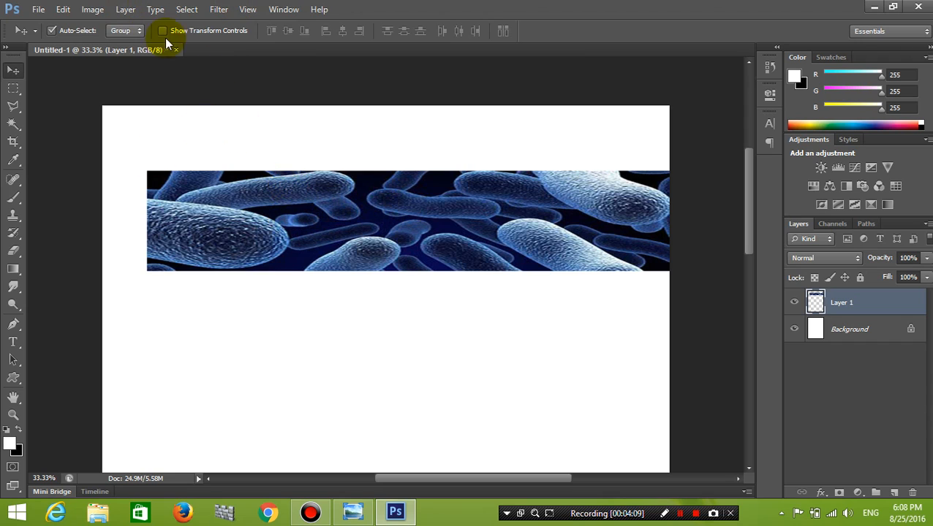
pyautogui.click(217, 9)
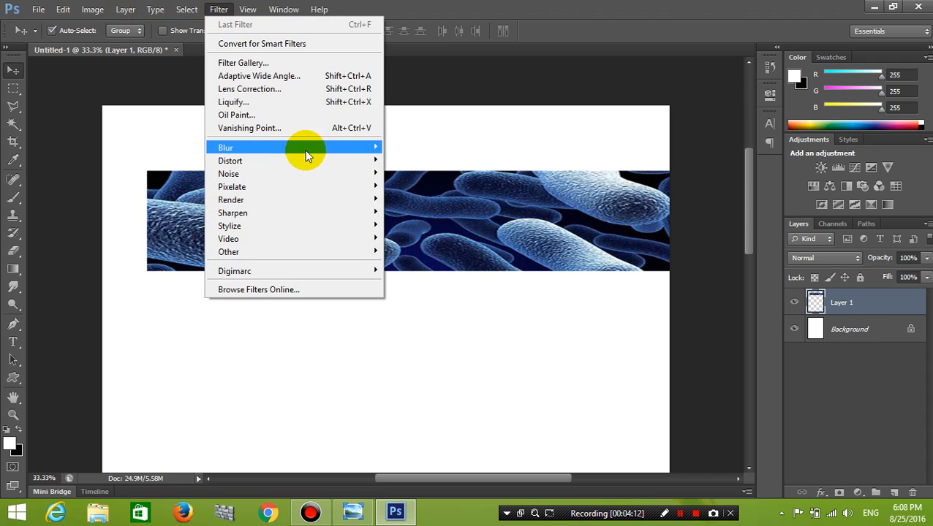
pyautogui.moveTo(308, 152)
pyautogui.click(411, 310)
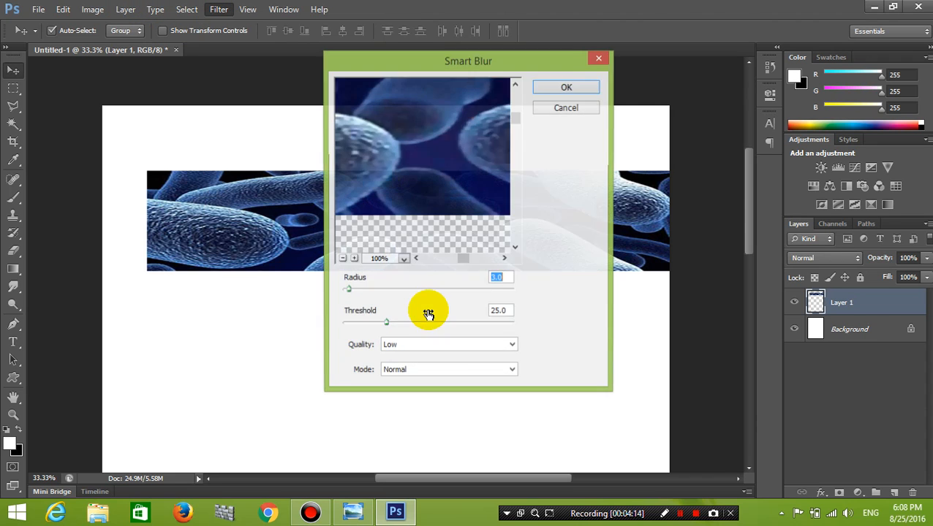
pyautogui.click(464, 130)
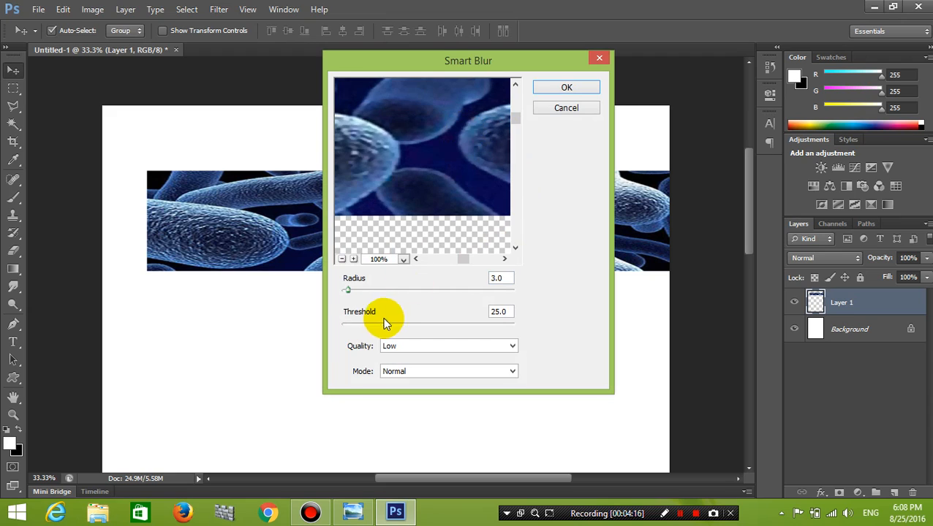
pyautogui.moveTo(395, 294); pyautogui.dragTo(399, 295)
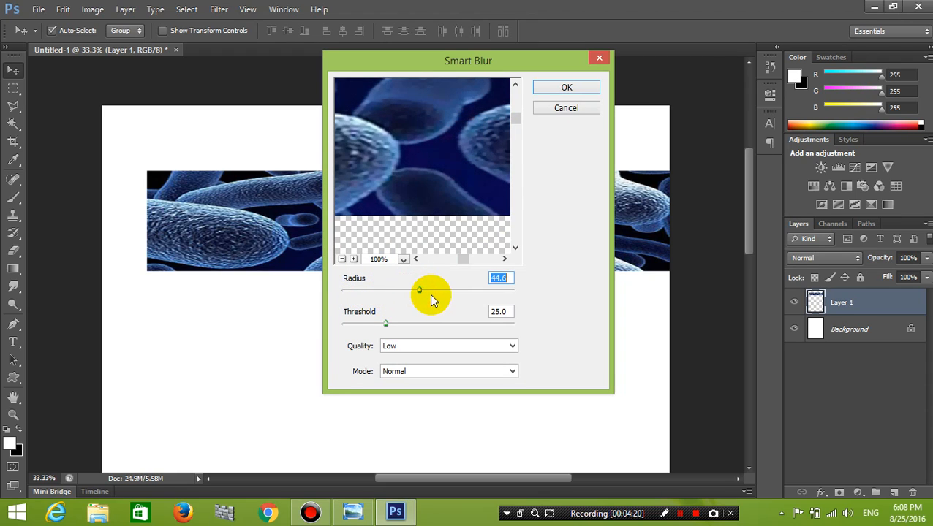
pyautogui.click(416, 325)
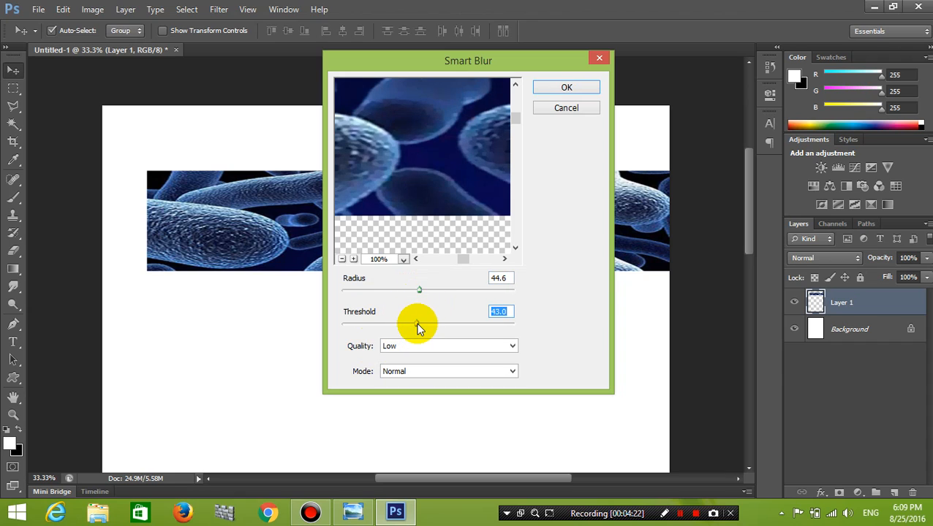
pyautogui.moveTo(417, 326); pyautogui.dragTo(366, 324)
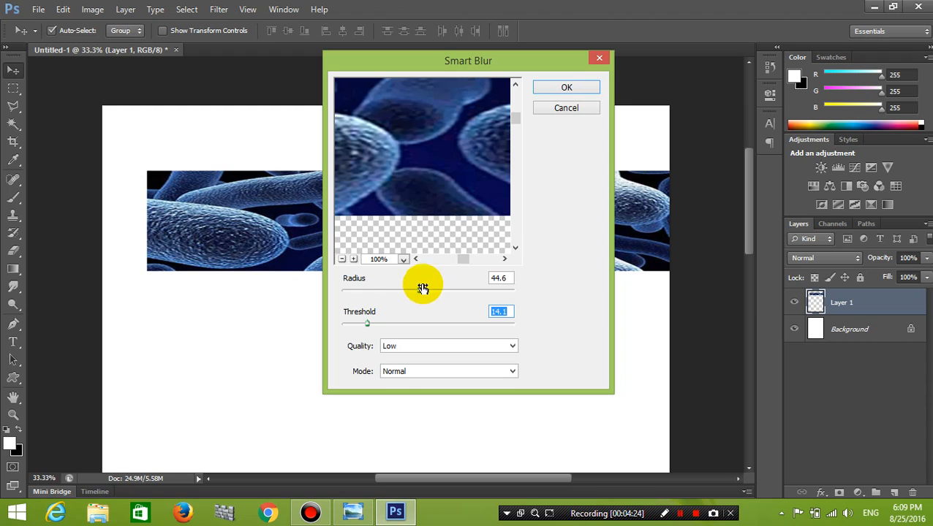
pyautogui.moveTo(421, 290); pyautogui.dragTo(363, 290)
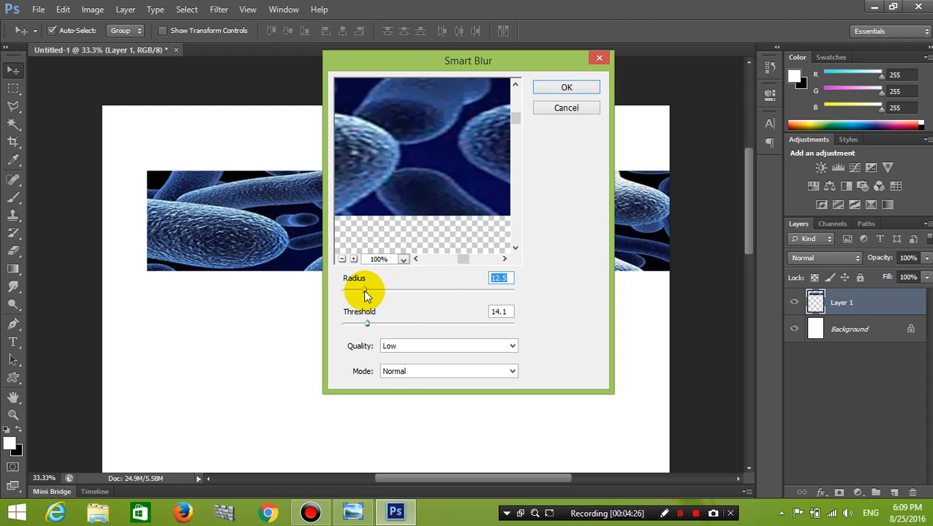
pyautogui.moveTo(366, 324)
pyautogui.mouseDown()
pyautogui.moveTo(355, 324)
pyautogui.moveTo(368, 324)
pyautogui.mouseUp()
pyautogui.moveTo(367, 292); pyautogui.dragTo(372, 290)
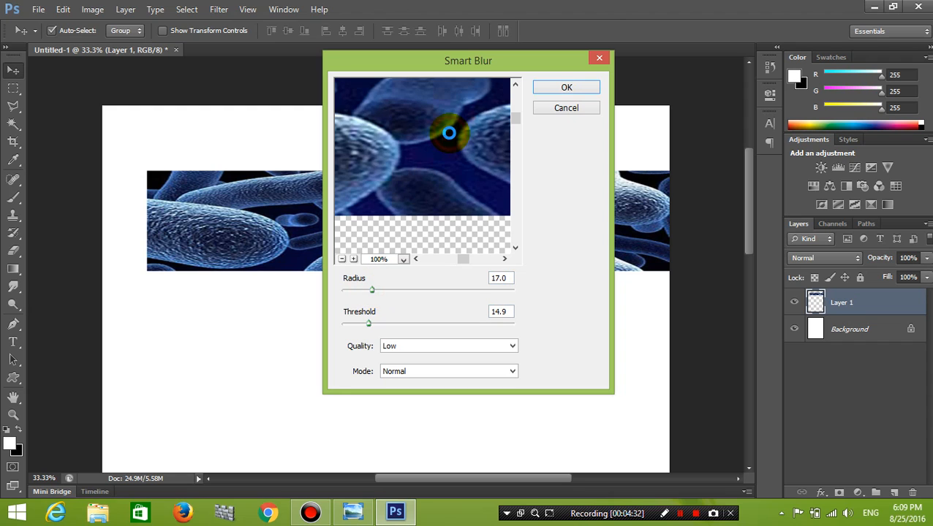
pyautogui.click(563, 87)
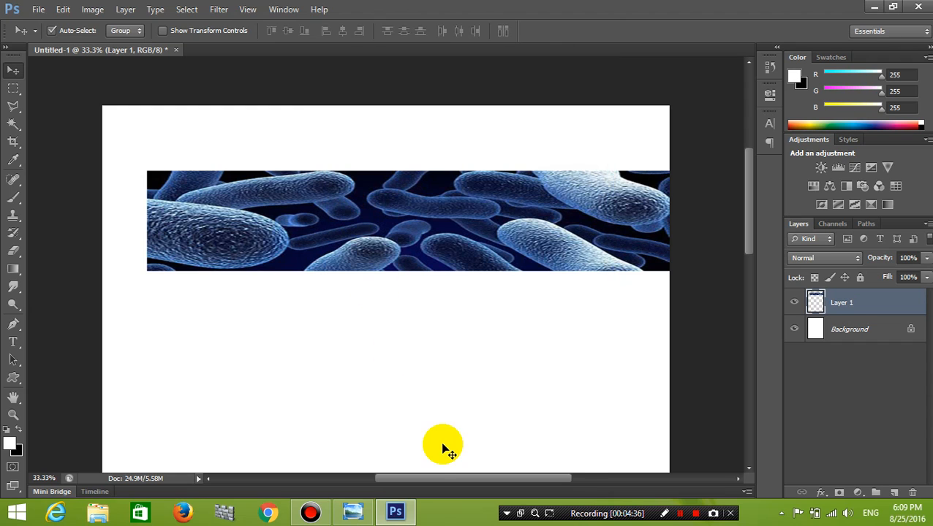
# Pan across the Sophos reference's Kampong Cham banner and Microbiology title, then minimize Photo Viewer.
pyautogui.click(353, 513)
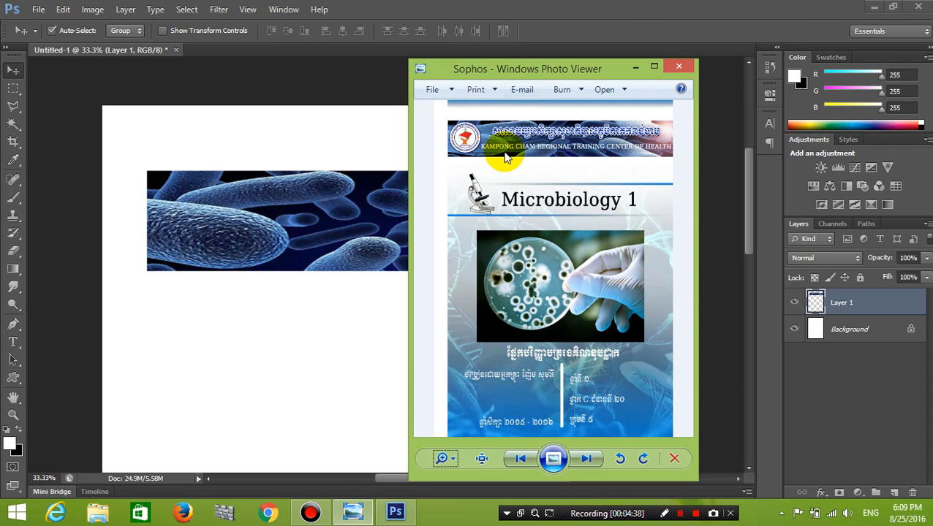
pyautogui.scroll(3, 499, 157)
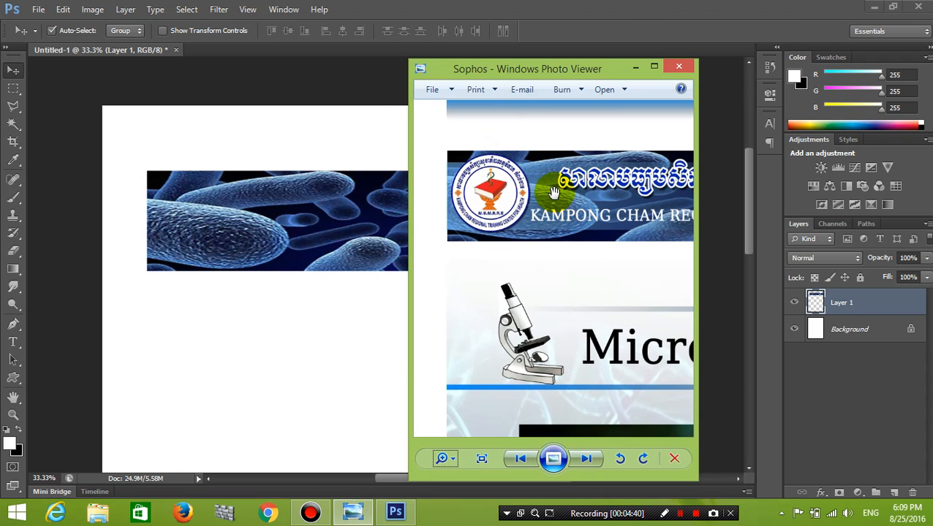
pyautogui.moveTo(606, 228); pyautogui.dragTo(510, 270)
pyautogui.moveTo(608, 246); pyautogui.dragTo(512, 257)
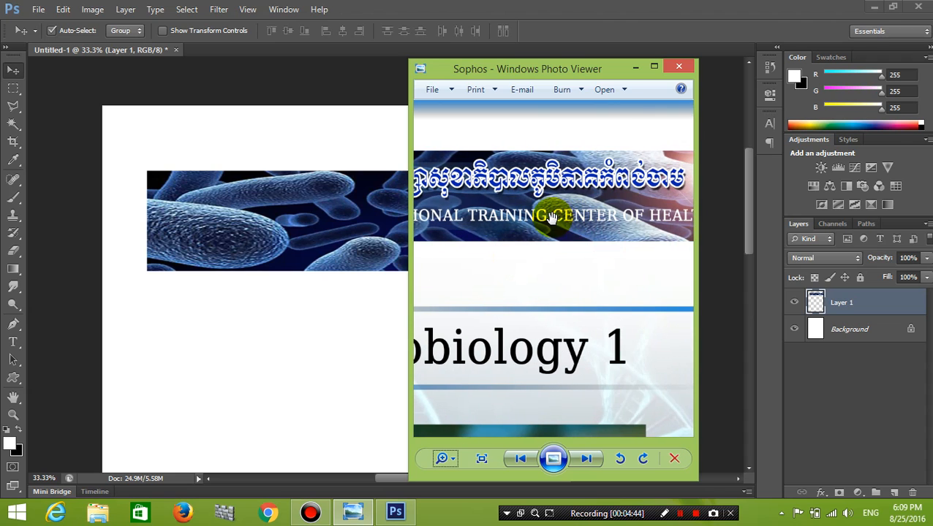
pyautogui.moveTo(548, 217); pyautogui.dragTo(687, 253)
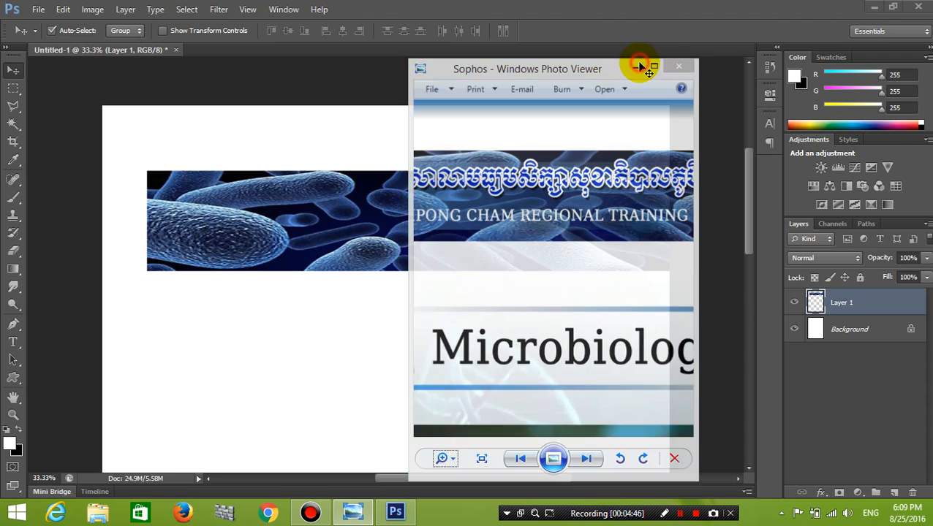
pyautogui.click(634, 66)
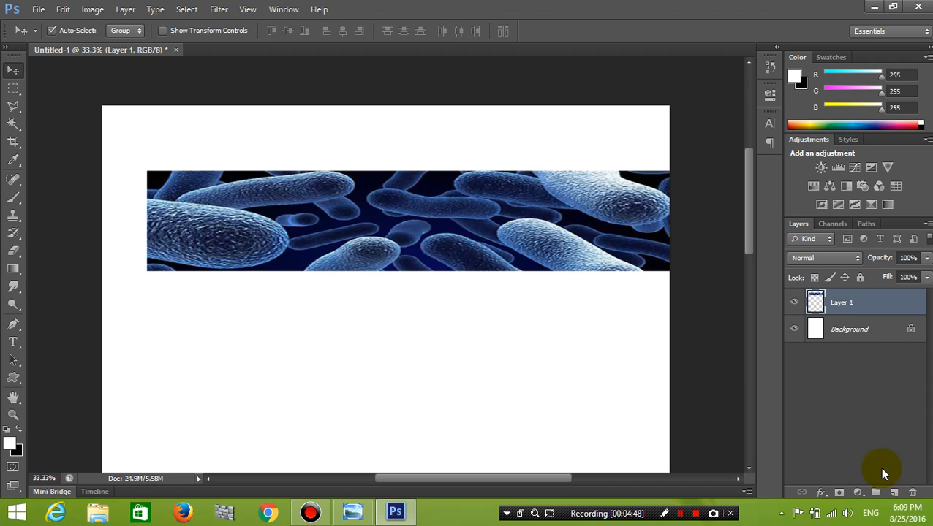
# Add empty Layer 2 and draw a rectangular marquee across the middle of the bacteria banner.
pyautogui.click(893, 493)
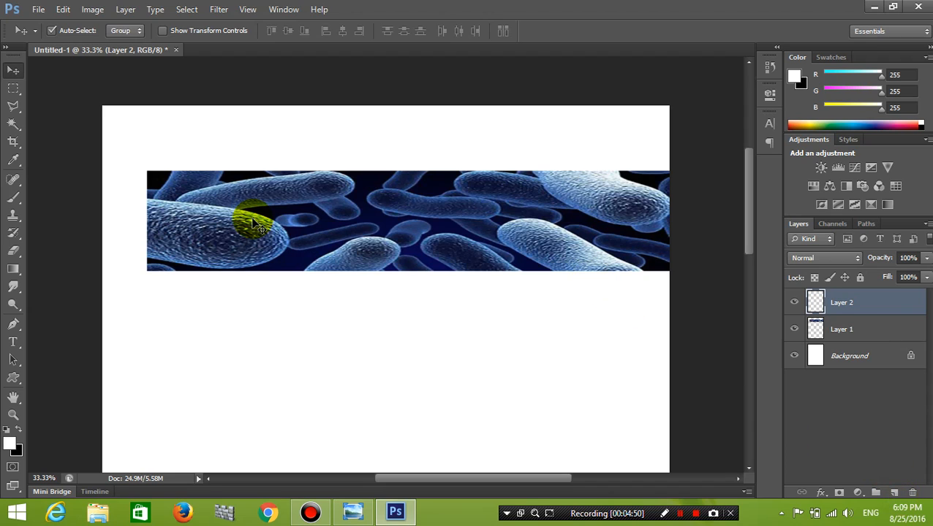
pyautogui.click(12, 91)
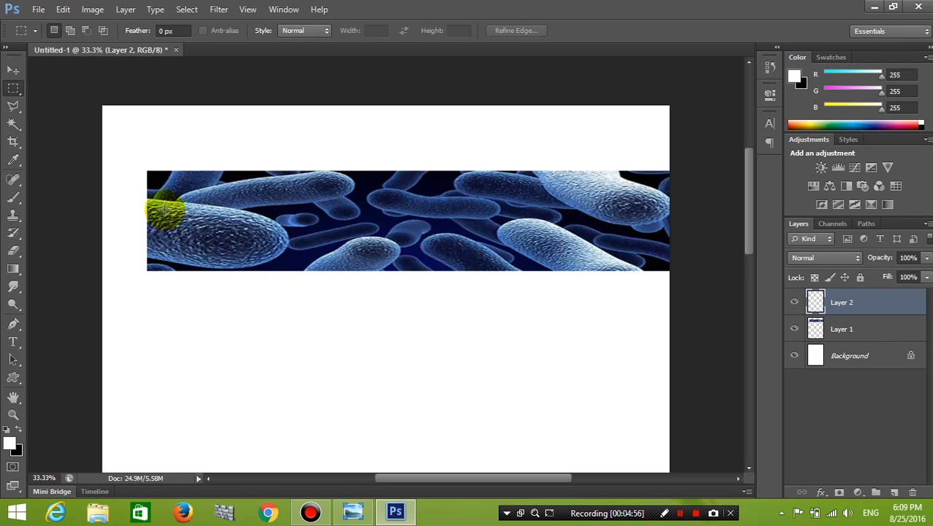
pyautogui.moveTo(146, 181); pyautogui.dragTo(685, 259)
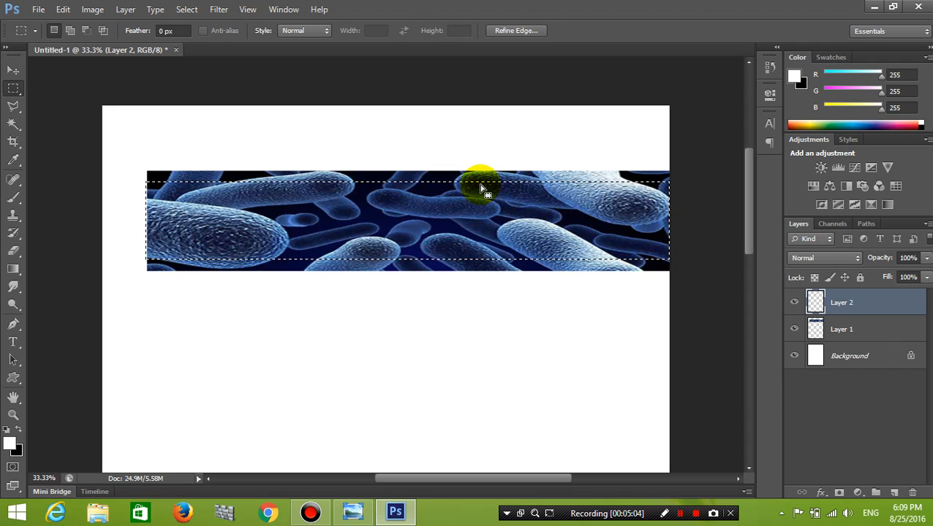
# Select the Gradient Tool from the fill tool group.
pyautogui.click(7, 272)
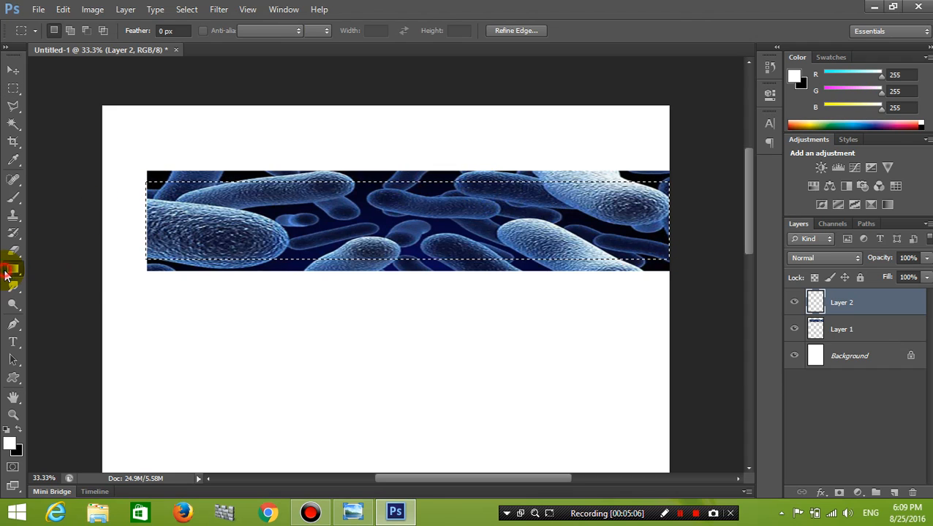
pyautogui.rightClick(5, 273)
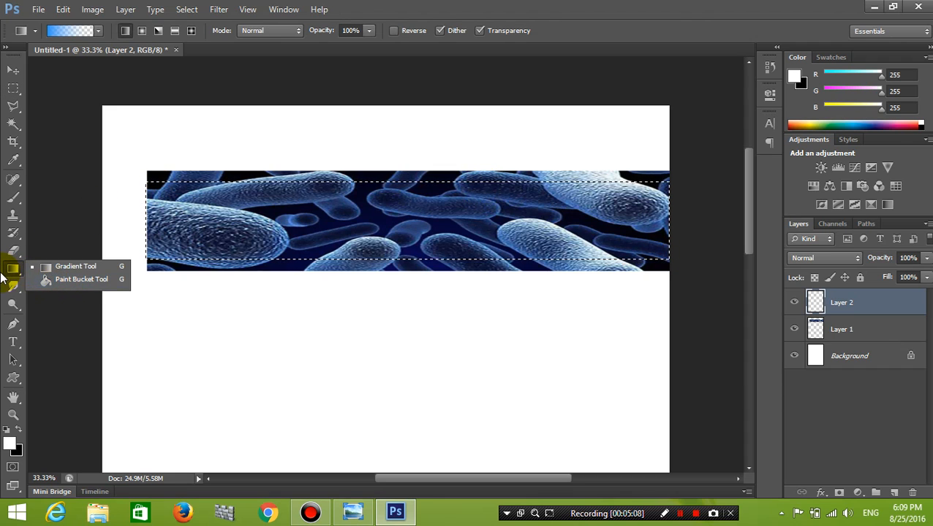
pyautogui.click(45, 280)
pyautogui.rightClick(13, 271)
pyautogui.click(46, 268)
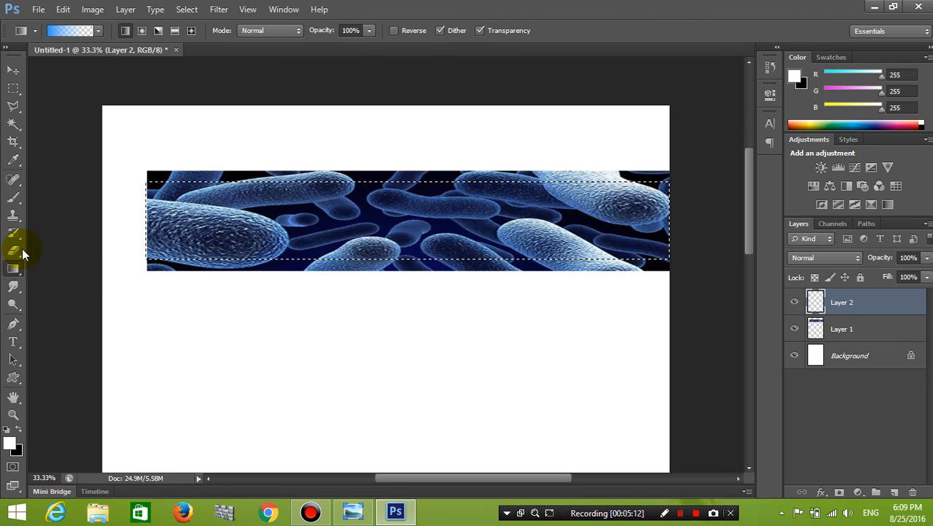
# In the Gradient Editor, set the left colour stop to light blue.
pyautogui.click(63, 33)
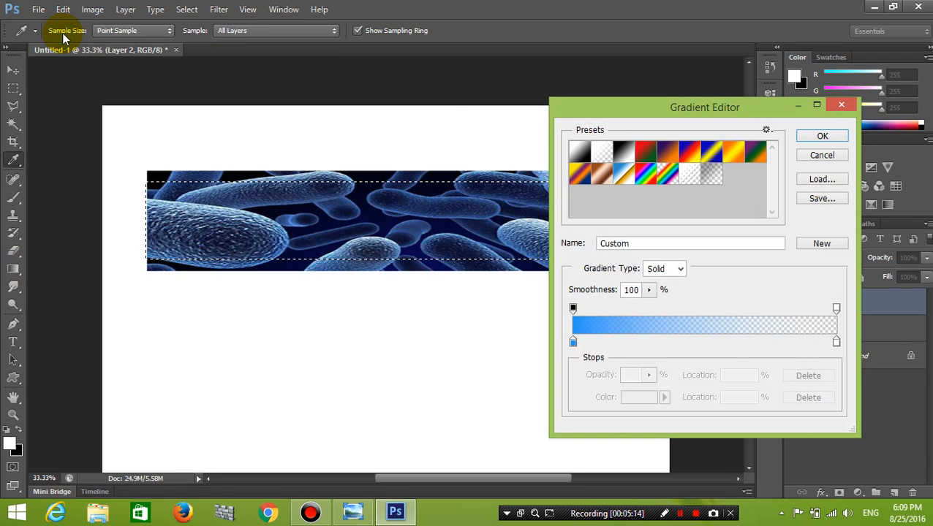
pyautogui.moveTo(612, 106); pyautogui.dragTo(523, 64)
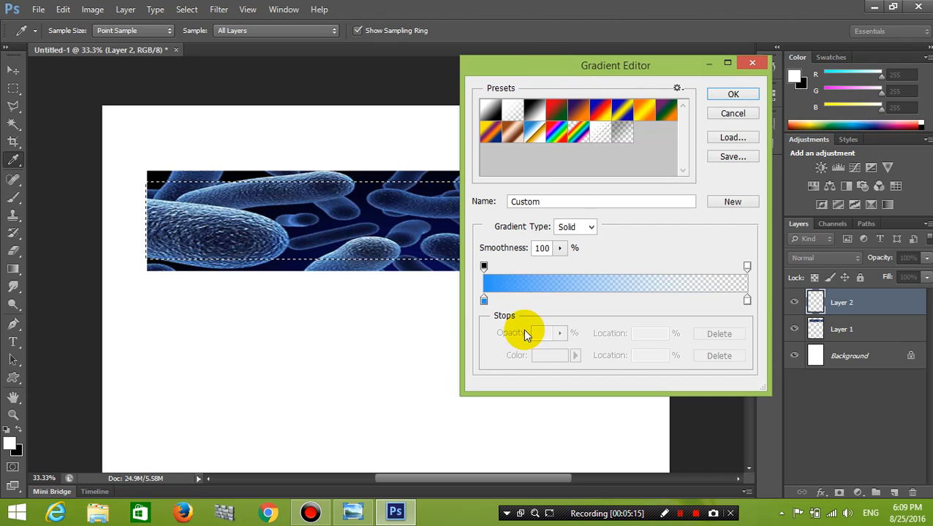
pyautogui.click(483, 300)
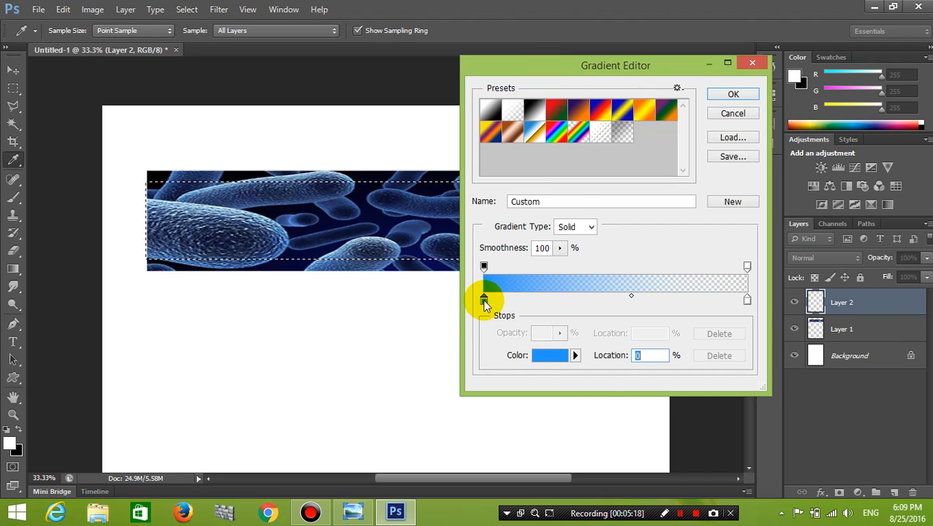
pyautogui.click(483, 300)
pyautogui.click(540, 356)
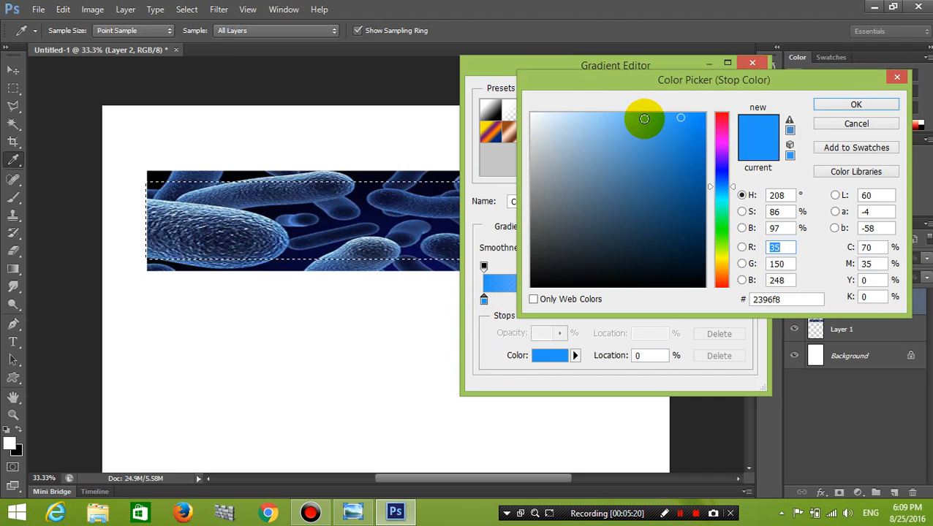
pyautogui.click(645, 117)
pyautogui.click(840, 104)
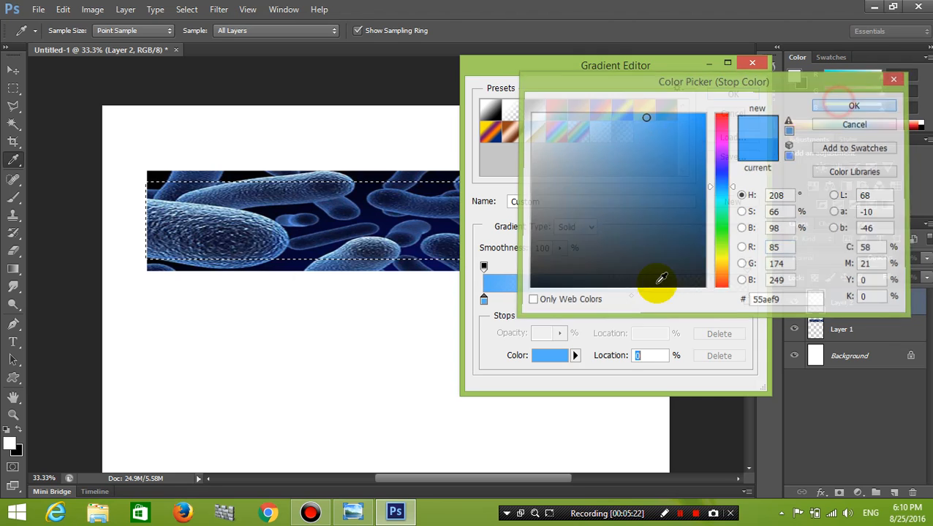
# Set the right opacity stop to 0% and confirm the blue-to-transparent gradient.
pyautogui.click(746, 300)
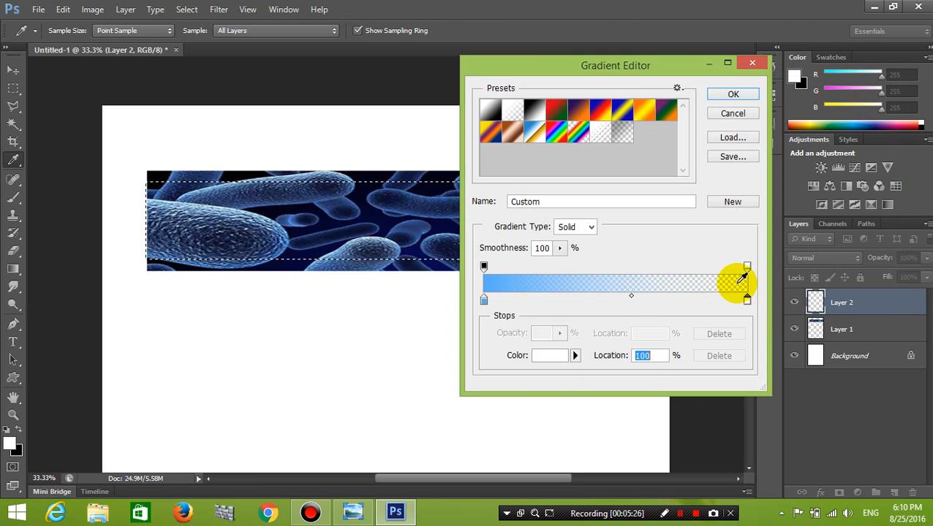
pyautogui.click(747, 266)
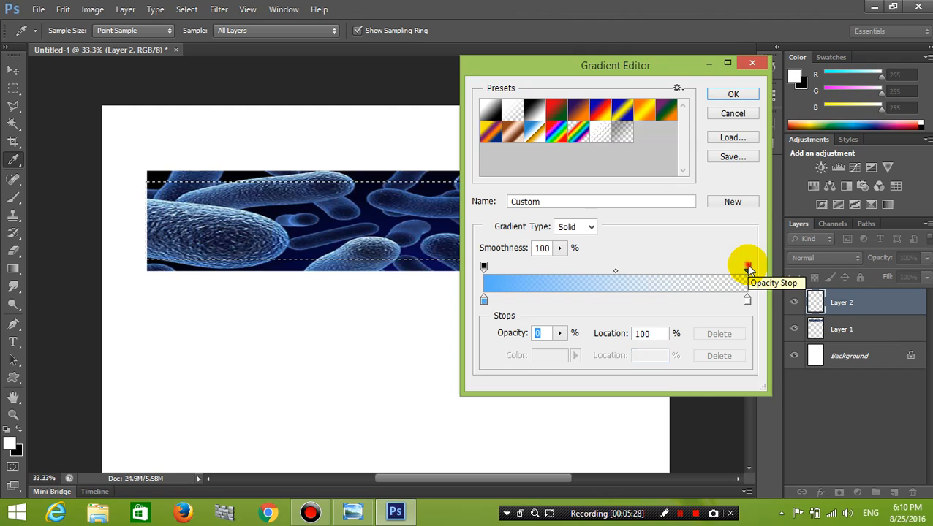
pyautogui.click(559, 333)
pyautogui.moveTo(562, 352); pyautogui.dragTo(621, 351)
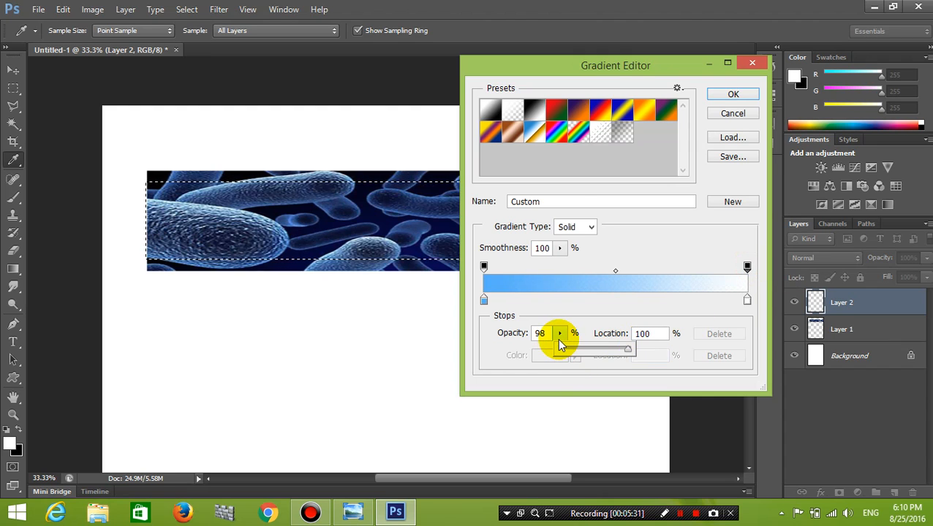
pyautogui.moveTo(624, 79); pyautogui.dragTo(644, 117)
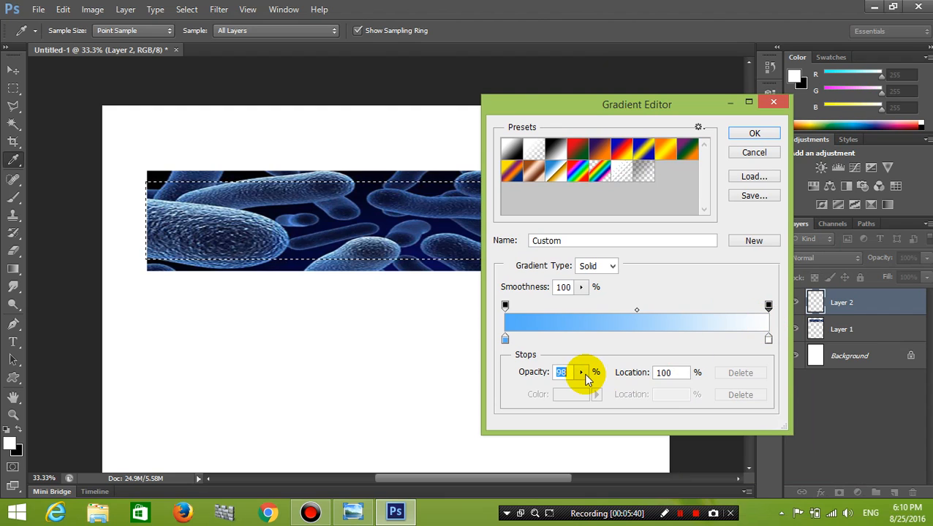
pyautogui.moveTo(589, 392); pyautogui.dragTo(433, 375)
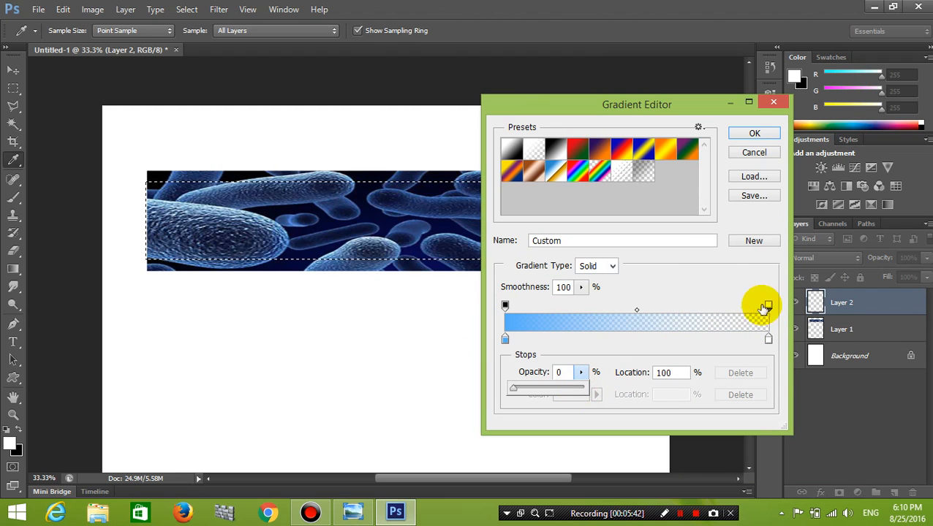
pyautogui.click(752, 134)
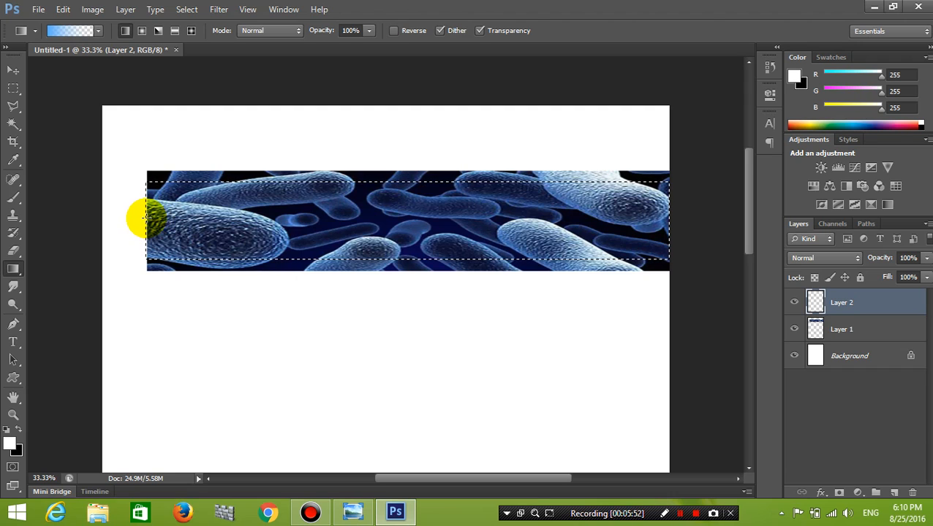
# Drag the gradient from the band's left edge to its right edge on Layer 2.
pyautogui.moveTo(144, 216); pyautogui.dragTo(653, 220)
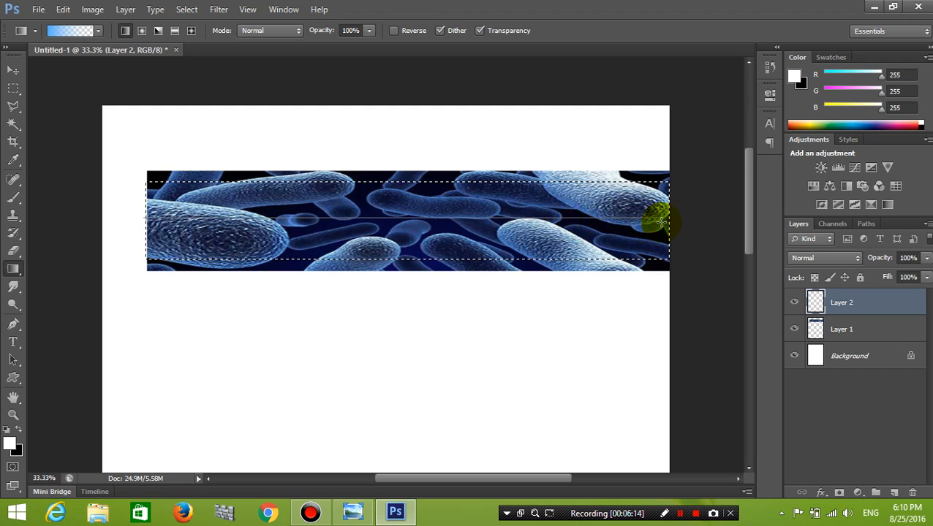
pyautogui.moveTo(660, 219); pyautogui.dragTo(658, 218)
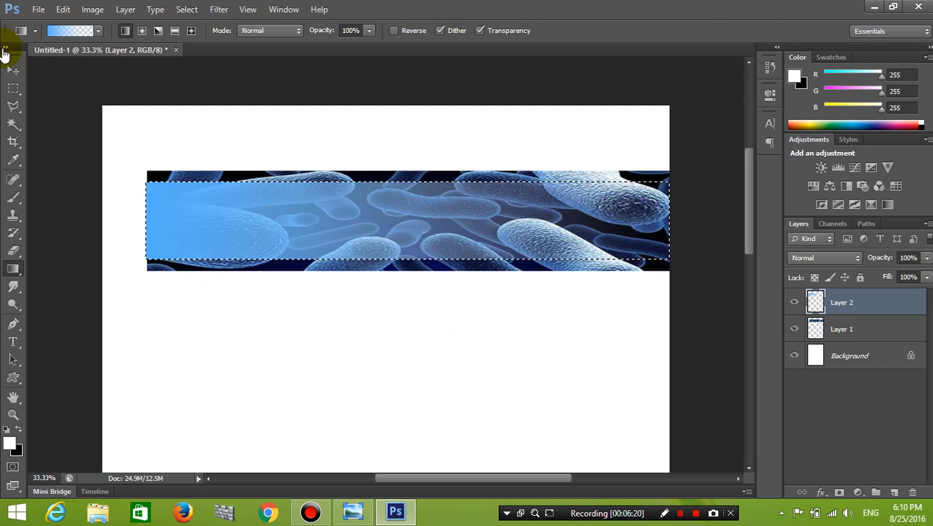
# Switch to the Move tool, deselect the band, and bring the Photo Viewer cover forward.
pyautogui.click(17, 68)
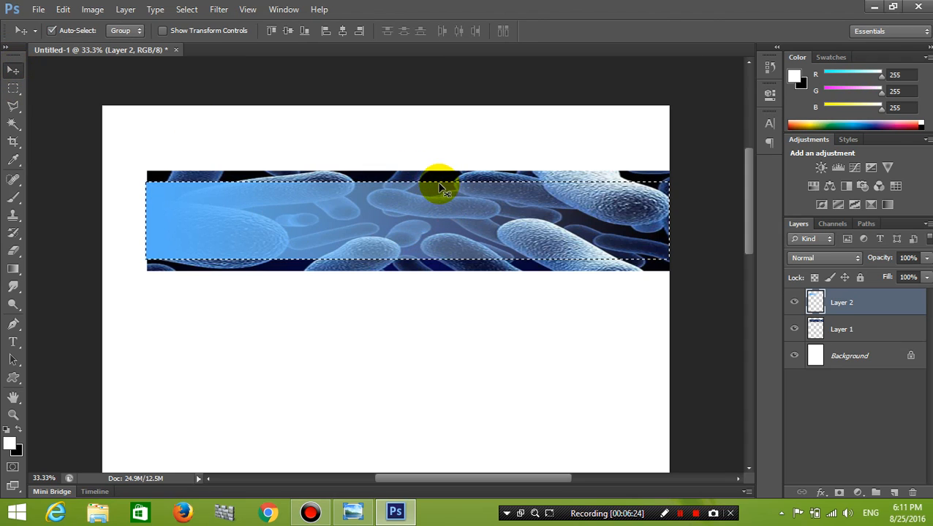
pyautogui.click(187, 10)
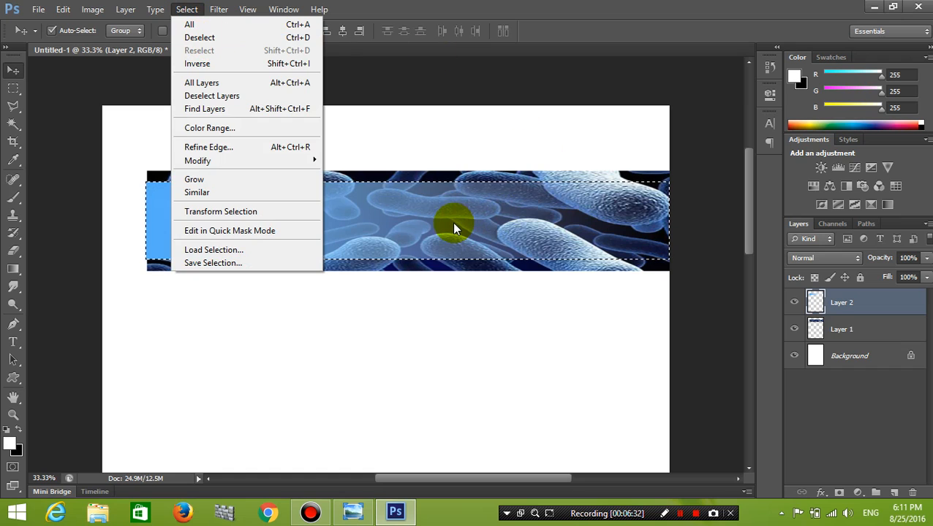
pyautogui.click(308, 38)
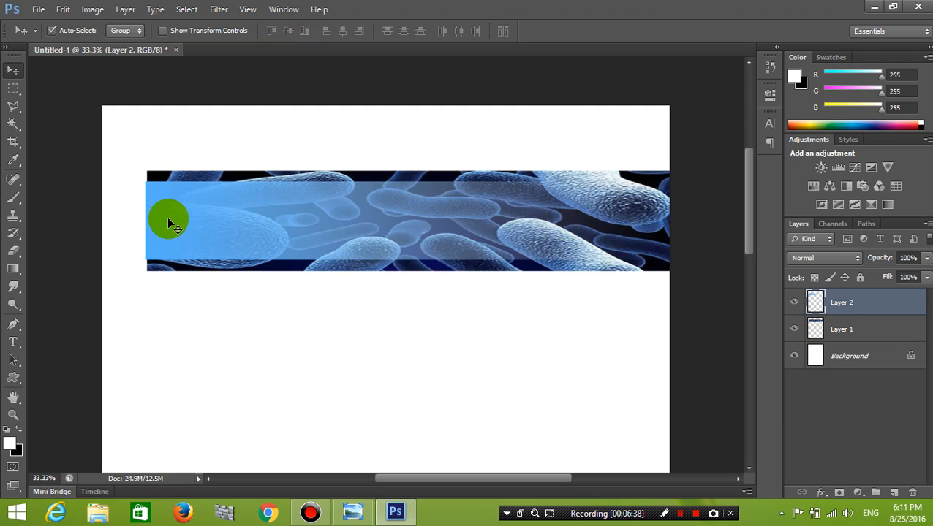
pyautogui.click(353, 513)
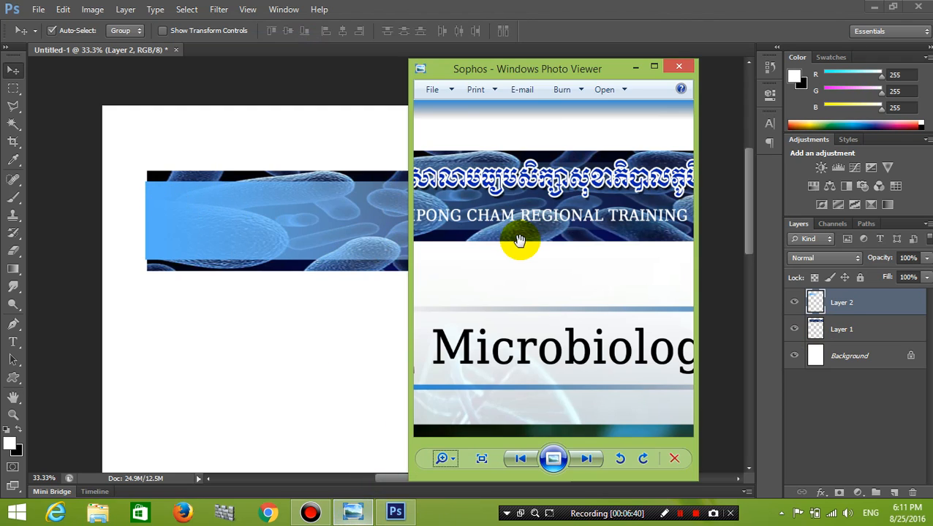
# Minimize the reference viewer and set Layer 2's opacity to 50%.
pyautogui.moveTo(487, 192); pyautogui.dragTo(629, 235)
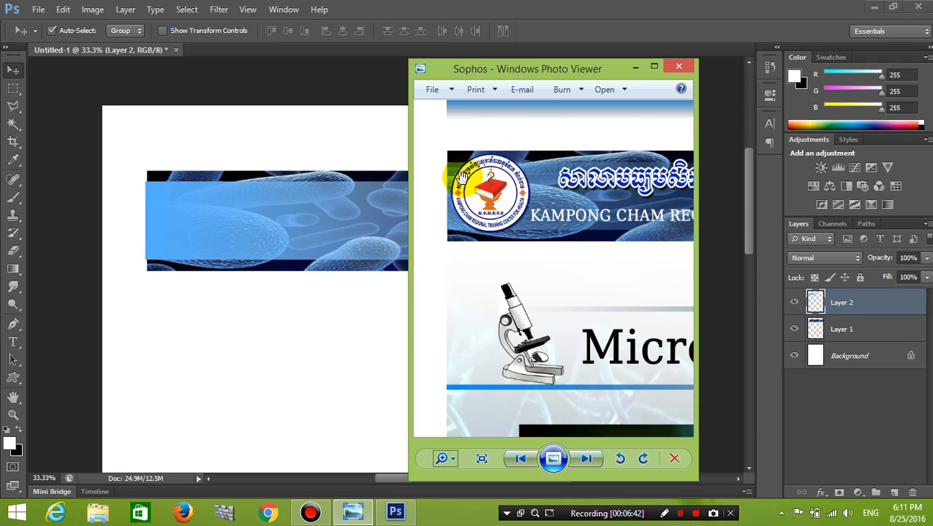
pyautogui.click(639, 67)
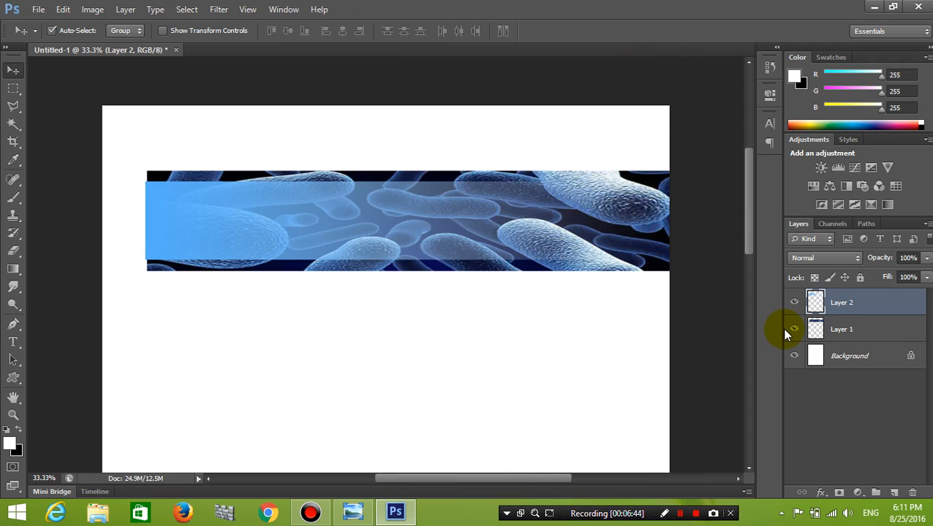
pyautogui.click(926, 258)
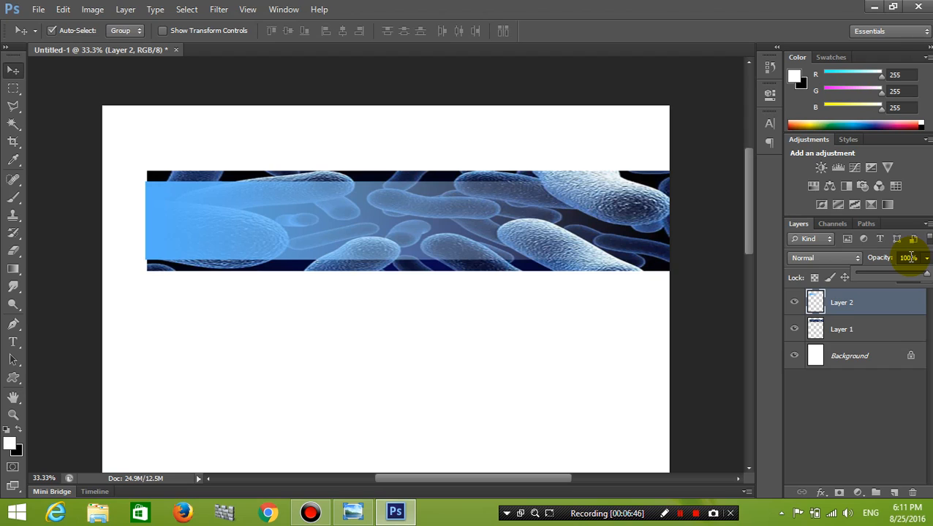
pyautogui.click(907, 257)
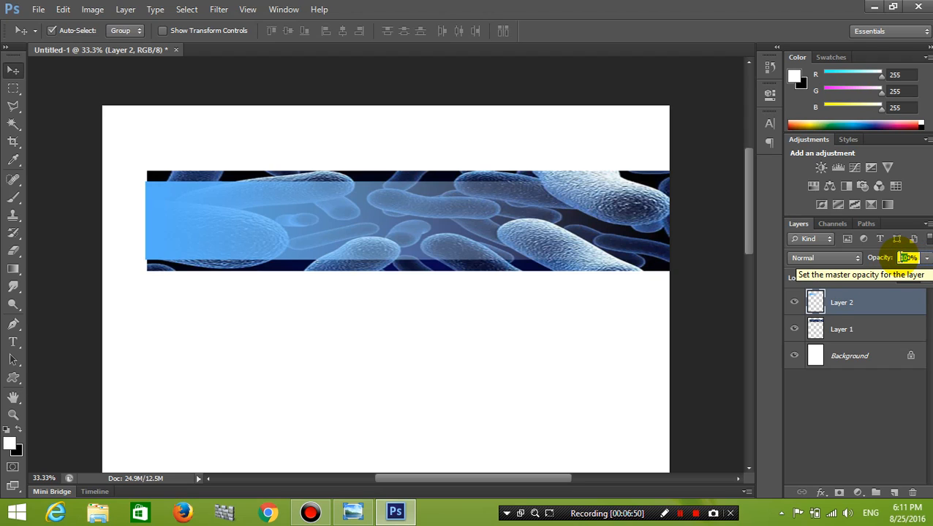
pyautogui.write('15')
pyautogui.press('Return')
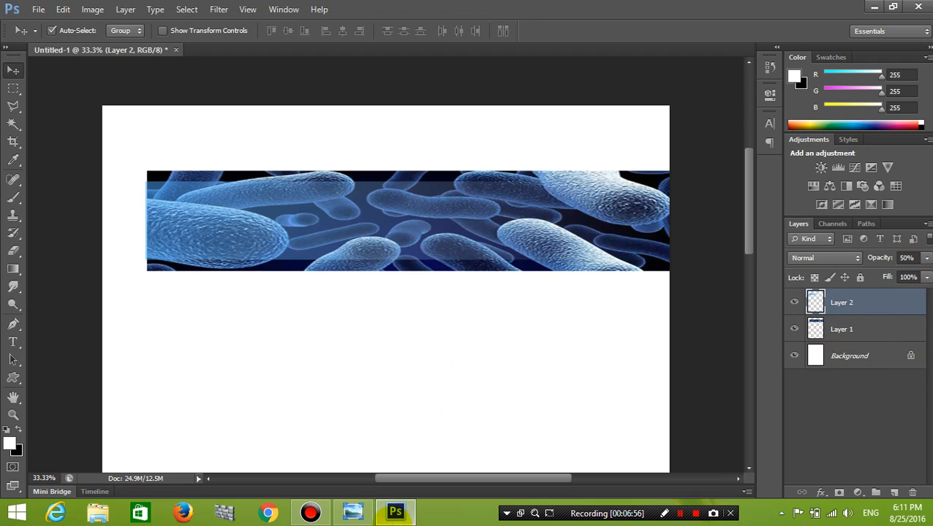
pyautogui.click(351, 514)
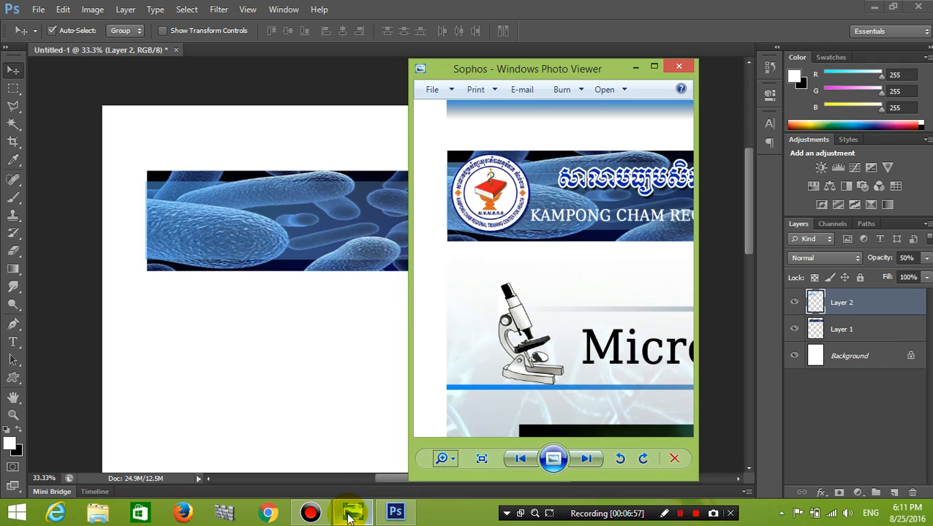
pyautogui.moveTo(662, 162); pyautogui.dragTo(516, 244)
pyautogui.moveTo(591, 181); pyautogui.dragTo(551, 260)
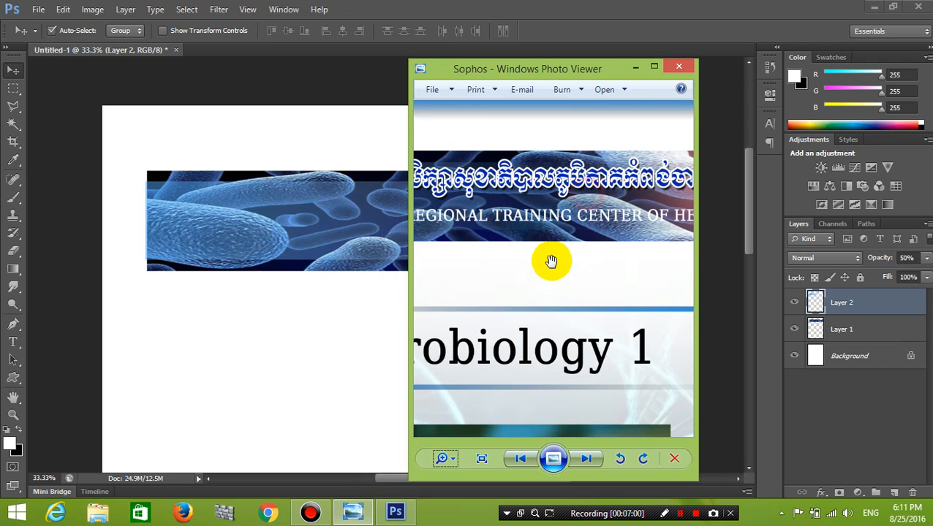
pyautogui.moveTo(548, 192); pyautogui.dragTo(617, 183)
pyautogui.moveTo(526, 214); pyautogui.dragTo(431, 213)
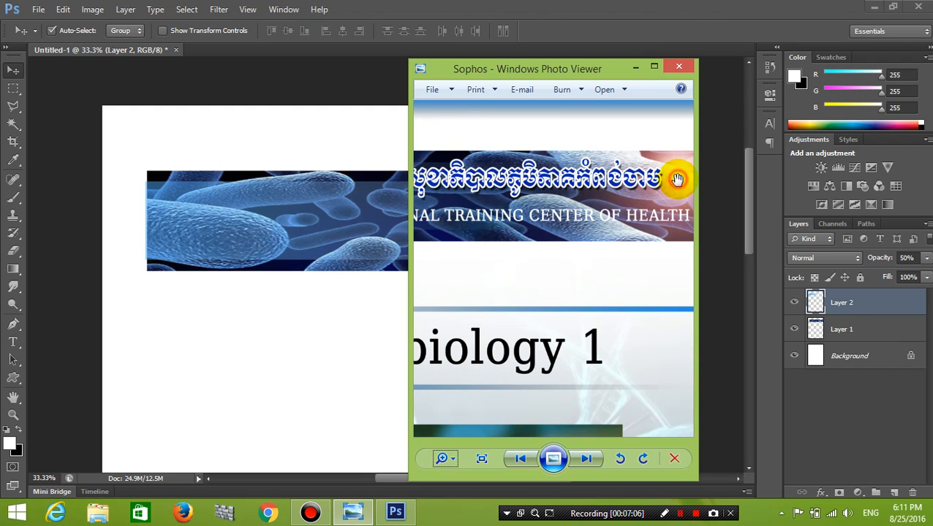
pyautogui.click(634, 67)
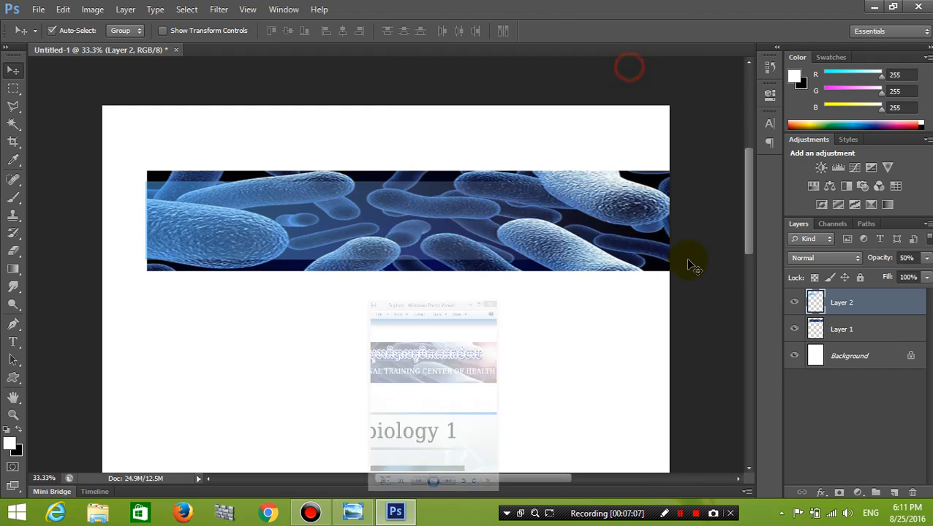
pyautogui.click(268, 266)
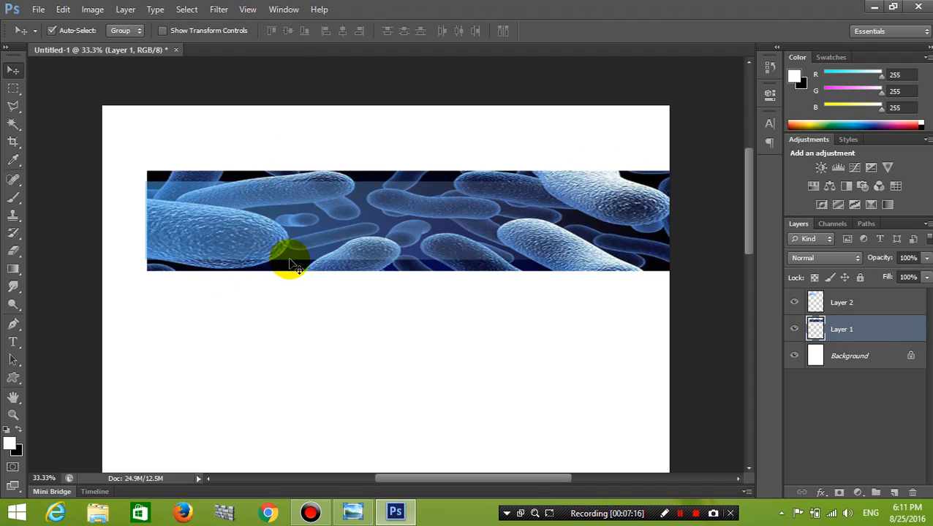
# Apply a Movie Prime Lens Flare at 157% brightness to the banner's upper right.
pyautogui.click(191, 7)
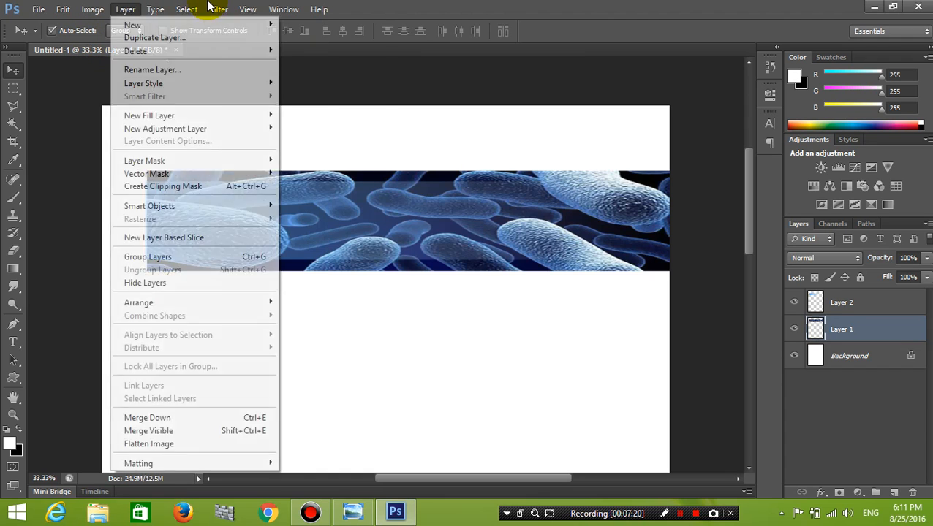
pyautogui.moveTo(211, 6)
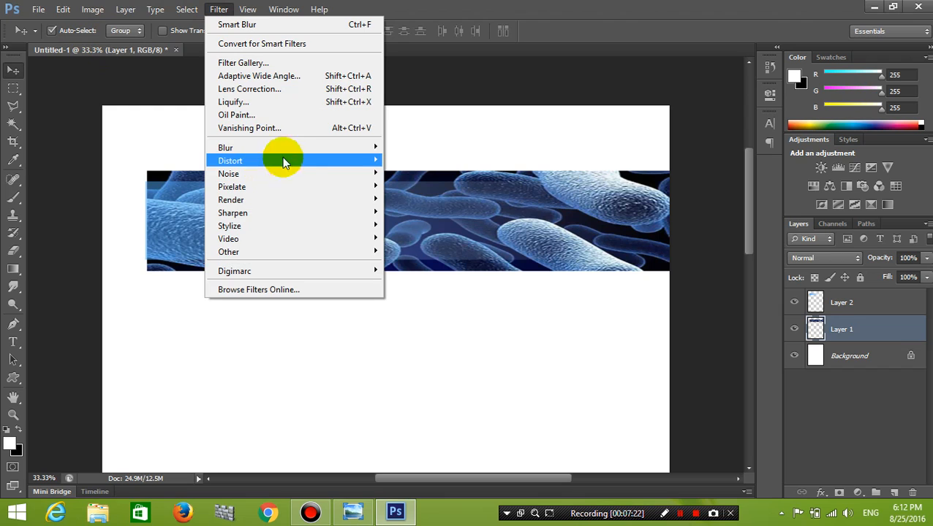
pyautogui.moveTo(331, 202)
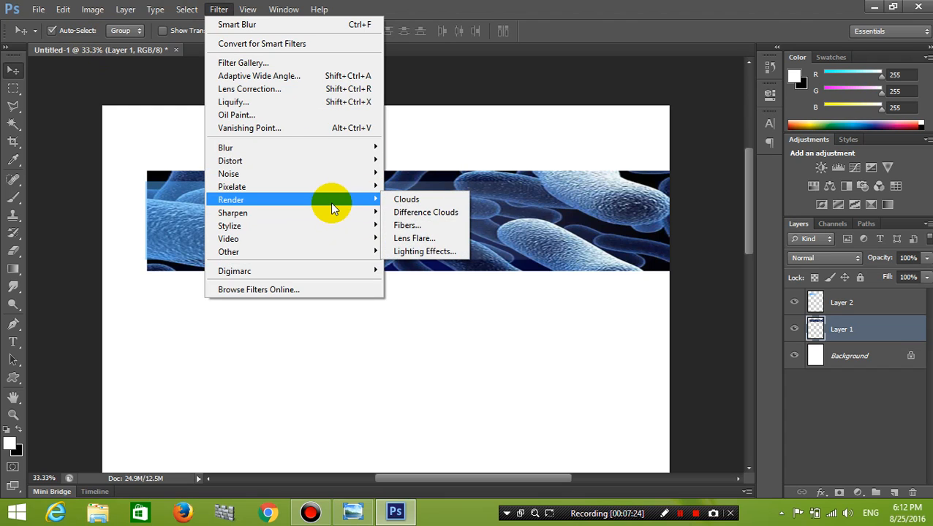
pyautogui.click(429, 243)
pyautogui.moveTo(407, 175); pyautogui.dragTo(454, 168)
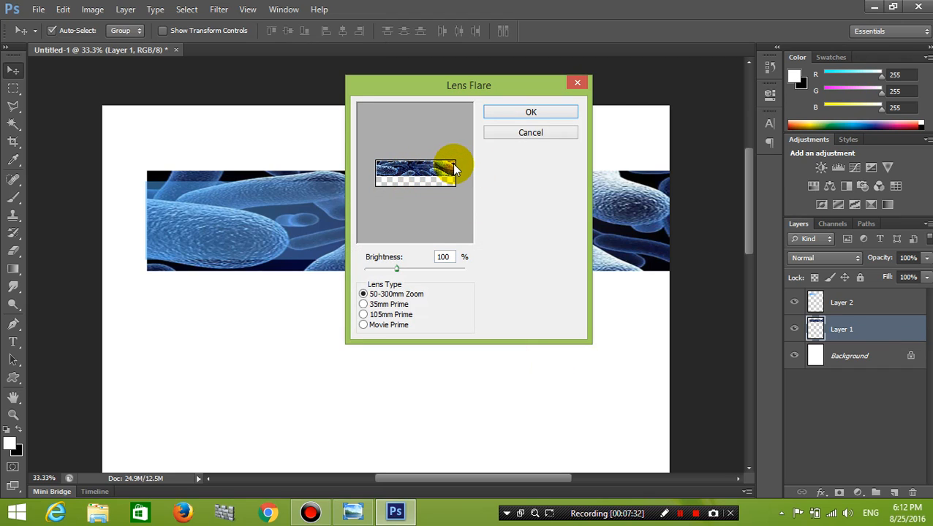
pyautogui.click(373, 326)
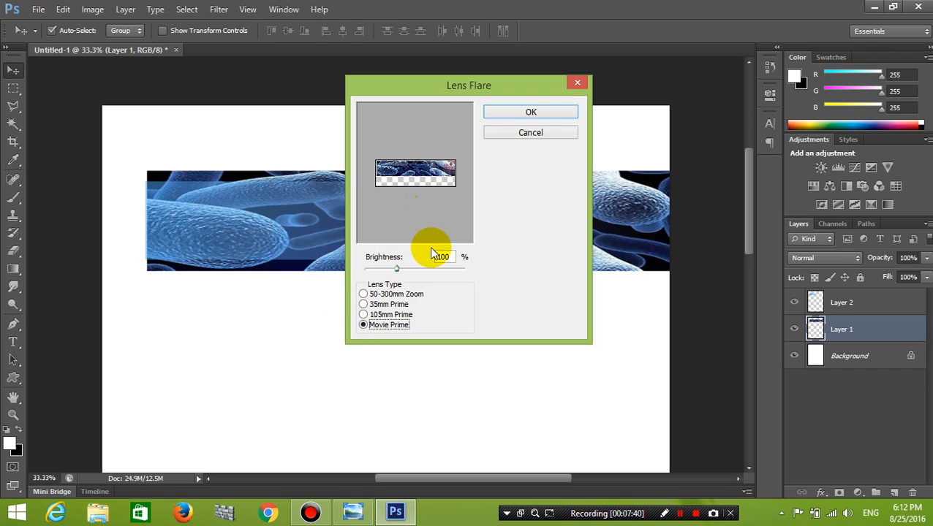
pyautogui.moveTo(399, 272)
pyautogui.mouseDown()
pyautogui.moveTo(437, 263)
pyautogui.moveTo(415, 267)
pyautogui.mouseUp()
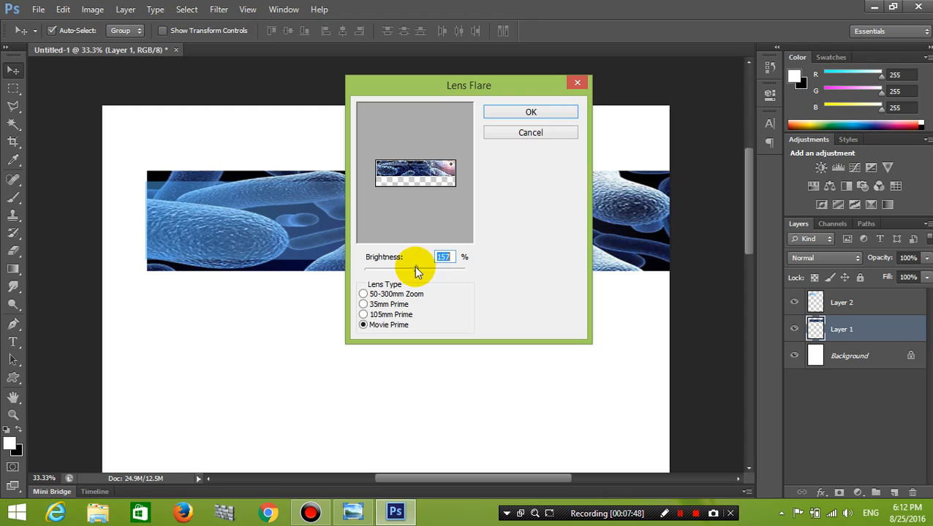
pyautogui.click(532, 112)
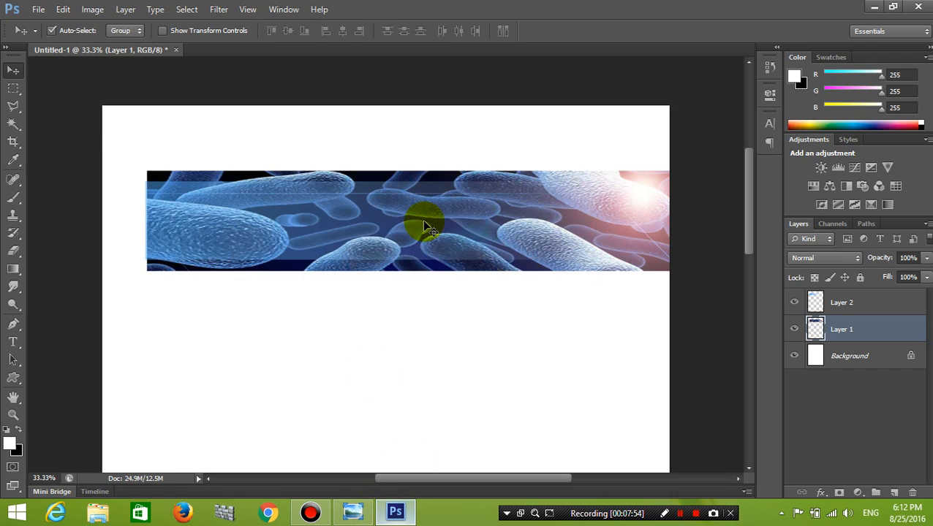
# Select Layer 2 and type the Khmer school name mid-banner using Khmer input.
pyautogui.click(873, 303)
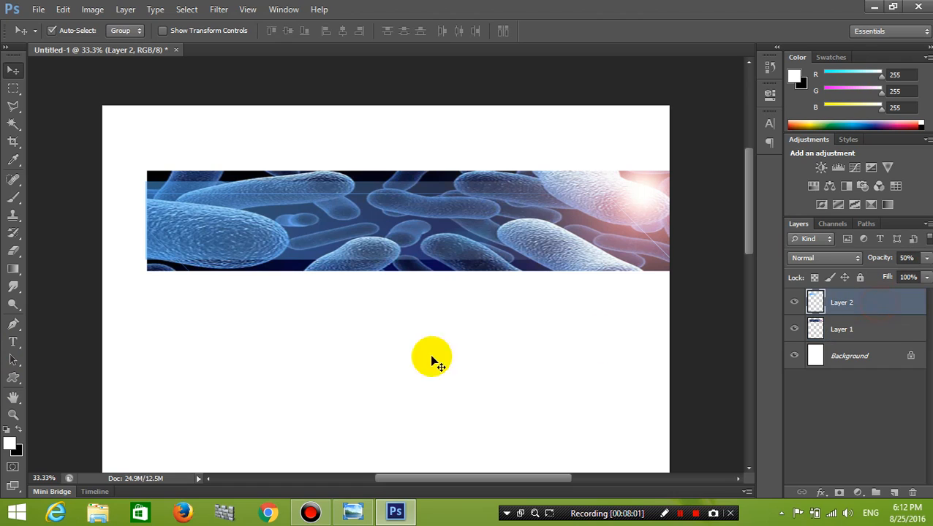
pyautogui.click(13, 342)
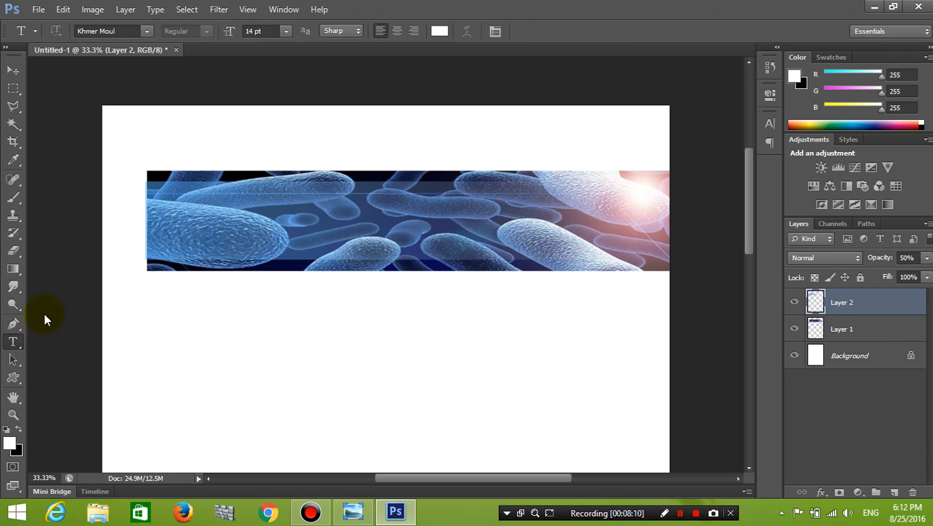
pyautogui.click(262, 227)
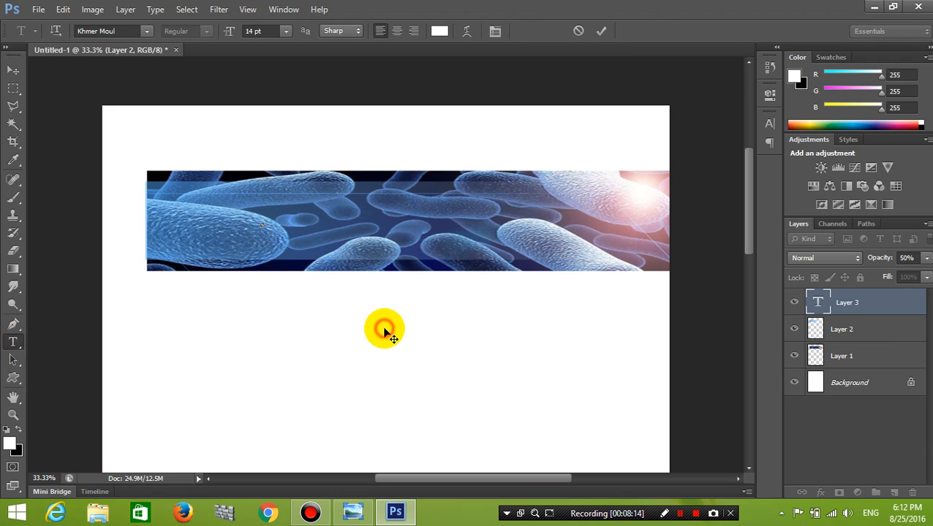
pyautogui.click(868, 517)
pyautogui.click(823, 401)
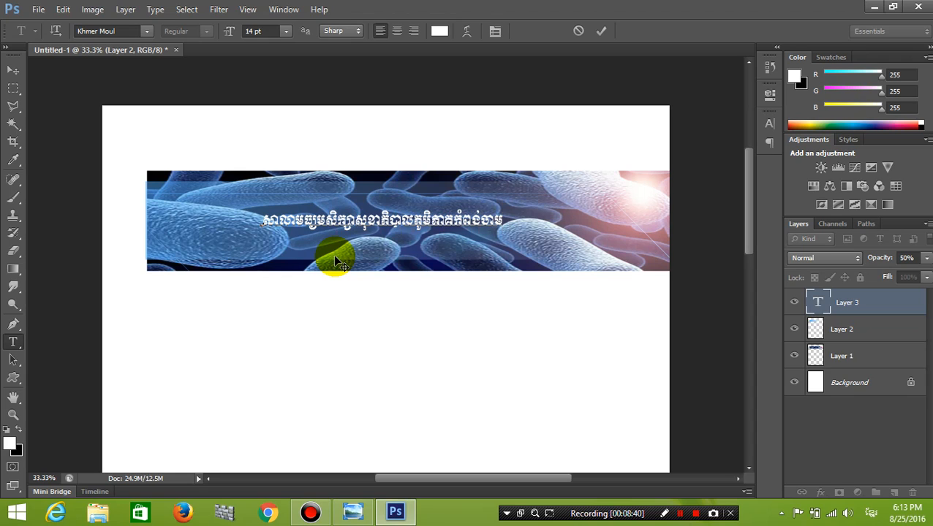
pyautogui.moveTo(425, 302); pyautogui.dragTo(434, 304)
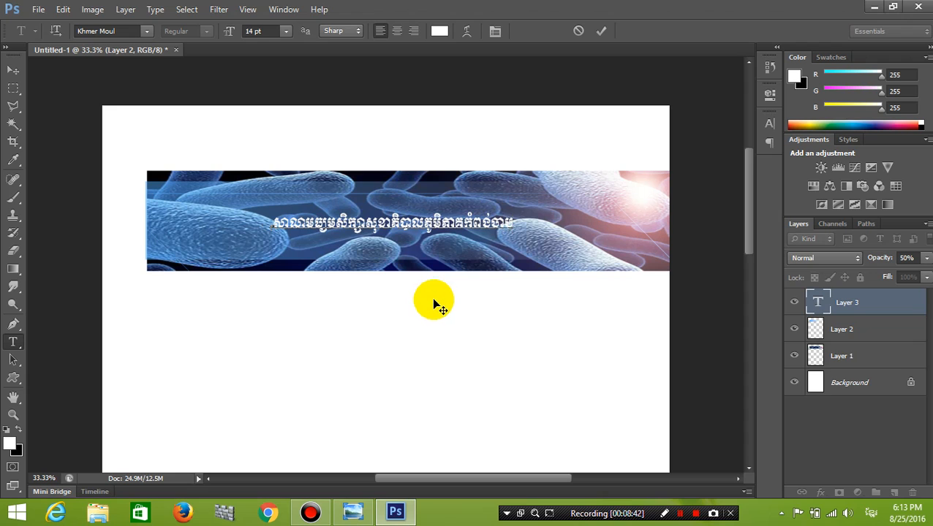
# Set the whole Khmer title to 18 pt and commit it.
pyautogui.moveTo(515, 225); pyautogui.dragTo(208, 221)
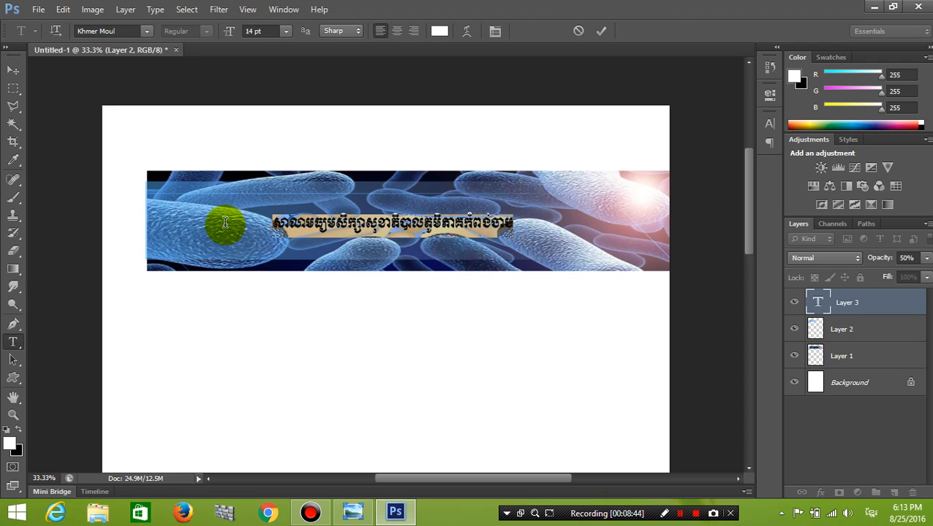
pyautogui.click(286, 32)
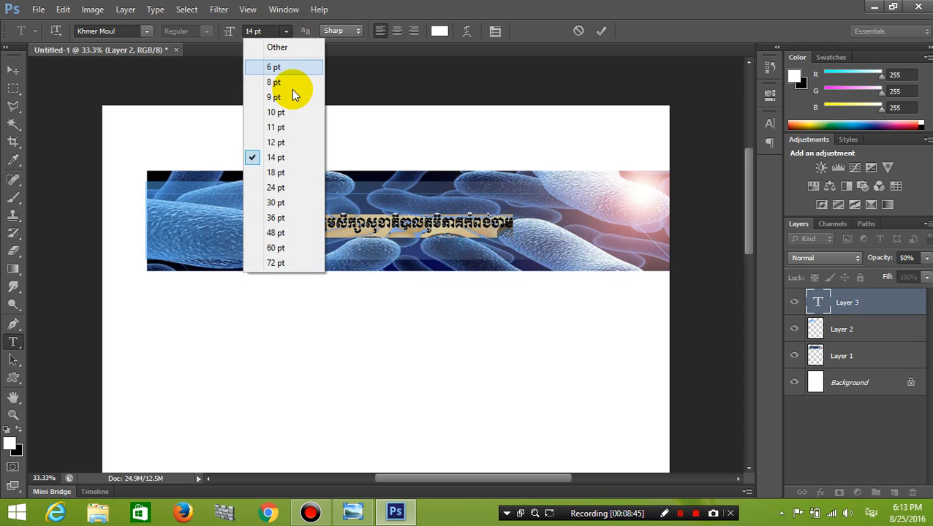
pyautogui.click(278, 176)
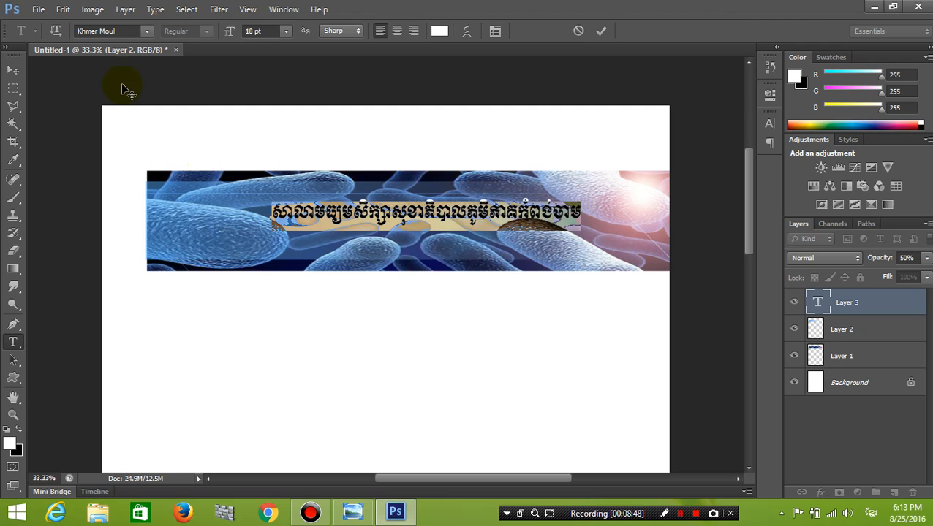
pyautogui.click(14, 72)
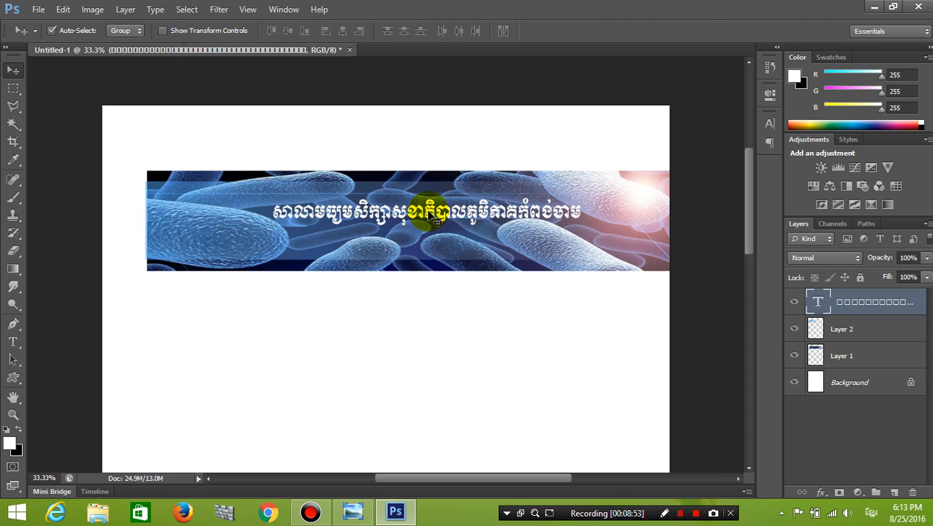
# Scale the Khmer title to about 117% and nudge it slightly higher.
pyautogui.hotkey('ctrl', 't')
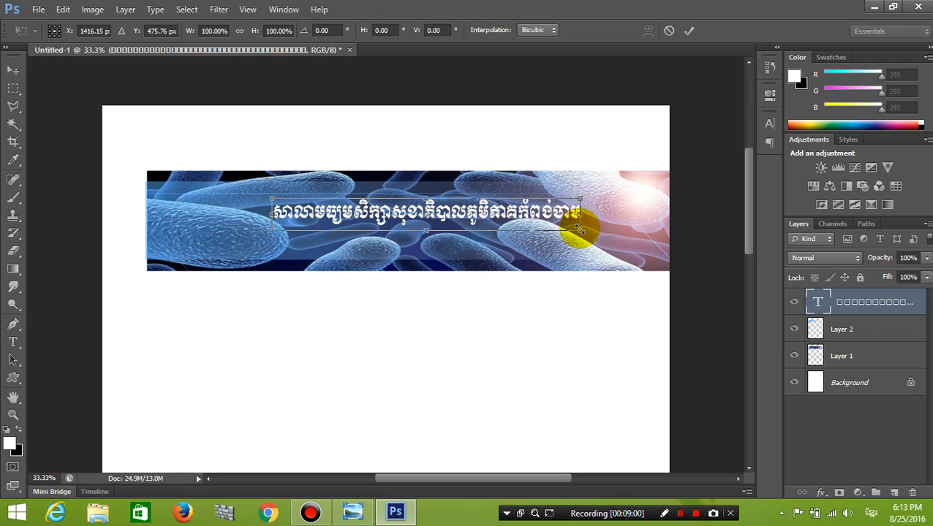
pyautogui.moveTo(581, 232); pyautogui.dragTo(604, 242)
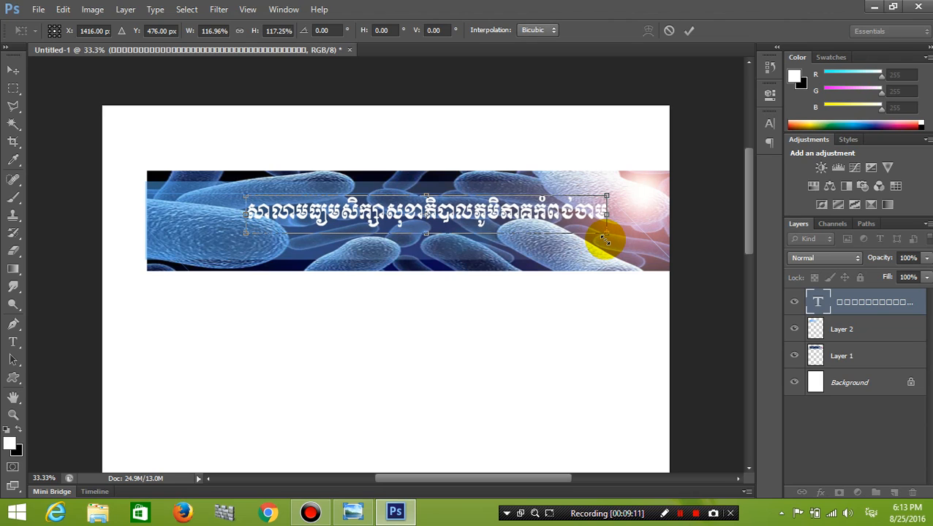
pyautogui.press('Return')
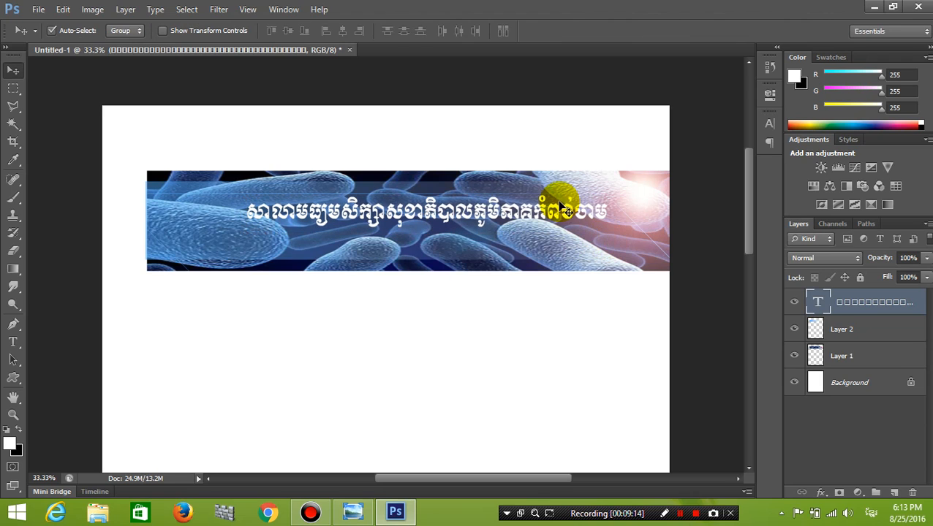
pyautogui.moveTo(569, 213); pyautogui.dragTo(571, 205)
pyautogui.moveTo(353, 511)
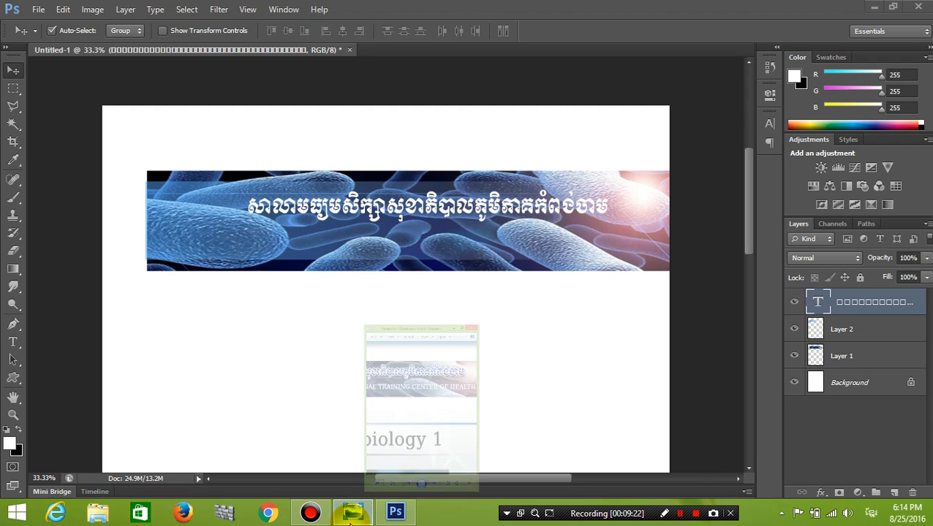
pyautogui.click(413, 428)
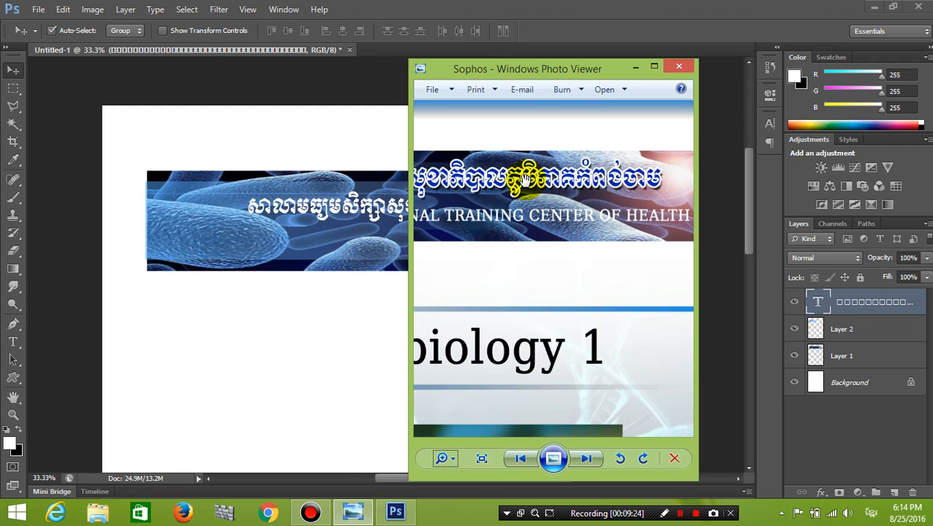
pyautogui.moveTo(525, 181); pyautogui.dragTo(580, 188)
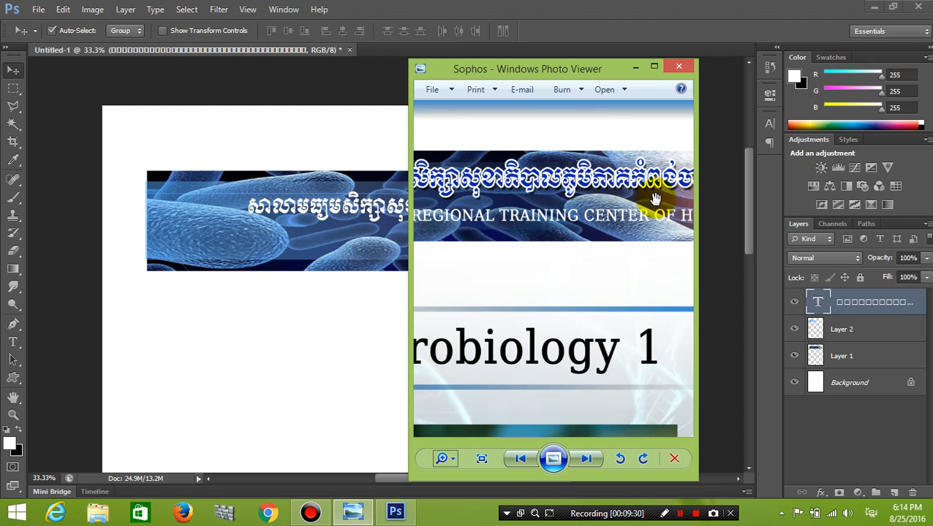
pyautogui.click(635, 70)
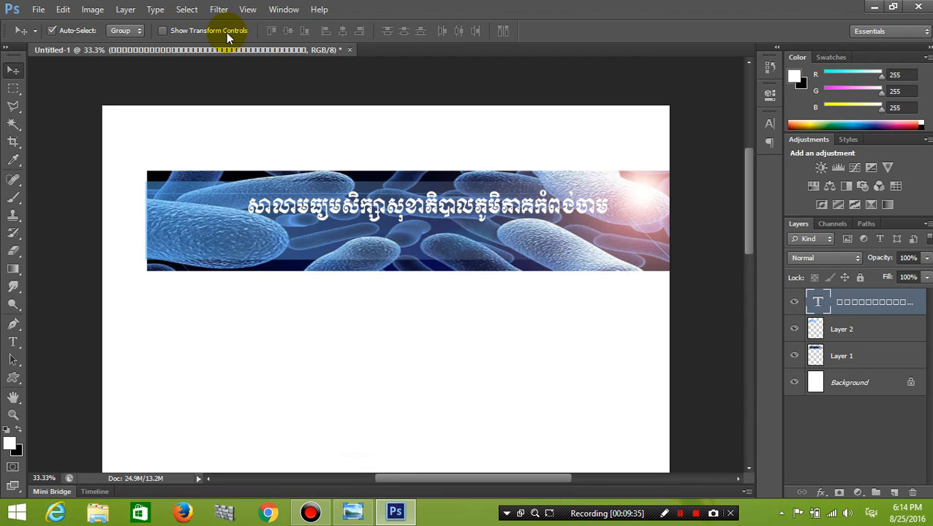
# Open the Layer Style dialog for the Khmer title layer.
pyautogui.click(125, 9)
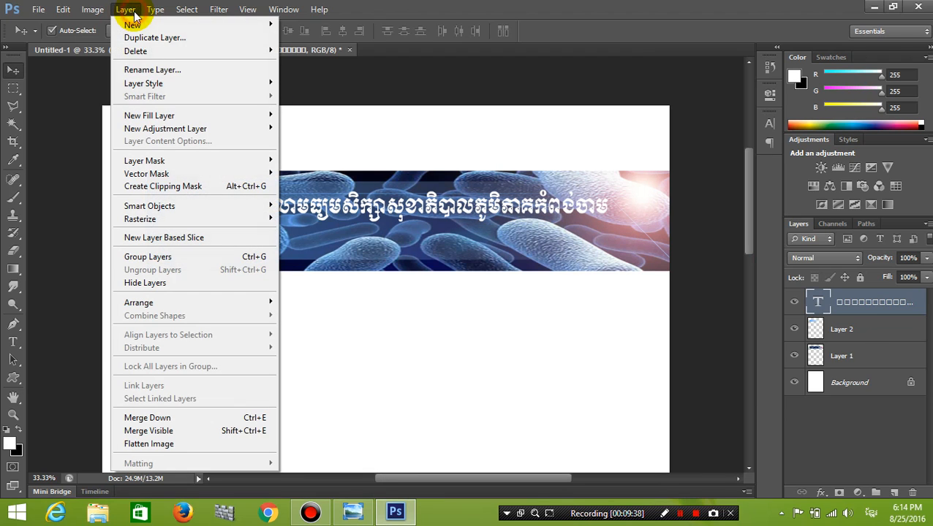
pyautogui.moveTo(216, 83)
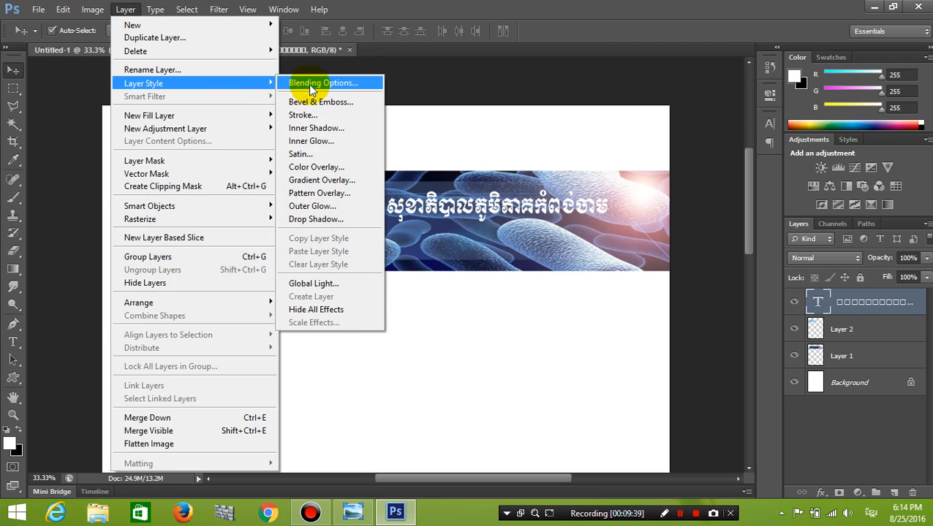
pyautogui.click(313, 86)
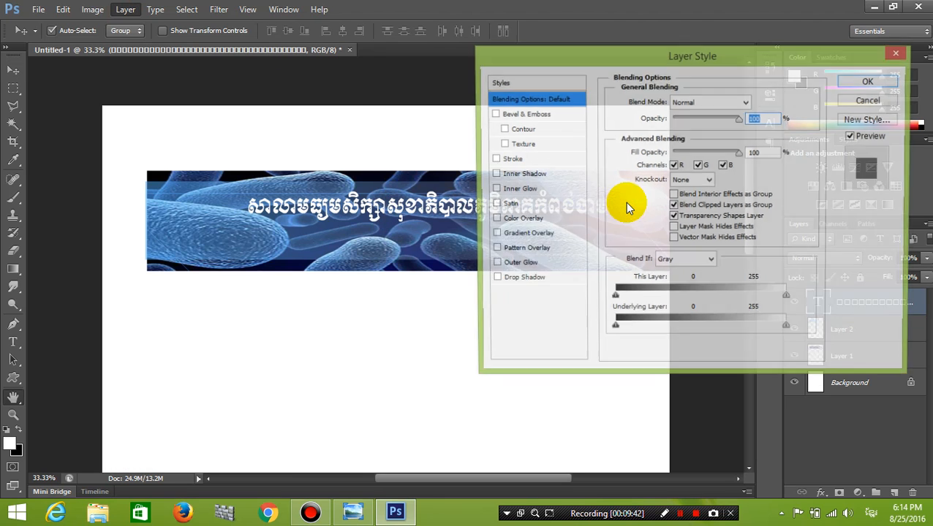
pyautogui.moveTo(541, 59); pyautogui.dragTo(557, 65)
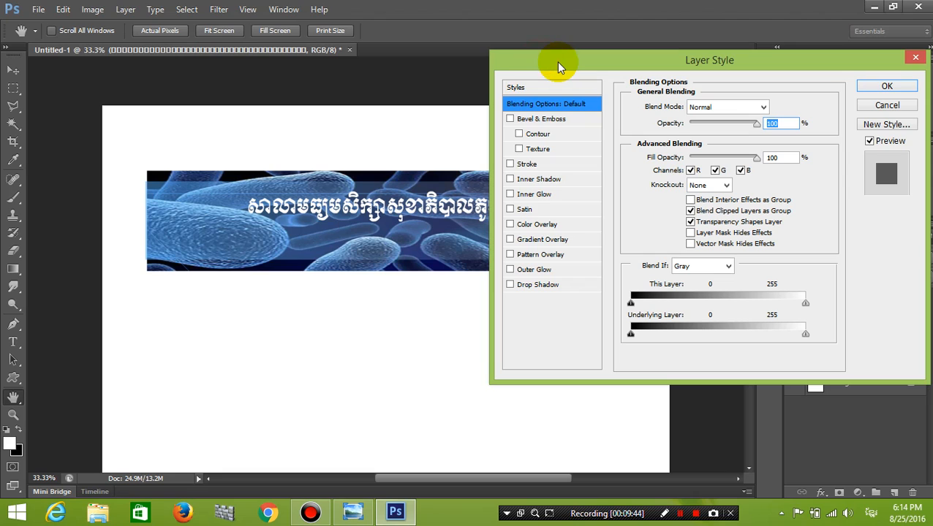
# Add a Color Overlay in deep blue #0760f3 to the title.
pyautogui.click(512, 226)
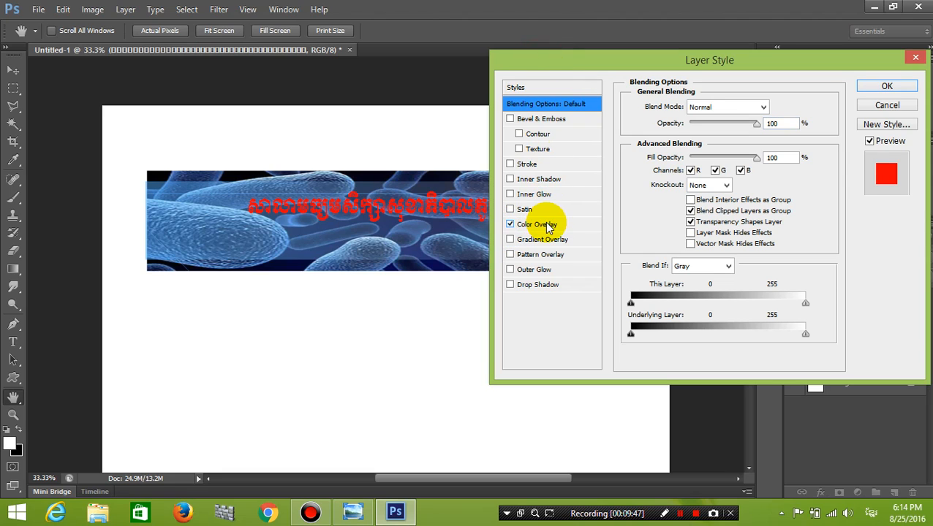
pyautogui.click(547, 226)
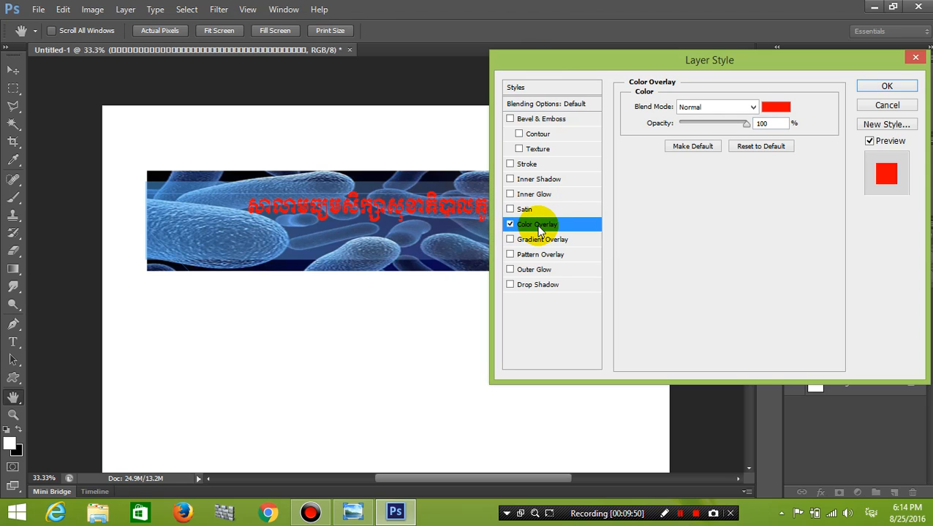
pyautogui.click(544, 227)
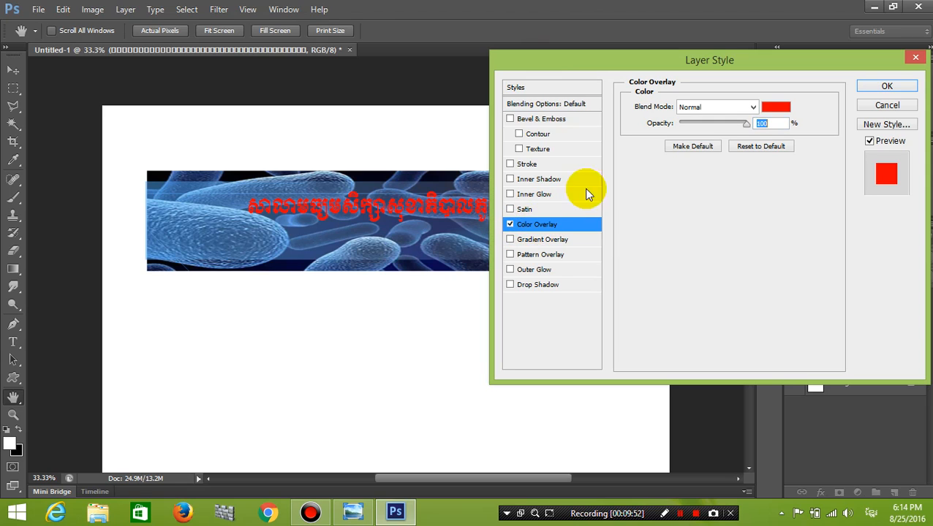
pyautogui.click(785, 110)
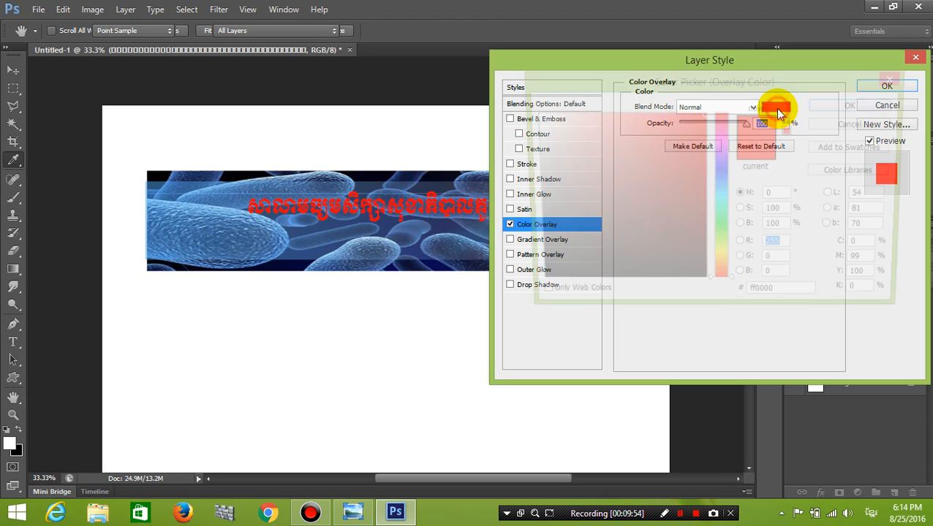
pyautogui.click(727, 175)
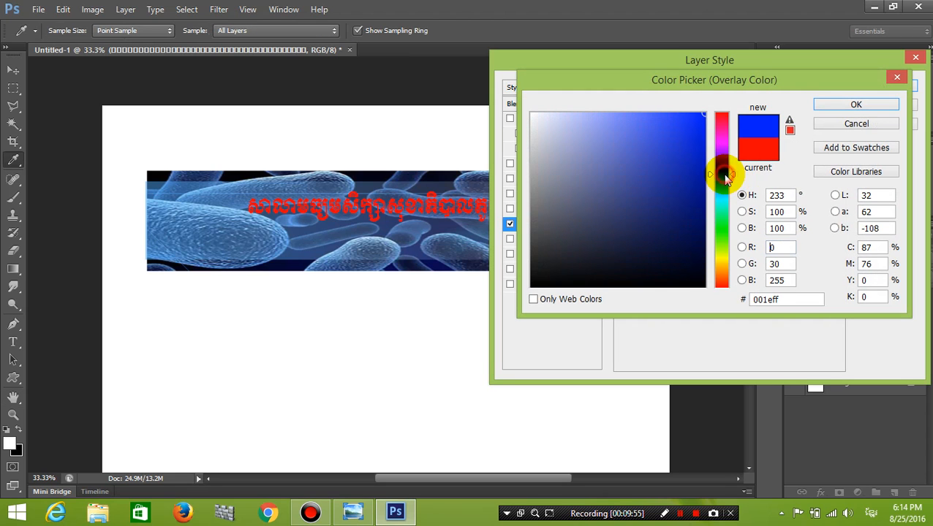
pyautogui.click(684, 115)
pyautogui.click(681, 115)
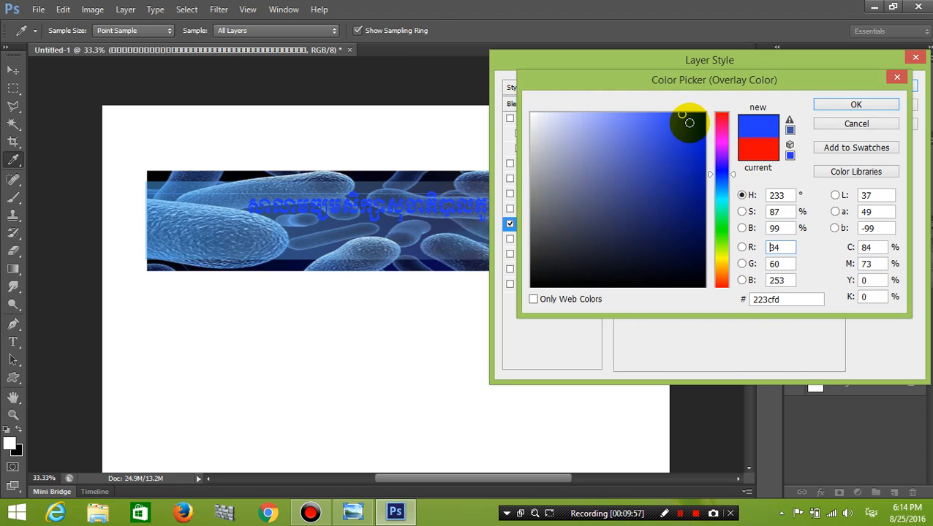
pyautogui.click(723, 185)
pyautogui.moveTo(722, 186); pyautogui.dragTo(722, 182)
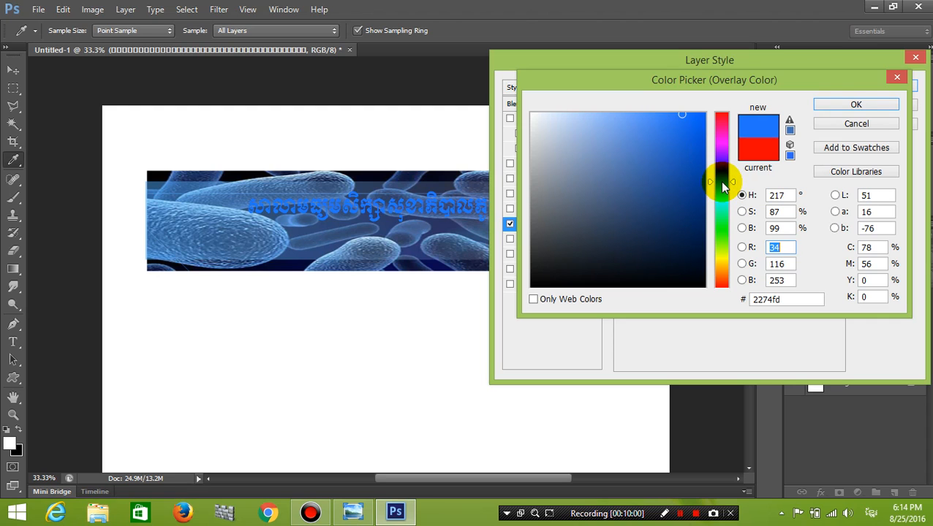
pyautogui.click(700, 120)
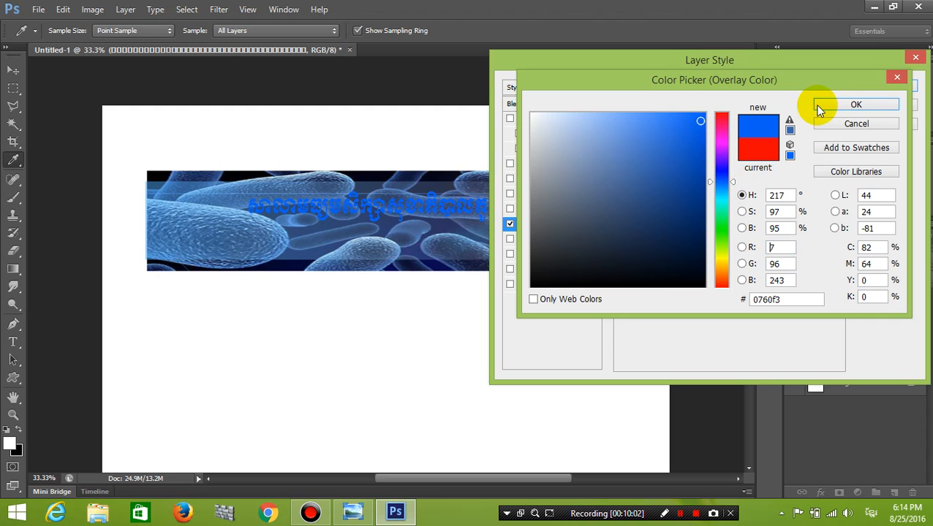
pyautogui.click(828, 107)
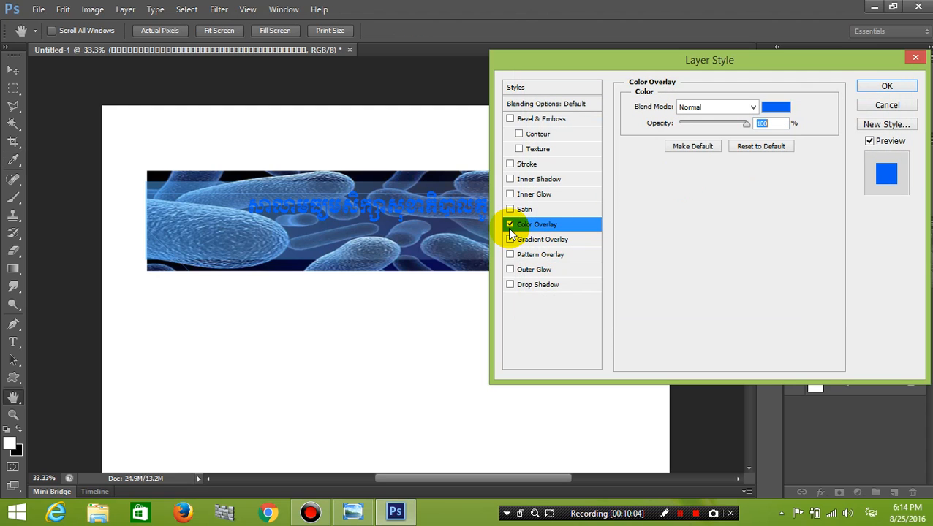
# Add a white Stroke to the title and set its size to 10 px.
pyautogui.click(510, 164)
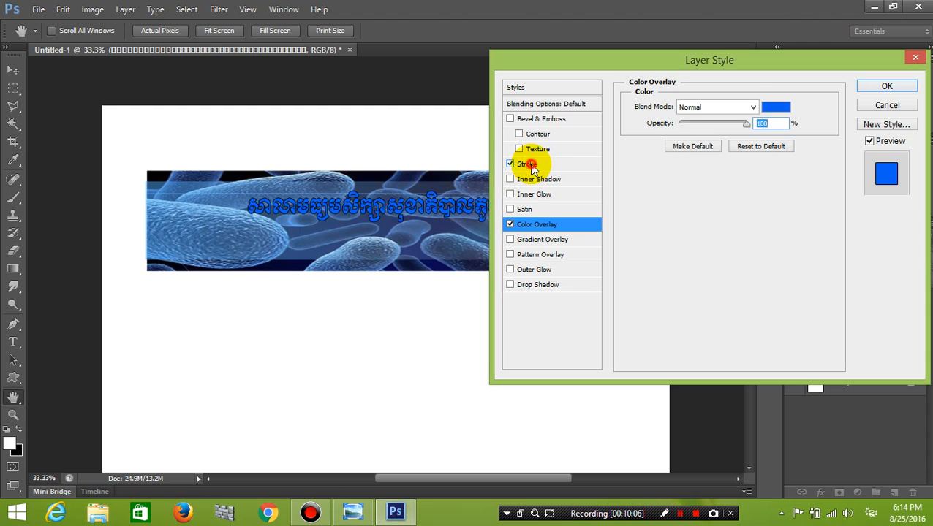
pyautogui.click(530, 166)
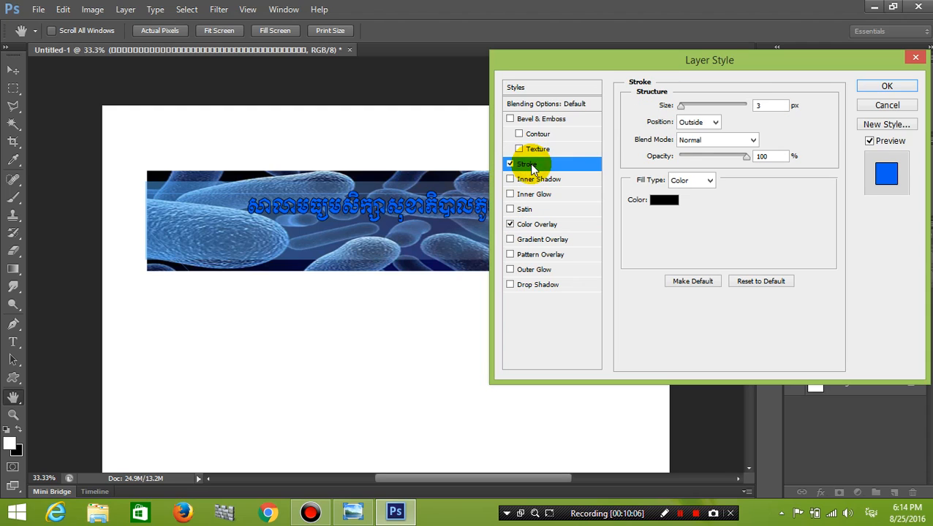
pyautogui.click(667, 207)
pyautogui.click(532, 114)
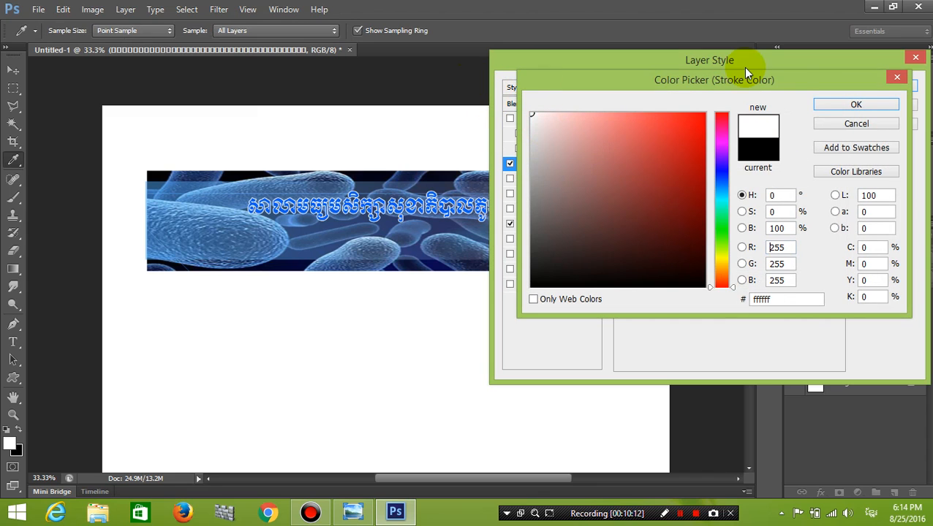
pyautogui.click(833, 104)
pyautogui.doubleClick(766, 106)
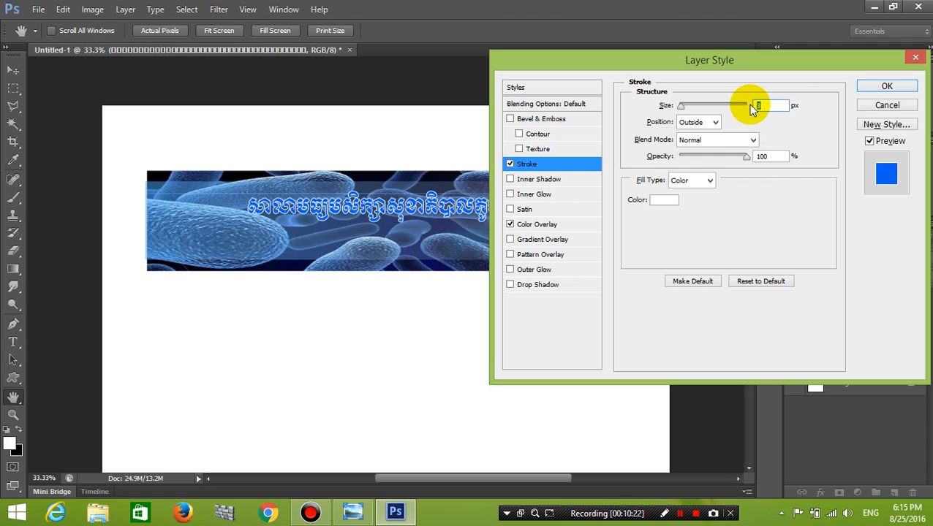
pyautogui.write('6')
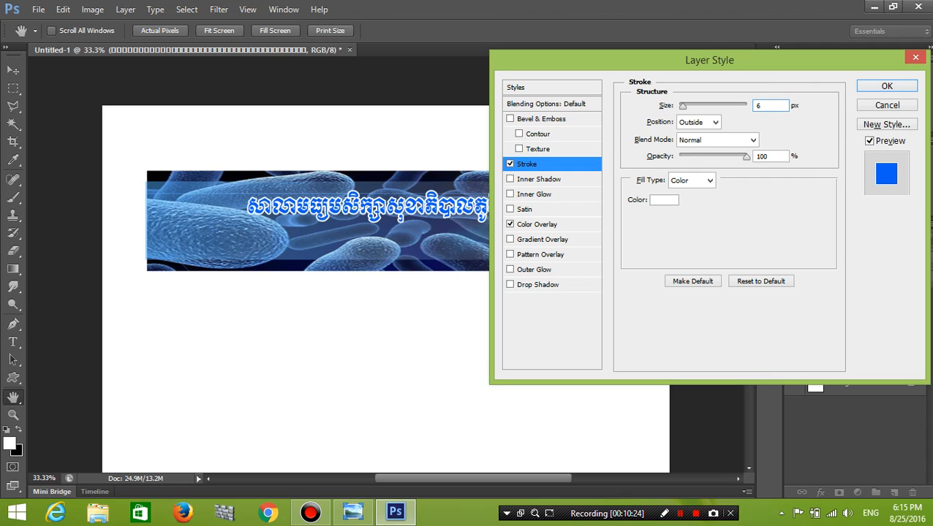
pyautogui.doubleClick(757, 104)
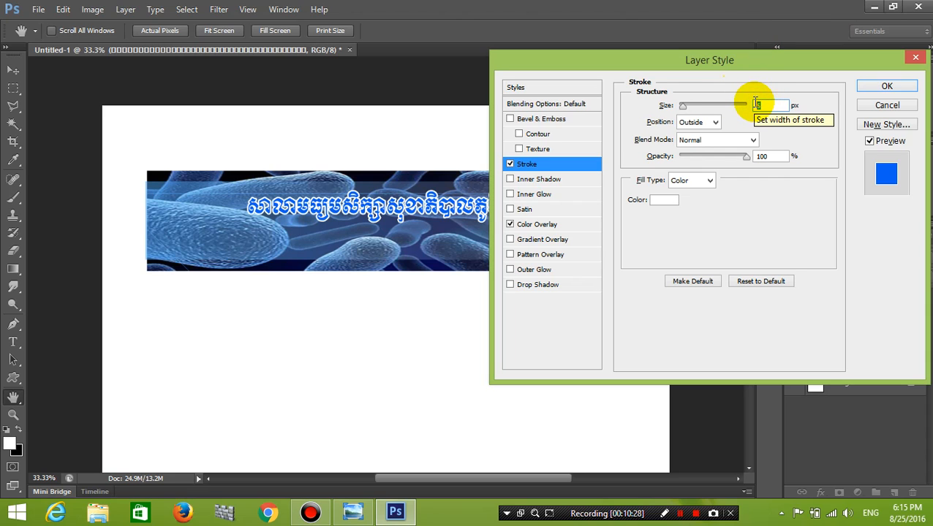
pyautogui.write('10')
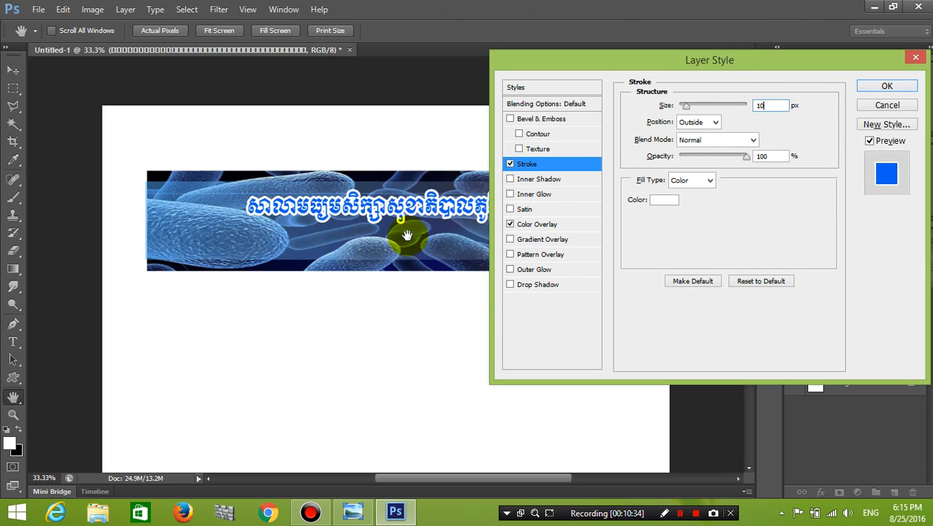
# Add a Drop Shadow with 23 px distance and 10 px size, then apply the style.
pyautogui.click(510, 285)
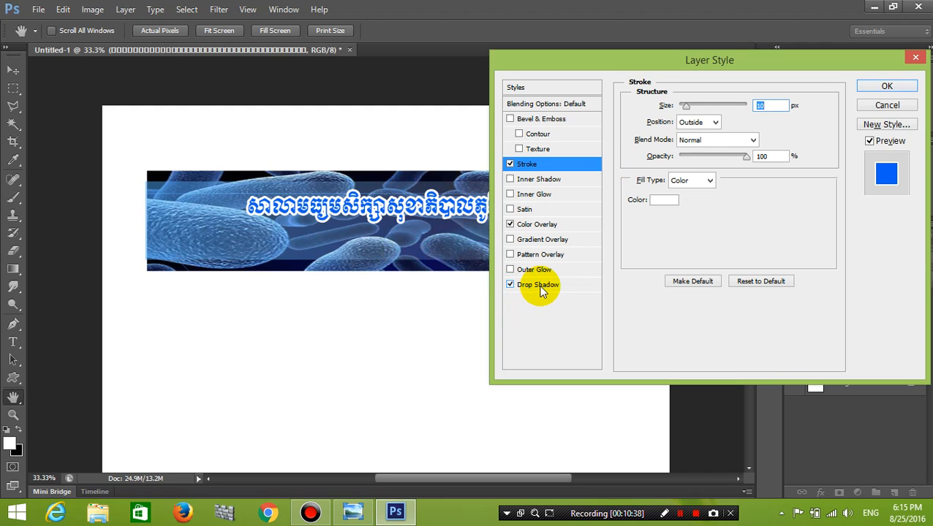
pyautogui.click(539, 287)
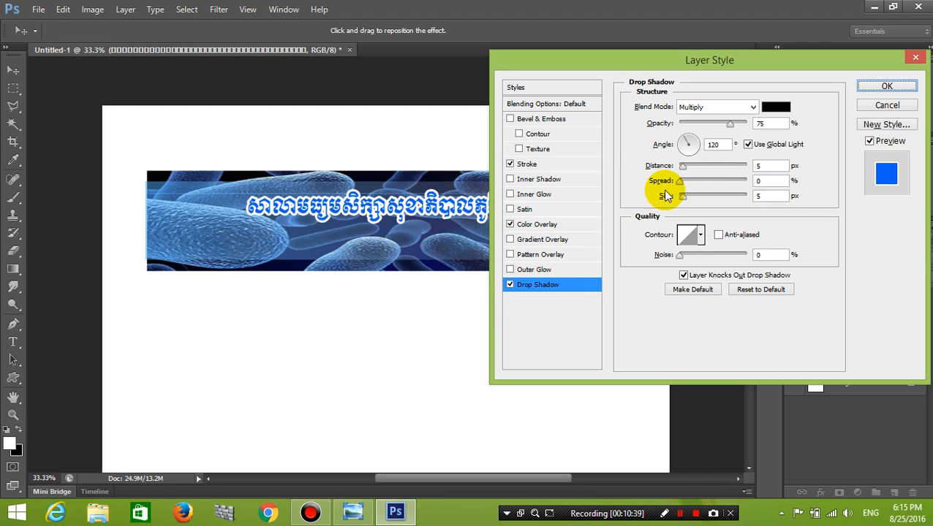
pyautogui.moveTo(682, 166); pyautogui.dragTo(687, 197)
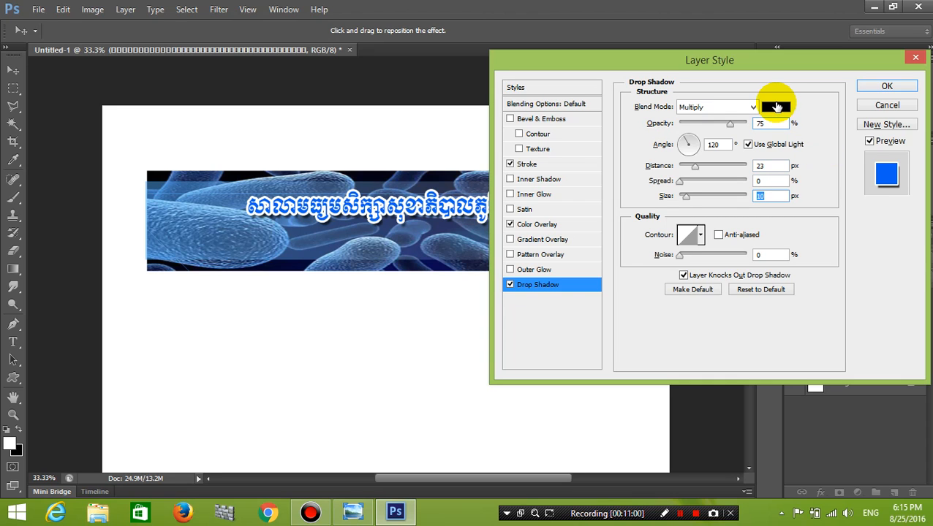
pyautogui.click(896, 87)
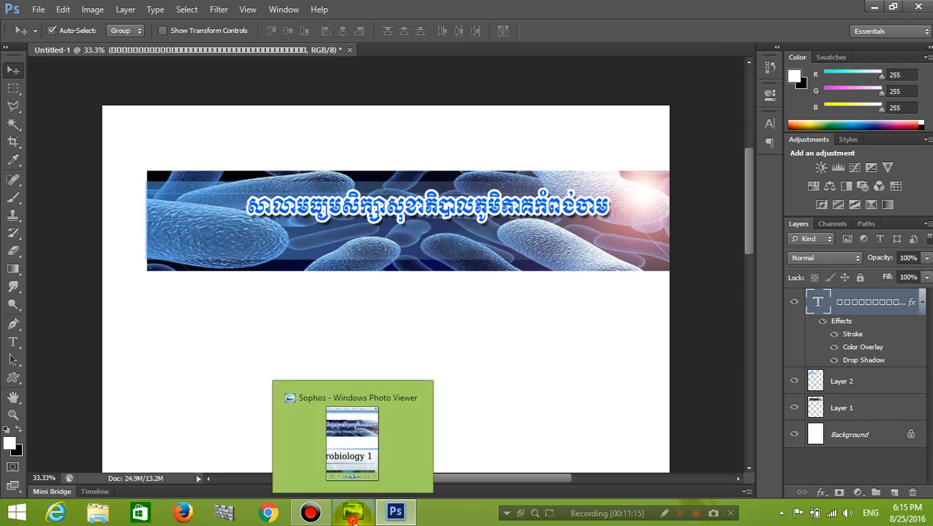
pyautogui.click(351, 517)
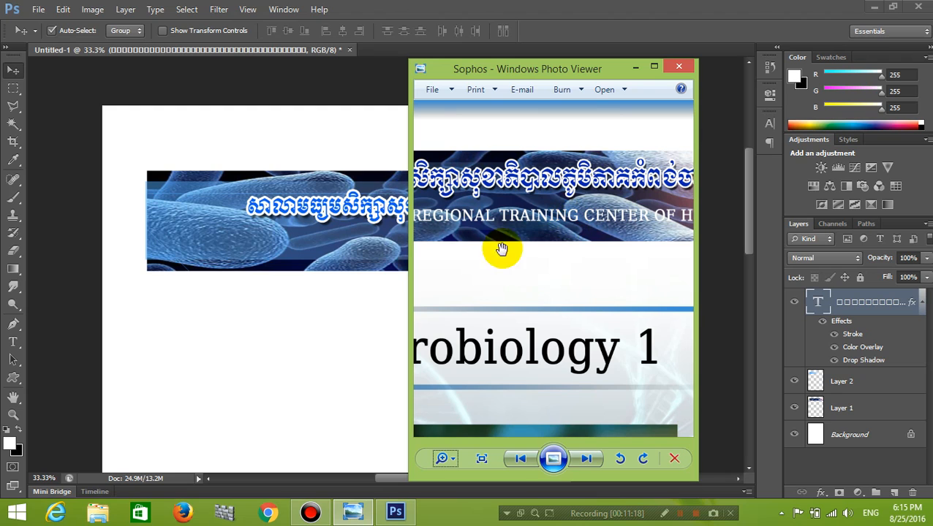
pyautogui.click(634, 68)
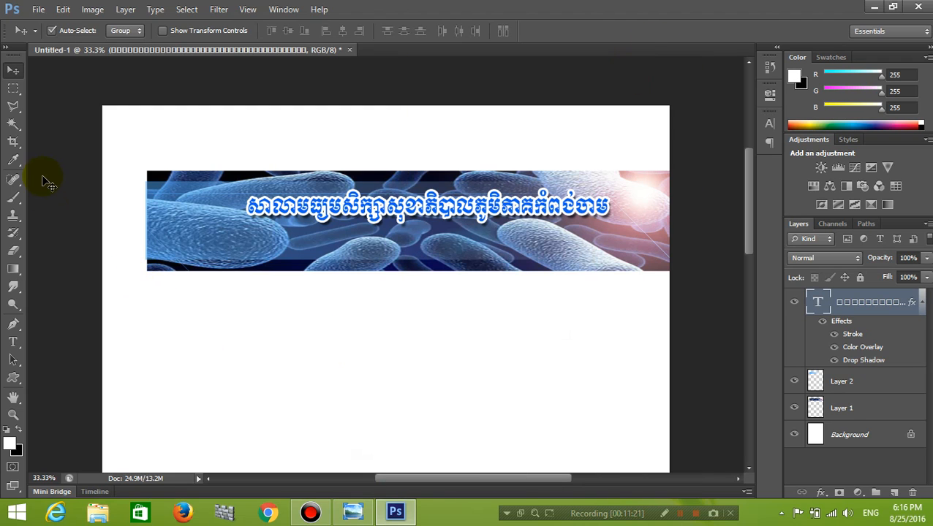
# Type KAMPONG CHAM REGIONAL TRAINING CENTER FOR HEALTH as a new line below the Khmer title.
pyautogui.click(13, 343)
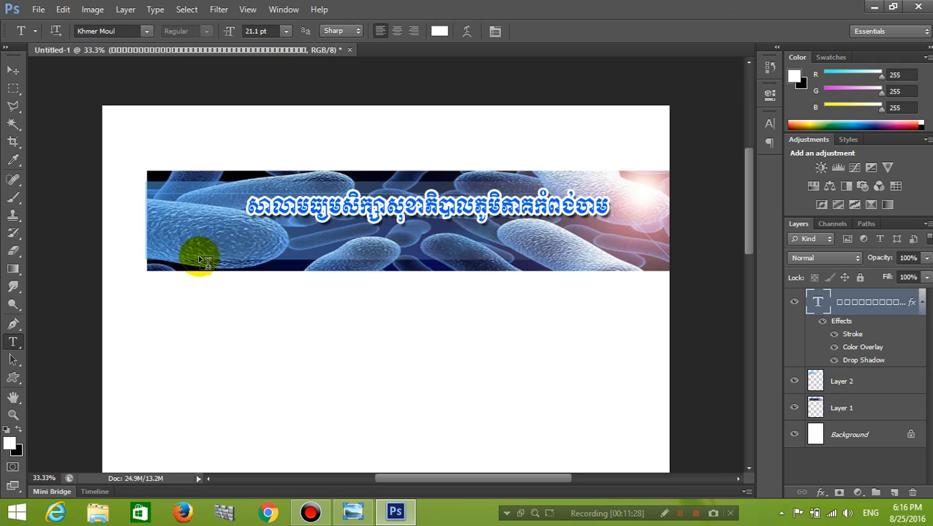
pyautogui.click(244, 244)
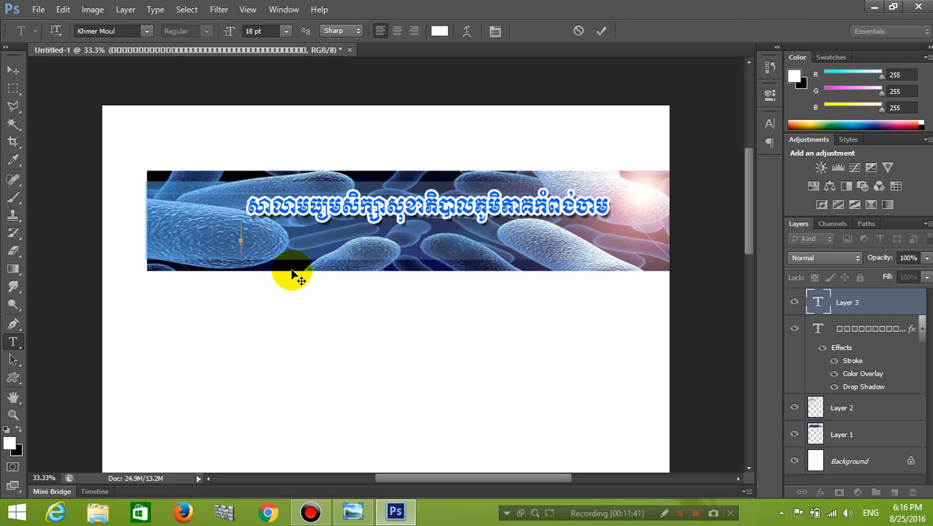
pyautogui.write('KAM')
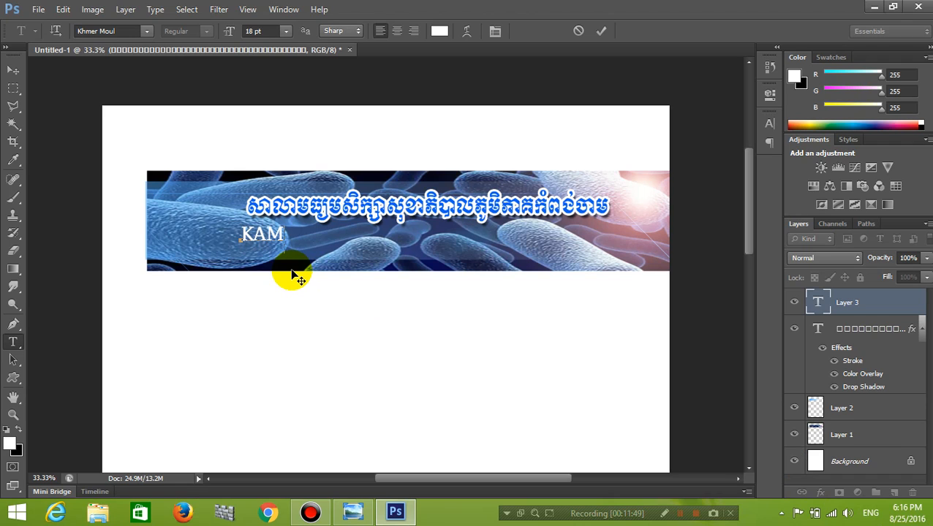
pyautogui.write('PONG')
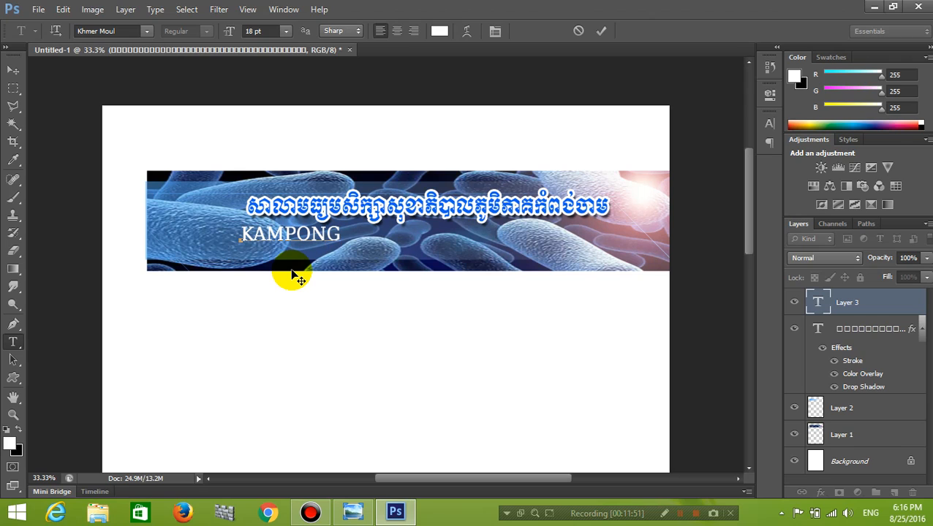
pyautogui.write(' CHAM')
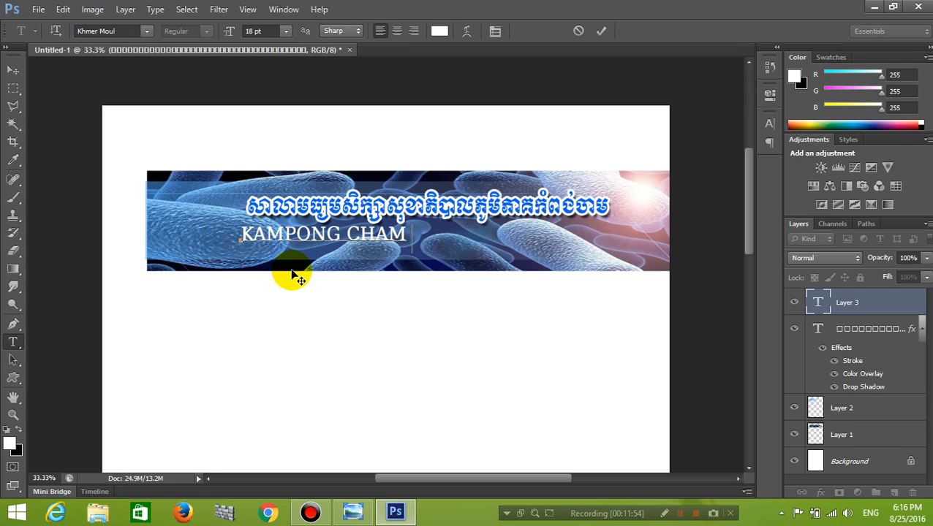
pyautogui.write(' REGIONAL')
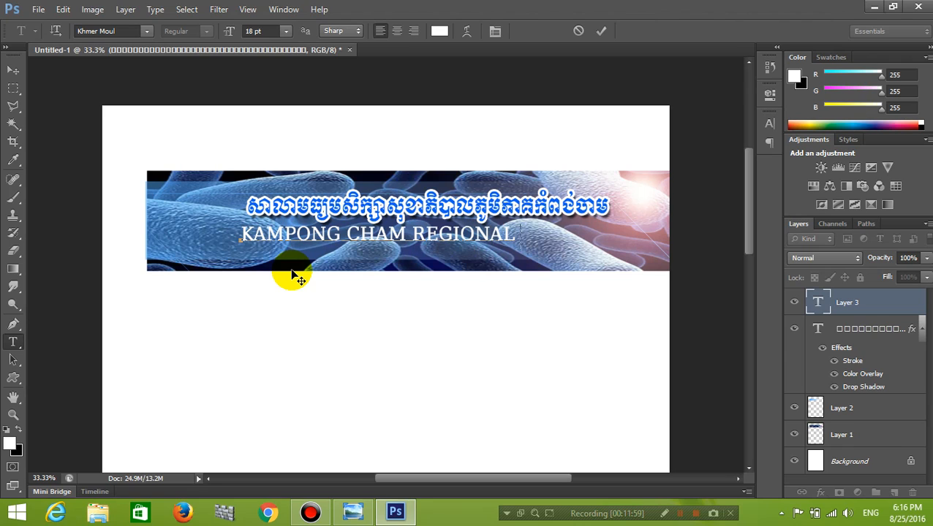
pyautogui.write(' TRAINING CEN')
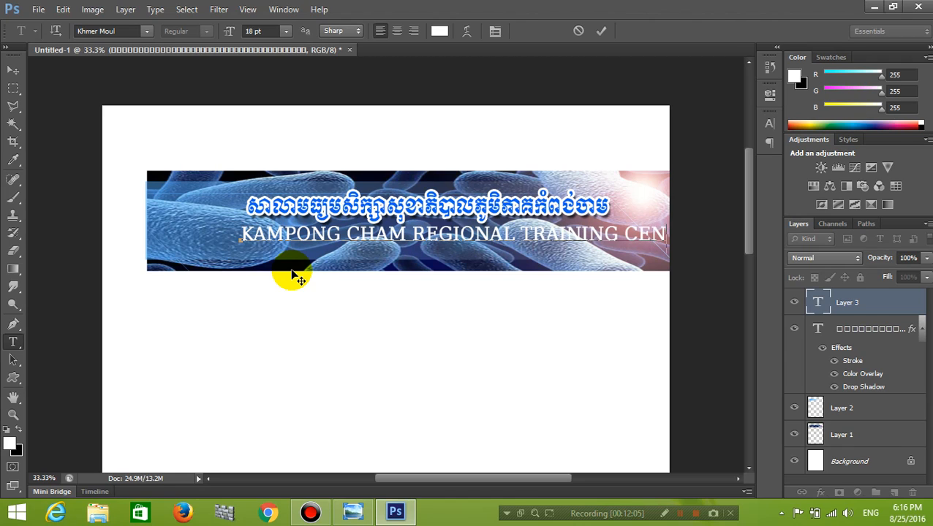
pyautogui.moveTo(475, 318); pyautogui.dragTo(416, 329)
pyautogui.write('TER ')
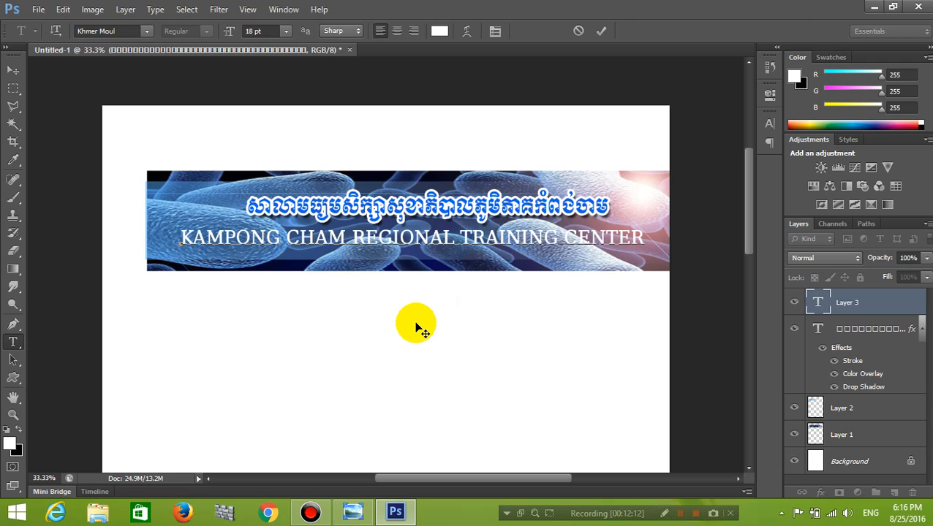
pyautogui.write('FO')
pyautogui.moveTo(511, 341); pyautogui.dragTo(431, 353)
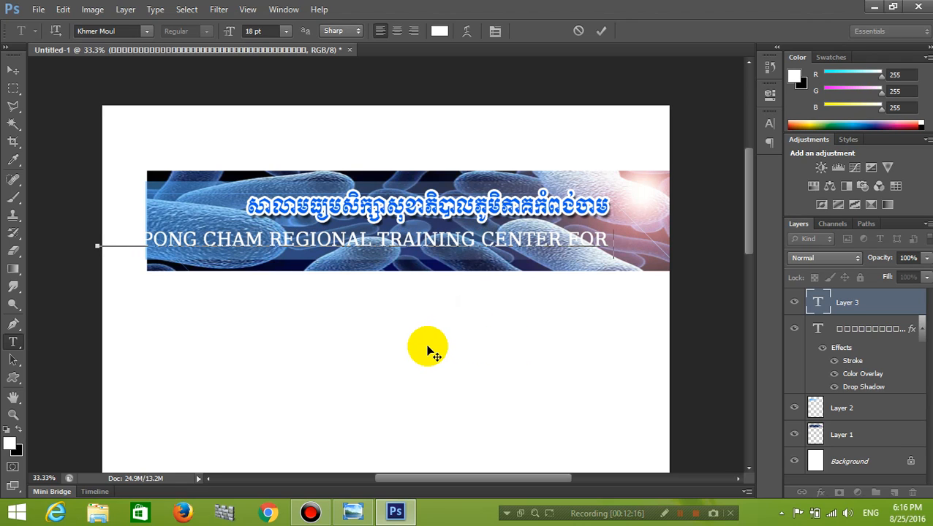
pyautogui.write('HEALT')
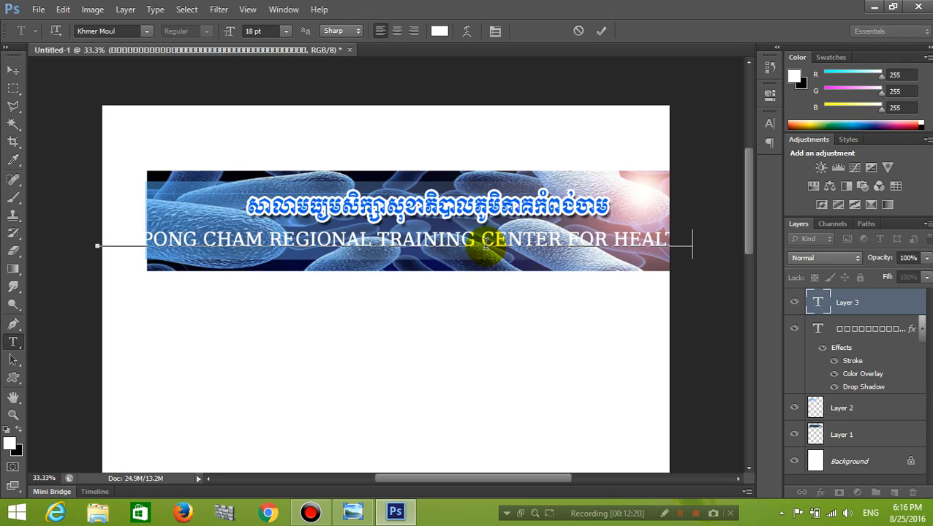
# Resize the English line to 12 pt, place it under the Khmer title, and commit.
pyautogui.press('ctrl')
pyautogui.hotkey('ctrl', 'a')
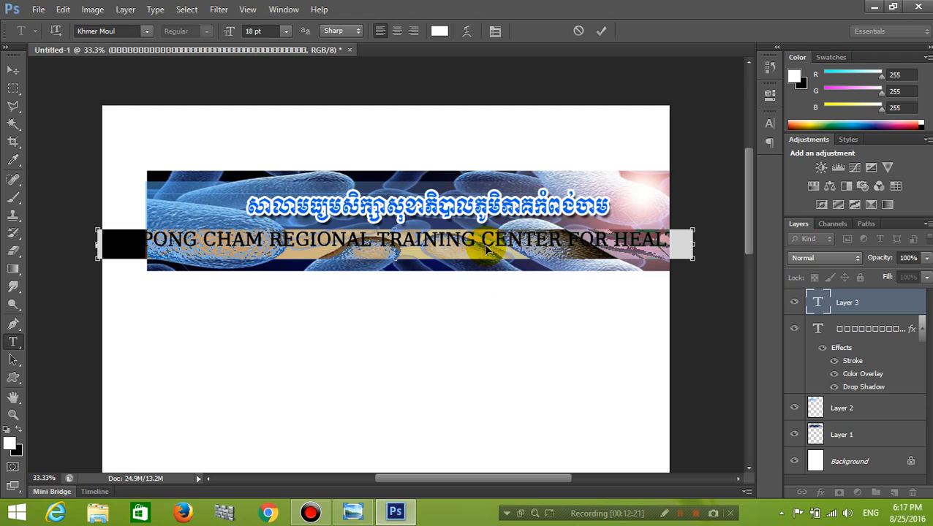
pyautogui.click(285, 33)
pyautogui.click(290, 156)
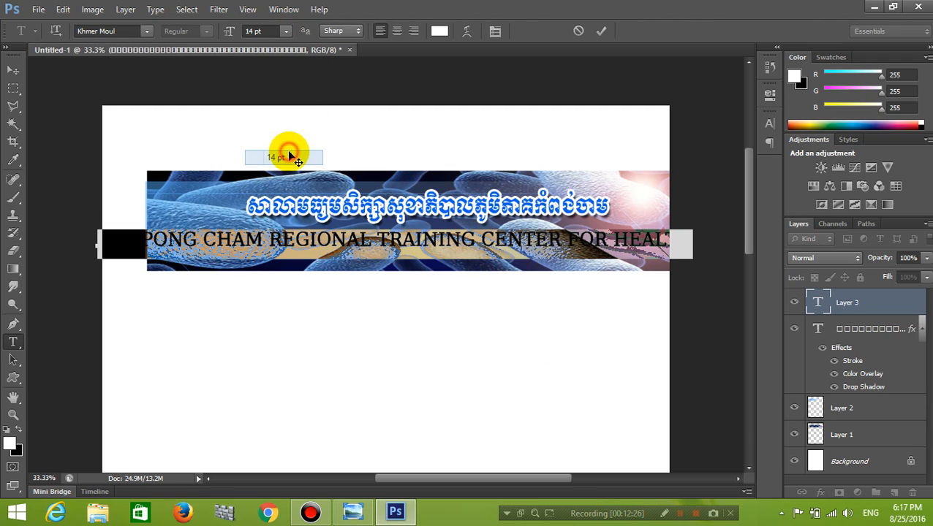
pyautogui.moveTo(463, 366); pyautogui.dragTo(561, 371)
pyautogui.click(286, 31)
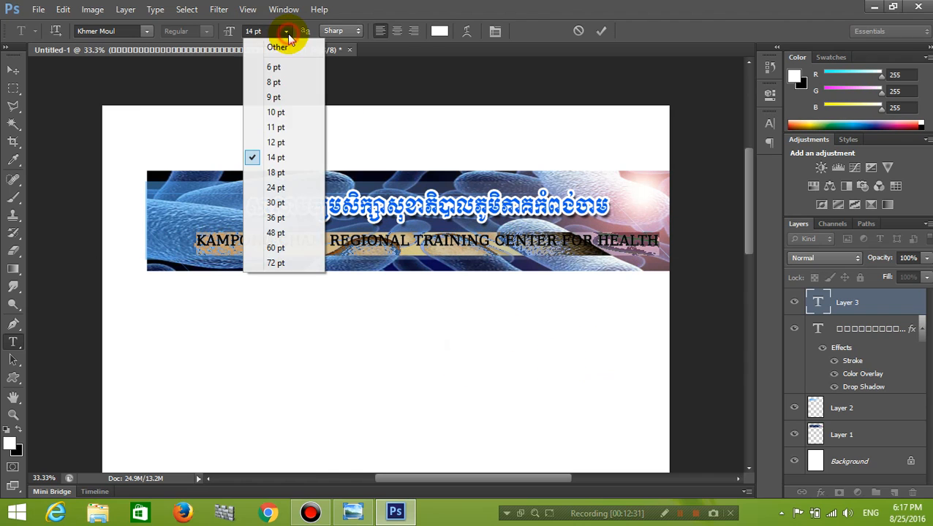
pyautogui.click(275, 142)
pyautogui.moveTo(514, 291); pyautogui.dragTo(514, 294)
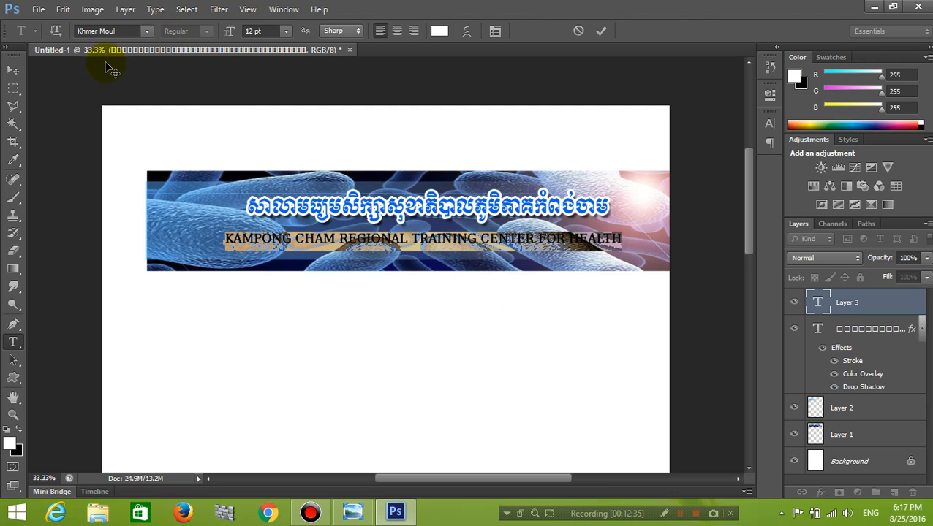
pyautogui.click(14, 71)
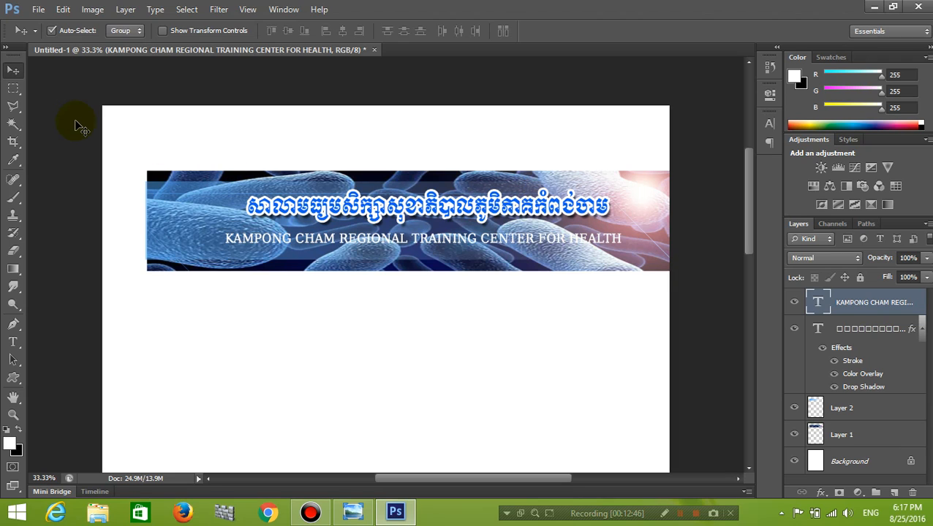
# Toggle Faux Bold off and back on for the English title in the Character panel.
pyautogui.click(12, 341)
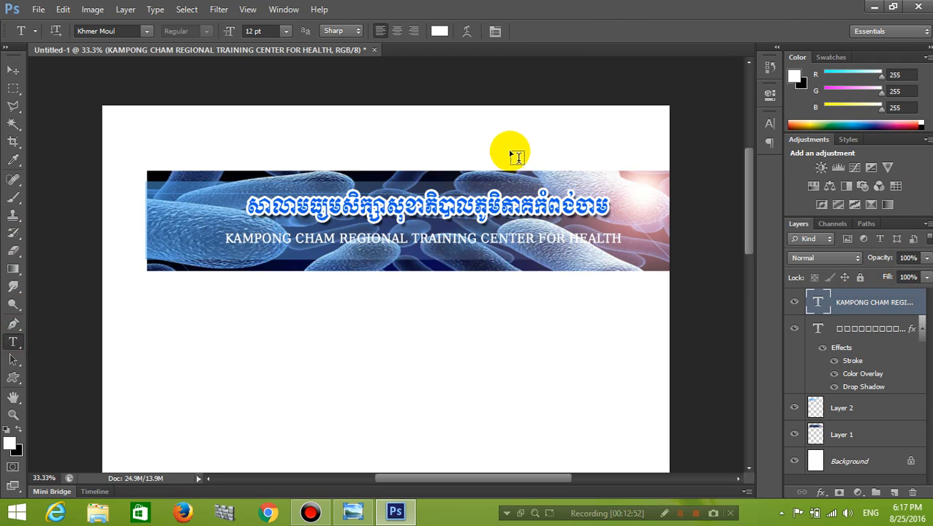
pyautogui.click(495, 31)
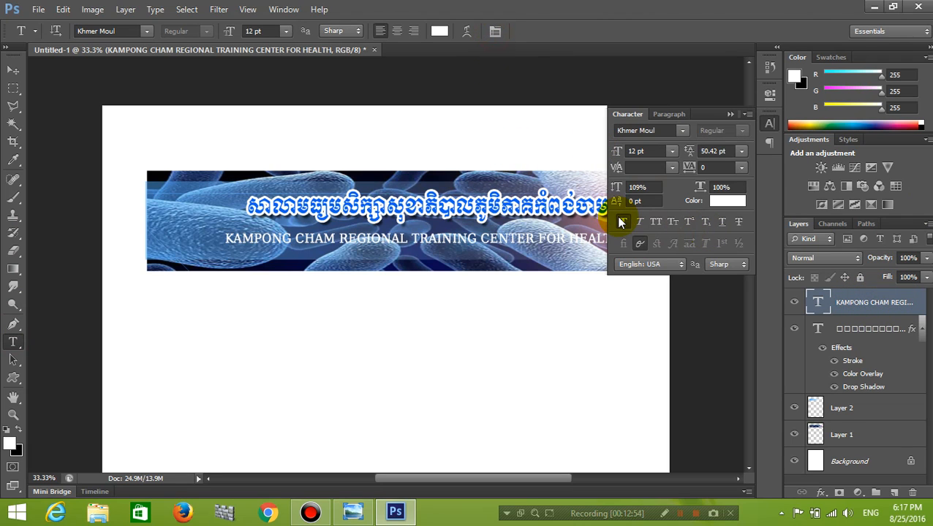
pyautogui.click(622, 222)
pyautogui.click(623, 222)
pyautogui.click(730, 114)
# Nudge the English and Khmer titles a few pixels to the right with the Move tool.
pyautogui.click(14, 70)
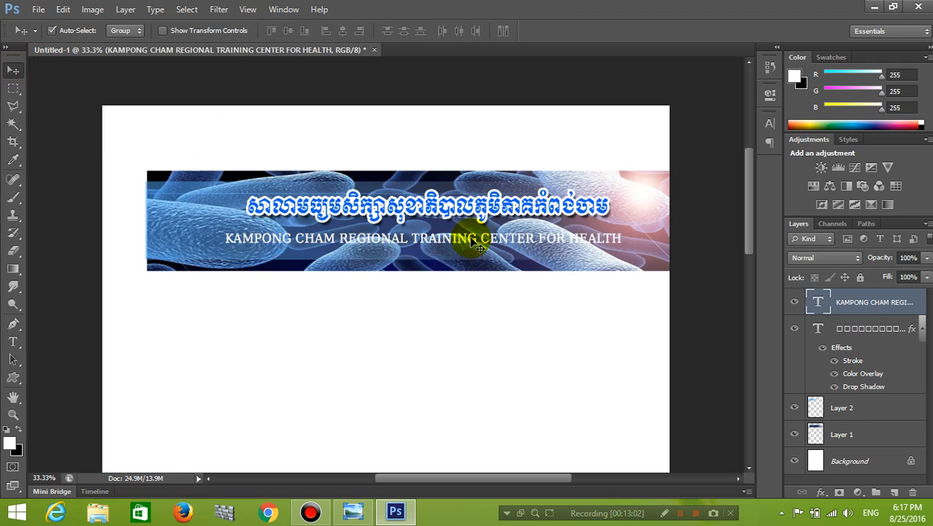
pyautogui.moveTo(476, 247); pyautogui.dragTo(480, 246)
pyautogui.moveTo(470, 207); pyautogui.dragTo(624, 191)
pyautogui.click(352, 512)
pyautogui.moveTo(434, 195); pyautogui.dragTo(582, 208)
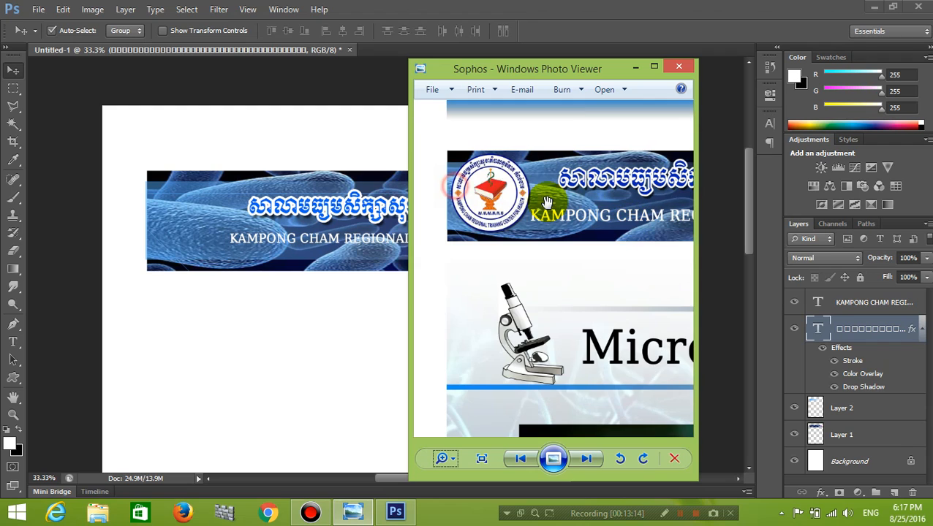
pyautogui.click(634, 67)
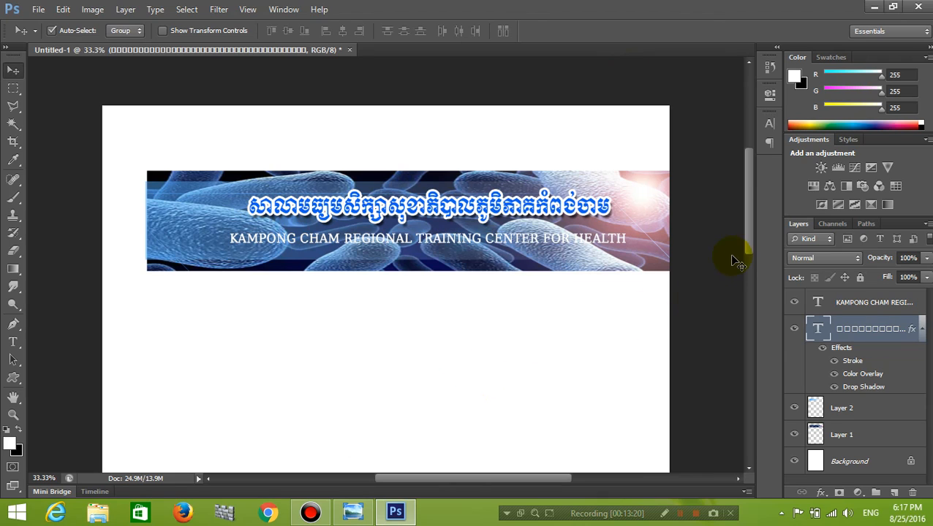
# Open the RTC.png logo file from the Desktop folder as a new document.
pyautogui.moveTo(751, 228); pyautogui.dragTo(752, 232)
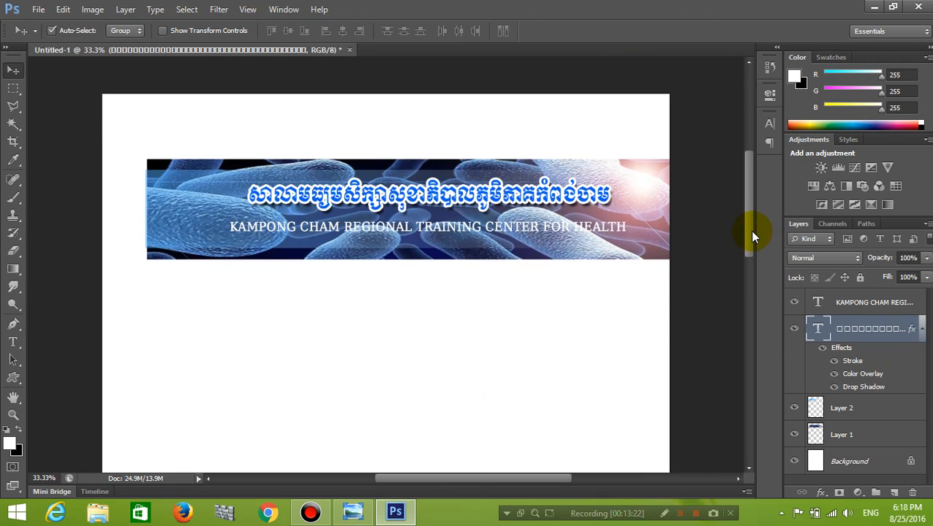
pyautogui.click(40, 10)
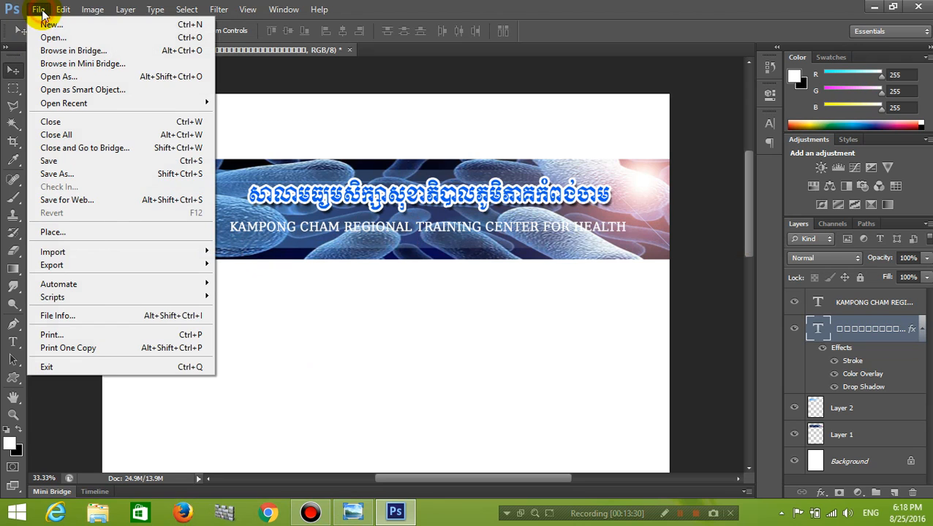
pyautogui.click(46, 35)
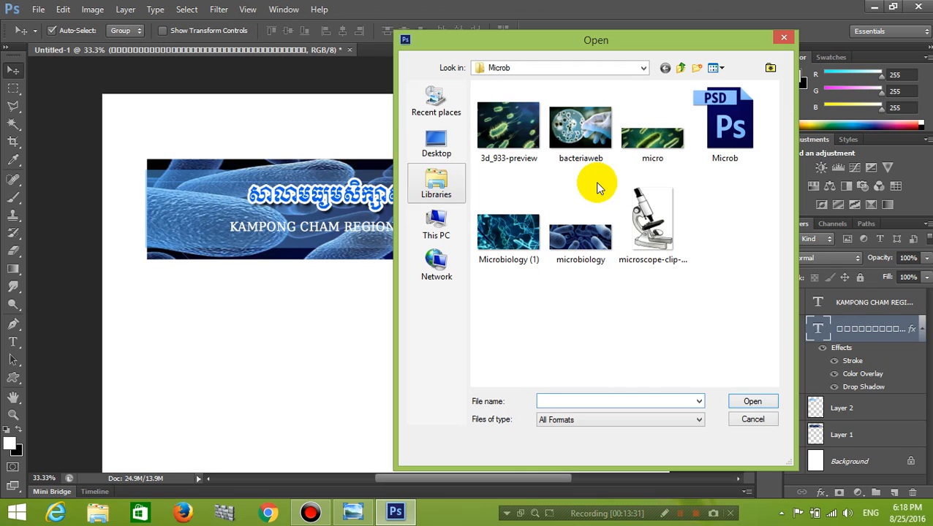
pyautogui.click(434, 144)
pyautogui.scroll(-5, 603, 229)
pyautogui.scroll(-5, 603, 232)
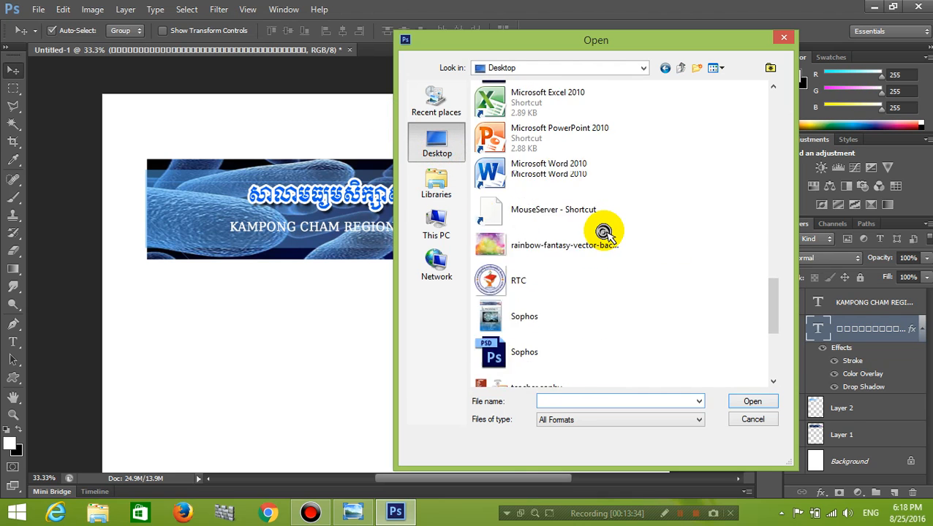
pyautogui.click(503, 188)
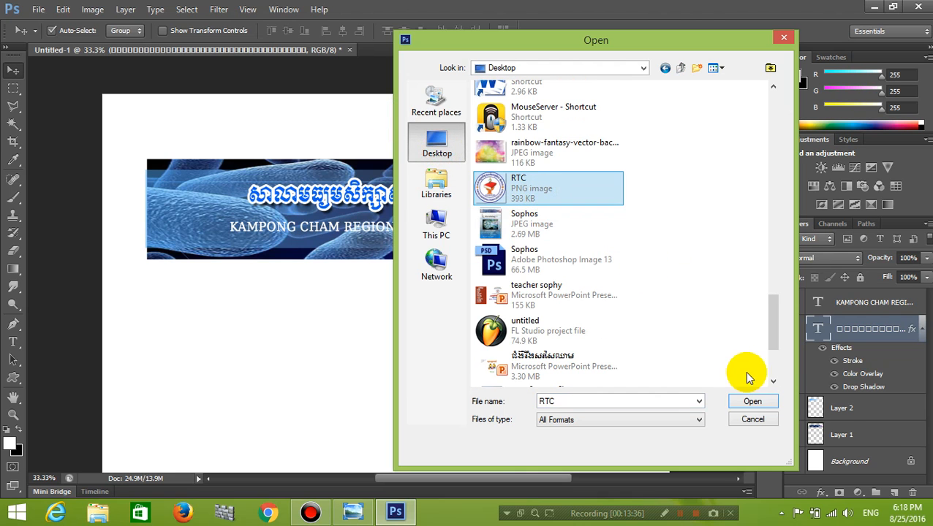
pyautogui.click(752, 402)
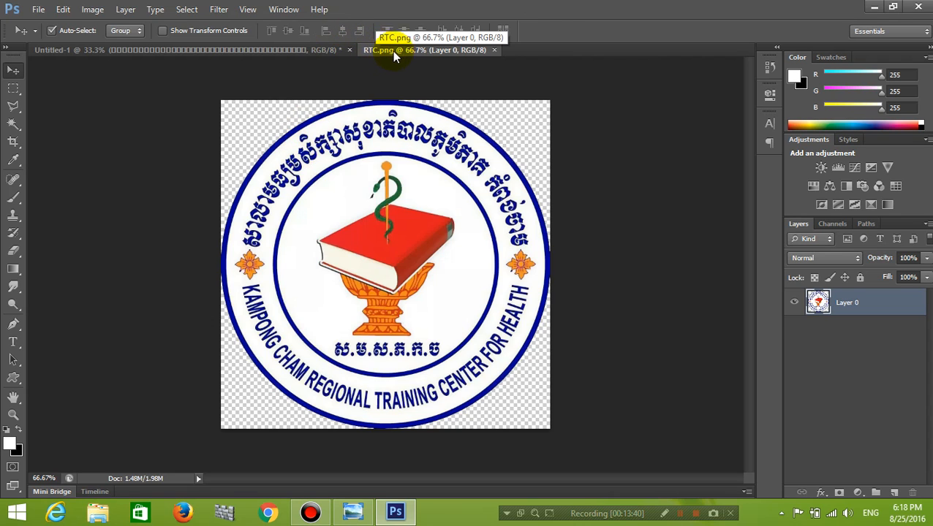
# Copy the RTC logo into the Untitled-1 banner document and close RTC.png.
pyautogui.moveTo(395, 49); pyautogui.dragTo(473, 191)
pyautogui.moveTo(536, 321); pyautogui.dragTo(254, 315)
pyautogui.click(764, 199)
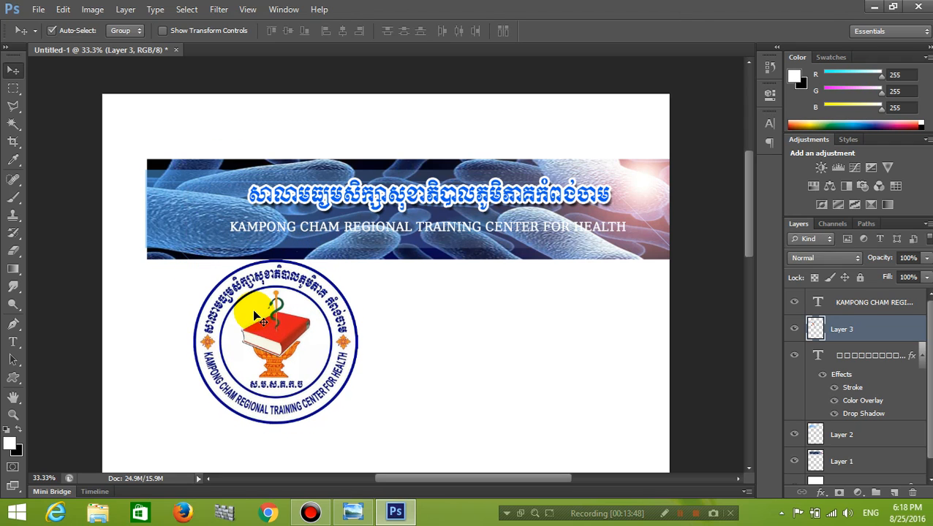
# Scale the logo to about 114% at the banner's left end, filling its height.
pyautogui.hotkey('ctrl', 't')
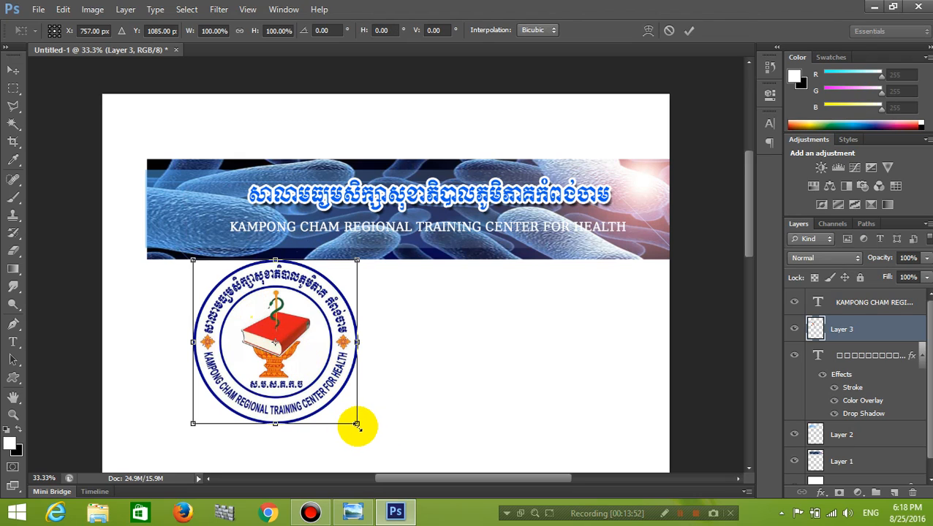
pyautogui.moveTo(356, 424); pyautogui.dragTo(236, 239)
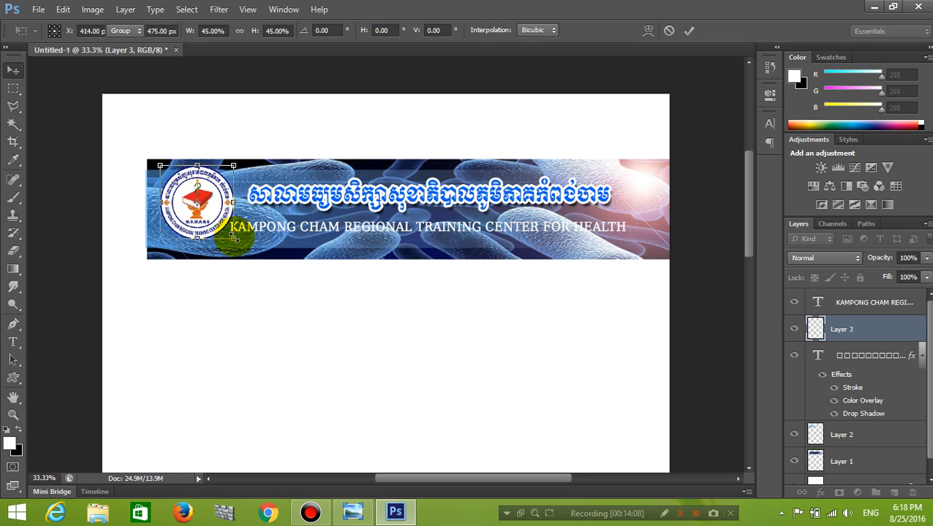
pyautogui.press('Return')
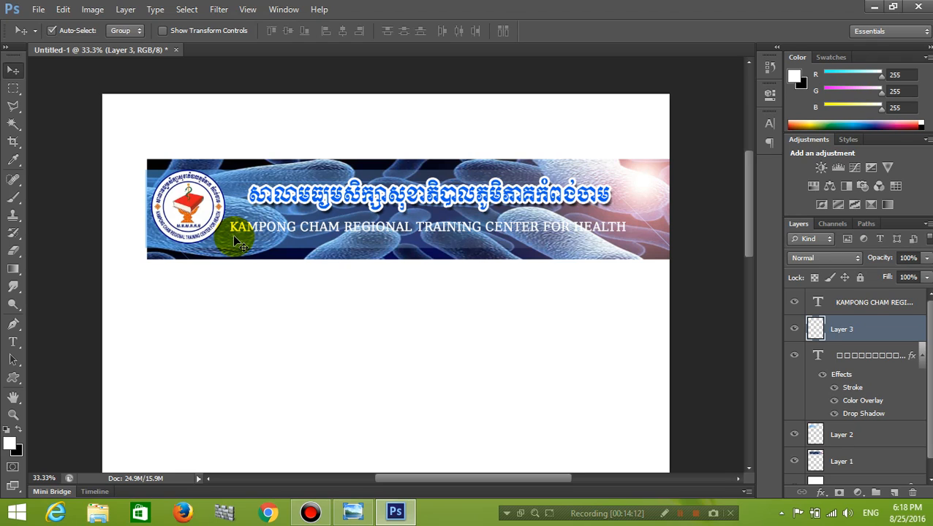
pyautogui.hotkey('ctrl', 't')
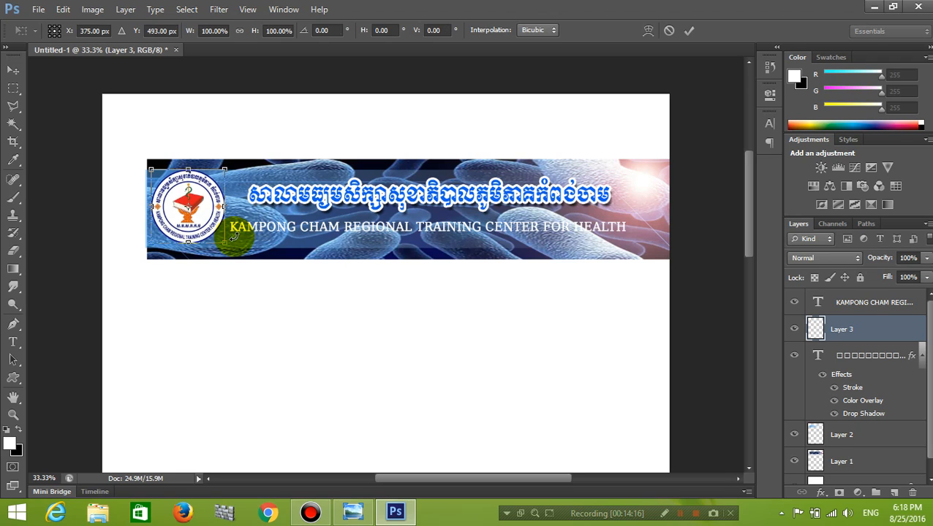
pyautogui.moveTo(228, 245); pyautogui.dragTo(233, 250)
pyautogui.press('Return')
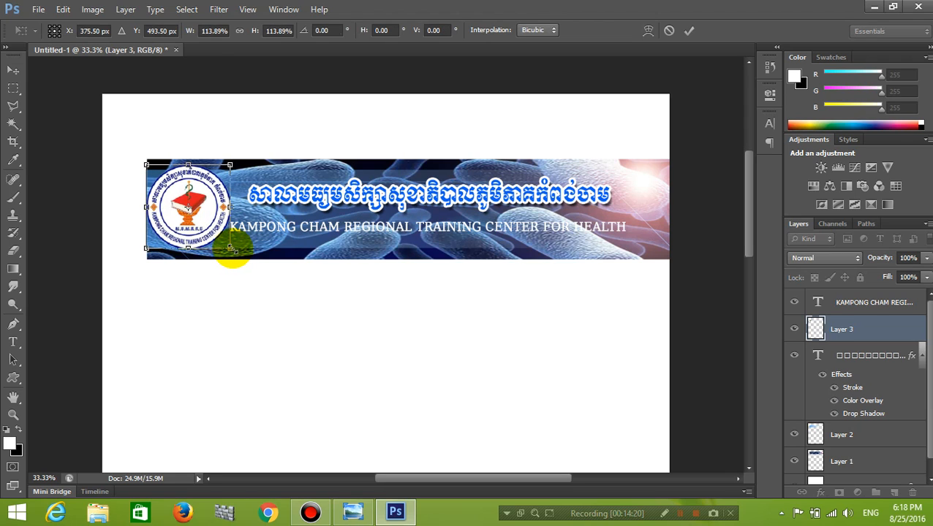
pyautogui.click(188, 218)
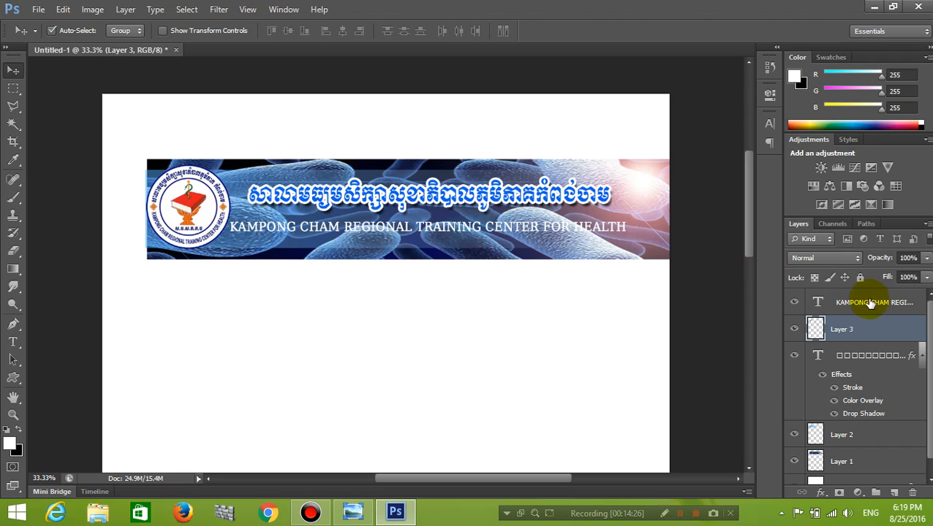
pyautogui.click(354, 514)
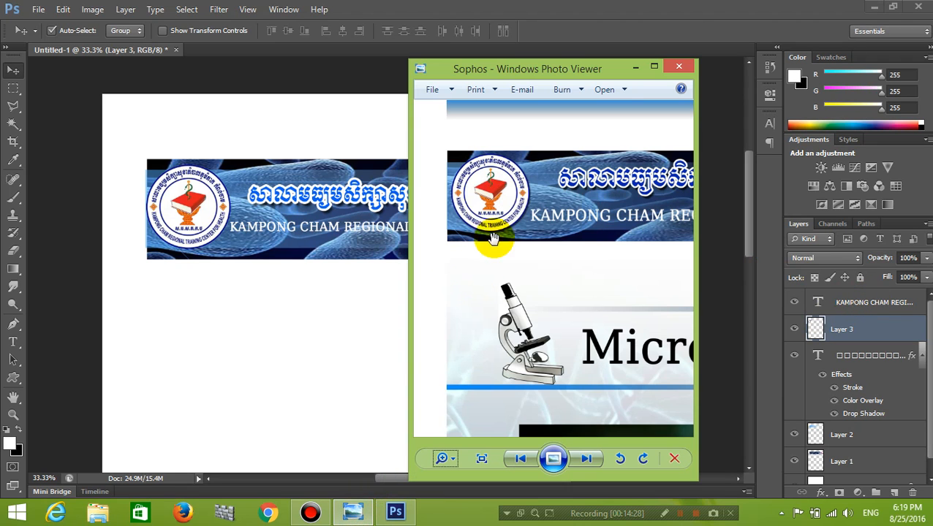
pyautogui.click(635, 67)
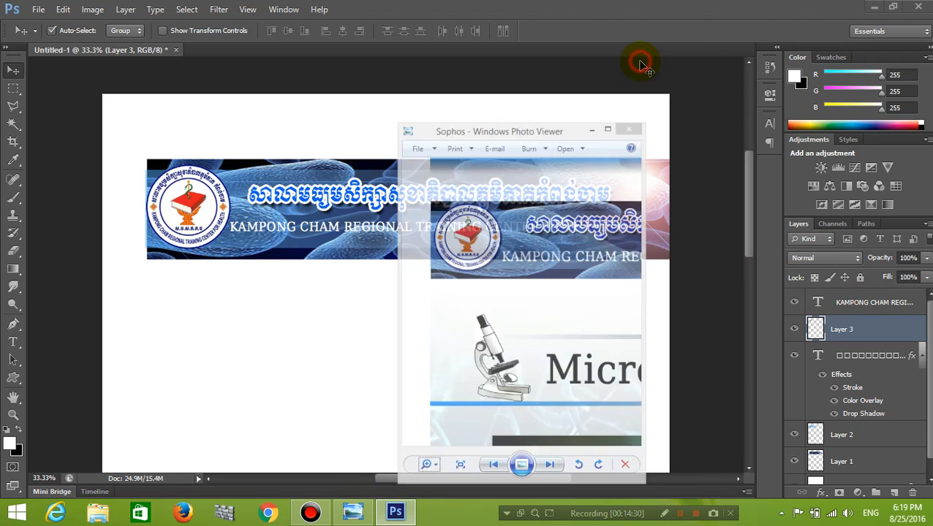
# Enable a Drop Shadow (75% opacity, 5 px size) on the RTC logo layer via Blending Options.
pyautogui.click(157, 9)
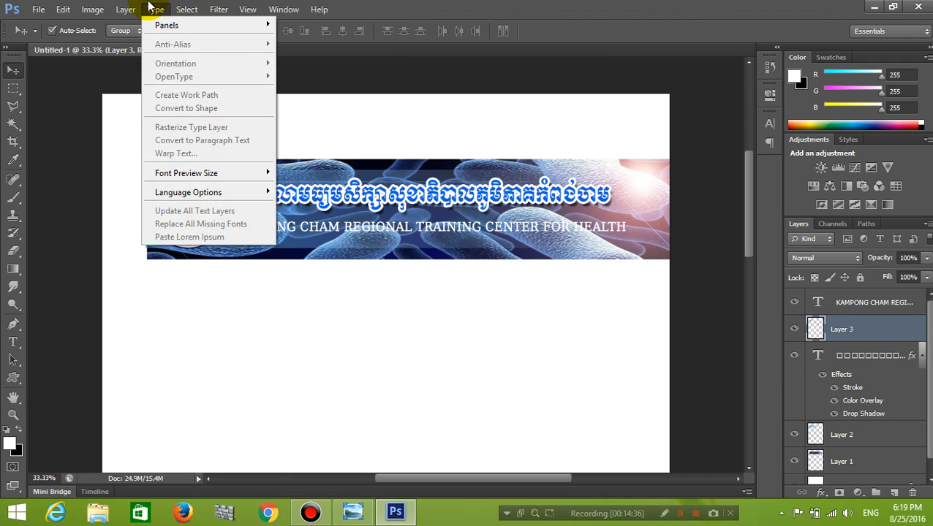
pyautogui.click(125, 10)
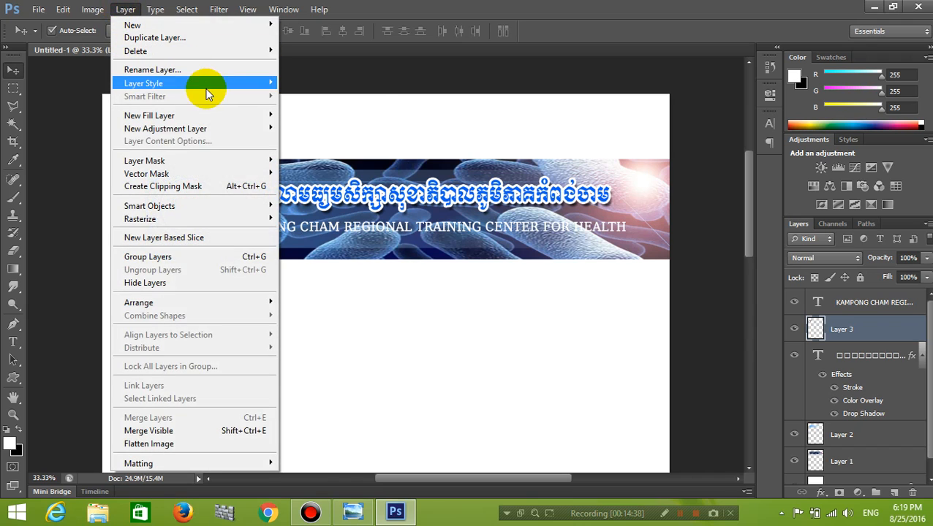
pyautogui.moveTo(275, 83)
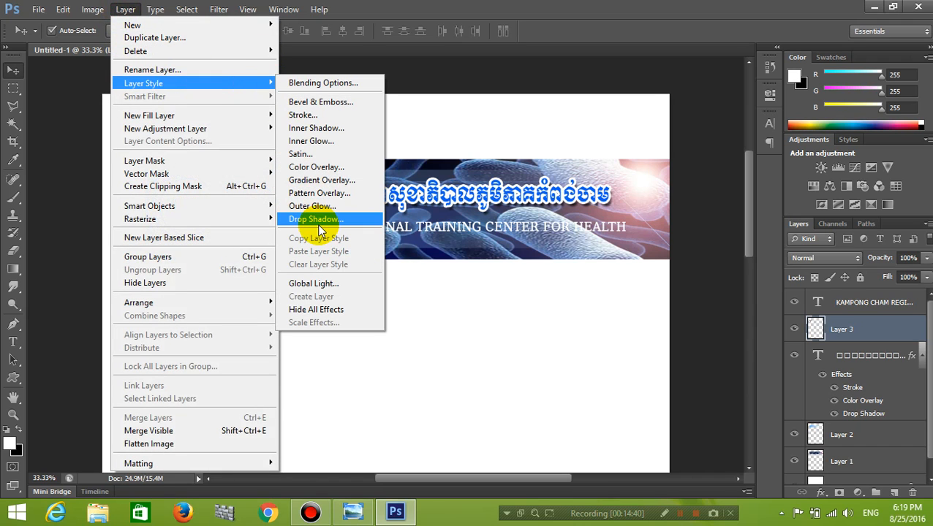
pyautogui.click(325, 83)
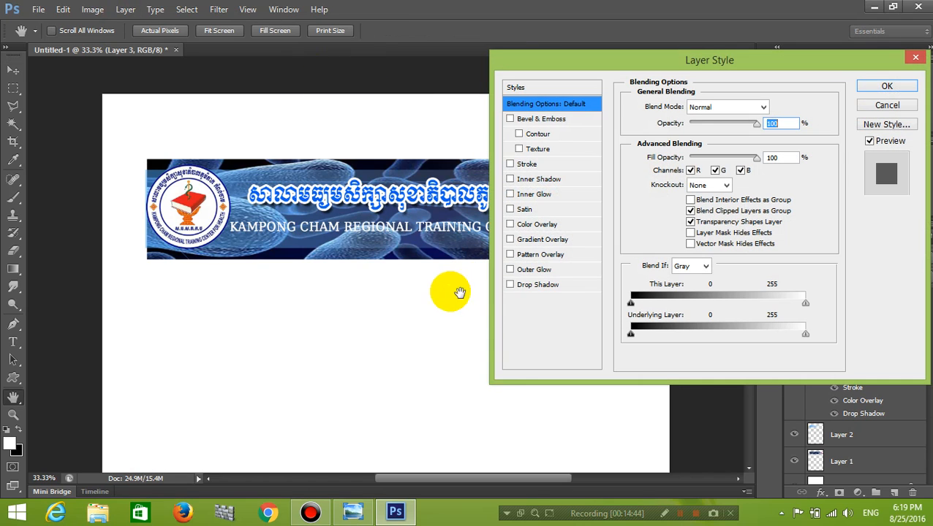
pyautogui.click(511, 286)
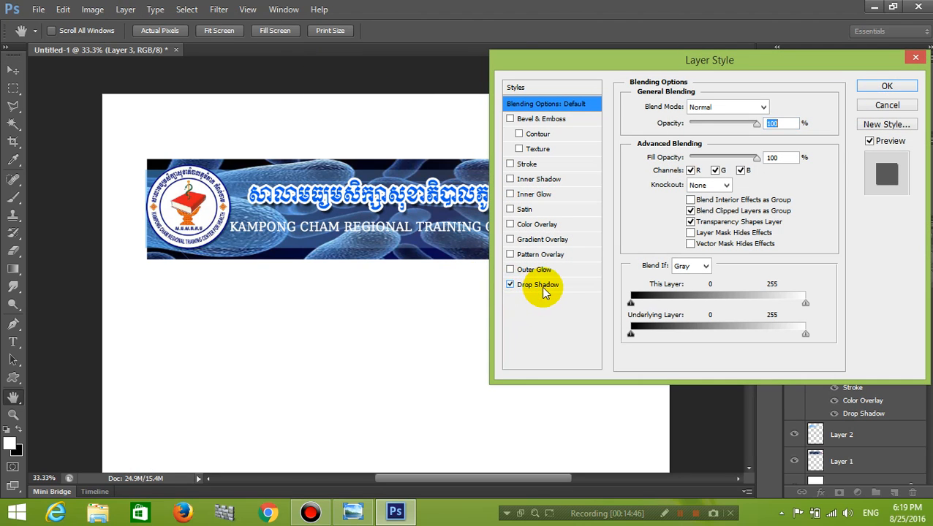
pyautogui.click(544, 286)
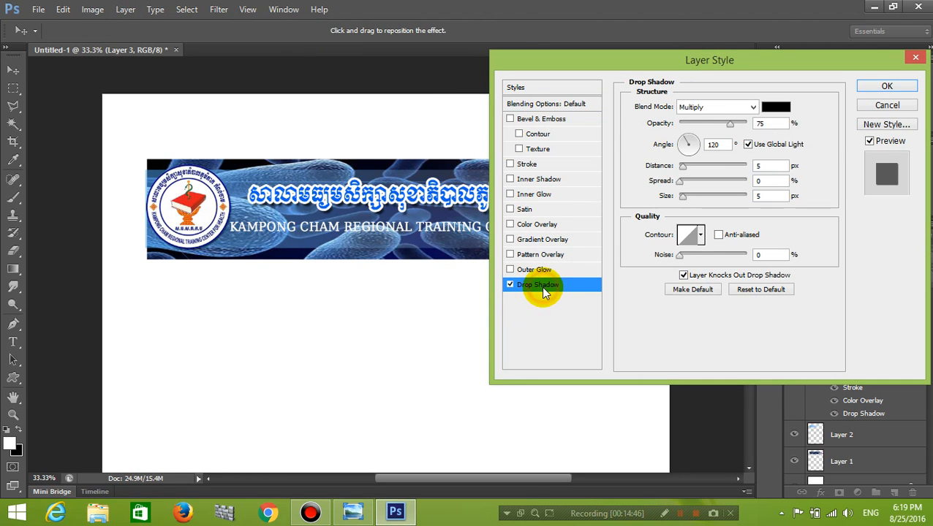
pyautogui.click(883, 88)
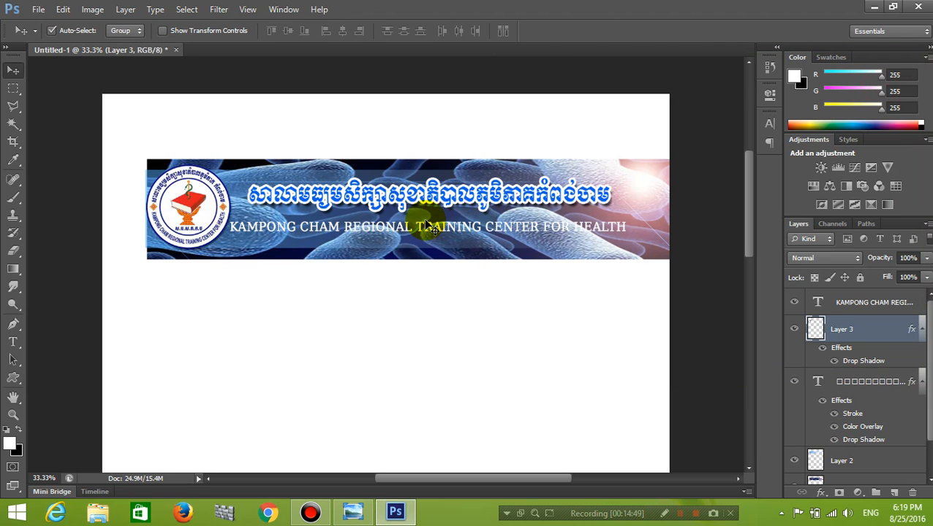
pyautogui.hotkey('ctrl', '-')
pyautogui.hotkey('ctrl', '-')
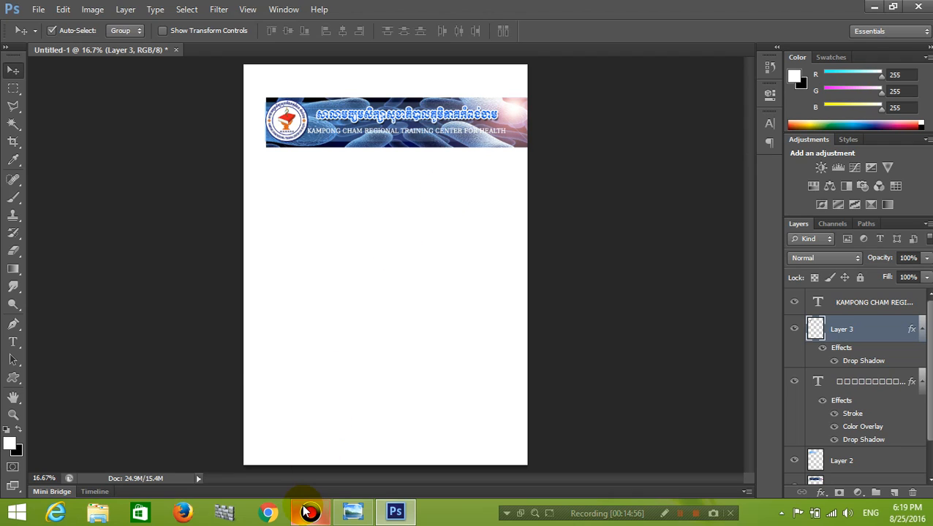
pyautogui.moveTo(305, 512)
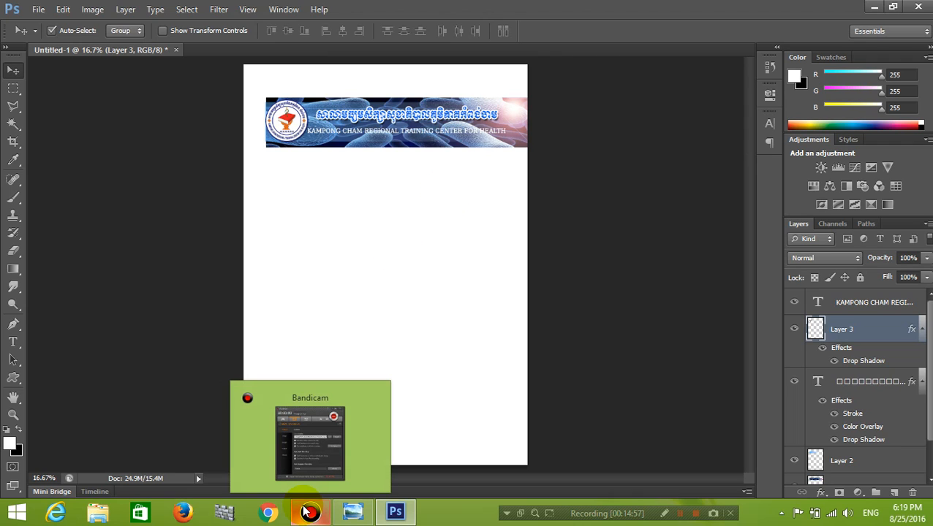
pyautogui.click(355, 512)
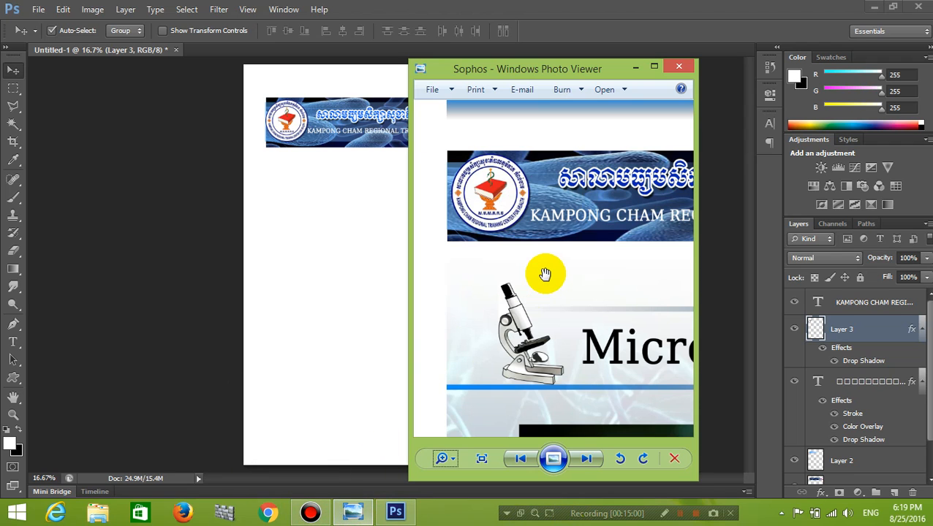
pyautogui.moveTo(451, 459)
pyautogui.mouseDown()
pyautogui.moveTo(443, 443)
pyautogui.moveTo(455, 442)
pyautogui.moveTo(446, 465)
pyautogui.mouseUp()
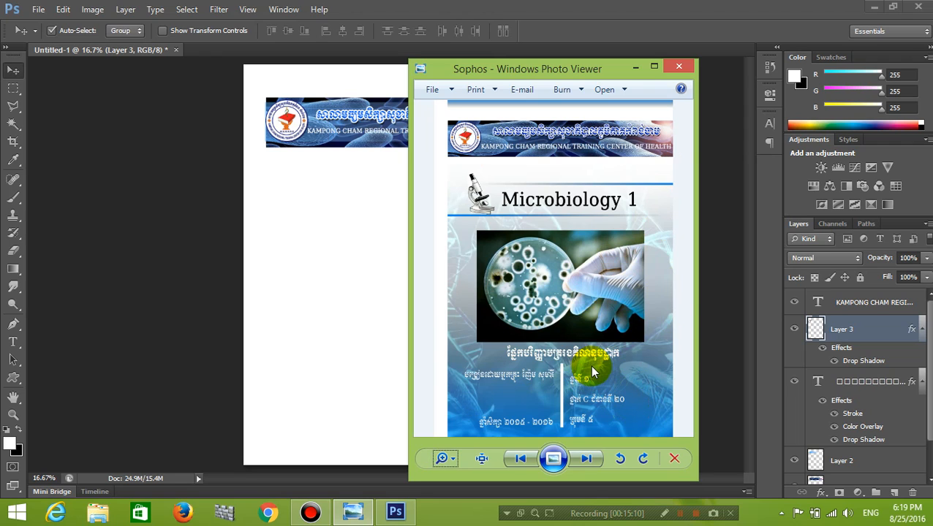
pyautogui.click(518, 407)
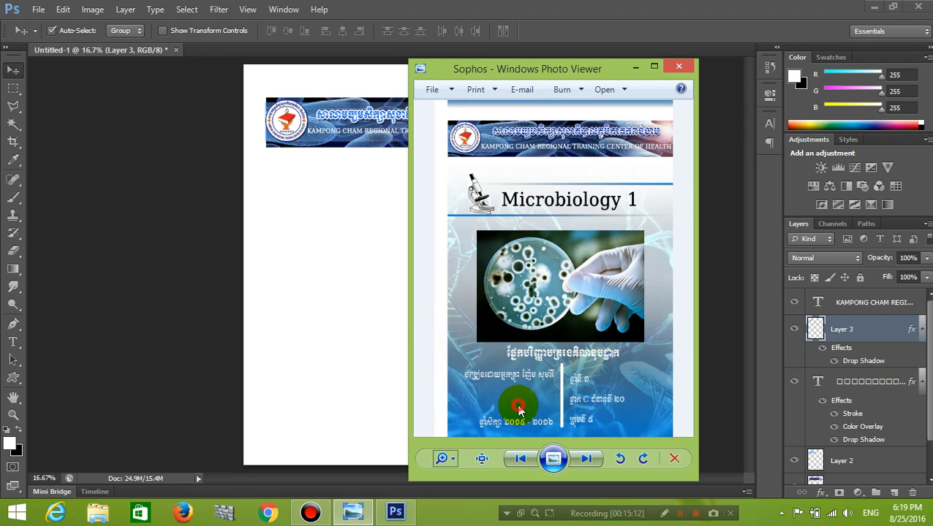
pyautogui.click(635, 67)
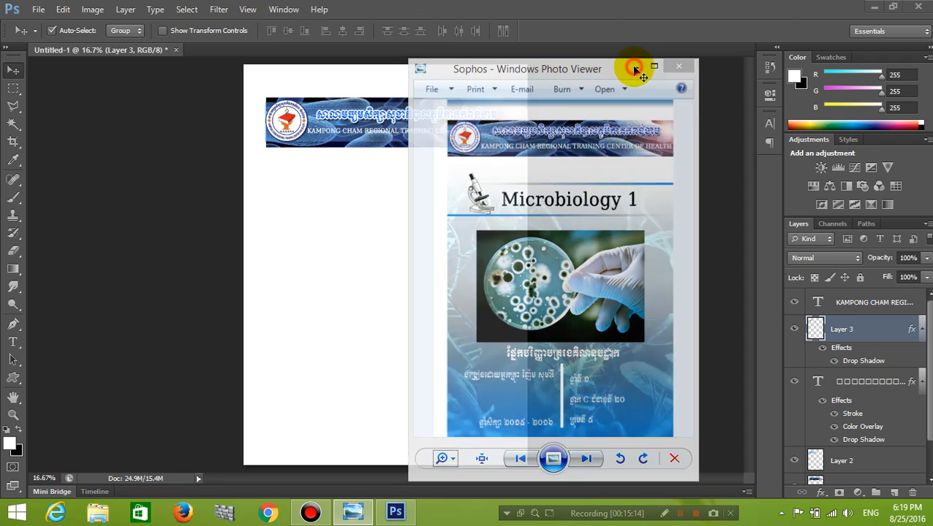
# Open Microbiology (1), 3d_933-preview and micro together from the Microb folder.
pyautogui.click(62, 10)
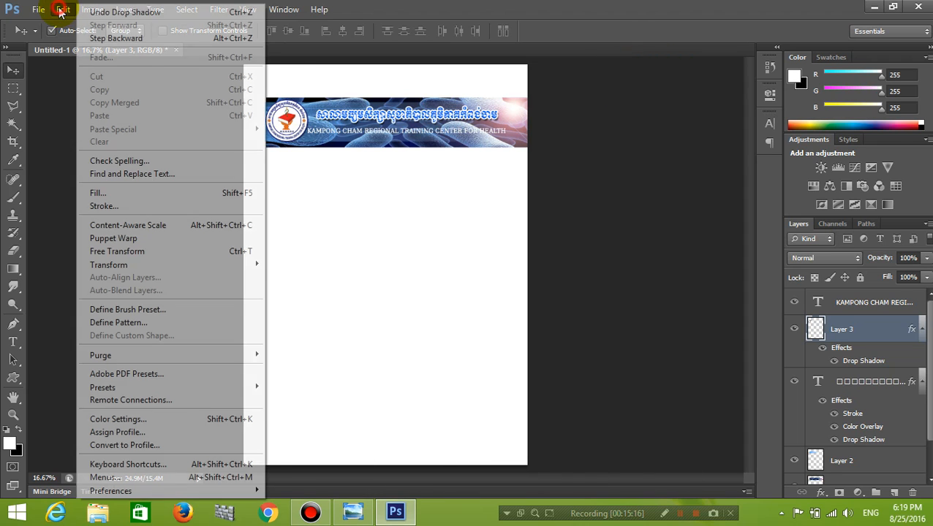
pyautogui.moveTo(40, 9)
pyautogui.click(50, 38)
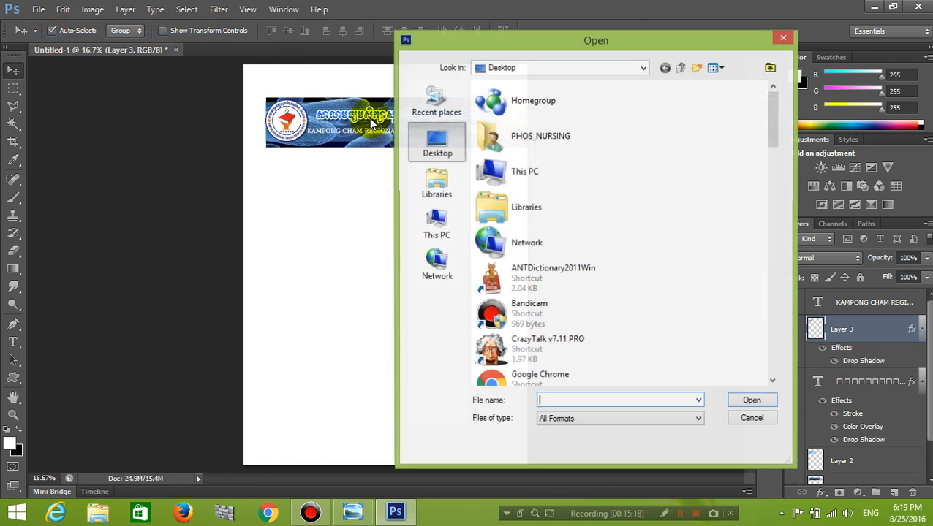
pyautogui.scroll(-10, 488, 327)
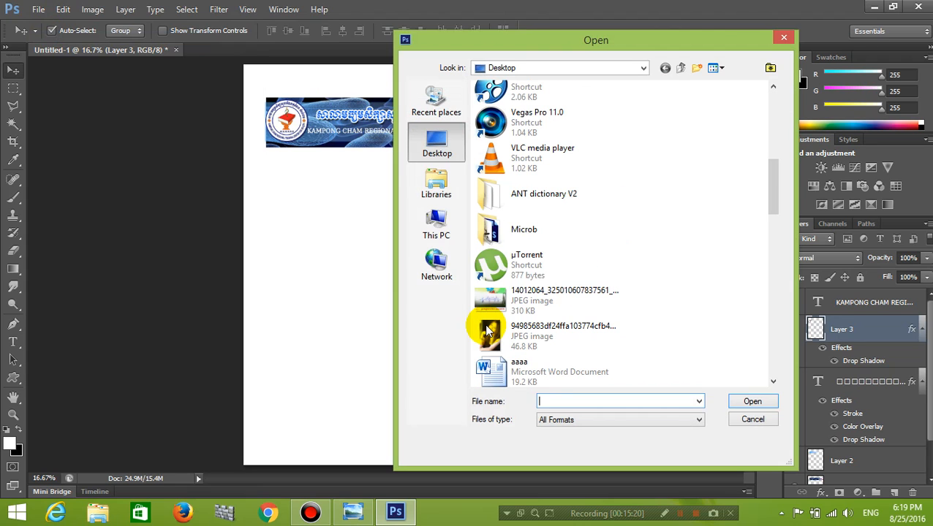
pyautogui.doubleClick(484, 229)
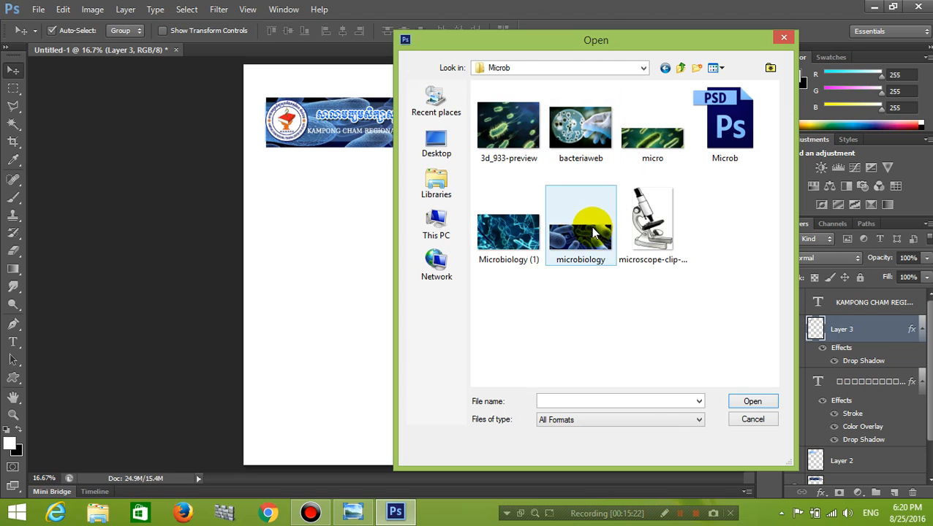
pyautogui.click(506, 215)
pyautogui.keyDown('ctrl'); pyautogui.click(512, 156); pyautogui.keyUp('ctrl')
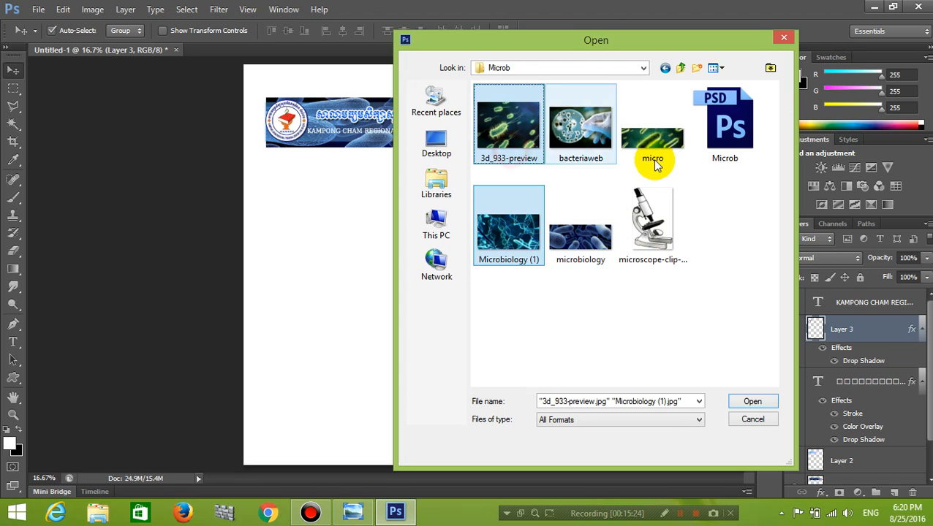
pyautogui.keyDown('ctrl'); pyautogui.click(654, 163); pyautogui.keyUp('ctrl')
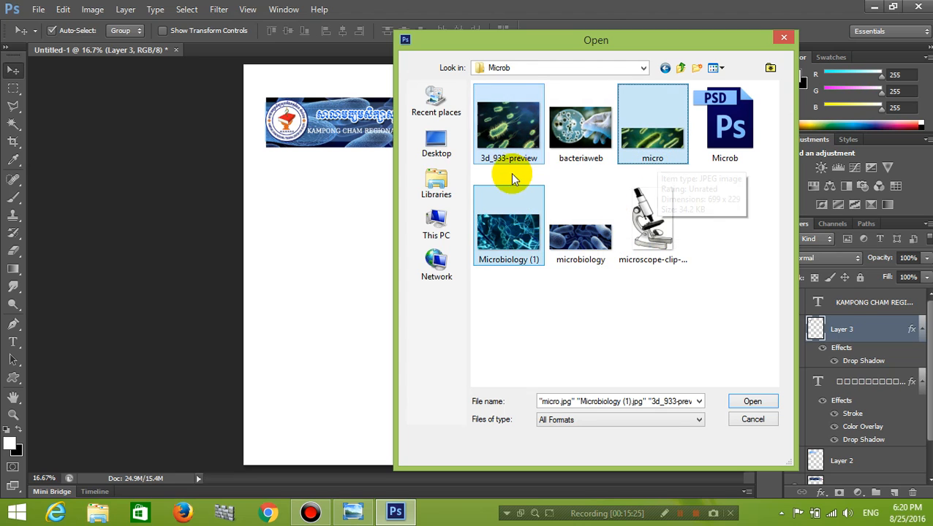
pyautogui.click(752, 402)
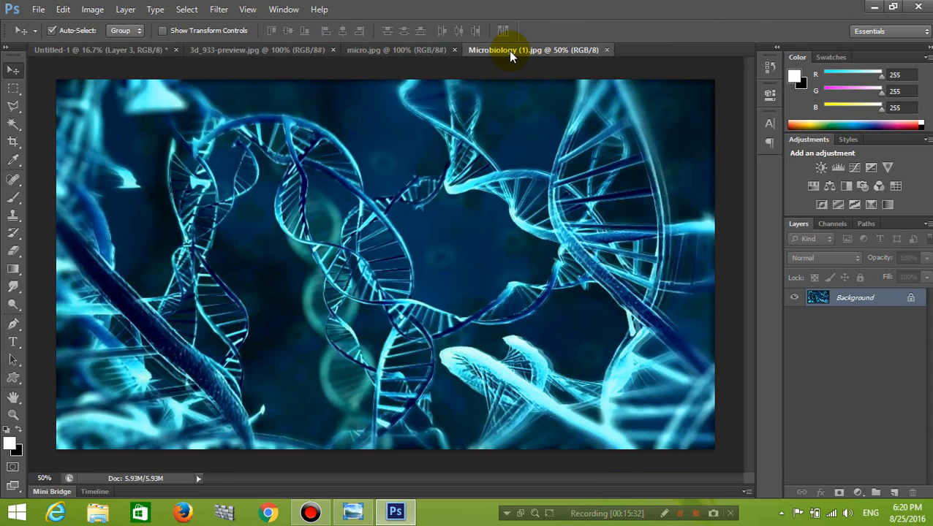
# Float the Microbiology (1), micro and 3d_933-preview documents in their own windows.
pyautogui.moveTo(510, 56); pyautogui.dragTo(560, 181)
pyautogui.moveTo(398, 58); pyautogui.dragTo(490, 205)
pyautogui.moveTo(298, 50); pyautogui.dragTo(399, 171)
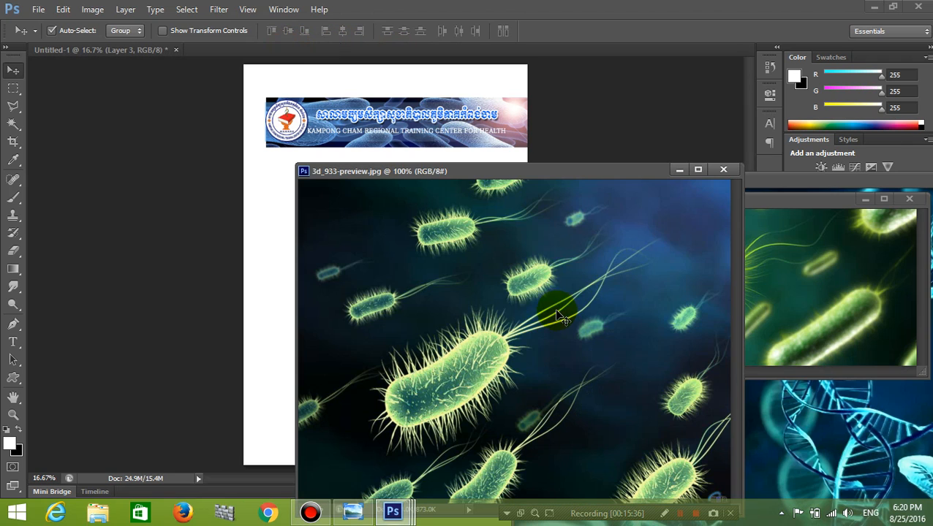
pyautogui.moveTo(541, 175); pyautogui.dragTo(736, 144)
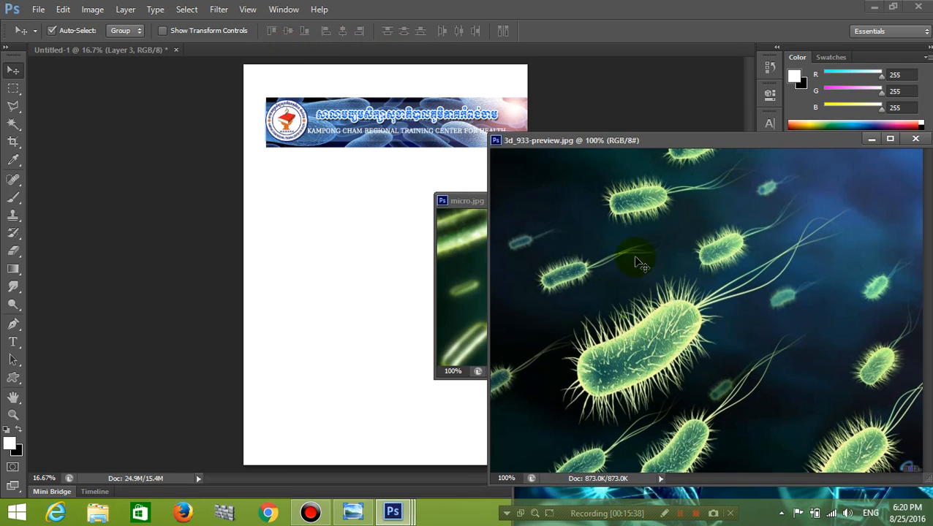
# Copy the 3d_933-preview, micro and DNA images onto the cover page and close the sources.
pyautogui.moveTo(334, 336); pyautogui.dragTo(389, 322)
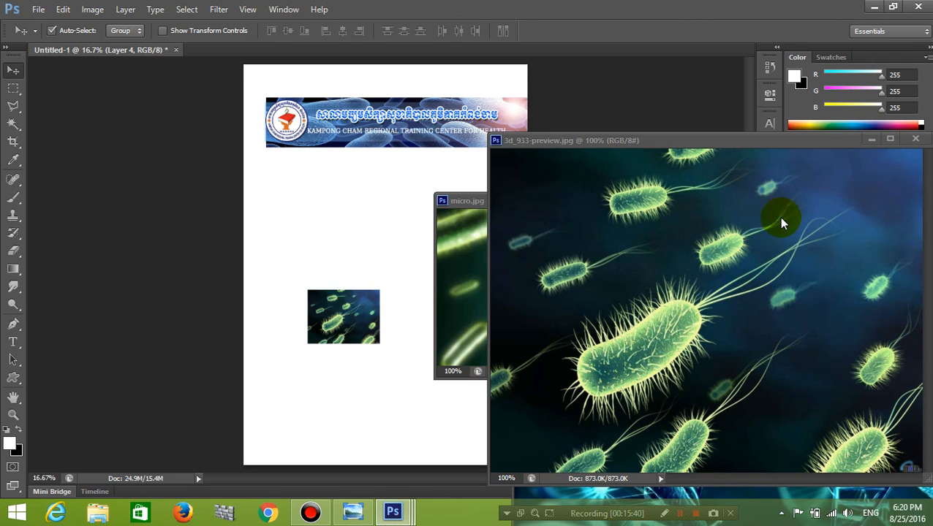
pyautogui.moveTo(829, 145); pyautogui.dragTo(446, 192)
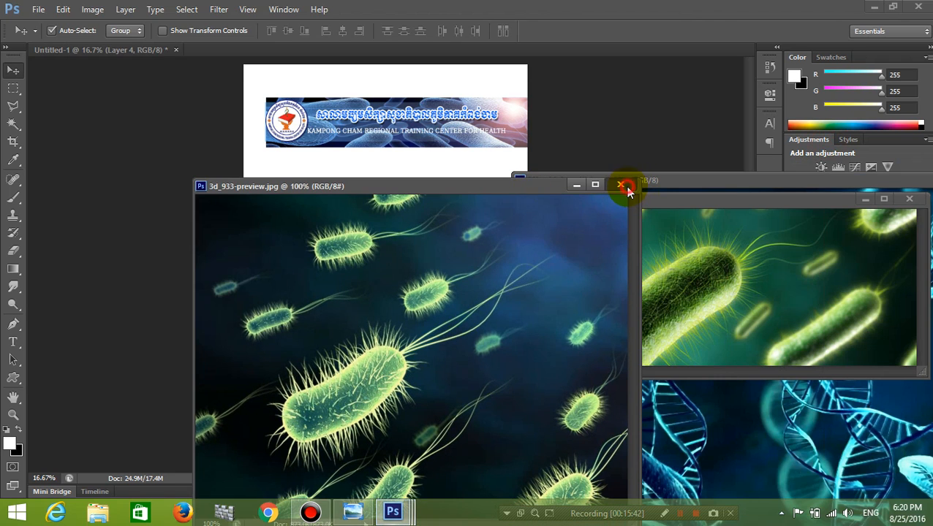
pyautogui.click(627, 189)
pyautogui.moveTo(558, 305); pyautogui.dragTo(358, 255)
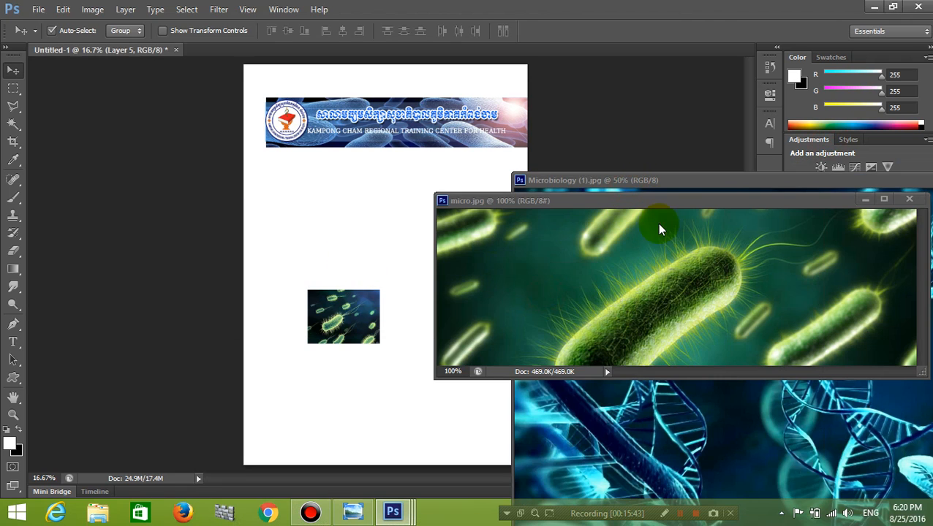
pyautogui.click(918, 199)
pyautogui.moveTo(359, 322); pyautogui.dragTo(366, 322)
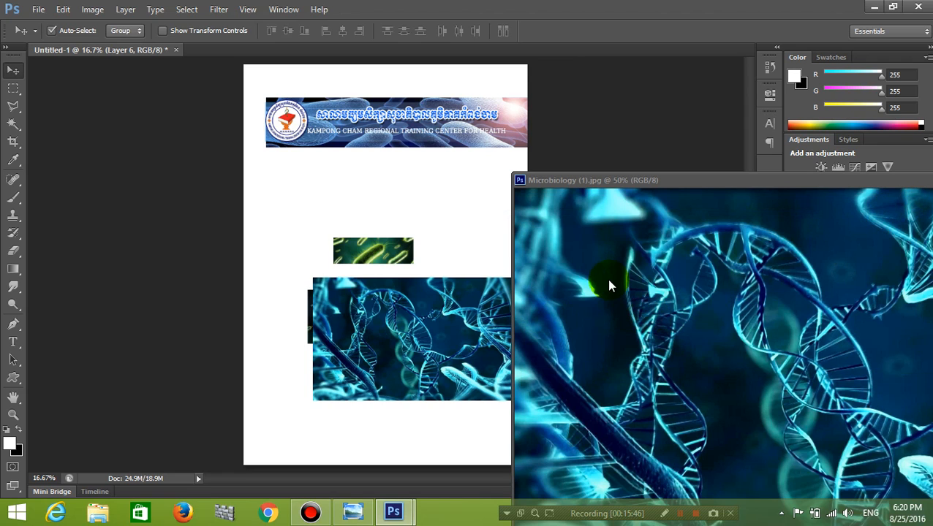
pyautogui.moveTo(820, 180); pyautogui.dragTo(457, 169)
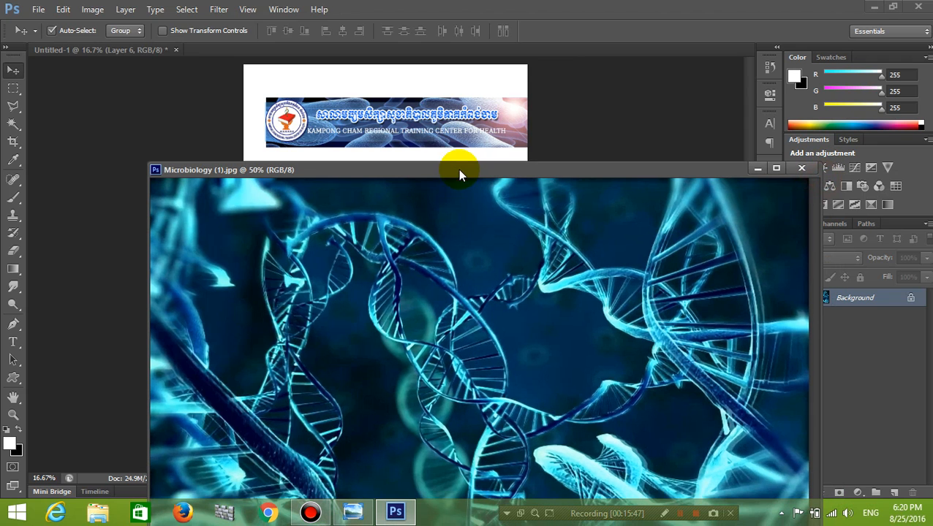
pyautogui.click(801, 170)
# Place the DNA layer (Layer 6) beneath both bacteria layers, centred mid-page.
pyautogui.moveTo(443, 312); pyautogui.dragTo(421, 234)
pyautogui.moveTo(892, 338); pyautogui.dragTo(883, 407)
pyautogui.moveTo(483, 296); pyautogui.dragTo(471, 332)
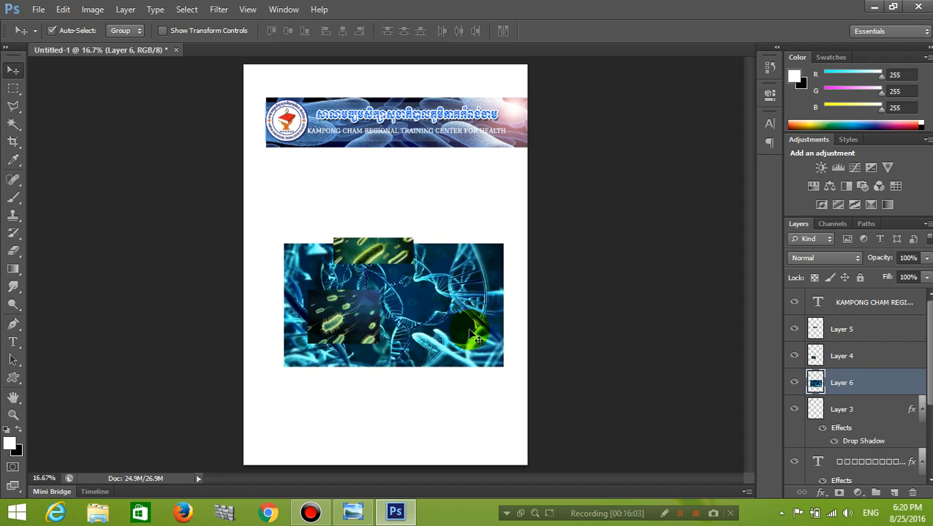
# Transform the DNA layer to about 255% × 258% so it fills the page below the banner.
pyautogui.hotkey('ctrl', 't')
pyautogui.moveTo(503, 365); pyautogui.dragTo(567, 433)
pyautogui.moveTo(471, 339); pyautogui.dragTo(409, 281)
pyautogui.moveTo(504, 386); pyautogui.dragTo(611, 463)
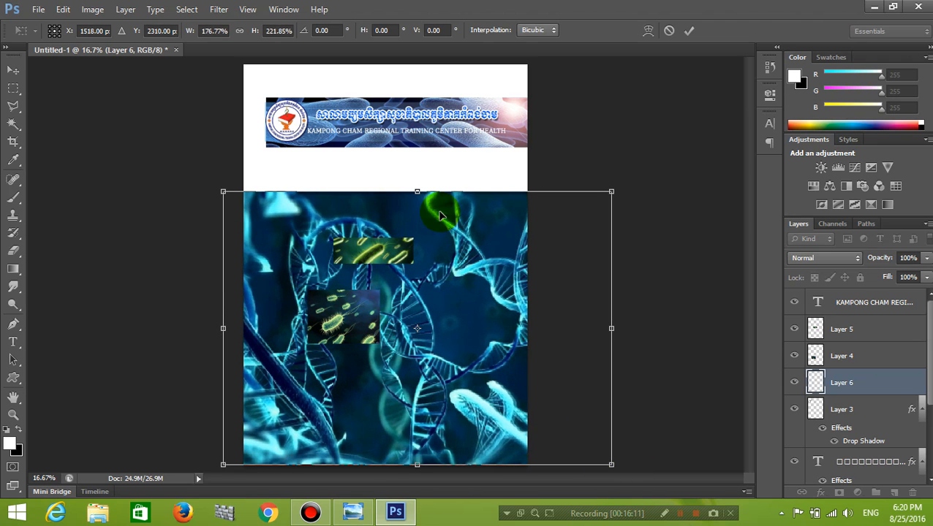
pyautogui.moveTo(417, 192); pyautogui.dragTo(410, 147)
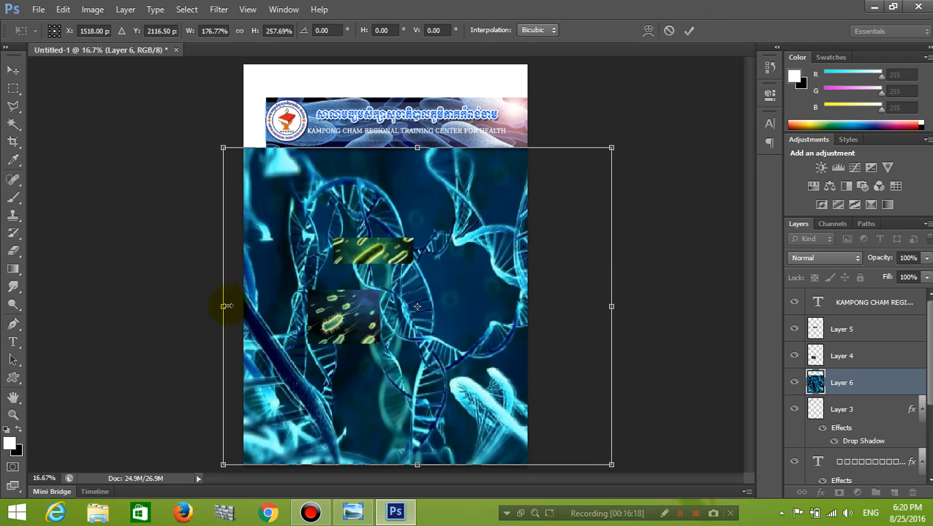
pyautogui.moveTo(223, 306); pyautogui.dragTo(151, 300)
pyautogui.moveTo(438, 357); pyautogui.dragTo(494, 358)
pyautogui.moveTo(662, 307); pyautogui.dragTo(710, 307)
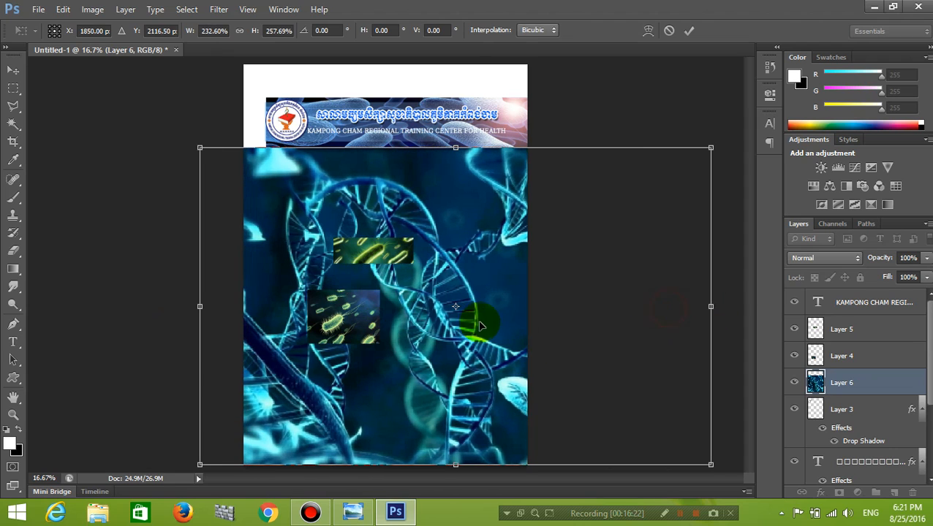
pyautogui.moveTo(196, 307); pyautogui.dragTo(150, 306)
pyautogui.moveTo(459, 347); pyautogui.dragTo(485, 351)
pyautogui.press('Return')
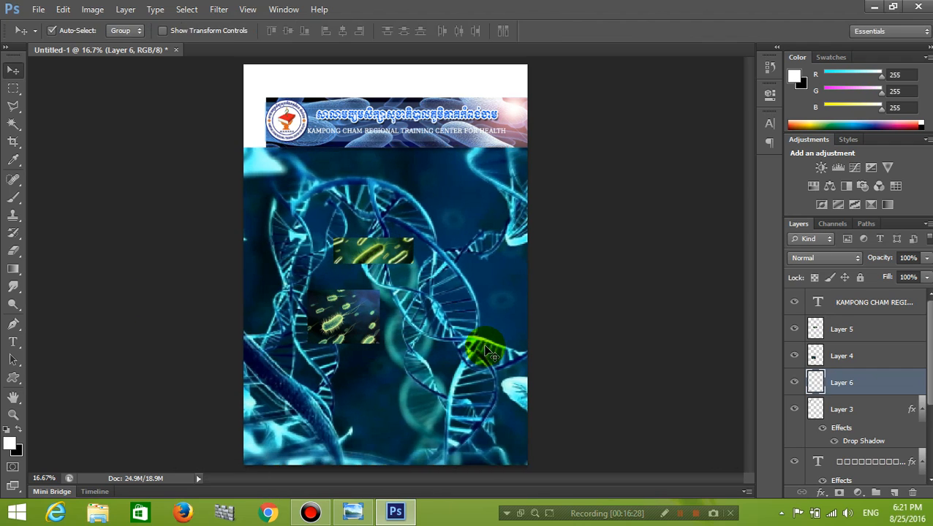
# Apply Smart Blur with Radius 17.0 and Threshold 14.9 to the DNA layer.
pyautogui.scroll(2, 504, 269)
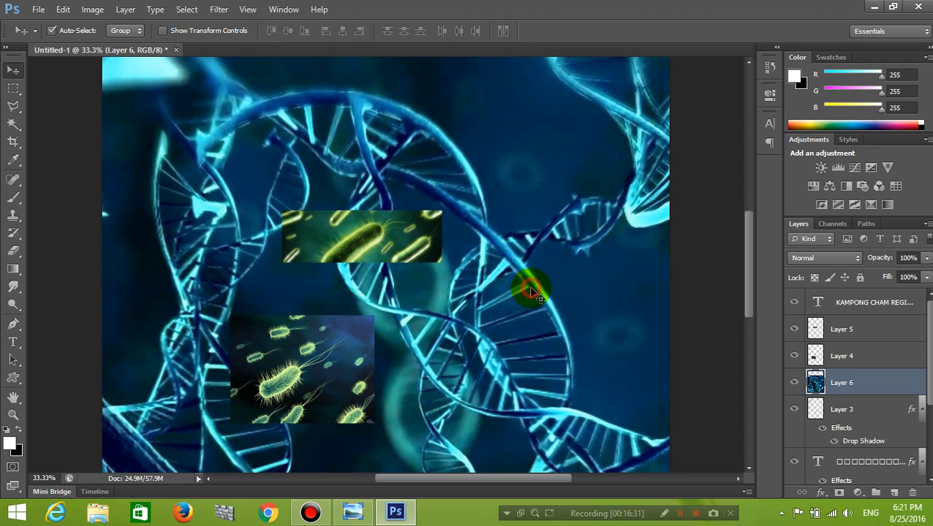
pyautogui.click(218, 8)
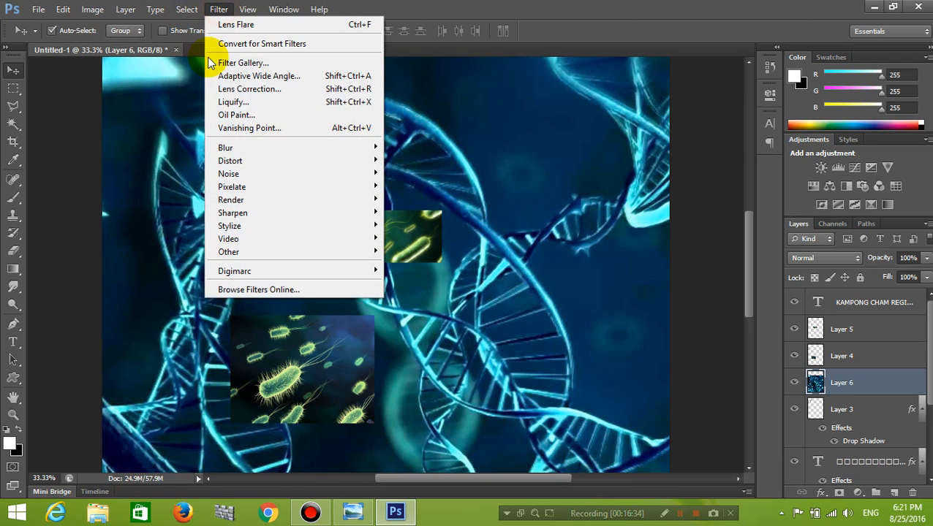
pyautogui.moveTo(288, 149)
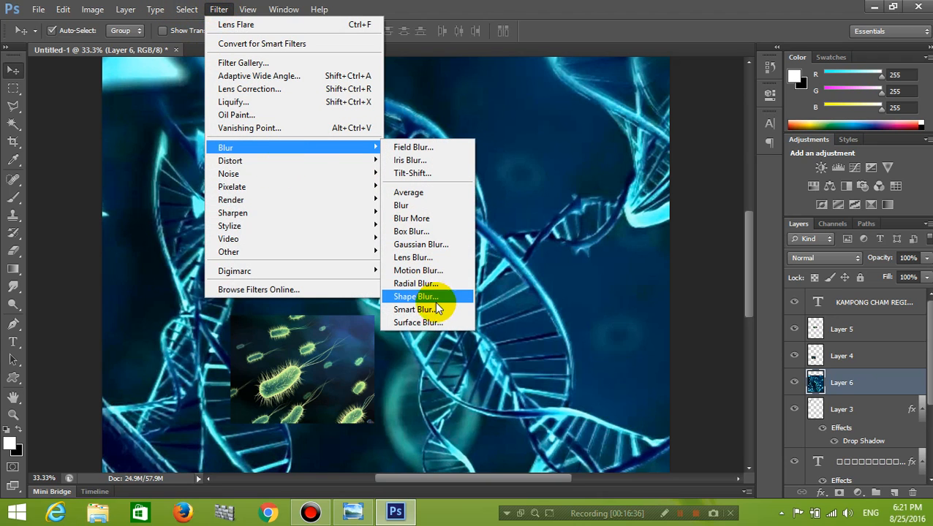
pyautogui.click(431, 309)
pyautogui.click(439, 192)
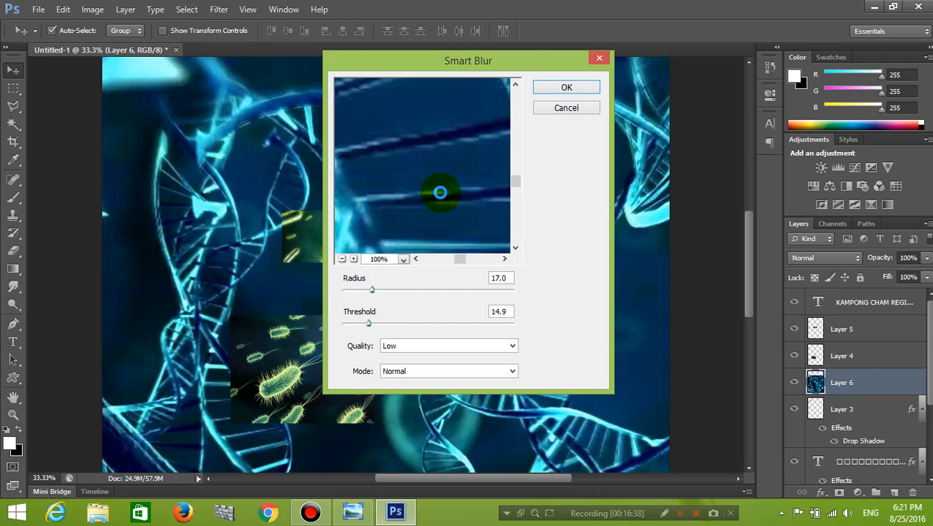
pyautogui.click(560, 86)
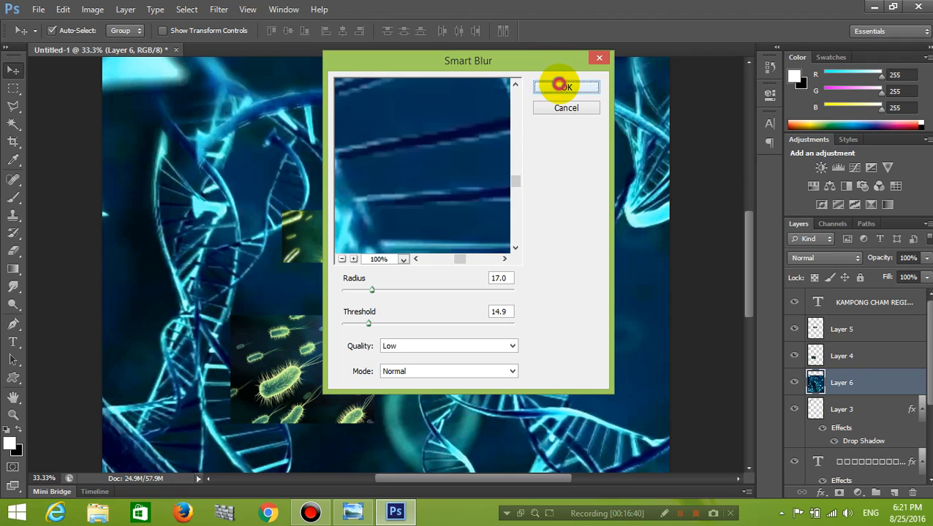
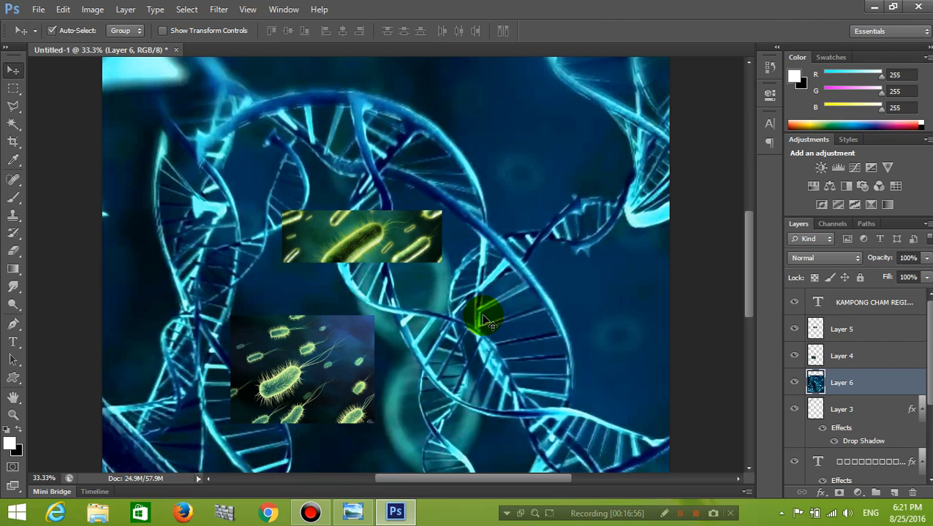
# Reposition the DNA background layer so it sits just below the header banner.
pyautogui.hotkey('ctrl', '-')
pyautogui.hotkey('ctrl', '-')
pyautogui.hotkey('ctrl', '-')
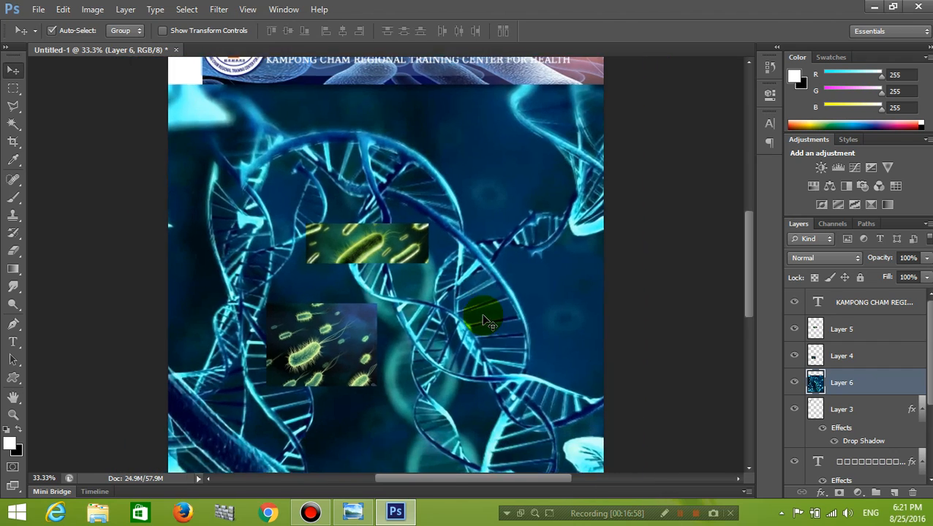
pyautogui.hotkey('ctrl', '-')
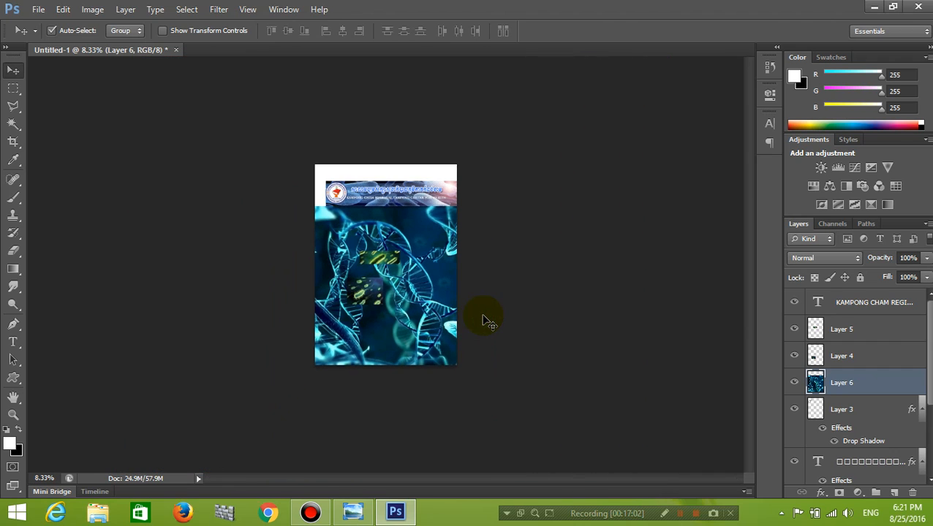
pyautogui.hotkey('ctrl', '+')
pyautogui.hotkey('ctrl', '+')
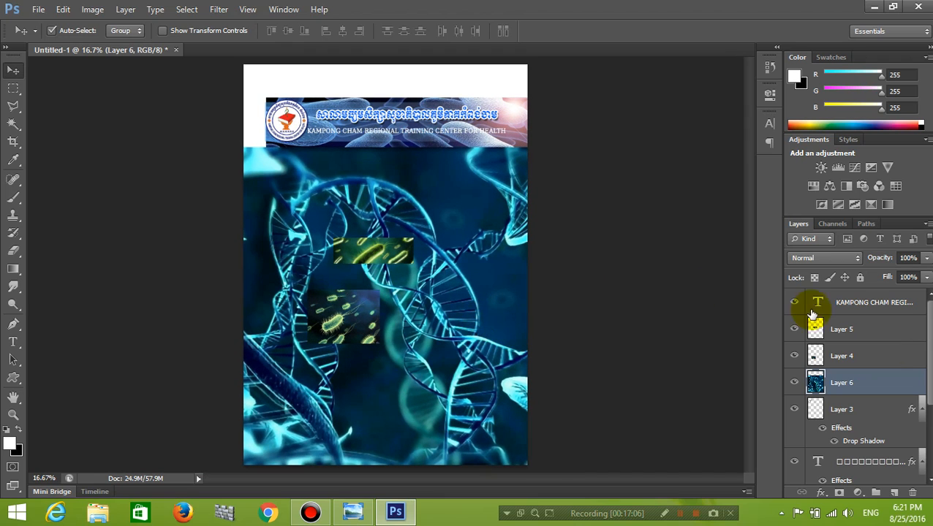
pyautogui.moveTo(469, 261); pyautogui.dragTo(470, 270)
pyautogui.hotkey('shift', 'Up')
pyautogui.hotkey('shift', 'Up')
pyautogui.hotkey('shift', 'Up')
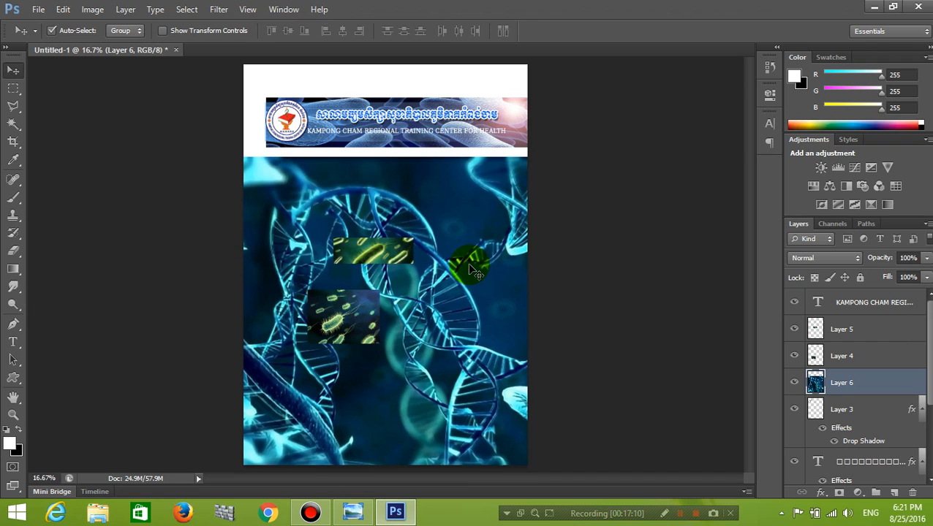
# Set the DNA layer's opacity to 25%.
pyautogui.click(925, 258)
pyautogui.click(879, 275)
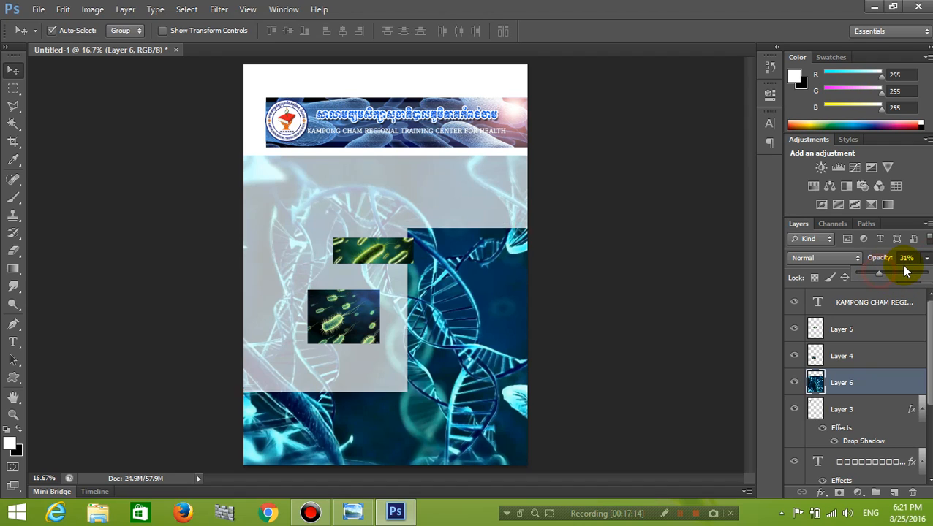
pyautogui.click(906, 257)
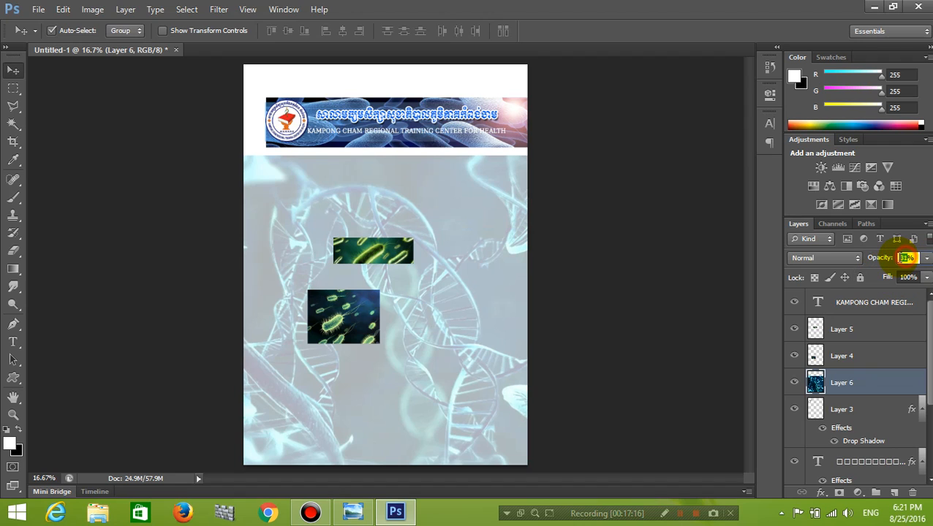
pyautogui.write('25')
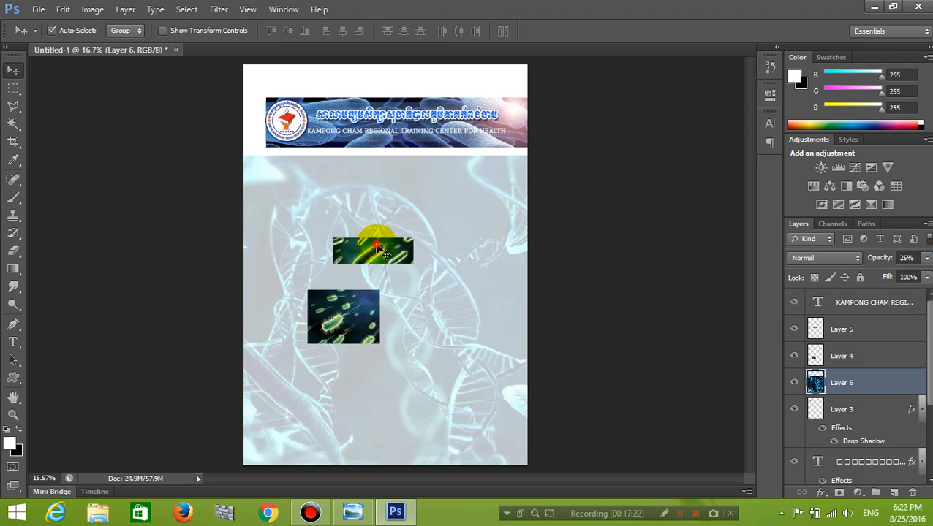
# Roughly arrange the two bacteria images next to each other in the cover's lower half.
pyautogui.moveTo(375, 248); pyautogui.dragTo(468, 258)
pyautogui.moveTo(326, 316); pyautogui.dragTo(344, 314)
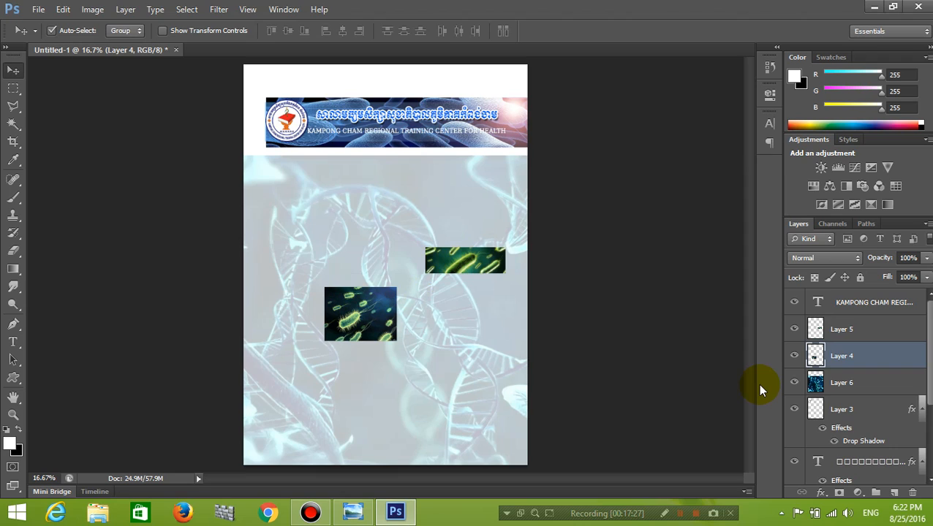
pyautogui.click(851, 385)
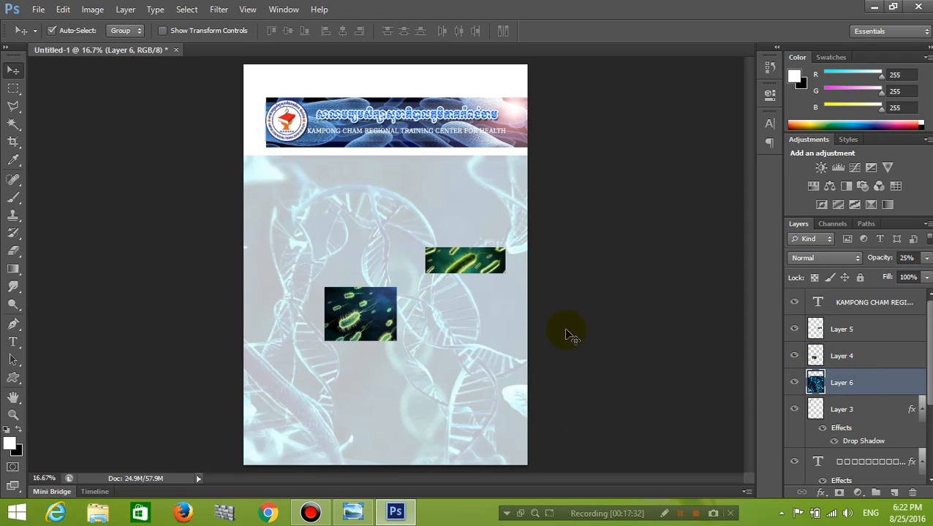
pyautogui.moveTo(451, 253); pyautogui.dragTo(431, 261)
pyautogui.moveTo(349, 315); pyautogui.dragTo(359, 326)
pyautogui.moveTo(452, 255); pyautogui.dragTo(472, 333)
pyautogui.moveTo(356, 320); pyautogui.dragTo(465, 388)
pyautogui.moveTo(447, 342); pyautogui.dragTo(317, 336)
pyautogui.moveTo(483, 389); pyautogui.dragTo(435, 350)
# Enlarge the larger bacteria image to about 218% and shift it slightly up-left.
pyautogui.hotkey('ctrl', 't')
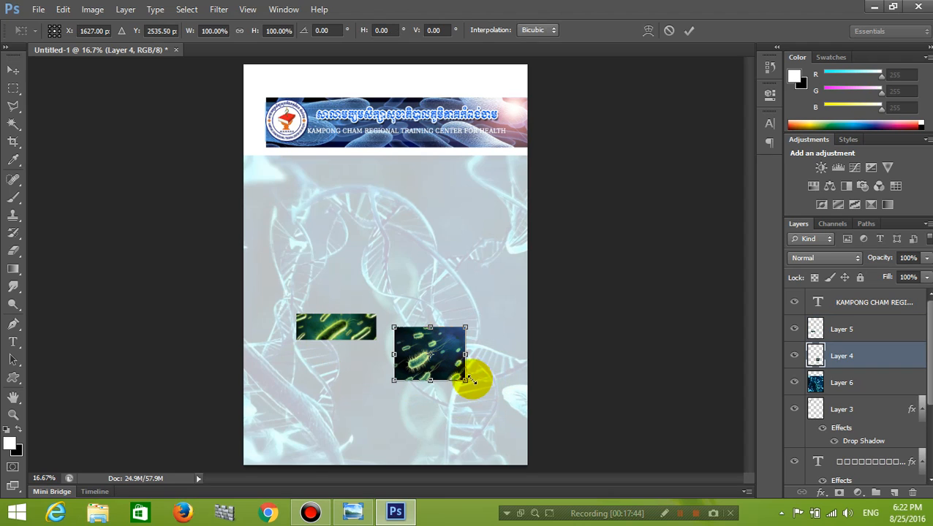
pyautogui.moveTo(468, 381); pyautogui.dragTo(509, 411)
pyautogui.moveTo(475, 370); pyautogui.dragTo(477, 368)
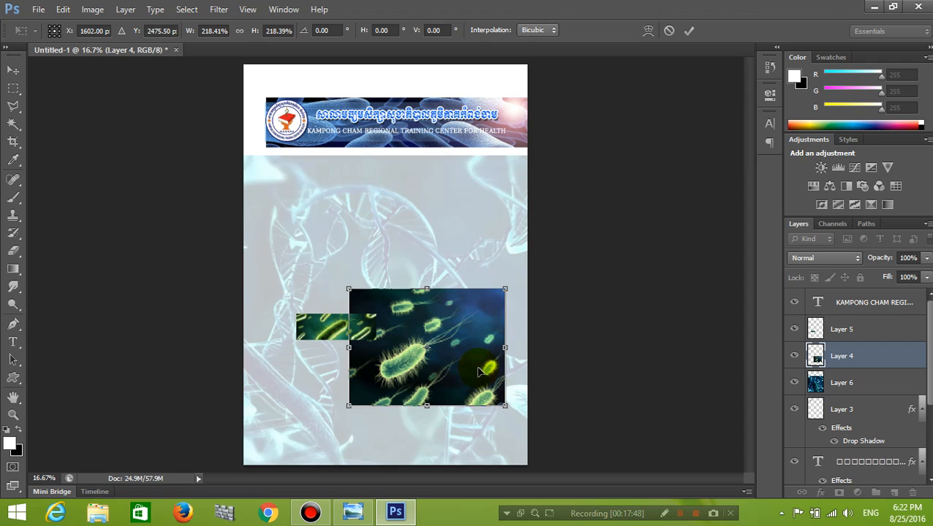
pyautogui.press('Return')
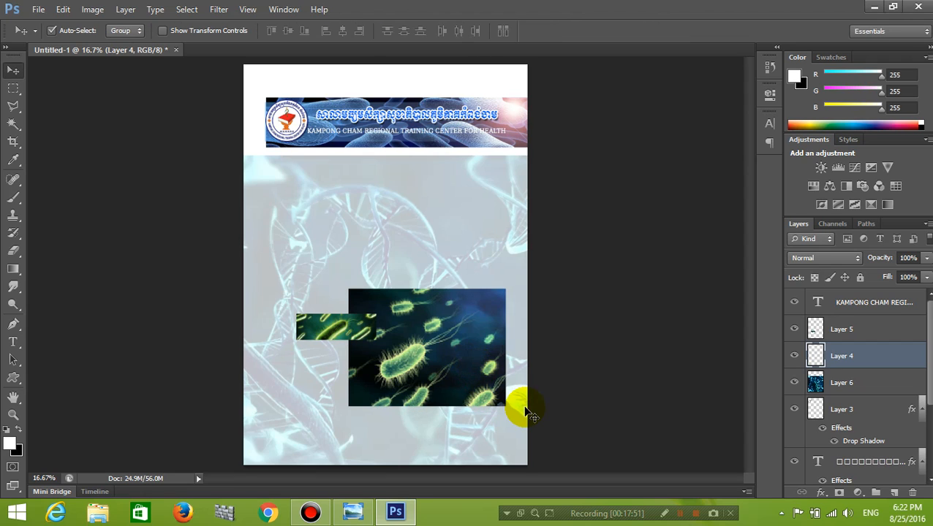
# Move the green bacteria image down-left and nearly double its size, then nudge the dark one.
pyautogui.click(311, 338)
pyautogui.moveTo(311, 339); pyautogui.dragTo(292, 358)
pyautogui.hotkey('ctrl', 't')
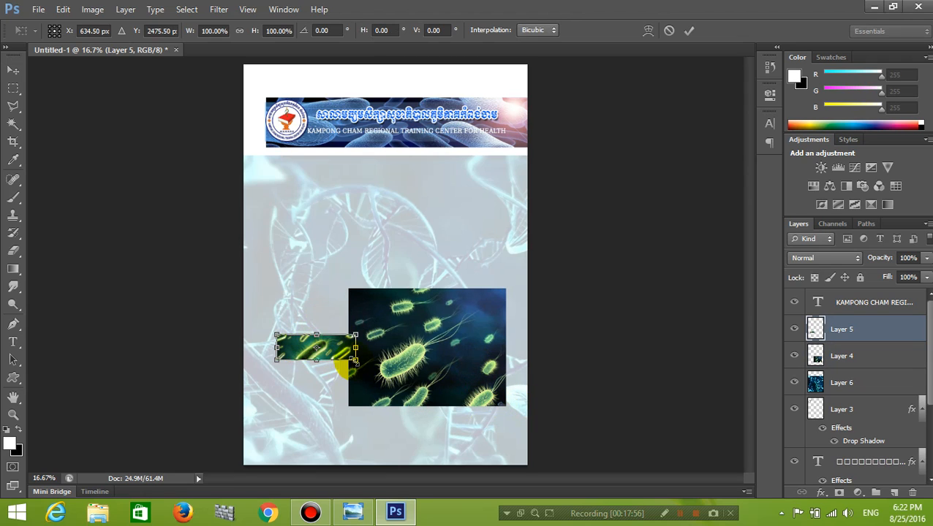
pyautogui.moveTo(355, 360)
pyautogui.mouseDown()
pyautogui.moveTo(382, 402)
pyautogui.moveTo(369, 357)
pyautogui.moveTo(346, 375)
pyautogui.moveTo(350, 365)
pyautogui.mouseUp()
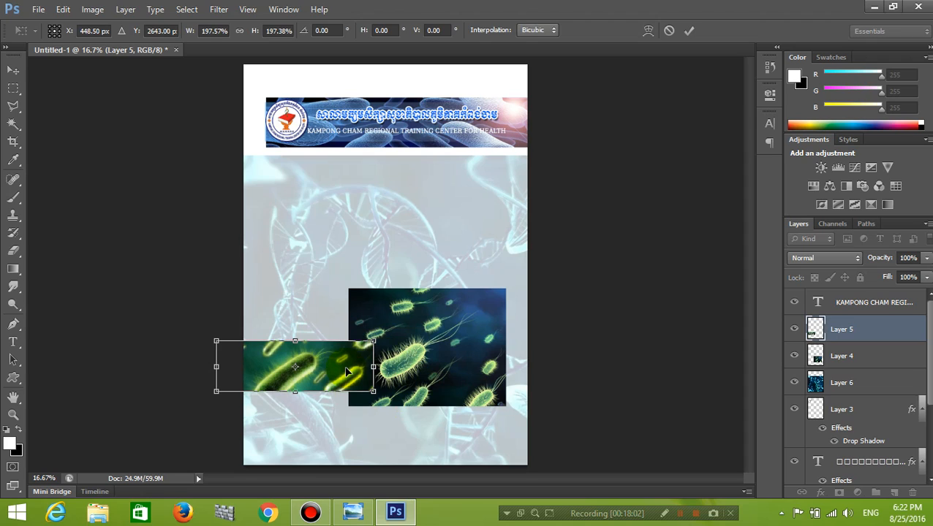
pyautogui.press('Return')
pyautogui.moveTo(428, 377); pyautogui.dragTo(438, 391)
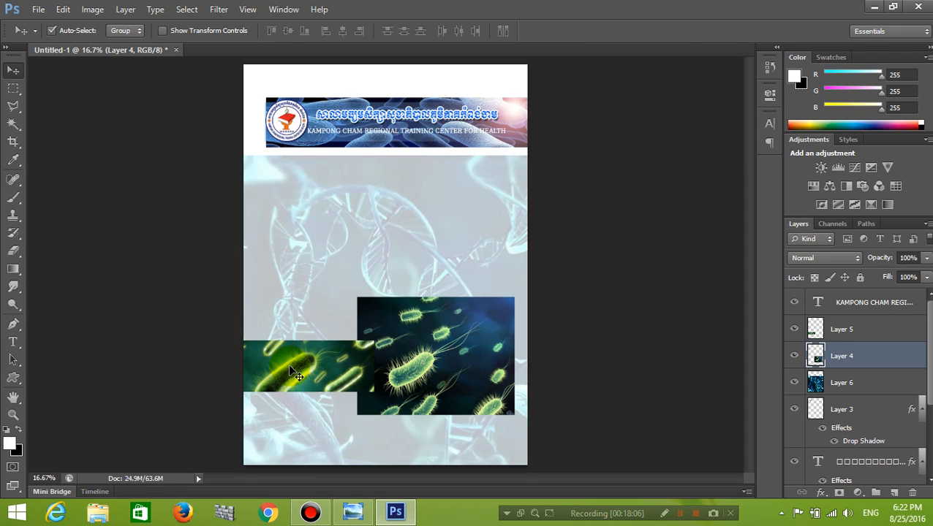
# Enlarge the green bacteria image further and place it against the cover's left edge.
pyautogui.click(308, 377)
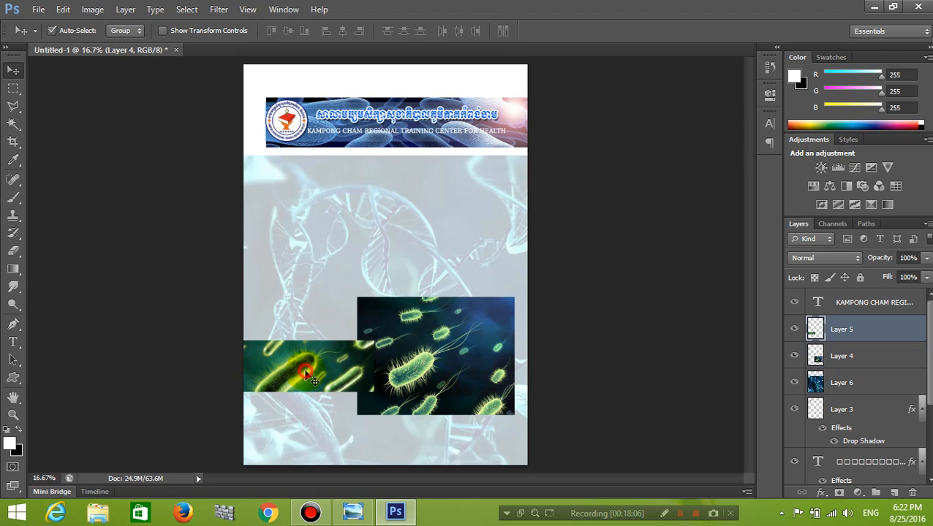
pyautogui.hotkey('ctrl', 't')
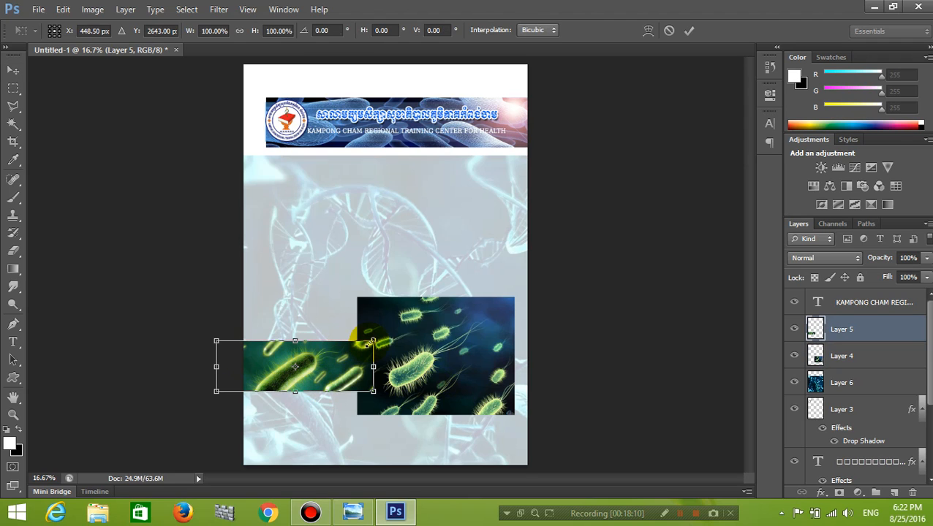
pyautogui.moveTo(371, 341); pyautogui.dragTo(398, 287)
pyautogui.moveTo(352, 392); pyautogui.dragTo(372, 369)
pyautogui.press('Return')
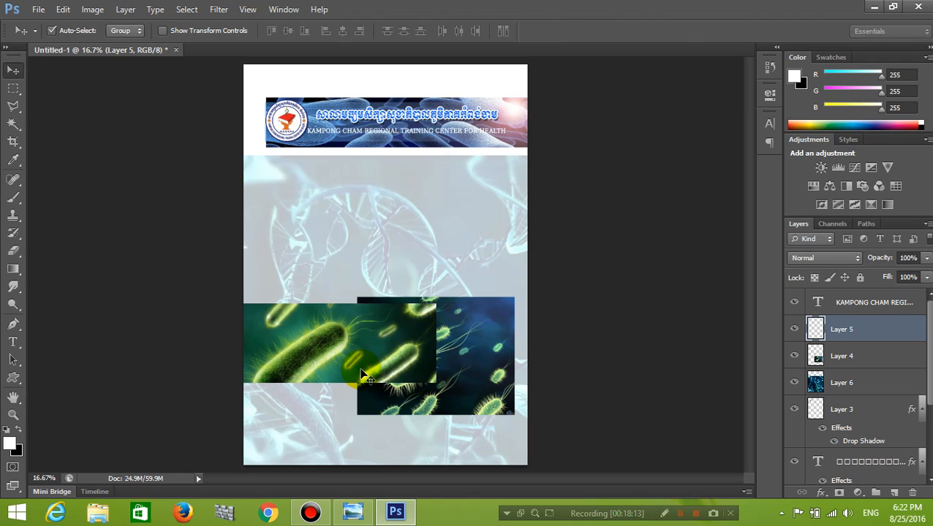
pyautogui.click(475, 343)
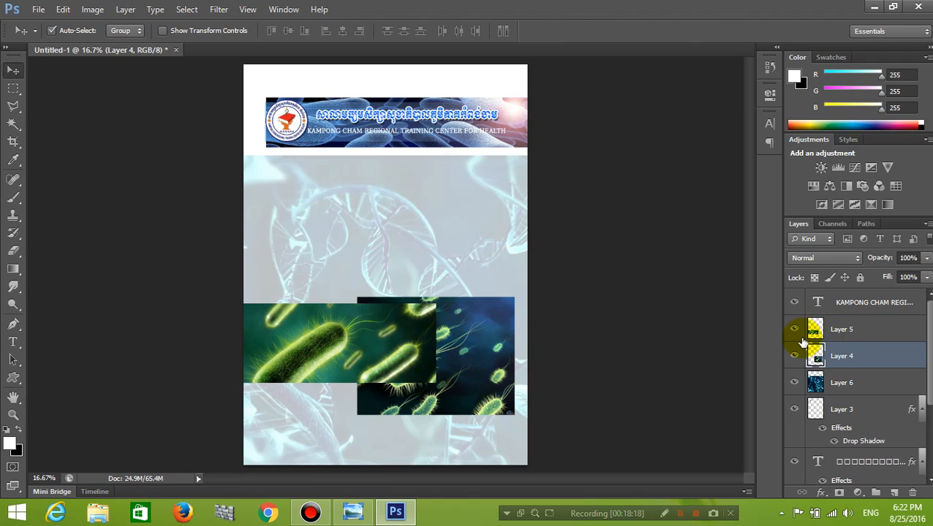
# Set both the blue and green bacteria layers to 25% opacity.
pyautogui.click(909, 257)
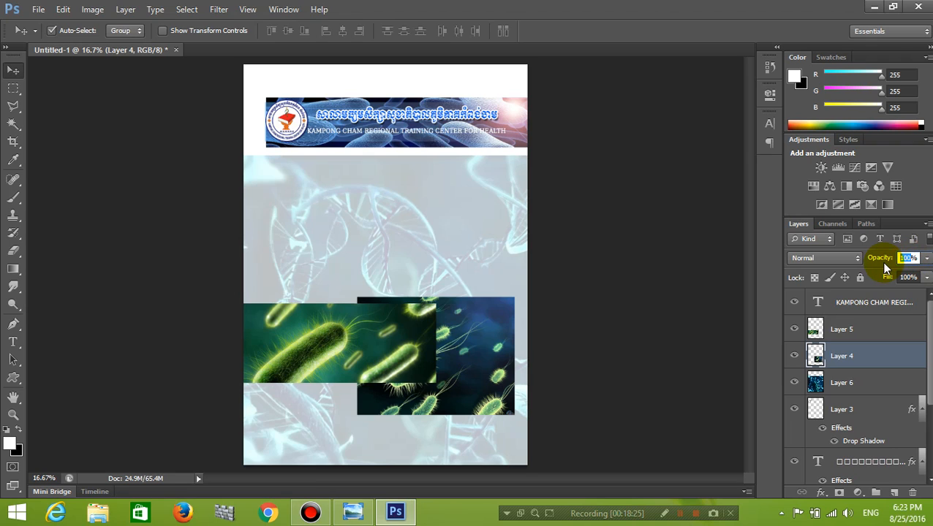
pyautogui.write('25')
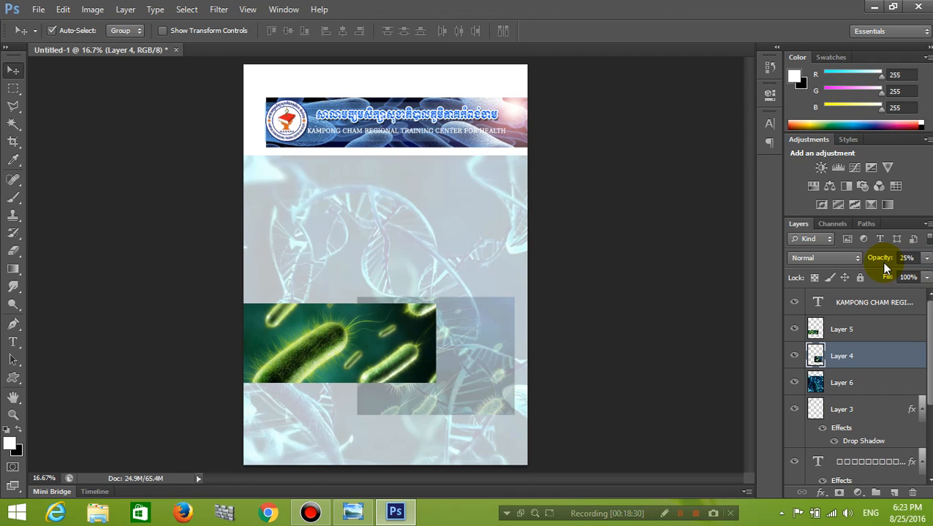
pyautogui.click(839, 325)
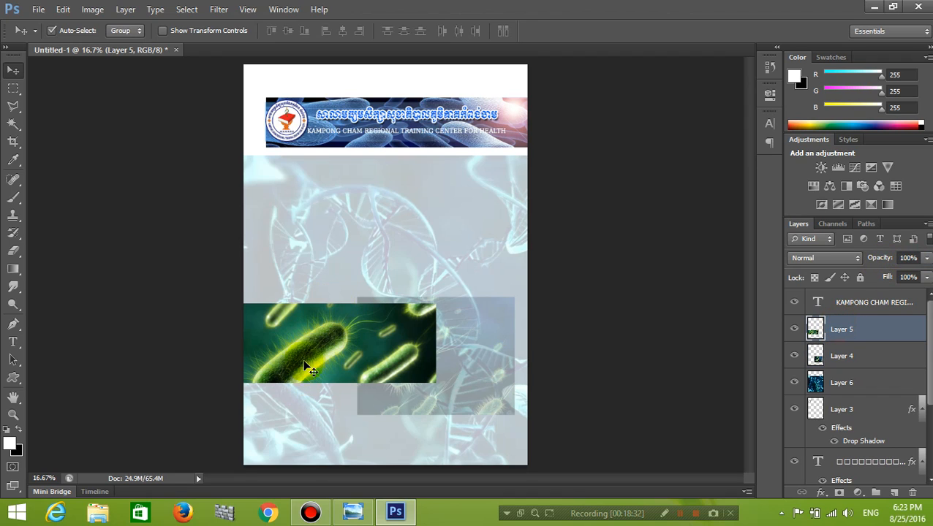
pyautogui.click(908, 260)
pyautogui.write('25')
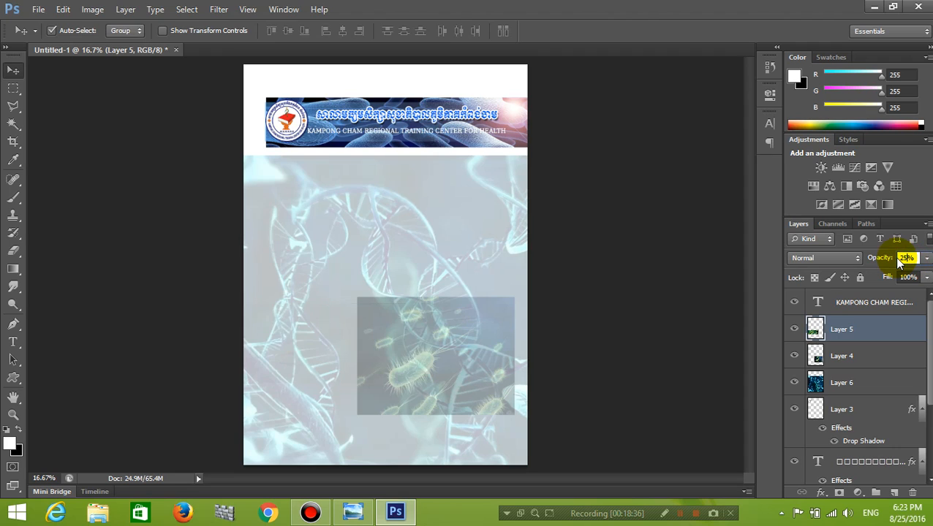
# Nudge the faded green and blue bacteria images into their final positions.
pyautogui.moveTo(275, 344); pyautogui.dragTo(327, 364)
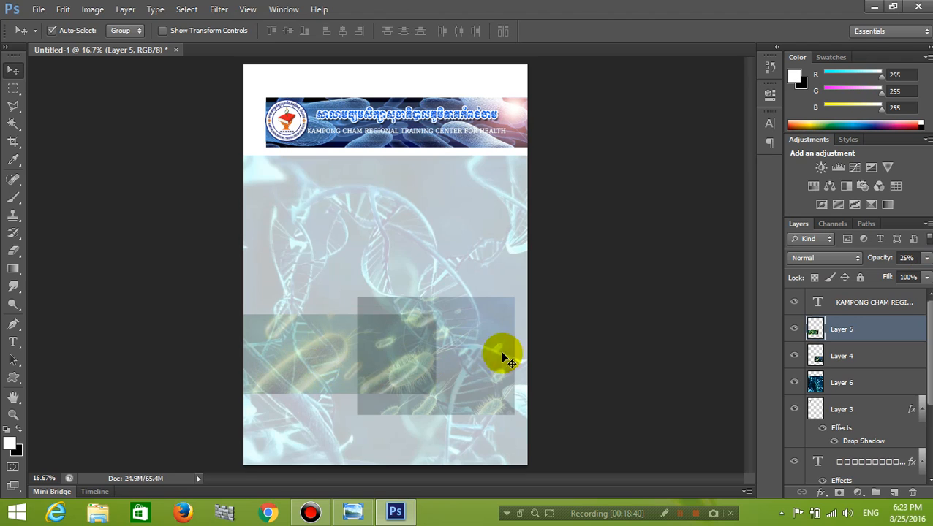
pyautogui.moveTo(491, 354); pyautogui.dragTo(498, 371)
pyautogui.moveTo(333, 349); pyautogui.dragTo(317, 322)
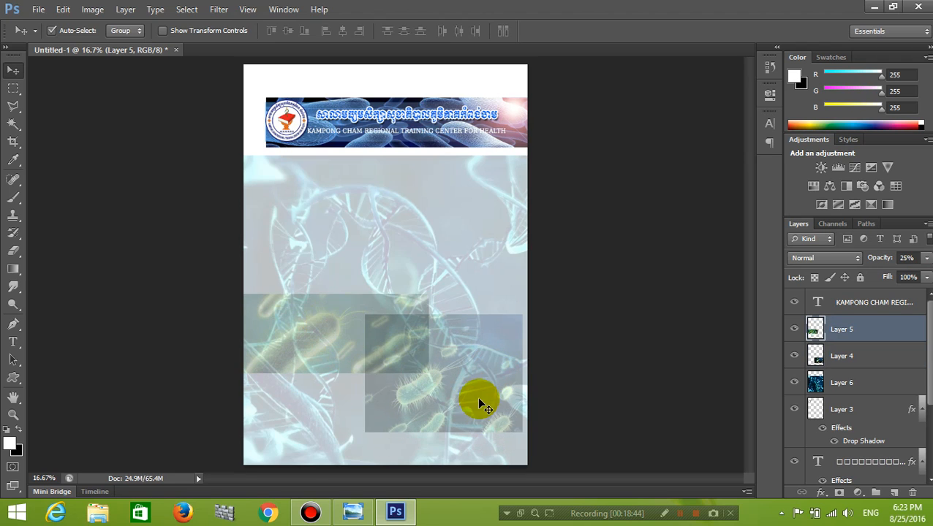
pyautogui.click(480, 403)
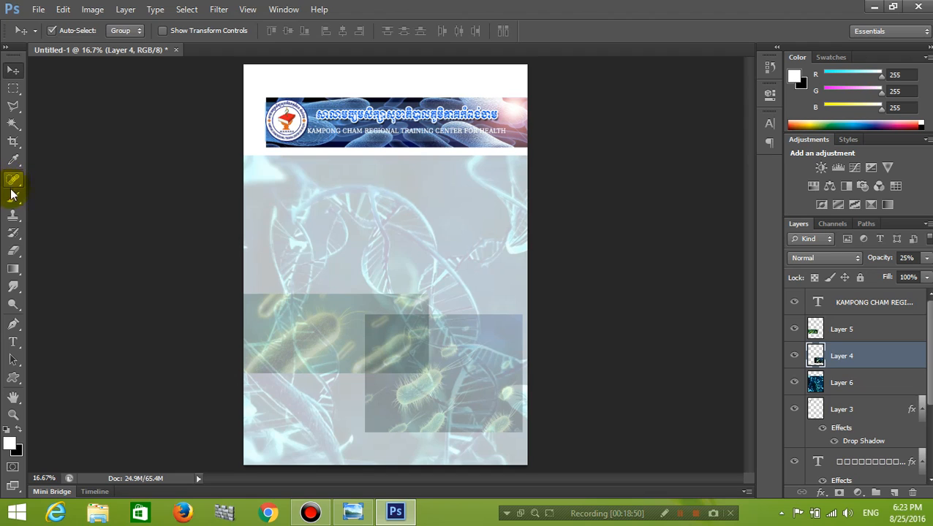
# Set up a soft round 88 px eraser and fade Layer 4's top-right edge.
pyautogui.click(12, 253)
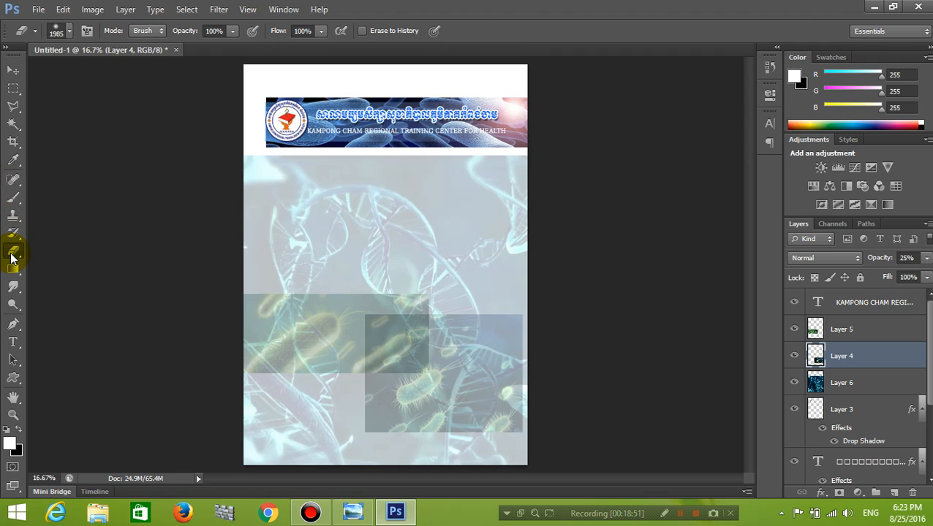
pyautogui.click(52, 32)
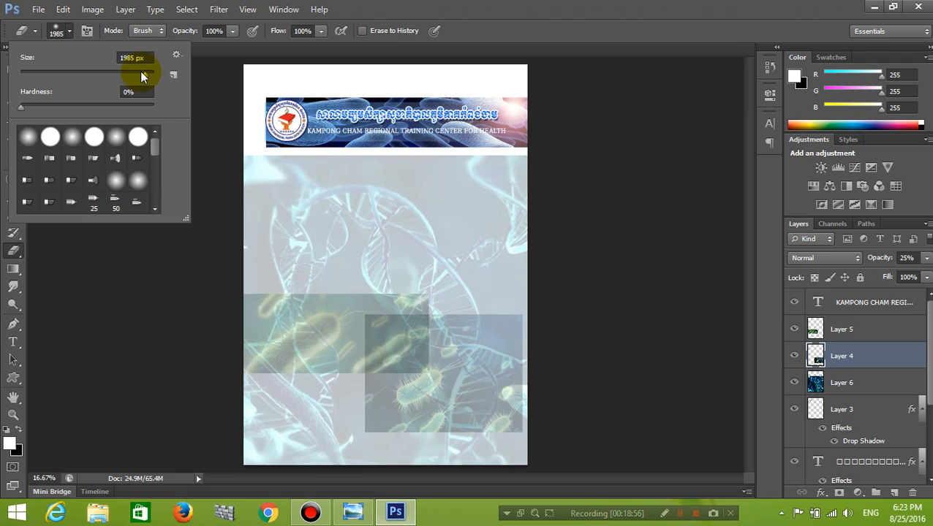
pyautogui.moveTo(145, 76); pyautogui.dragTo(29, 66)
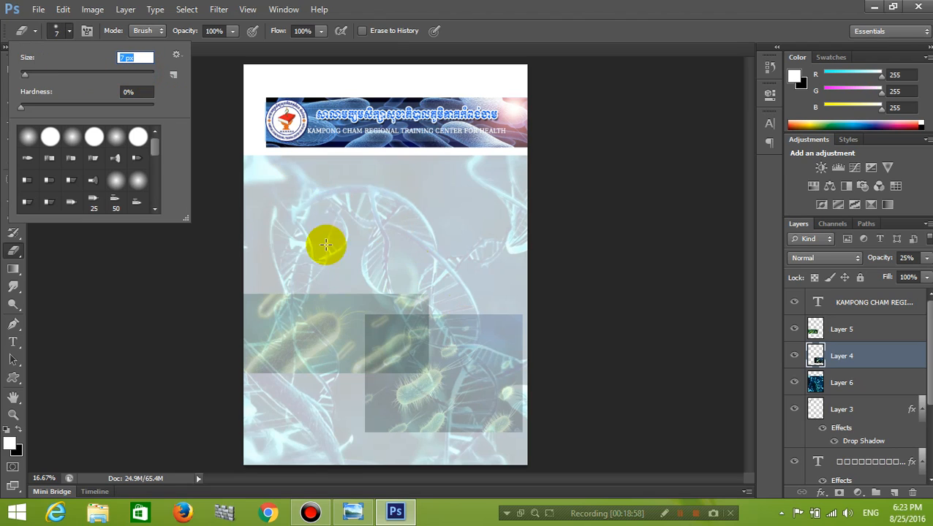
pyautogui.click(94, 136)
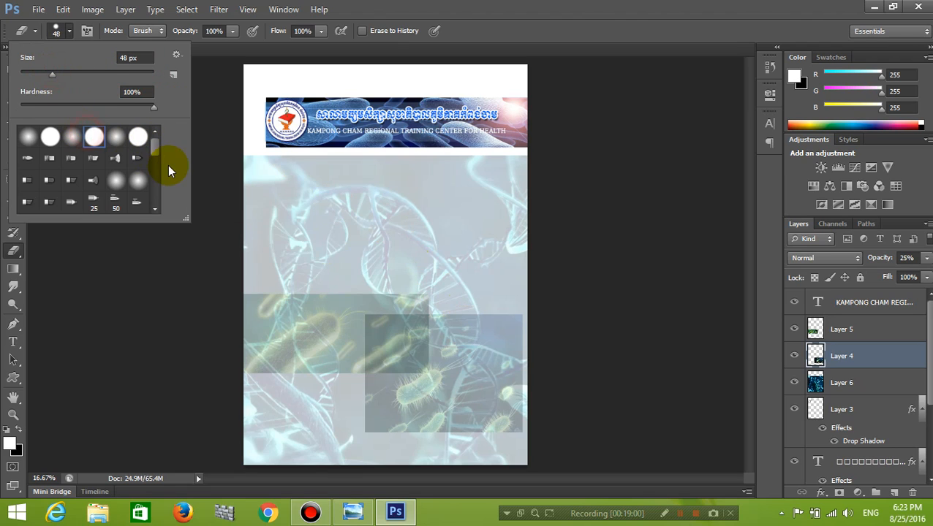
pyautogui.click(29, 136)
pyautogui.moveTo(55, 77); pyautogui.dragTo(133, 76)
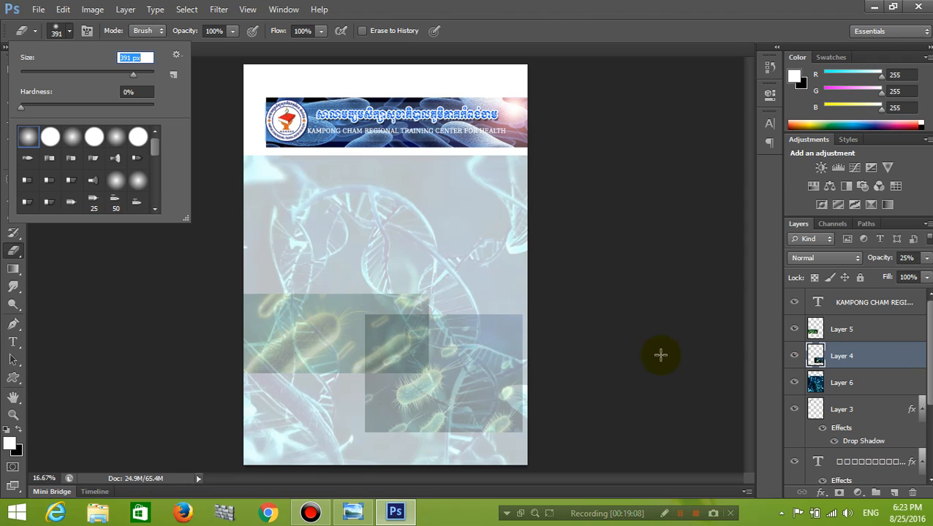
pyautogui.click(475, 295)
pyautogui.moveTo(521, 307)
pyautogui.mouseDown()
pyautogui.moveTo(378, 304)
pyautogui.moveTo(543, 317)
pyautogui.moveTo(573, 337)
pyautogui.moveTo(525, 314)
pyautogui.moveTo(530, 358)
pyautogui.moveTo(515, 326)
pyautogui.moveTo(541, 364)
pyautogui.mouseUp()
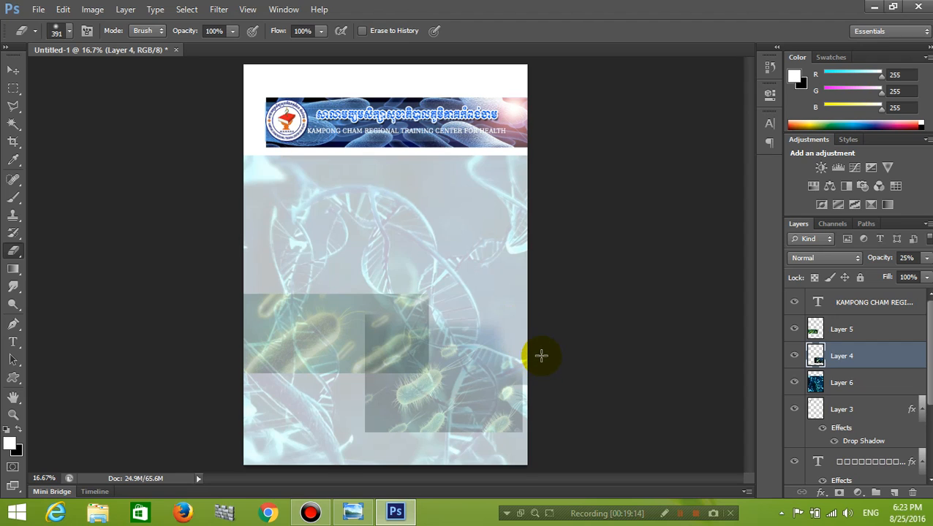
# Erase Layer 4's right and upper edges with a 463 px eraser, then undo the strokes.
pyautogui.click(68, 30)
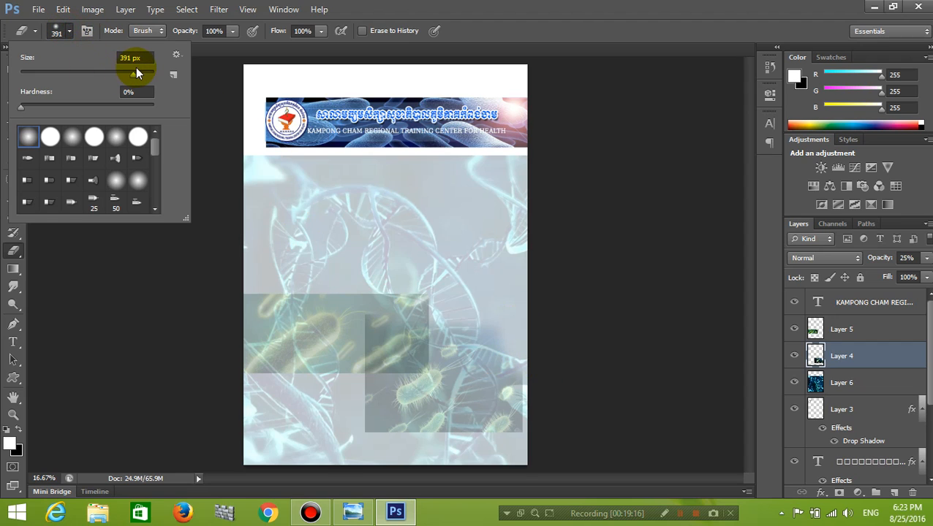
pyautogui.moveTo(136, 74); pyautogui.dragTo(138, 74)
pyautogui.click(522, 321)
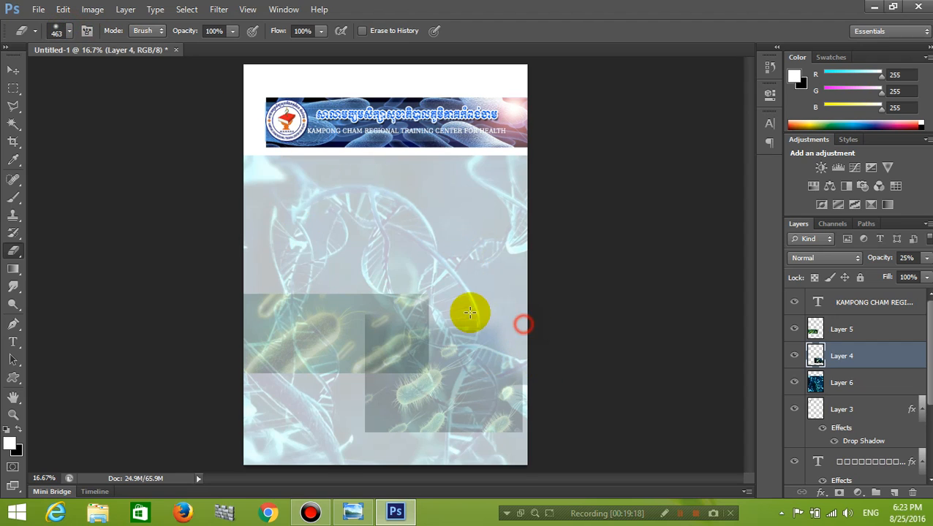
pyautogui.moveTo(527, 406)
pyautogui.mouseDown()
pyautogui.moveTo(529, 368)
pyautogui.moveTo(412, 302)
pyautogui.moveTo(358, 317)
pyautogui.moveTo(355, 390)
pyautogui.mouseUp()
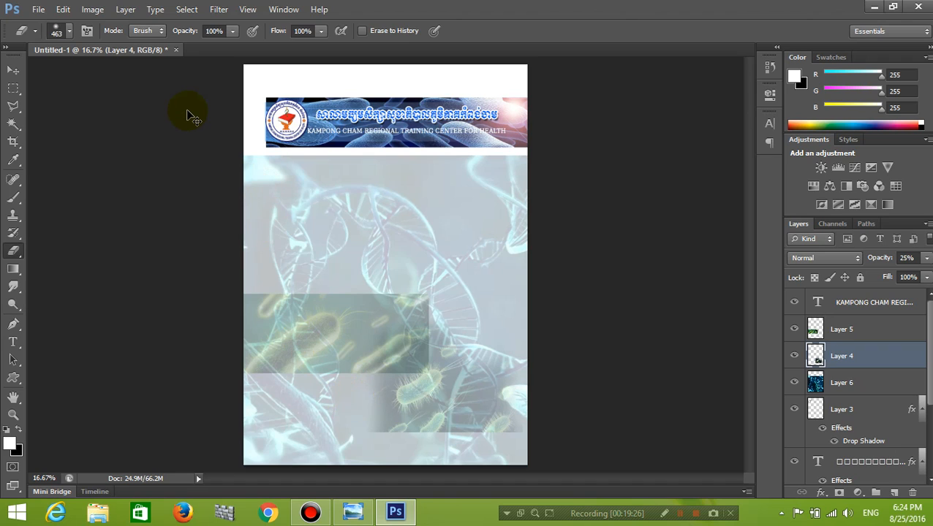
pyautogui.hotkey('ctrl', 'z')
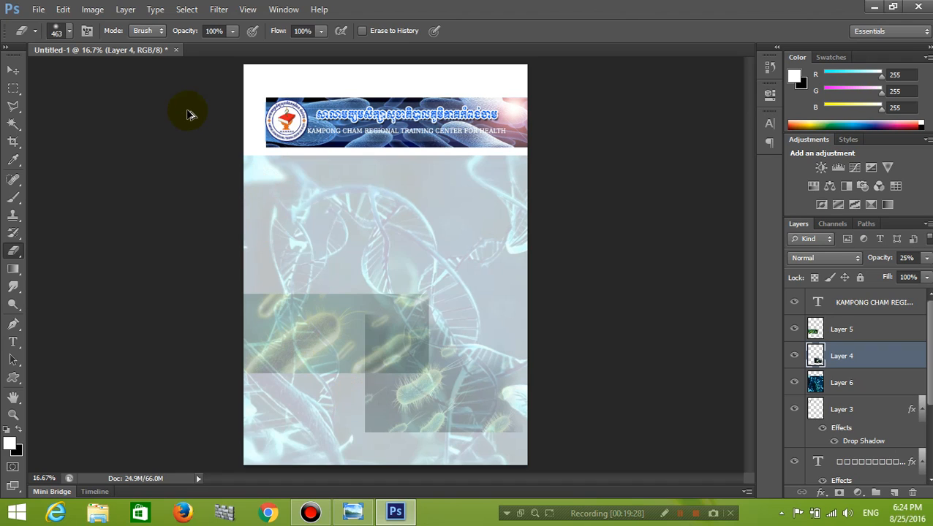
pyautogui.hotkey('ctrl', 'alt', 'z')
pyautogui.hotkey('ctrl', 'alt', 'z')
pyautogui.hotkey('ctrl', 'alt', 'z')
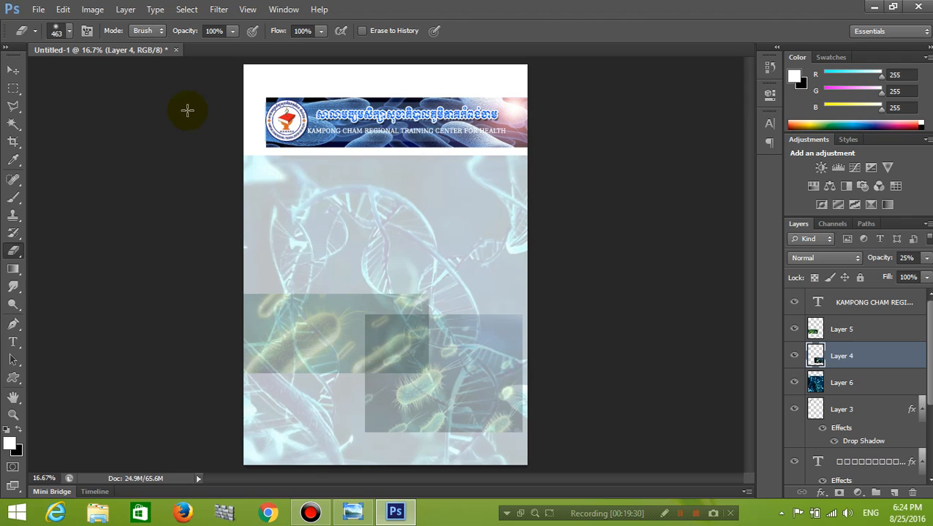
# Check the Image Size dialog without changes and enlarge the soft eraser to 1753 px.
pyautogui.hotkey('ctrl', 'alt', 'i')
pyautogui.hotkey('alt', 'g')
pyautogui.write('0')
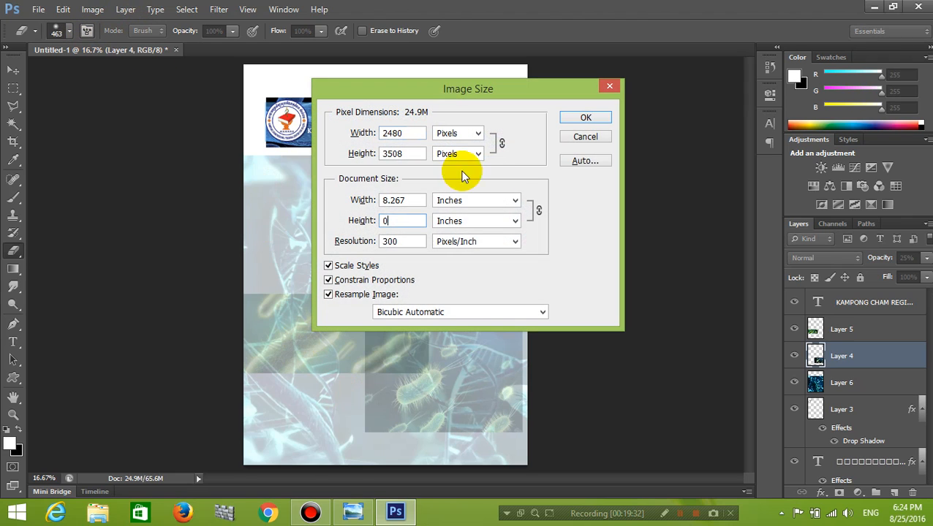
pyautogui.click(595, 141)
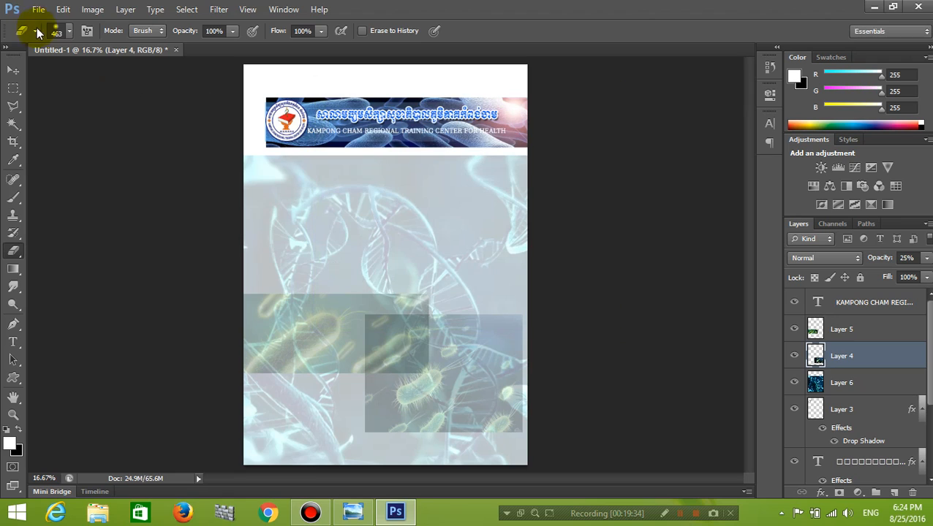
pyautogui.click(68, 32)
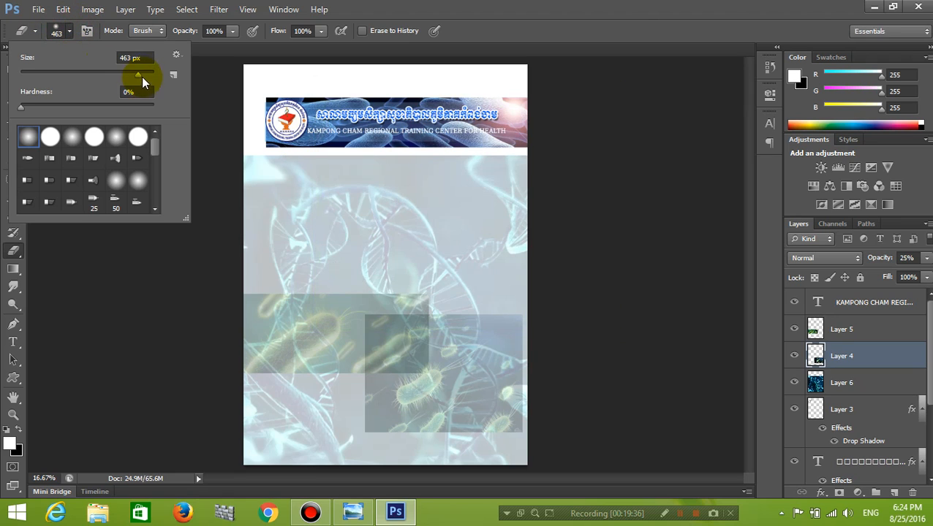
pyautogui.moveTo(142, 74); pyautogui.dragTo(145, 74)
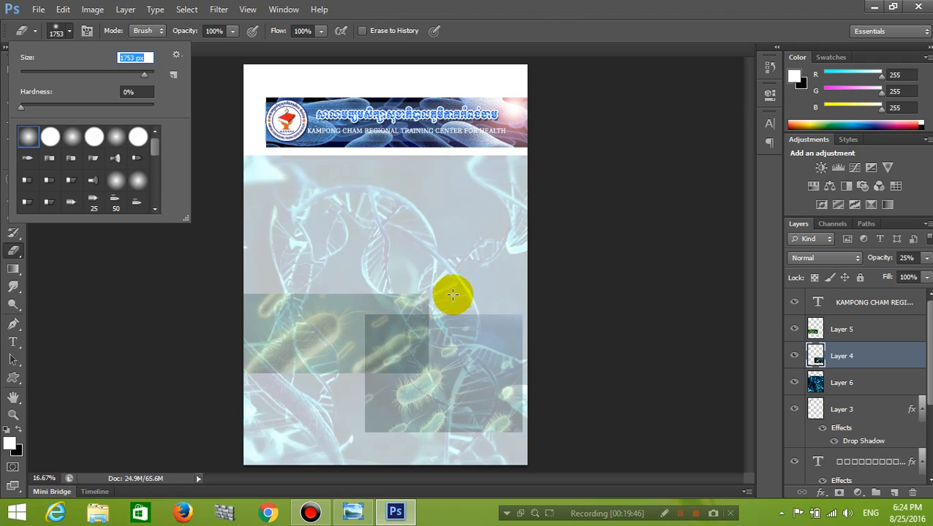
# Trial-erase the upper and lower-left parts of the Layer 4 bacteria image.
pyautogui.click(356, 284)
pyautogui.moveTo(424, 293); pyautogui.dragTo(542, 294)
pyautogui.moveTo(474, 416)
pyautogui.mouseDown()
pyautogui.moveTo(335, 446)
pyautogui.moveTo(539, 443)
pyautogui.moveTo(510, 359)
pyautogui.mouseUp()
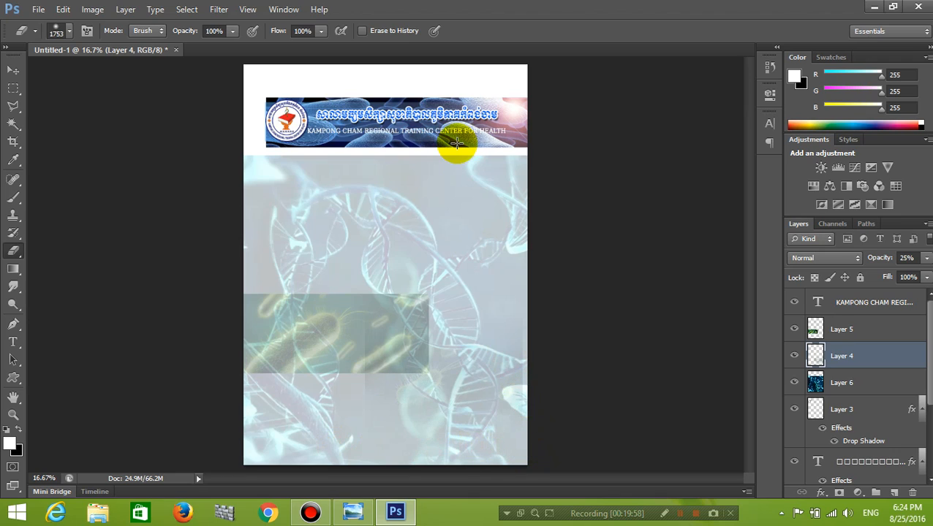
pyautogui.click(311, 333)
pyautogui.click(336, 345)
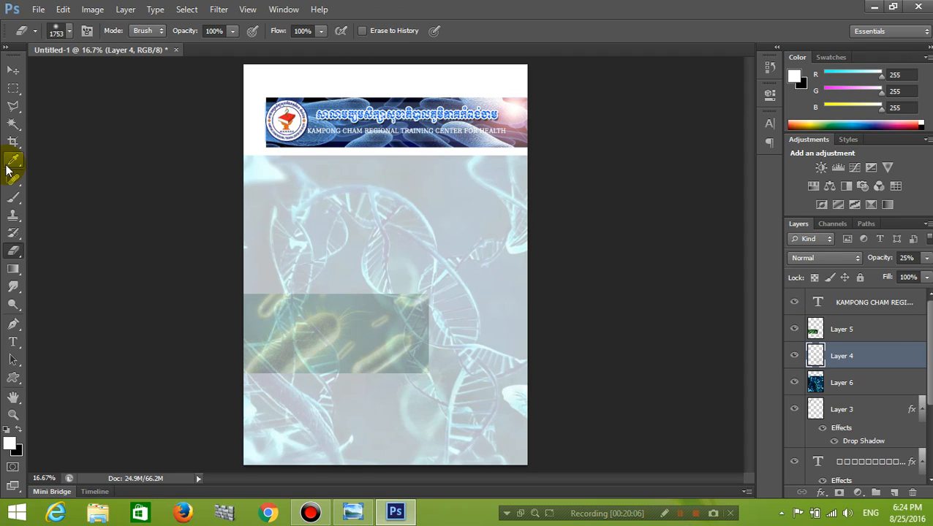
# Dab-erase parts of the Layer 5 bacteria image, then undo those dabs.
pyautogui.click(855, 334)
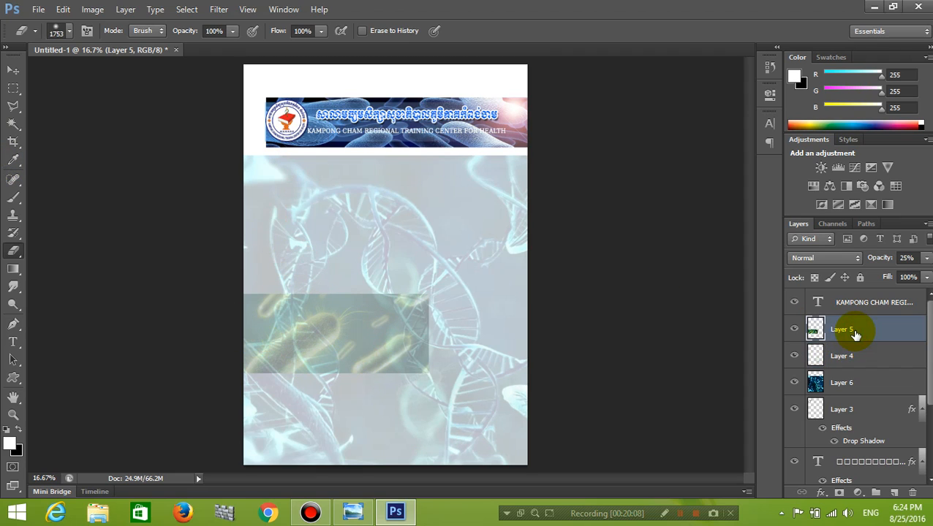
pyautogui.click(256, 282)
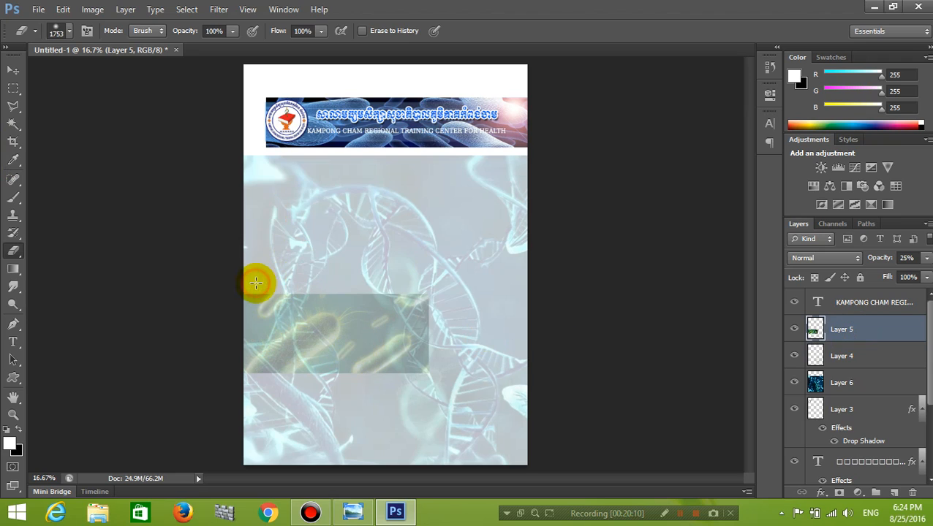
pyautogui.click(337, 280)
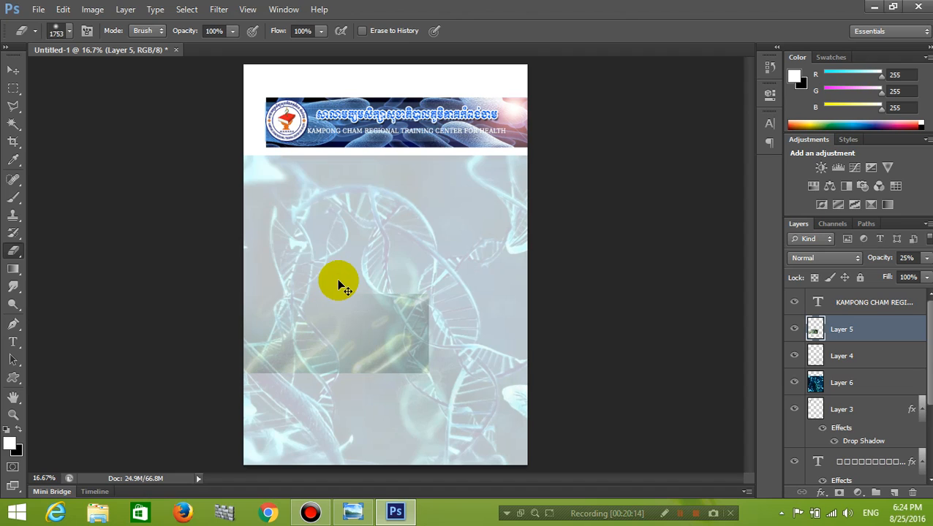
pyautogui.hotkey('ctrl', 'z')
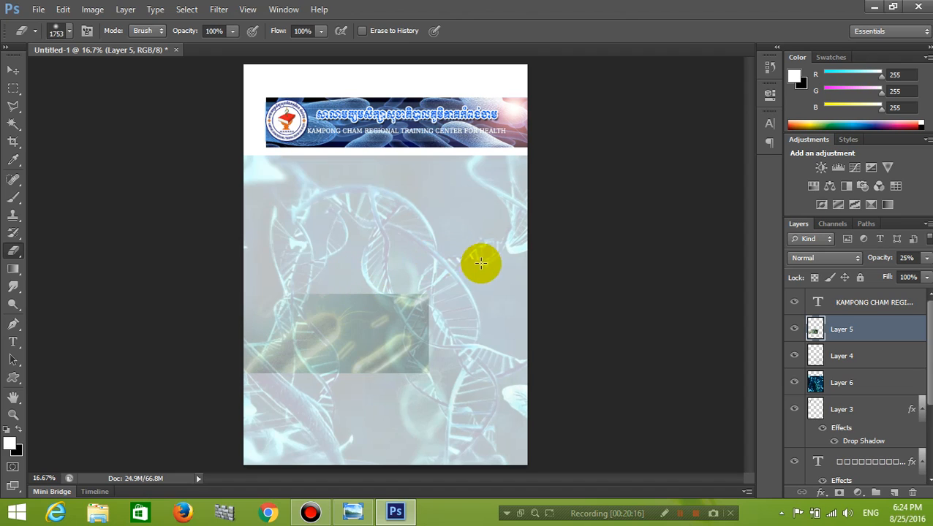
pyautogui.click(440, 285)
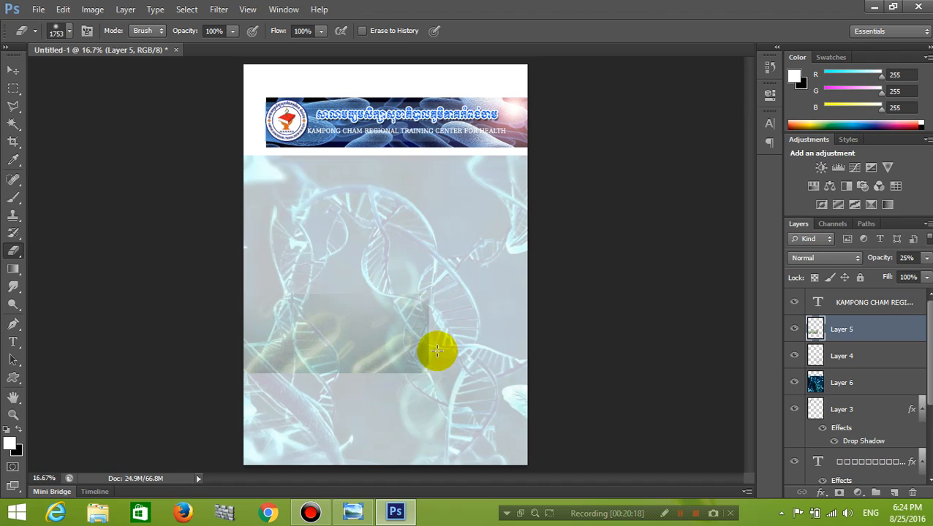
pyautogui.click(410, 381)
pyautogui.click(352, 391)
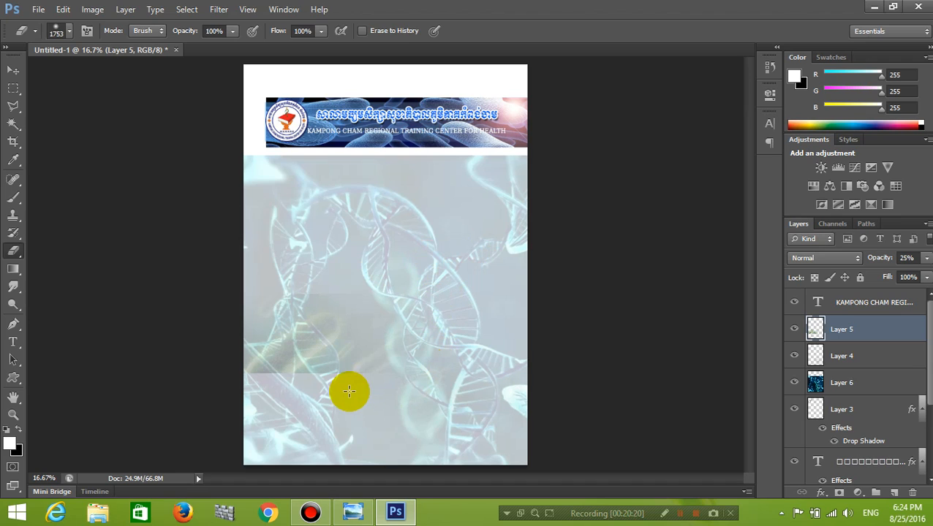
pyautogui.click(291, 406)
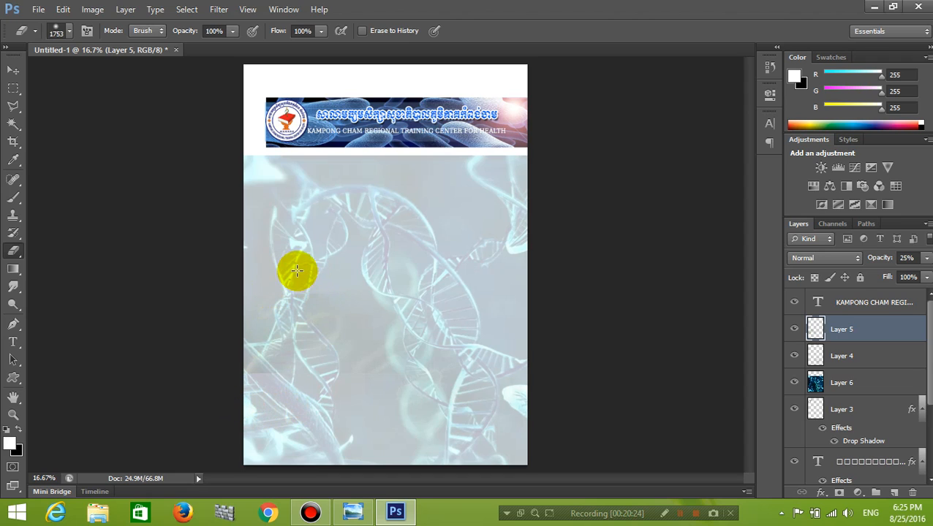
pyautogui.hotkey('ctrl', 'alt', 'z')
pyautogui.hotkey('ctrl', 'alt', 'z')
pyautogui.hotkey('ctrl', 'alt', 'z')
pyautogui.hotkey('ctrl', 'alt', 'z')
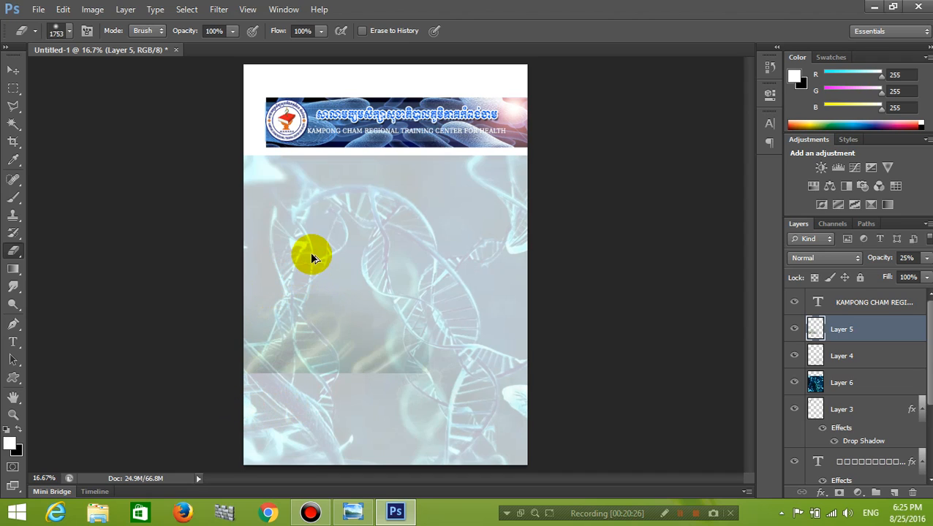
pyautogui.hotkey('ctrl', 'alt', 'z')
# On Layer 4, set the eraser to 825 px and lightly fade its top-left.
pyautogui.keyDown('ctrl'); pyautogui.click(312, 260); pyautogui.keyUp('ctrl')
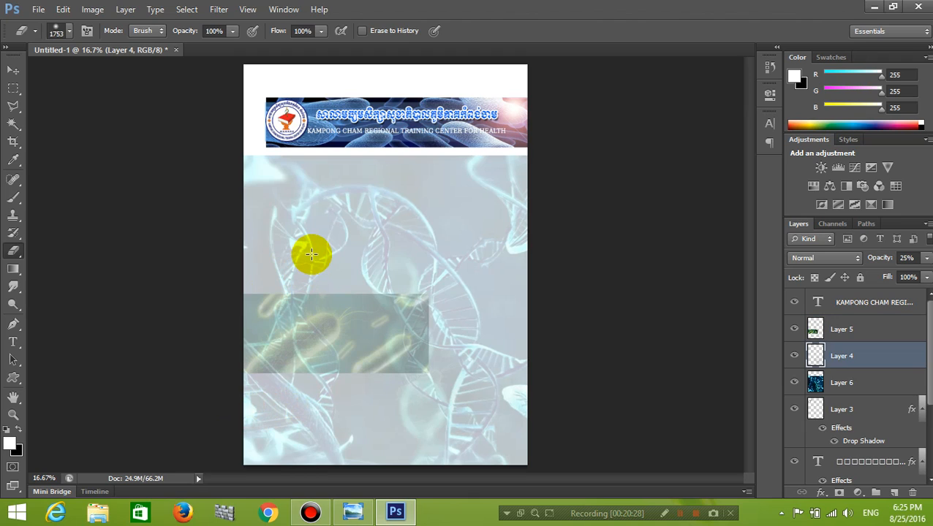
pyautogui.click(68, 31)
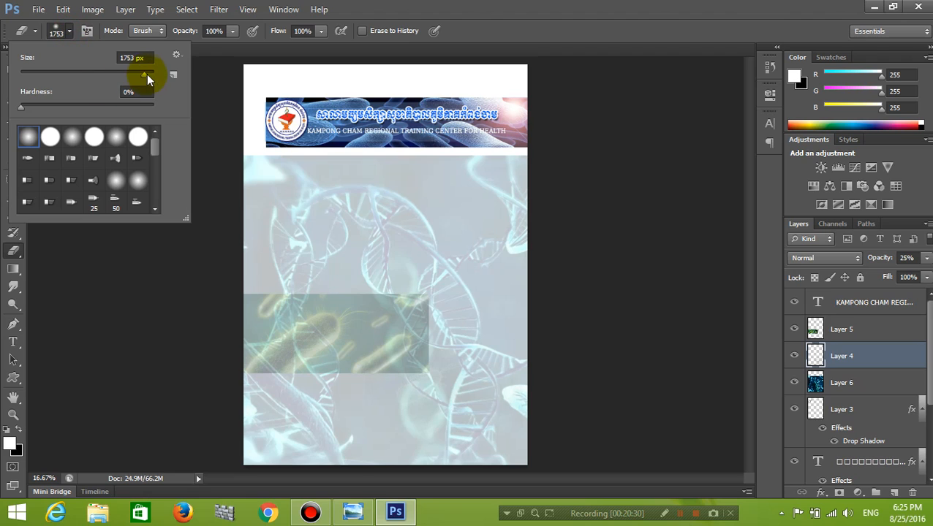
pyautogui.moveTo(144, 76); pyautogui.dragTo(130, 73)
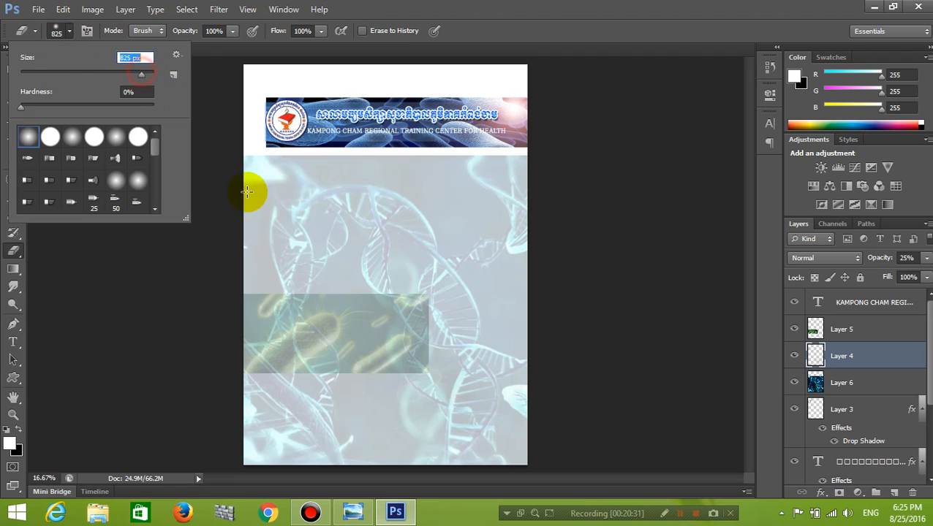
pyautogui.click(241, 270)
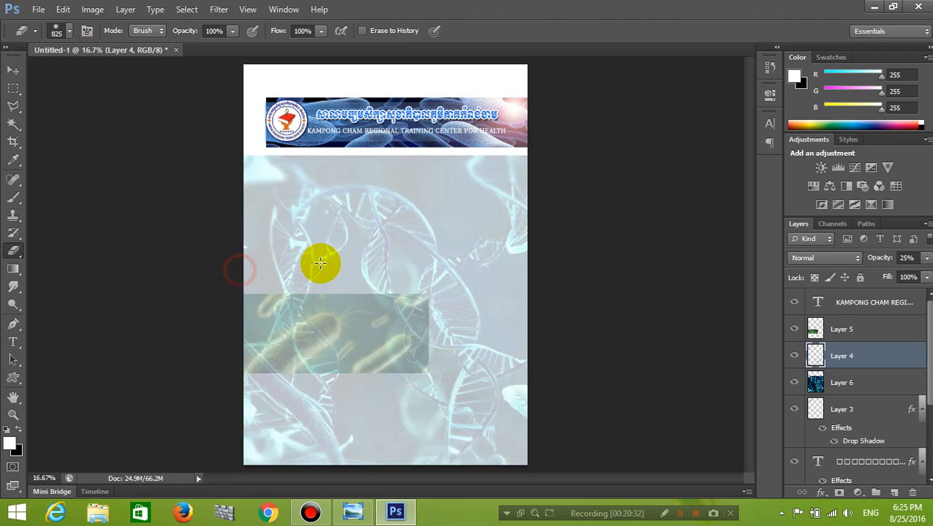
pyautogui.click(436, 277)
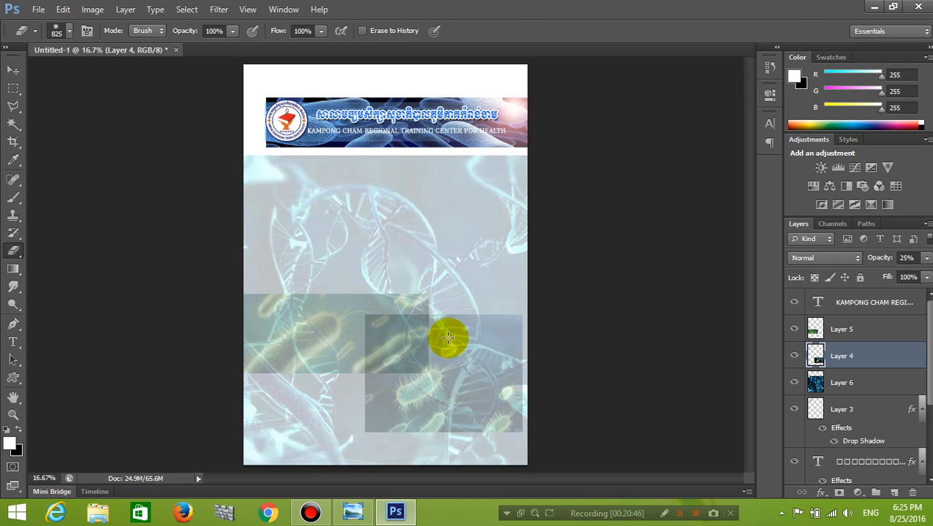
pyautogui.click(349, 272)
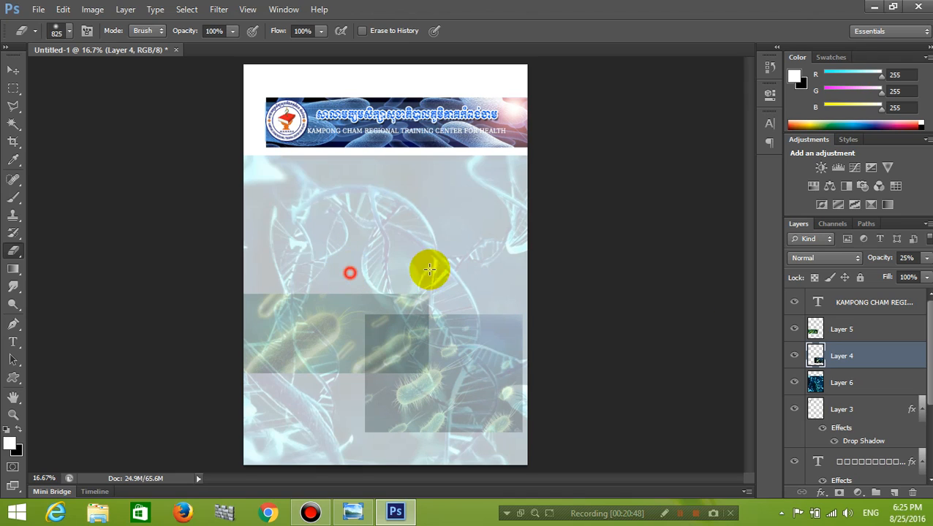
pyautogui.click(364, 295)
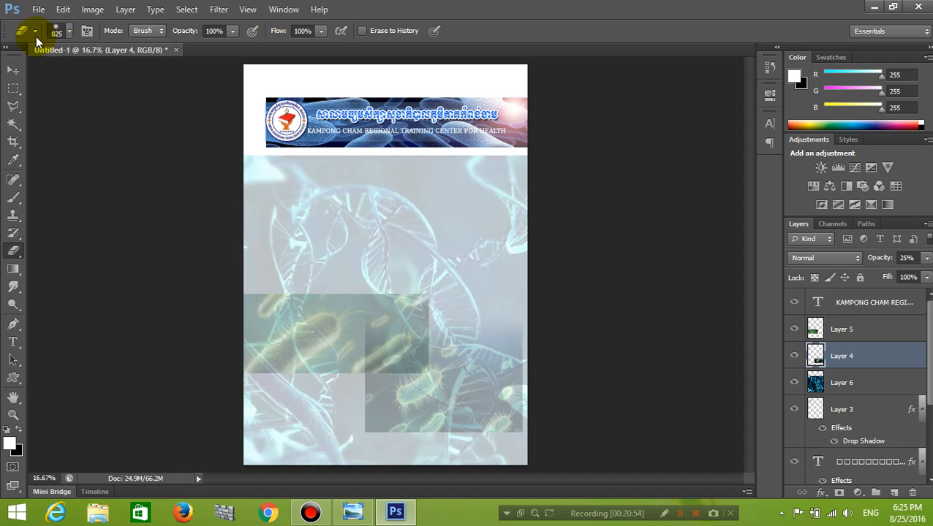
pyautogui.click(59, 31)
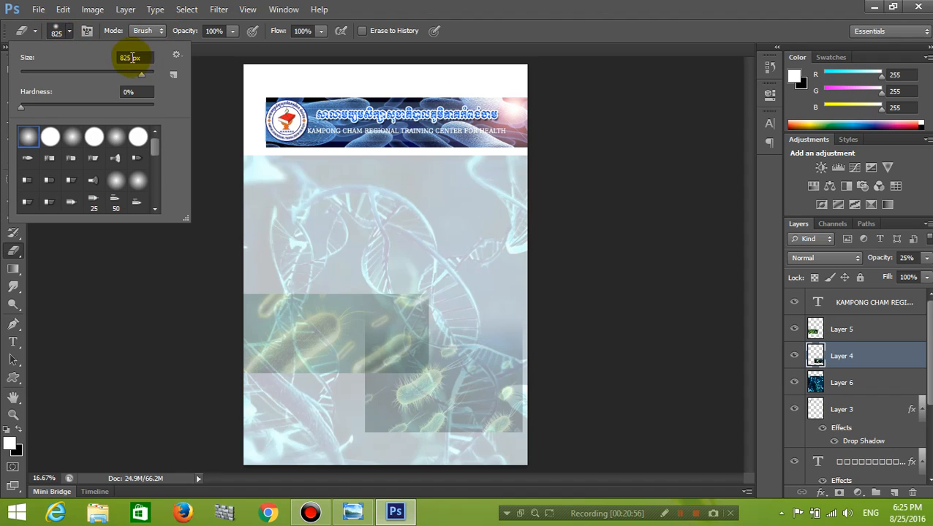
# Set the soft eraser's size to 1000 px.
pyautogui.moveTo(129, 58); pyautogui.dragTo(111, 58)
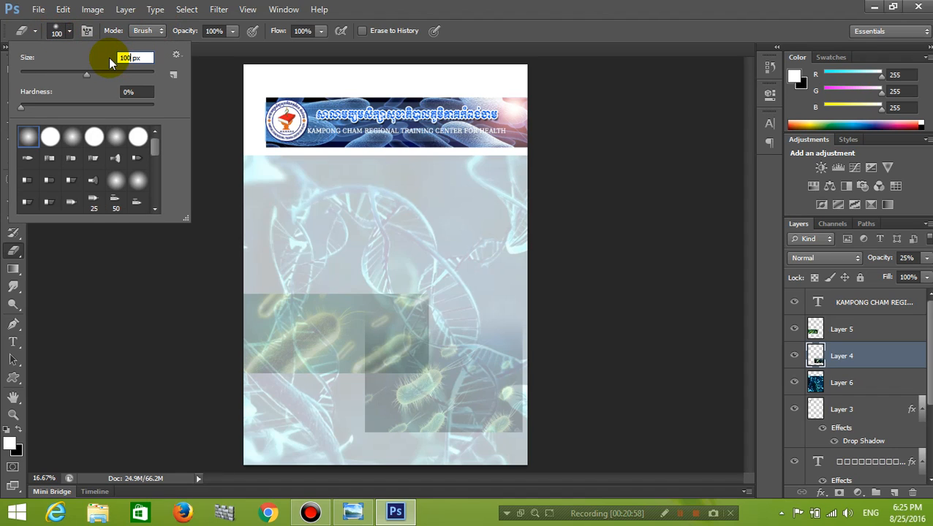
pyautogui.press('Return')
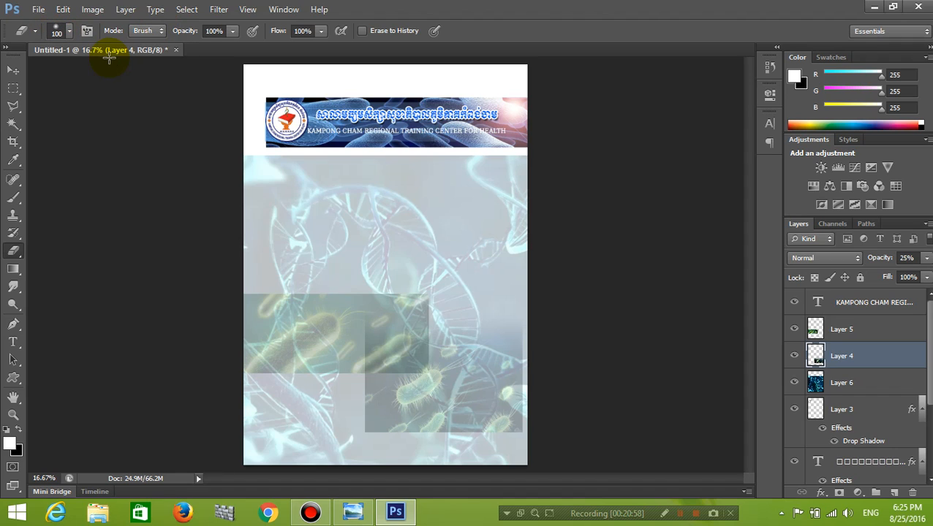
pyautogui.click(70, 33)
pyautogui.click(125, 57)
pyautogui.write('1000')
pyautogui.press('Return')
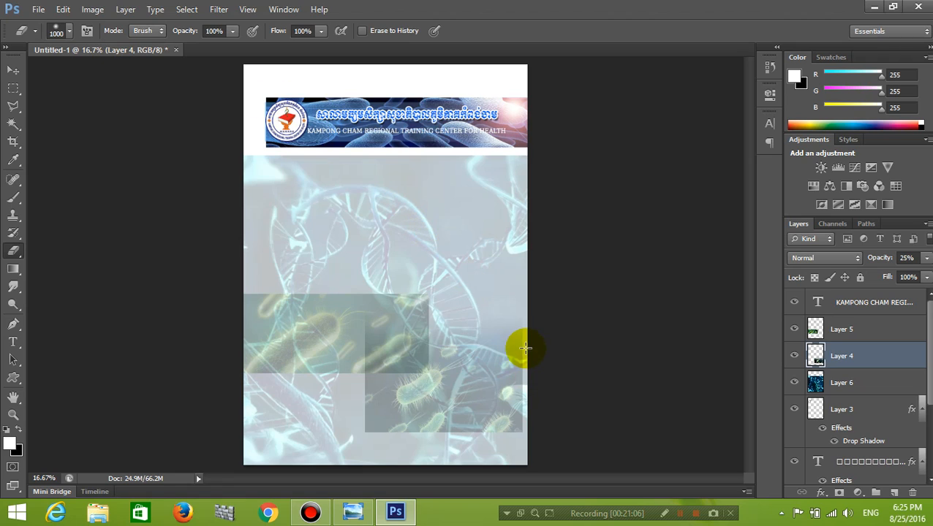
# Fade the right edge and upper areas of the Layer 4 bacteria picture.
pyautogui.moveTo(539, 319)
pyautogui.mouseDown()
pyautogui.moveTo(531, 448)
pyautogui.moveTo(520, 433)
pyautogui.moveTo(260, 437)
pyautogui.mouseUp()
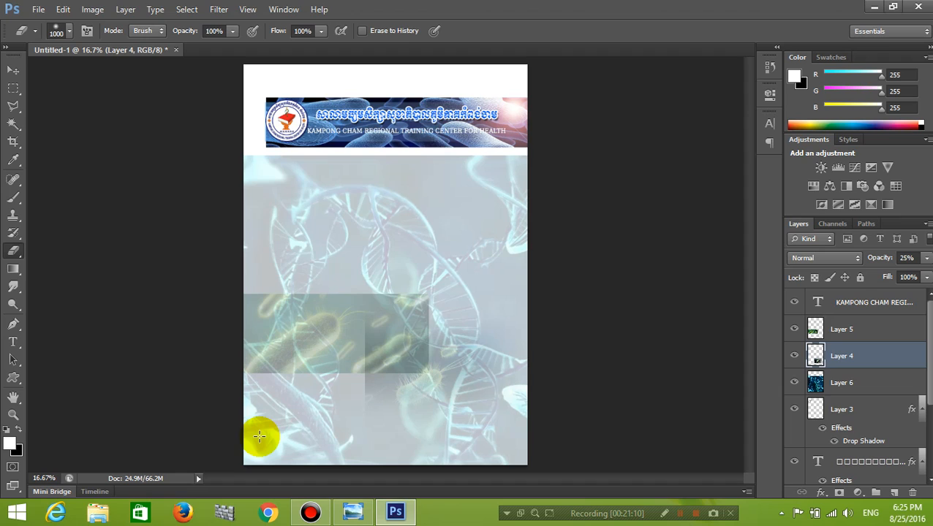
pyautogui.click(293, 298)
pyautogui.click(329, 295)
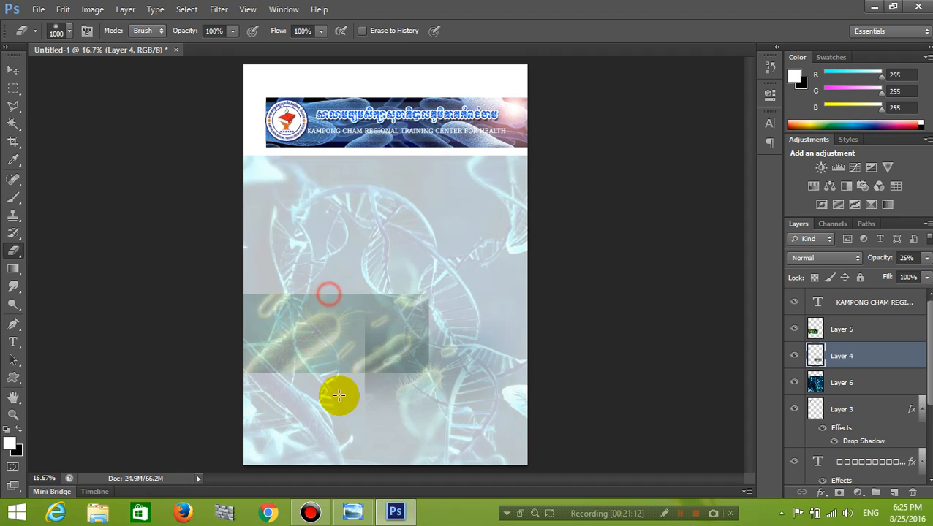
pyautogui.click(346, 255)
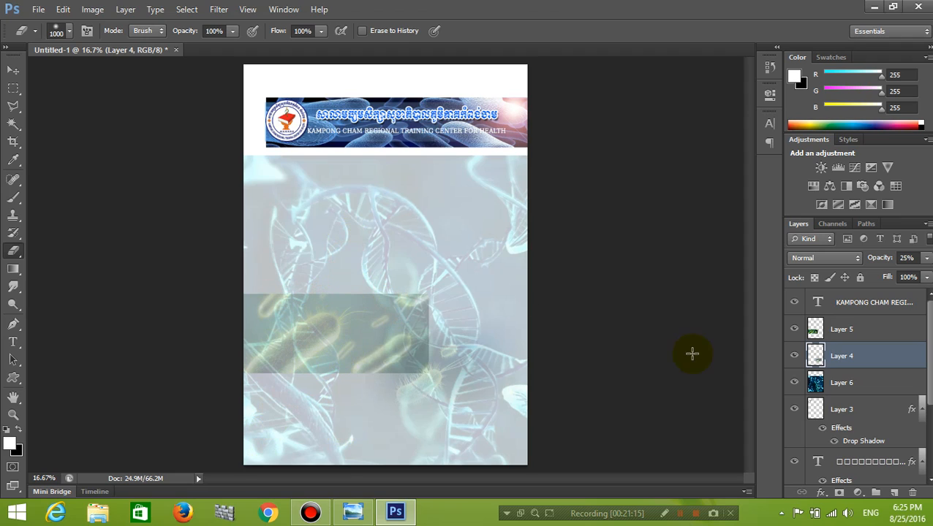
# On Layer 5, lightly erase the top edge and the lower-left band along the left edge.
pyautogui.click(873, 329)
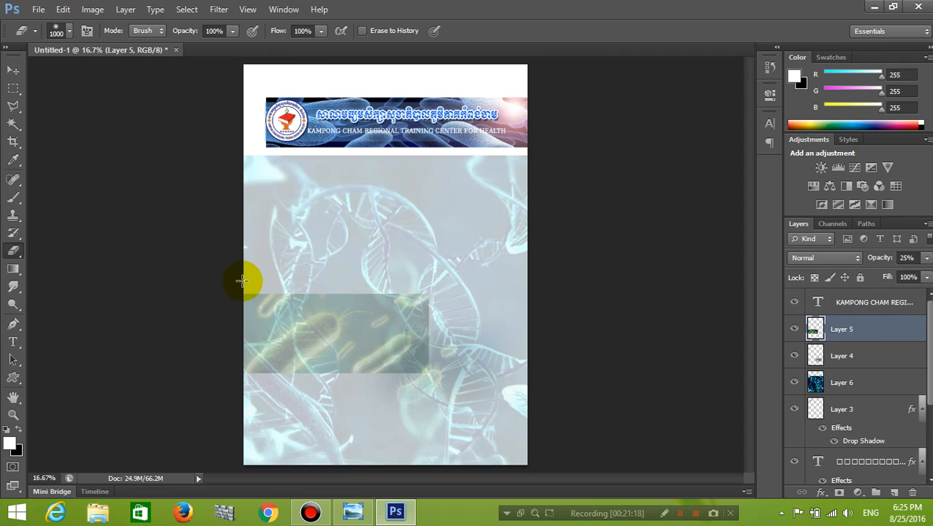
pyautogui.moveTo(240, 270); pyautogui.dragTo(466, 281)
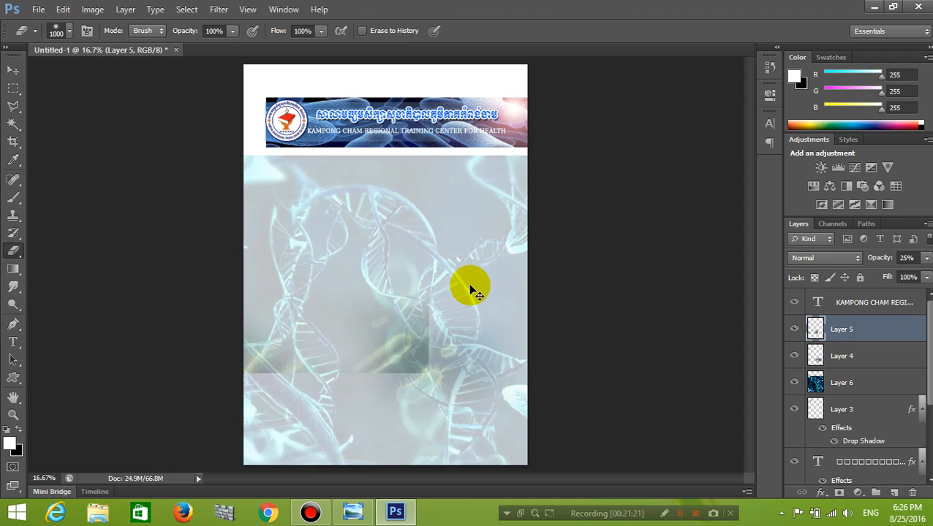
pyautogui.hotkey('ctrl', 'z')
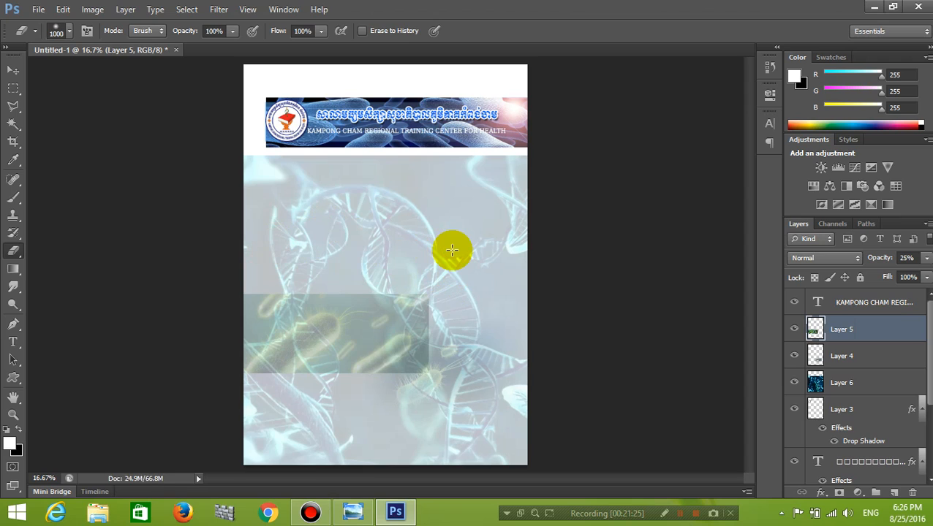
pyautogui.moveTo(245, 251)
pyautogui.mouseDown()
pyautogui.moveTo(425, 260)
pyautogui.moveTo(287, 264)
pyautogui.moveTo(248, 255)
pyautogui.mouseUp()
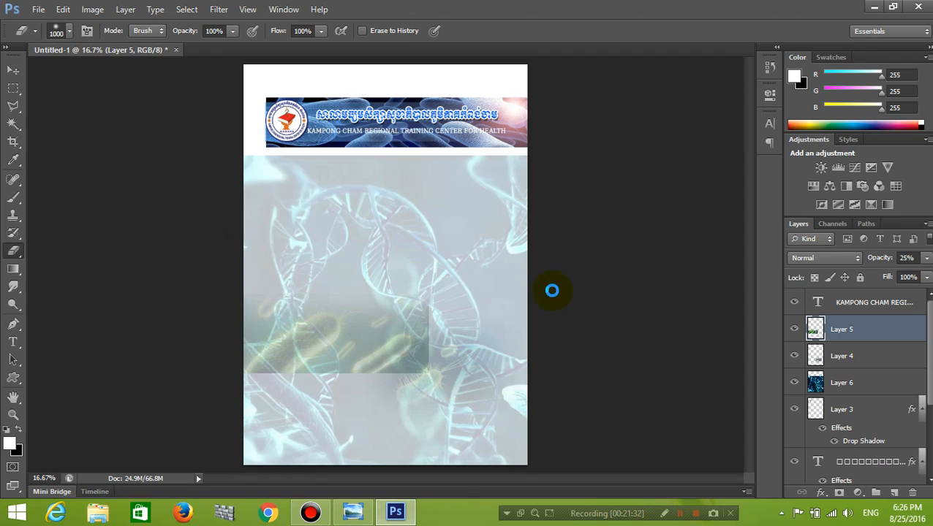
pyautogui.click(423, 276)
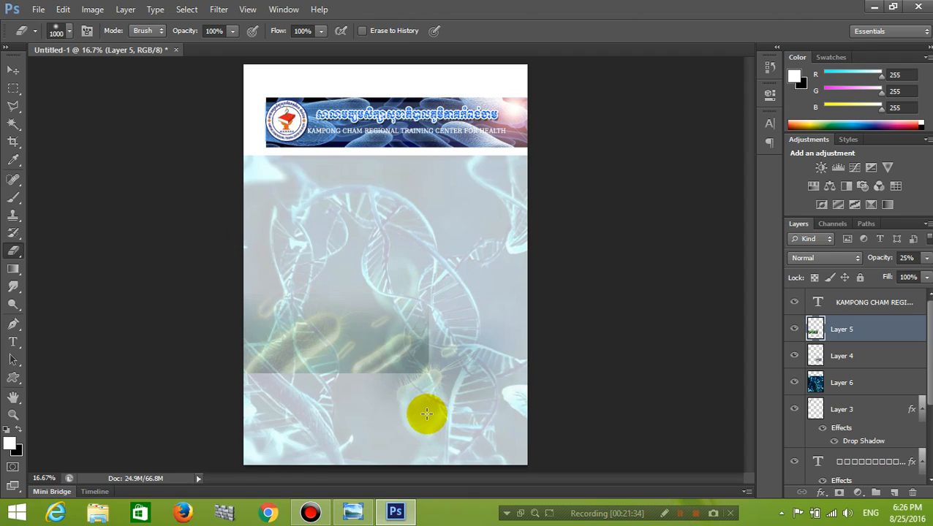
pyautogui.click(240, 396)
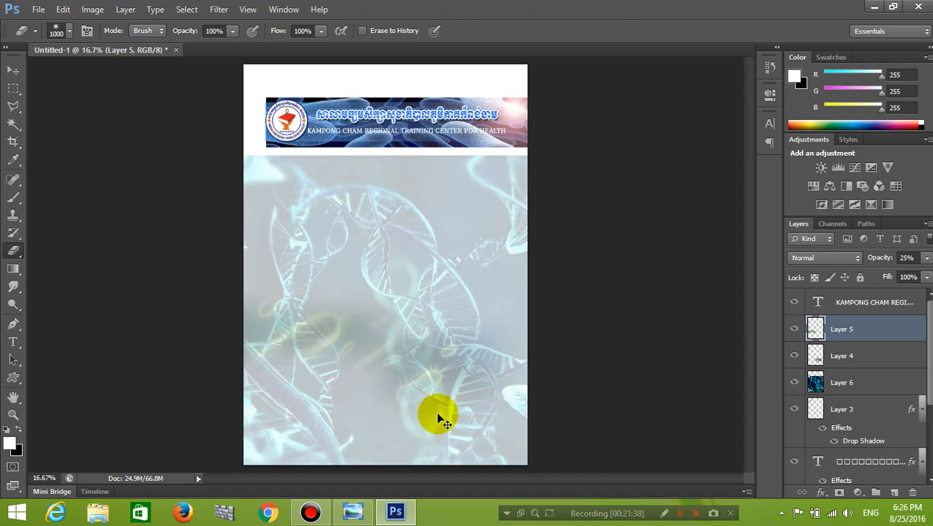
pyautogui.click(245, 417)
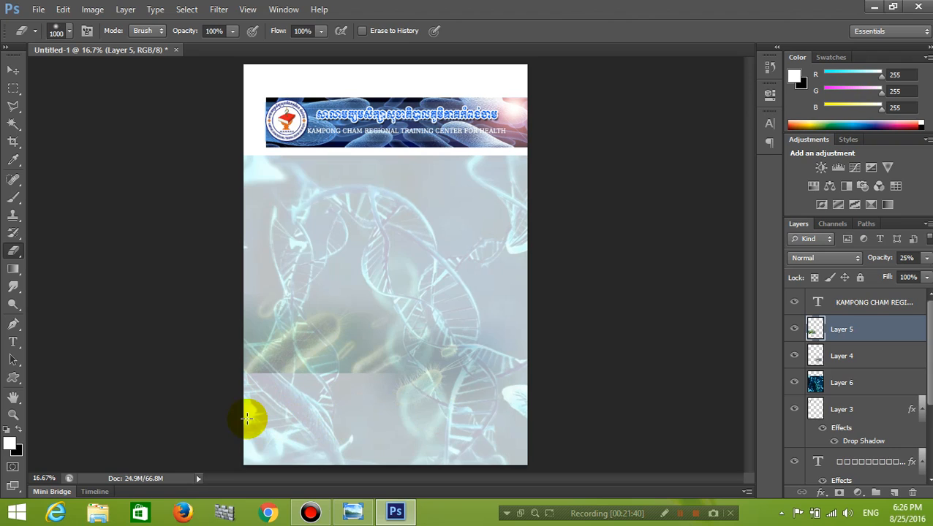
pyautogui.click(252, 421)
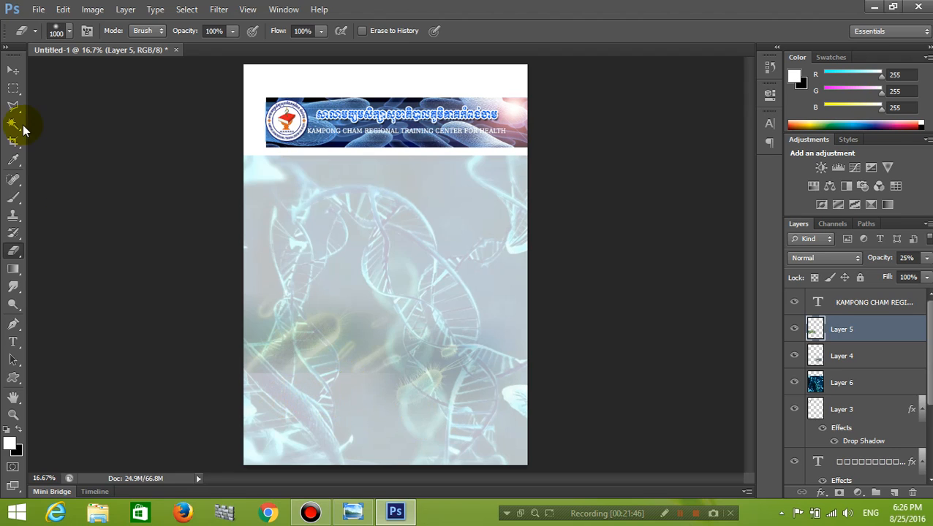
# Move Layer 5 down about 0.9 in, then enlarge Layer 4 to about 155% and shift it up.
pyautogui.click(19, 71)
pyautogui.moveTo(312, 335); pyautogui.dragTo(313, 361)
pyautogui.moveTo(472, 371); pyautogui.dragTo(468, 401)
pyautogui.hotkey('ctrl', 't')
pyautogui.moveTo(522, 348); pyautogui.dragTo(551, 292)
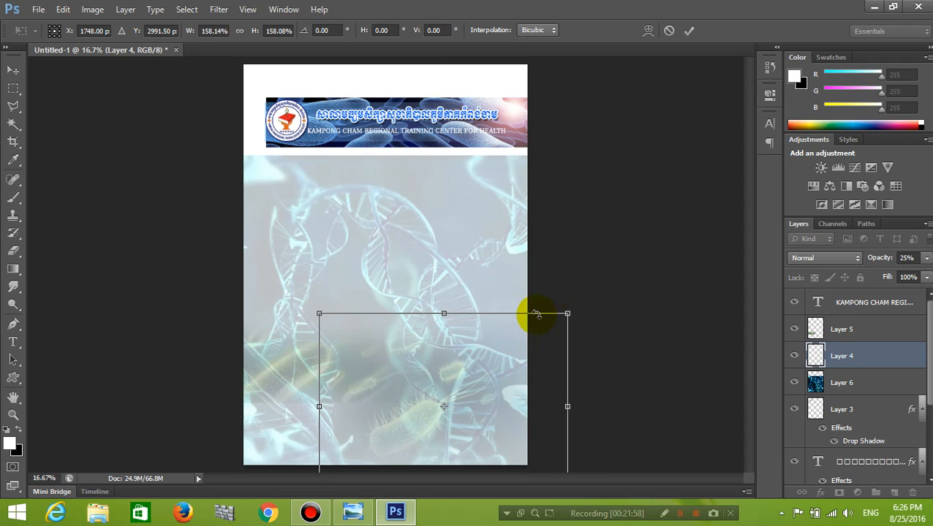
pyautogui.moveTo(512, 355); pyautogui.dragTo(515, 341)
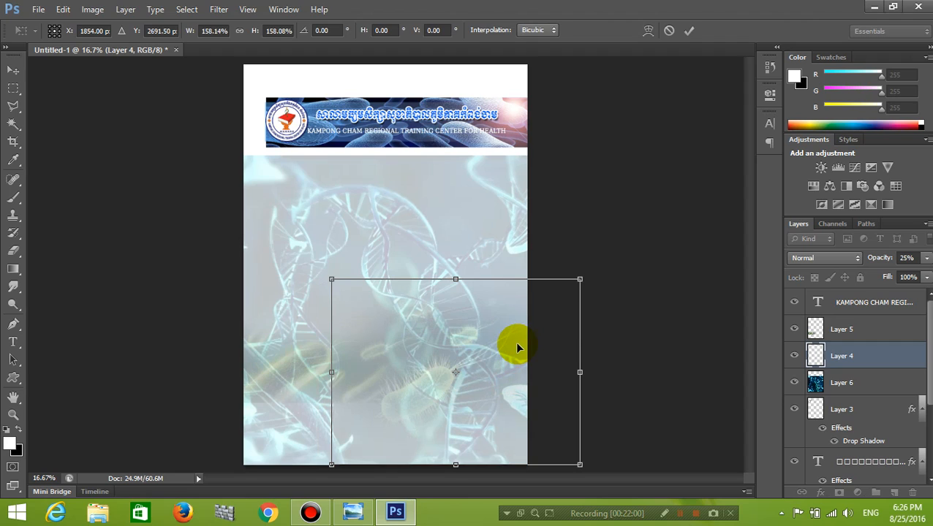
pyautogui.press('Return')
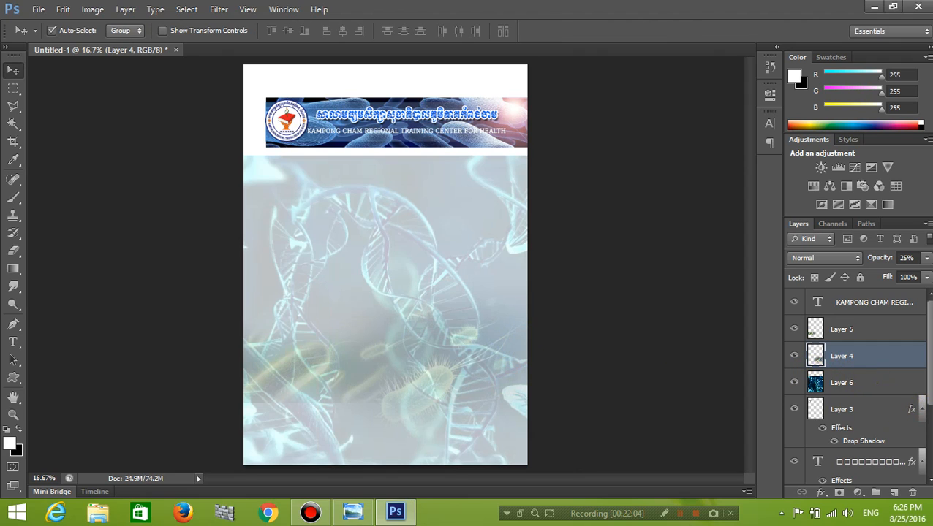
pyautogui.scroll(-3, 923, 369)
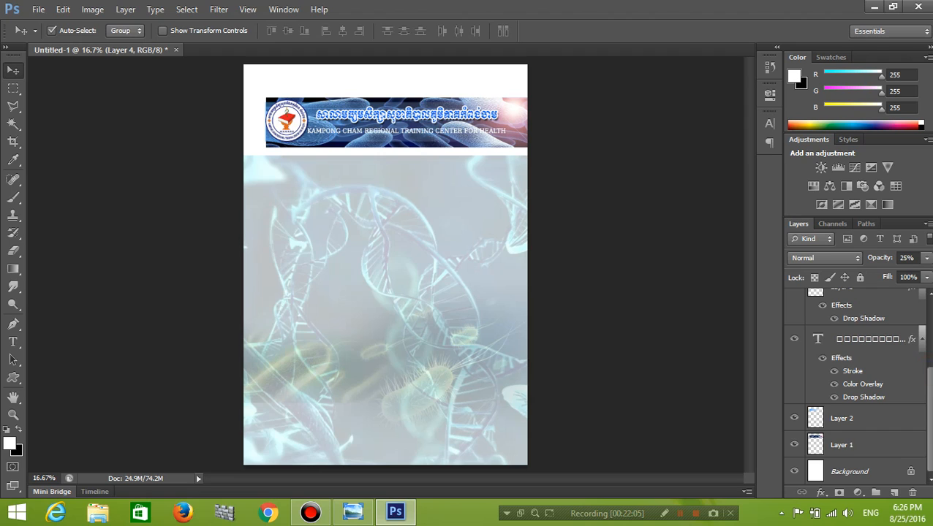
pyautogui.click(924, 345)
pyautogui.click(923, 366)
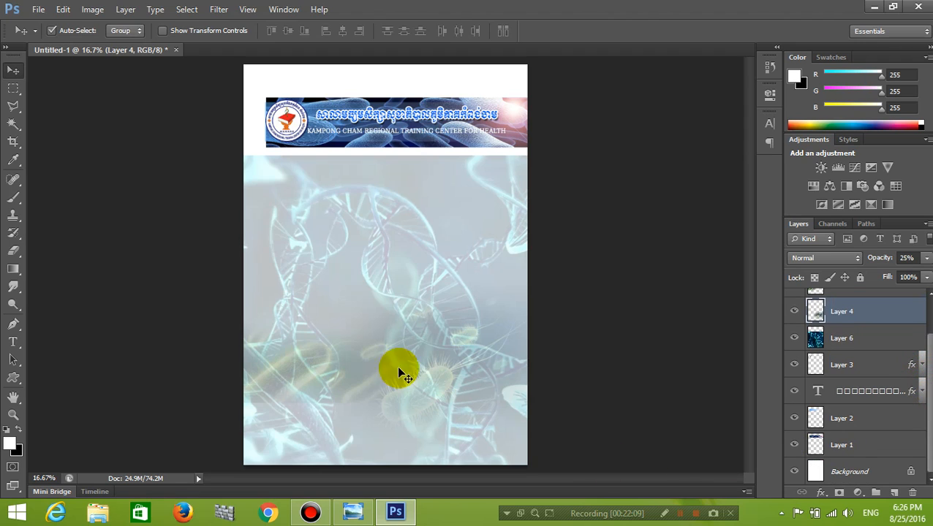
pyautogui.moveTo(366, 515)
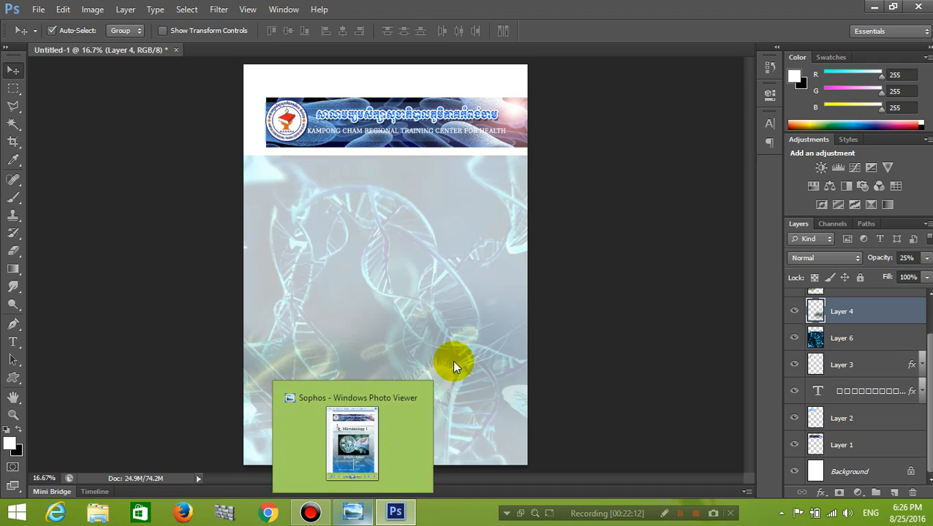
pyautogui.click(353, 512)
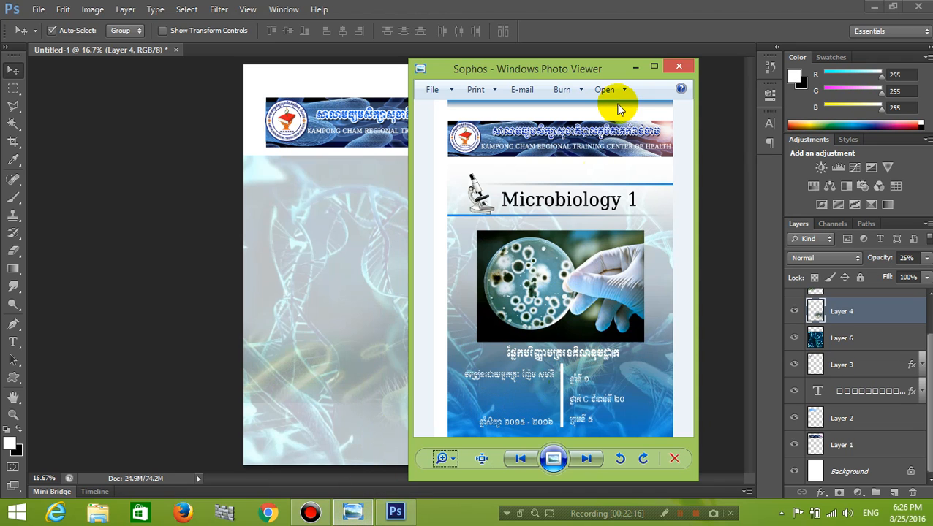
pyautogui.click(635, 68)
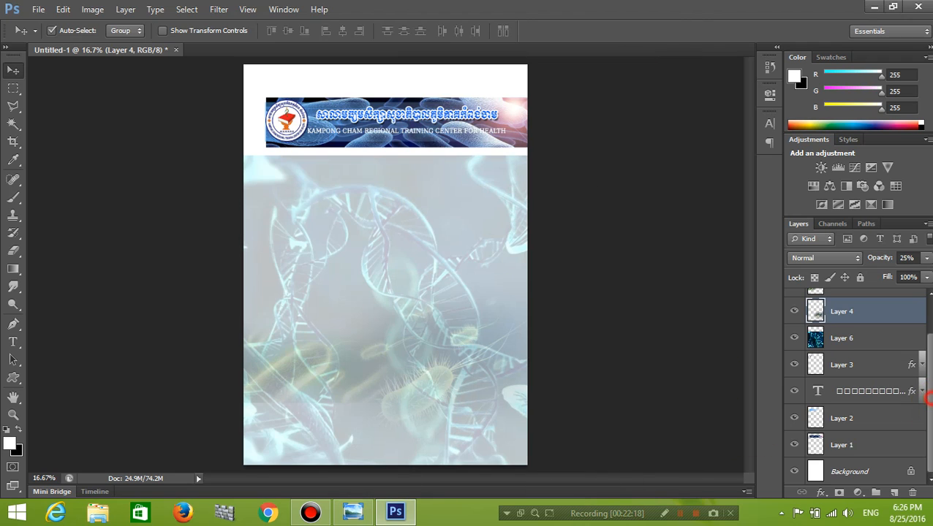
# Create a layer above Layer 1 with a blue-to-transparent gradient rising from the cover's bottom.
pyautogui.click(875, 429)
pyautogui.click(876, 445)
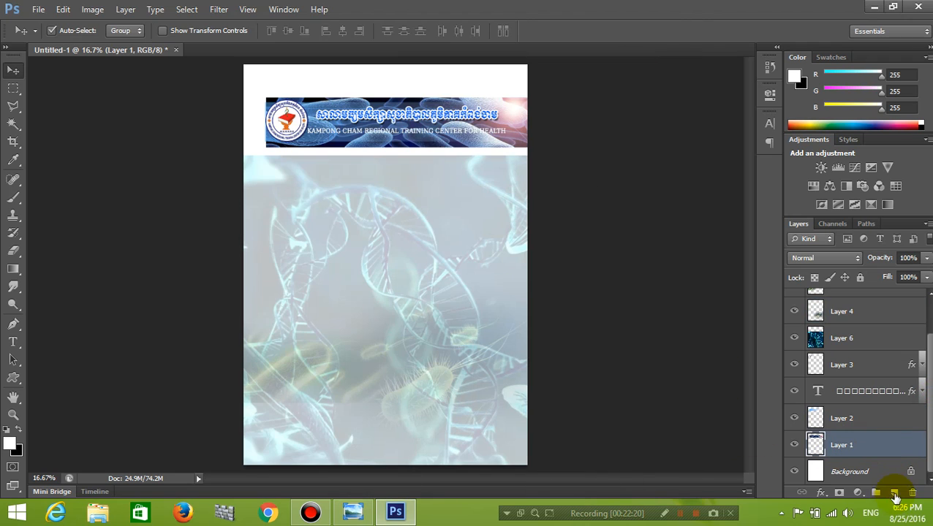
pyautogui.click(894, 494)
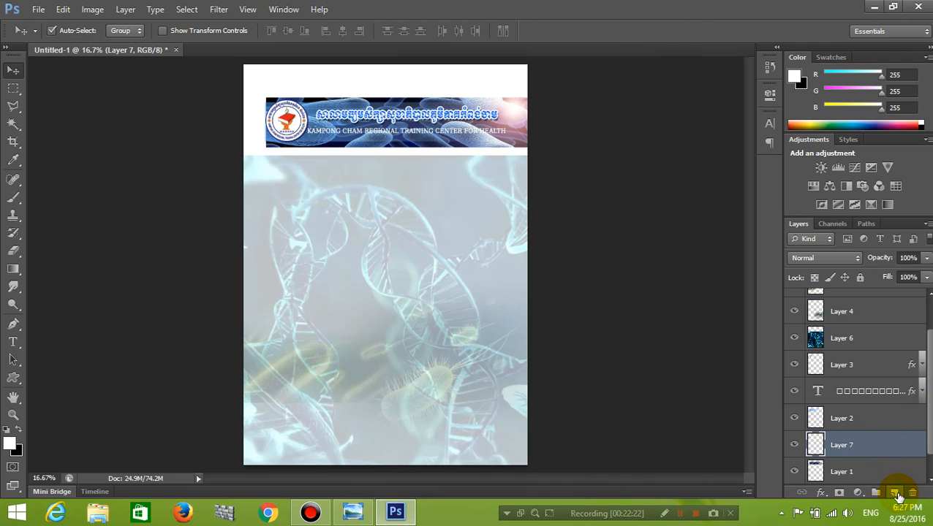
pyautogui.click(13, 269)
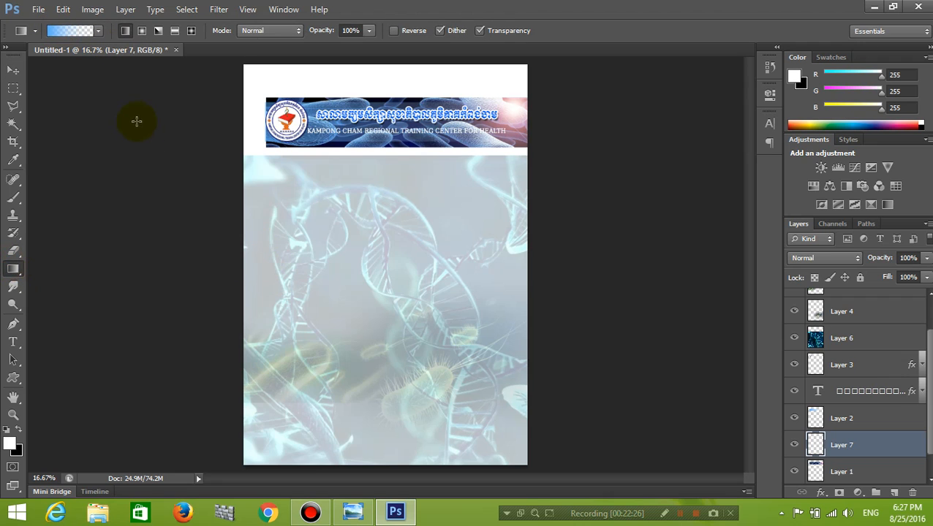
pyautogui.click(53, 30)
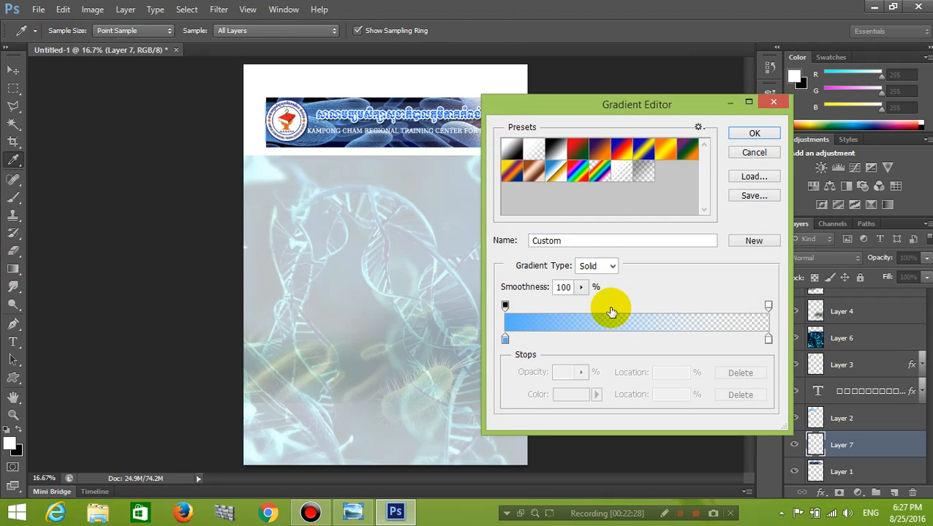
pyautogui.click(752, 134)
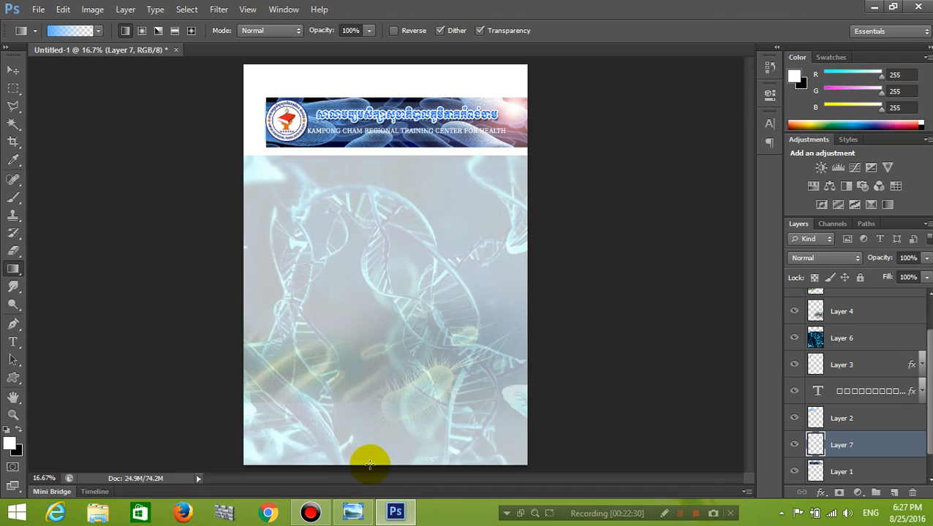
pyautogui.moveTo(371, 468); pyautogui.dragTo(396, 168)
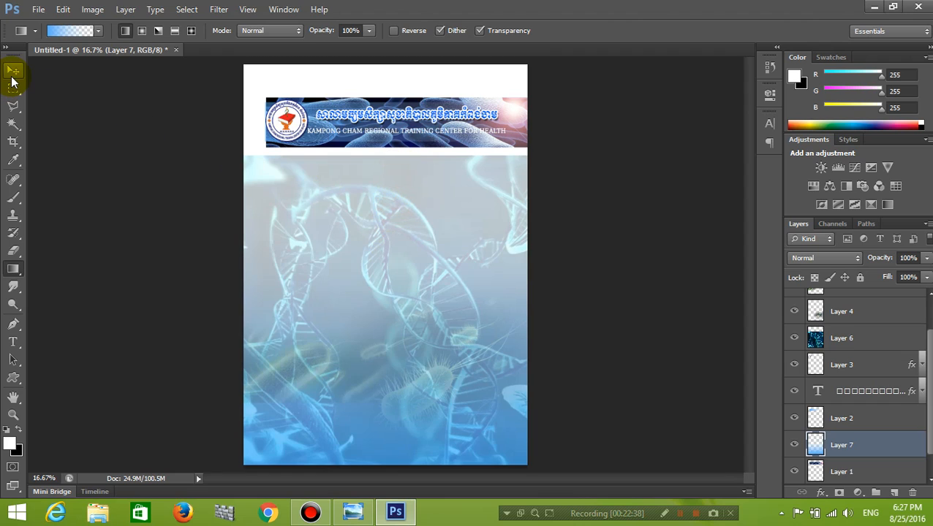
pyautogui.click(13, 76)
pyautogui.click(406, 255)
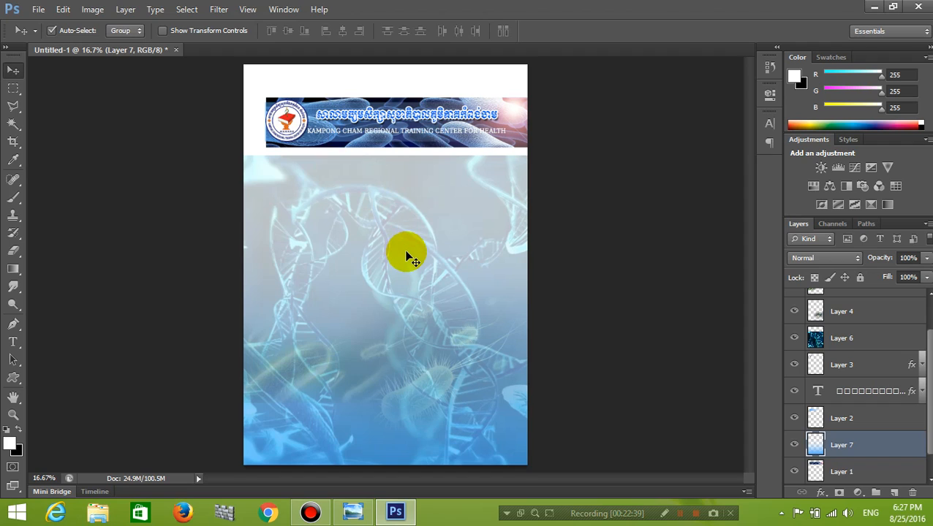
# Erase the DNA layer's top edge just below the header so it fades into white.
pyautogui.click(866, 347)
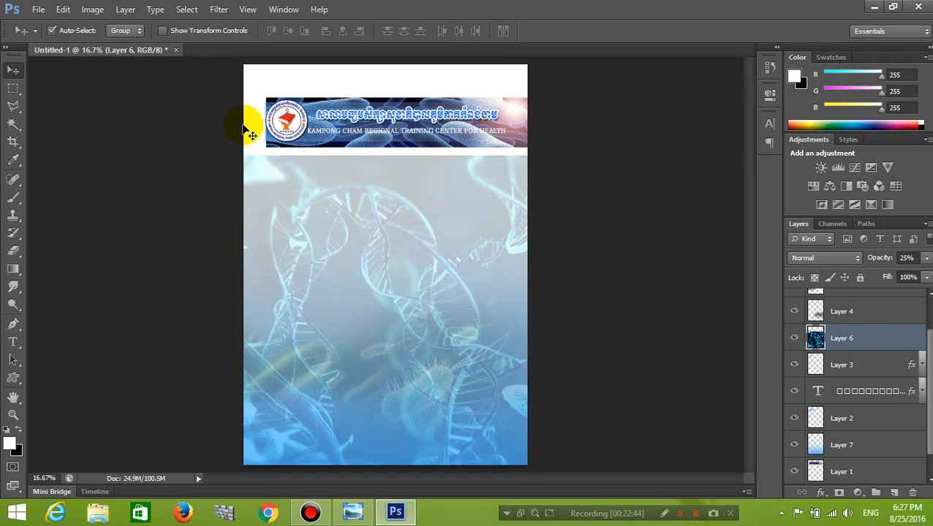
pyautogui.click(884, 340)
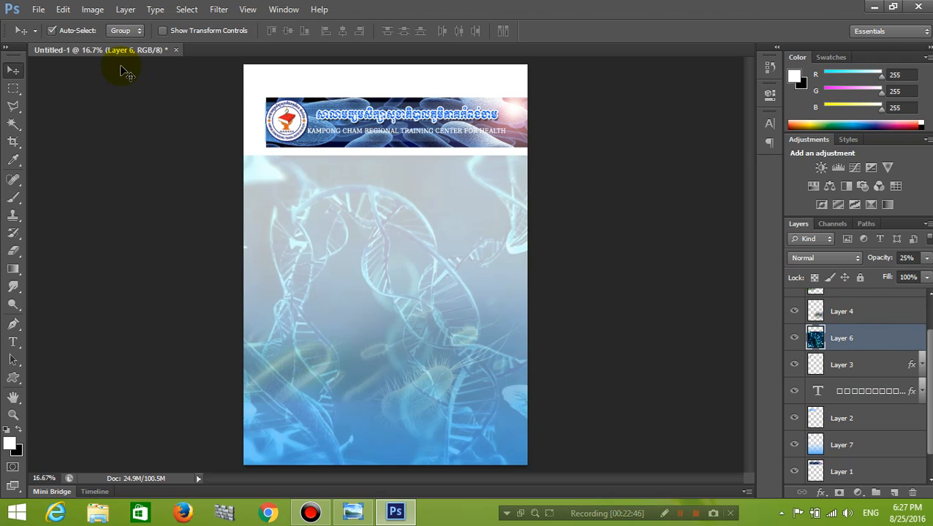
pyautogui.click(13, 251)
pyautogui.click(239, 124)
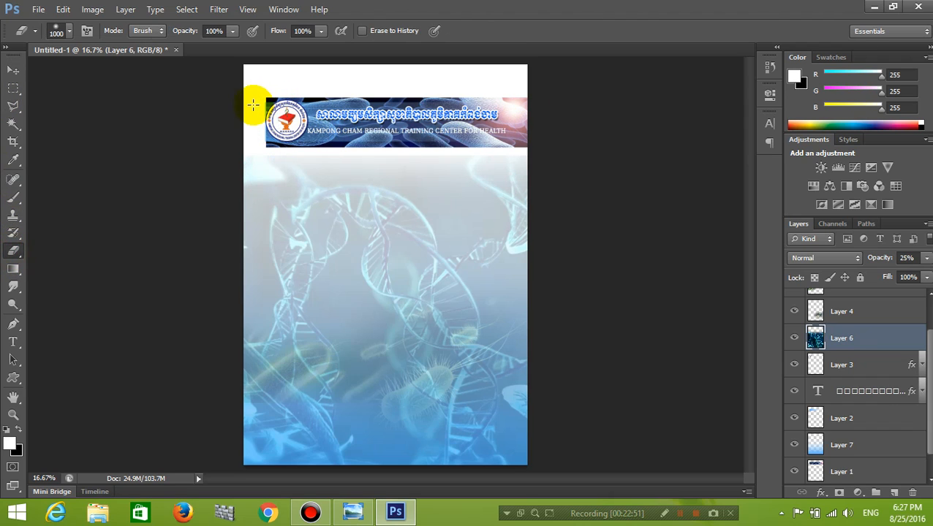
pyautogui.click(238, 130)
pyautogui.click(549, 159)
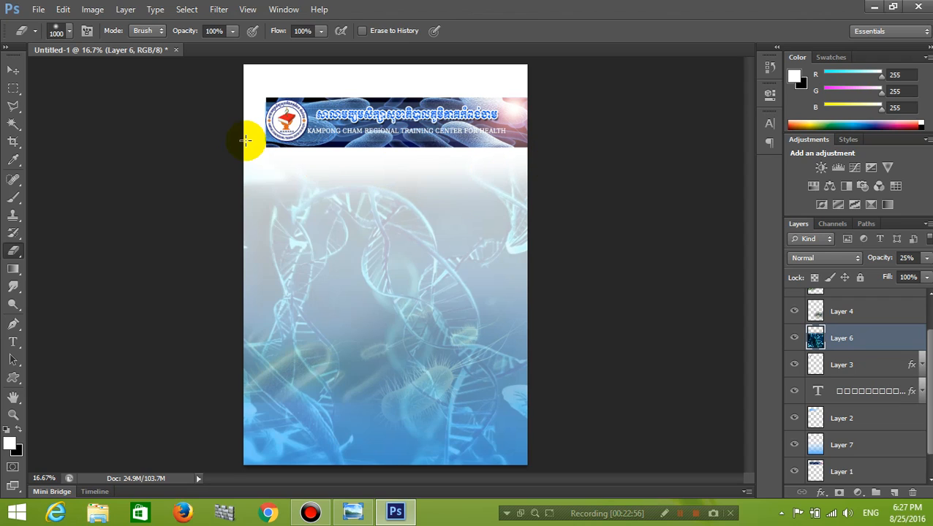
pyautogui.click(13, 70)
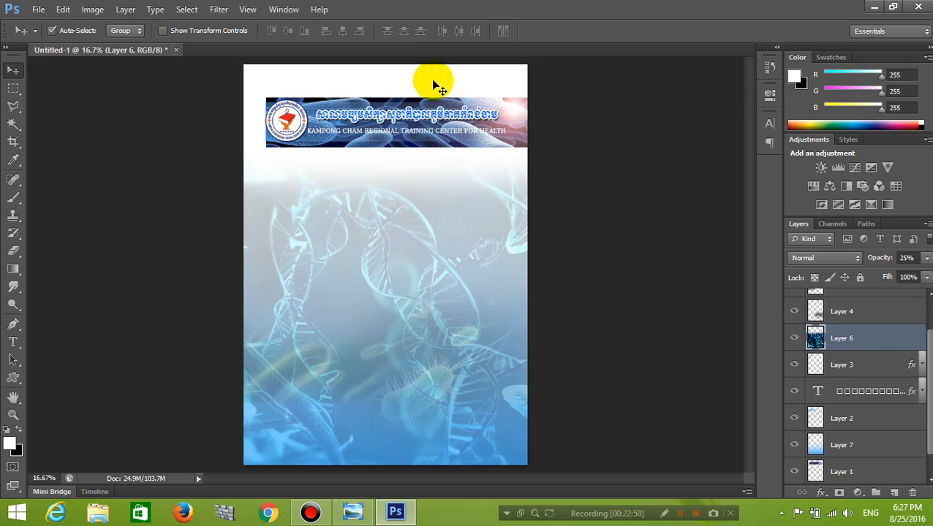
pyautogui.scroll(-1, 862, 387)
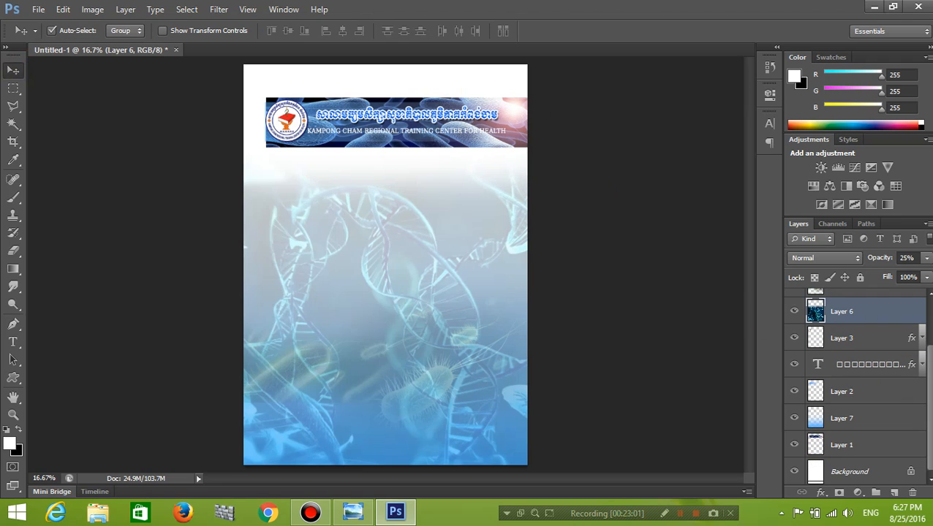
# Add a new layer above Layer 7 and glance at the reference cover design.
pyautogui.click(892, 417)
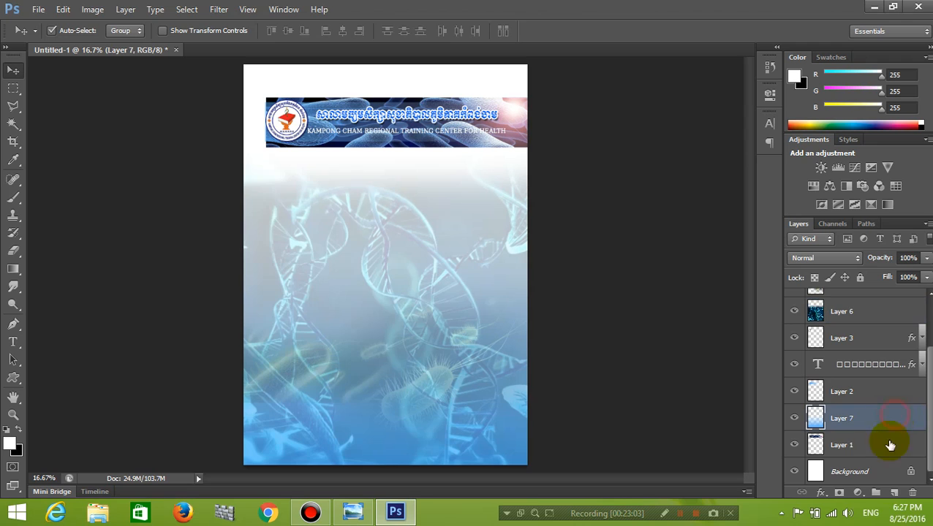
pyautogui.click(893, 494)
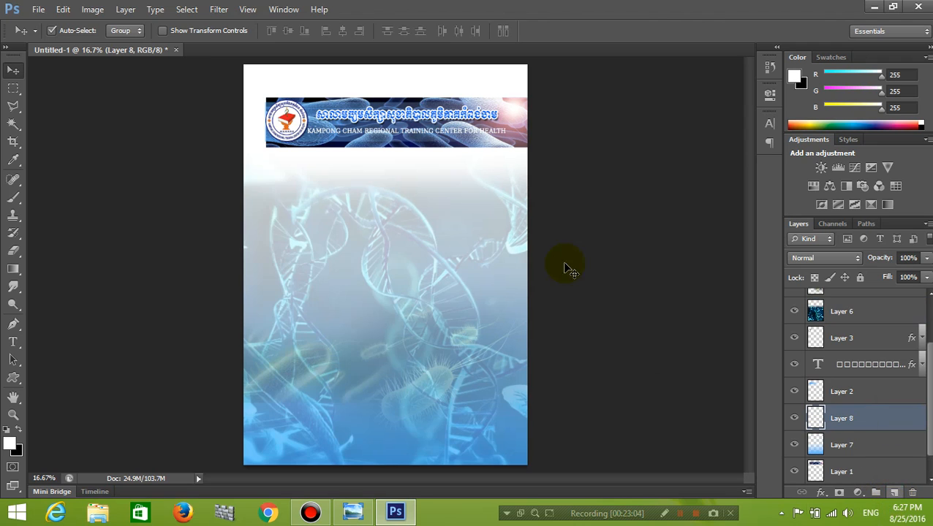
pyautogui.click(354, 513)
pyautogui.click(554, 107)
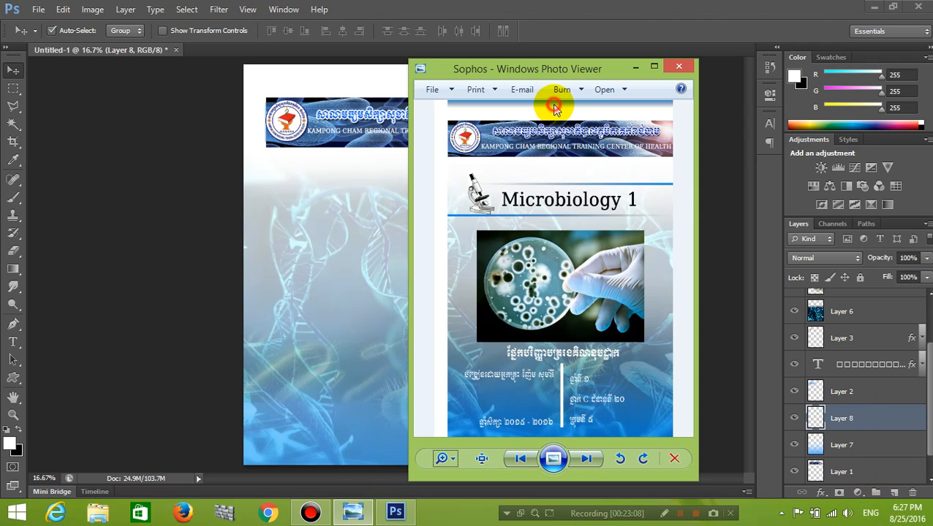
pyautogui.click(636, 67)
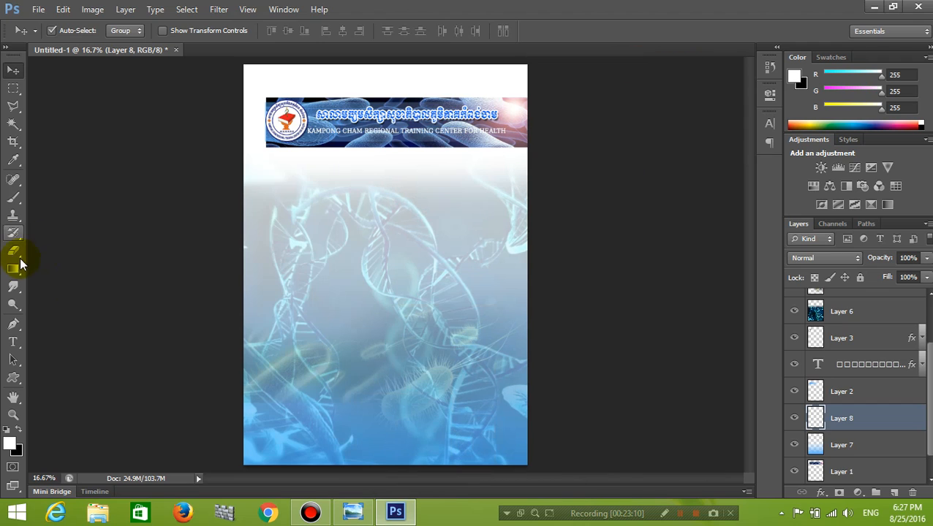
# Draw a blue gradient down from the page's top edge, then bring the reference cover back.
pyautogui.click(16, 268)
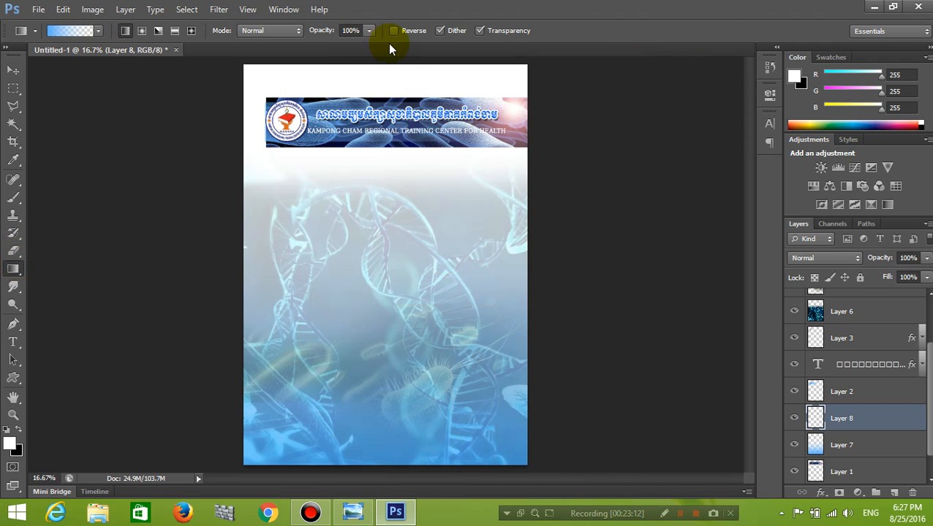
pyautogui.moveTo(383, 61); pyautogui.dragTo(383, 76)
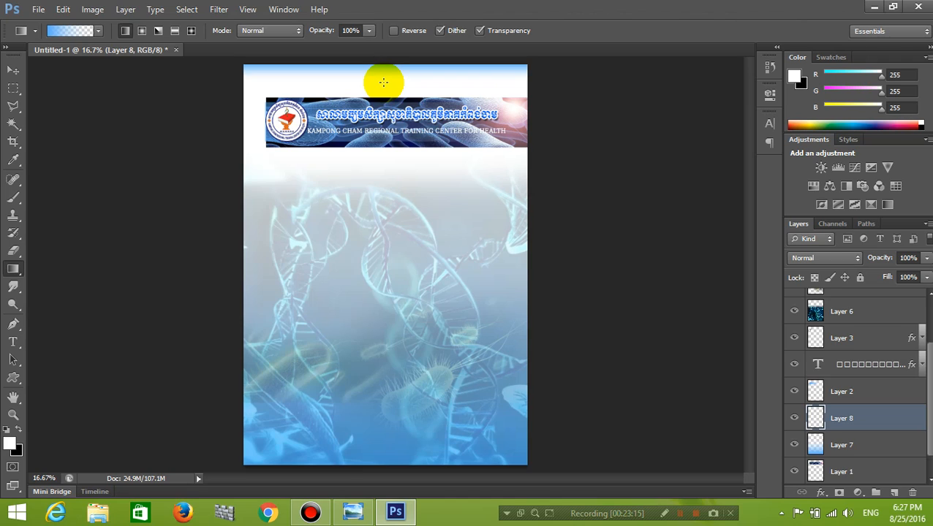
pyautogui.click(15, 74)
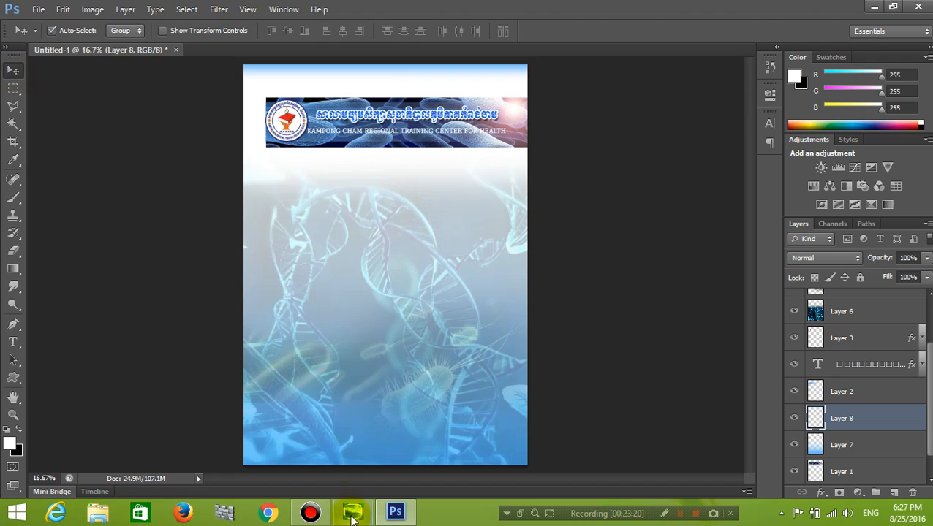
pyautogui.moveTo(370, 517)
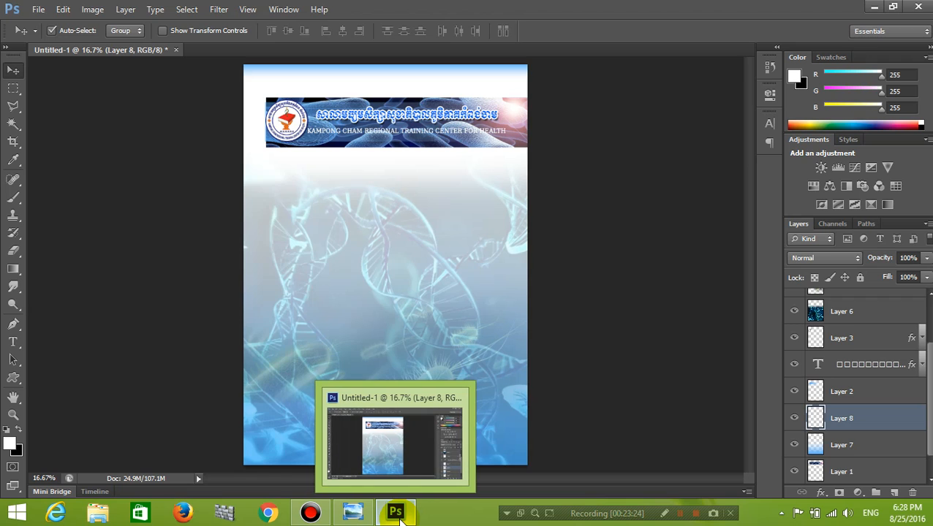
pyautogui.click(372, 515)
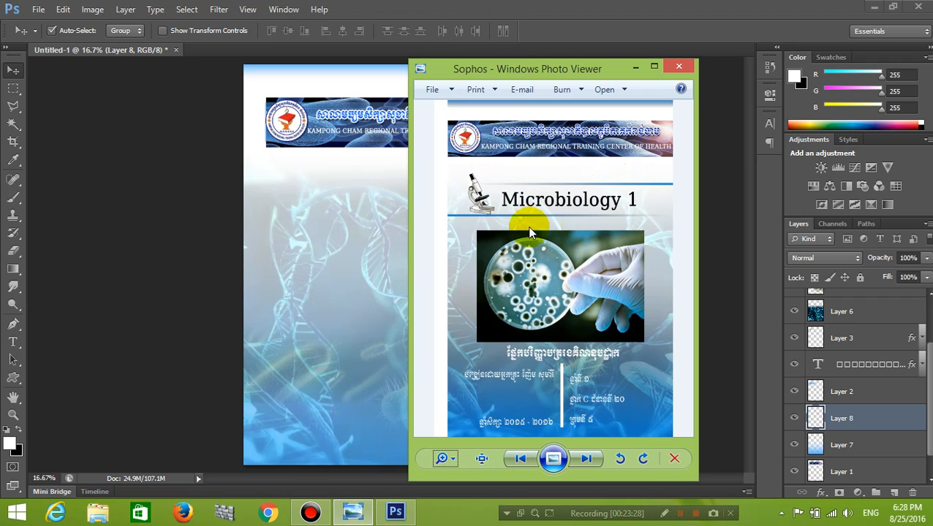
# Open microscope-clip-art-44865.jpg, copy it onto the cover as a new layer, and close its window.
pyautogui.click(635, 68)
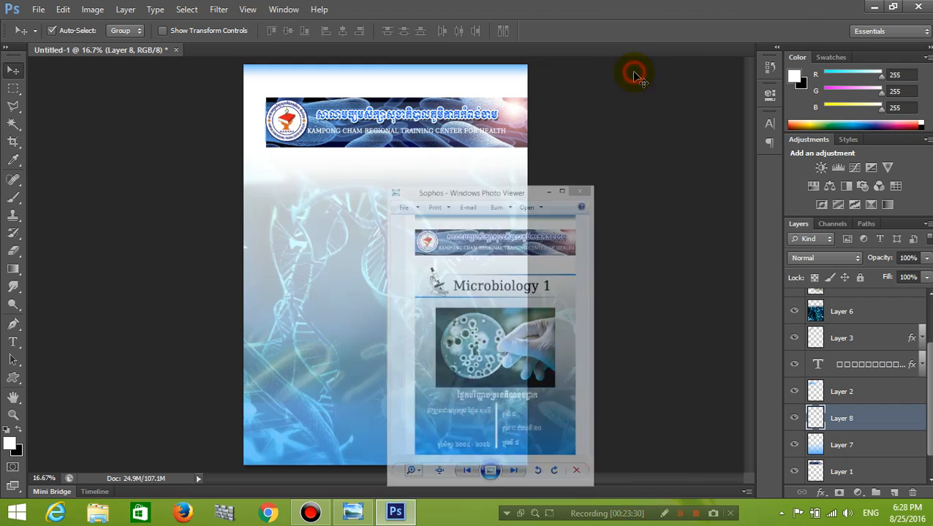
pyautogui.click(38, 9)
pyautogui.click(51, 38)
pyautogui.click(653, 223)
pyautogui.click(751, 402)
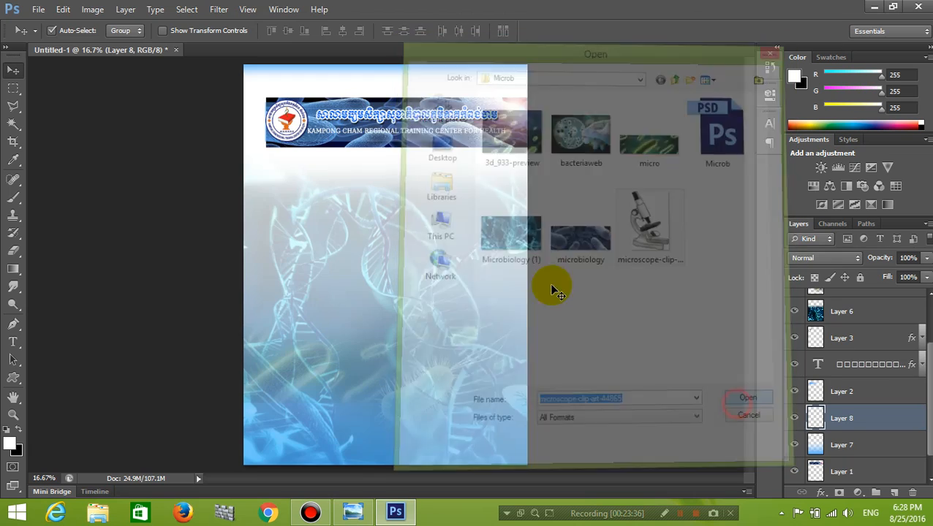
pyautogui.moveTo(261, 53); pyautogui.dragTo(398, 122)
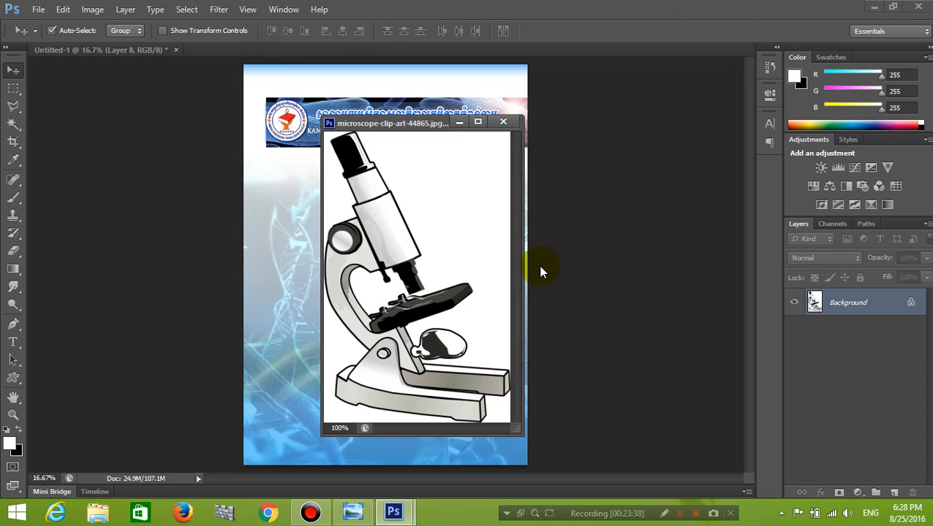
pyautogui.moveTo(366, 233); pyautogui.dragTo(333, 212)
pyautogui.click(503, 121)
# Undo the accidental shifts of the DNA background layer.
pyautogui.hotkey('ctrl', 'z')
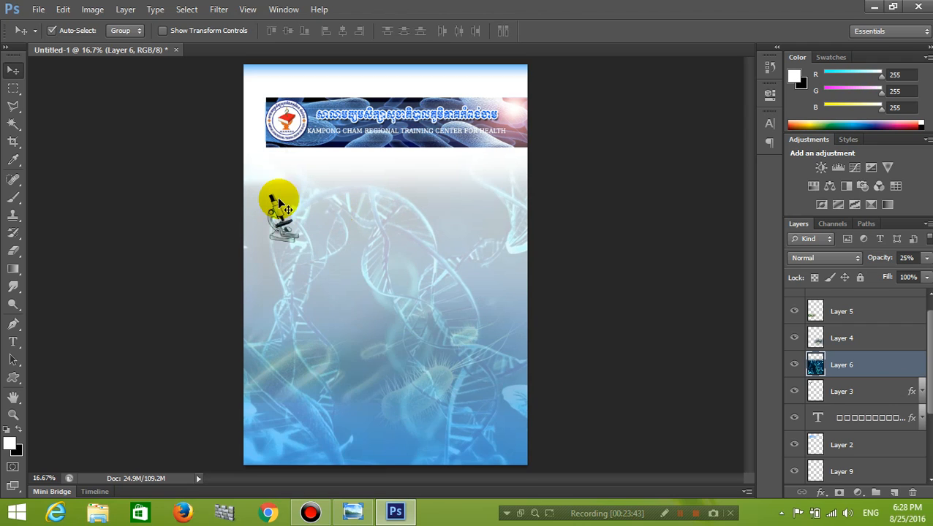
pyautogui.moveTo(290, 212); pyautogui.dragTo(302, 214)
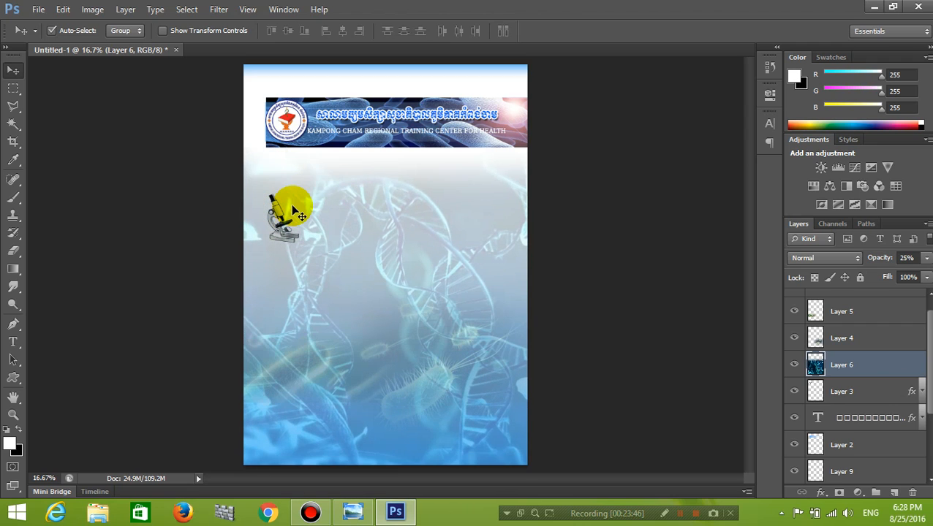
pyautogui.hotkey('ctrl', 'z')
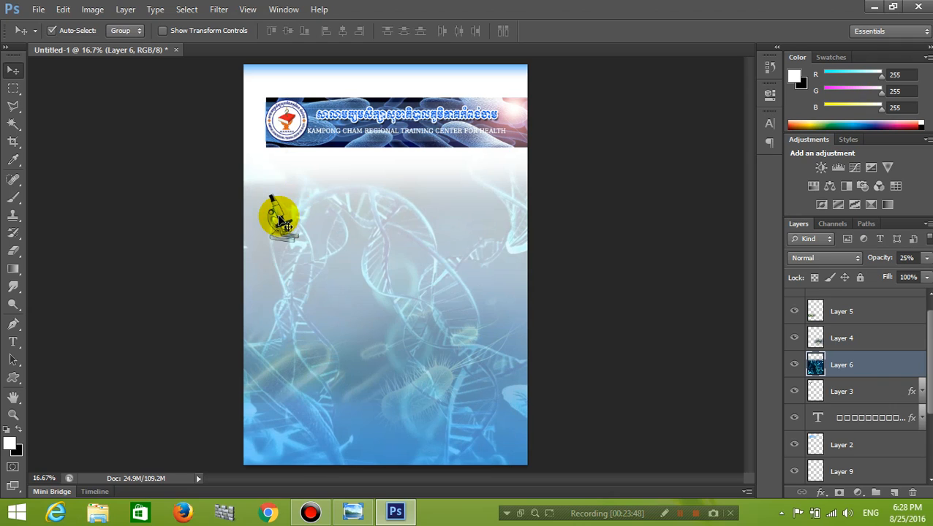
pyautogui.click(286, 243)
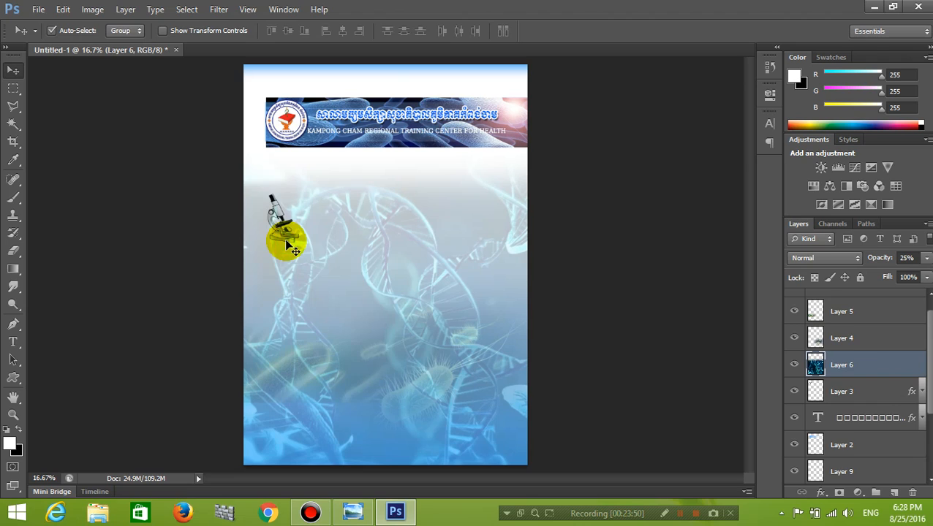
pyautogui.scroll(1, 916, 358)
pyautogui.scroll(-4, 916, 298)
pyautogui.scroll(-1, 855, 386)
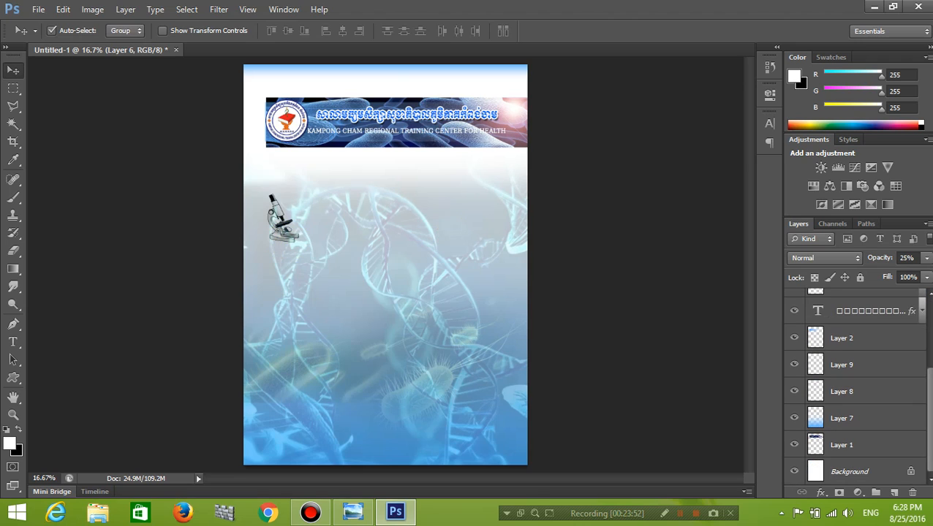
pyautogui.scroll(4, 848, 336)
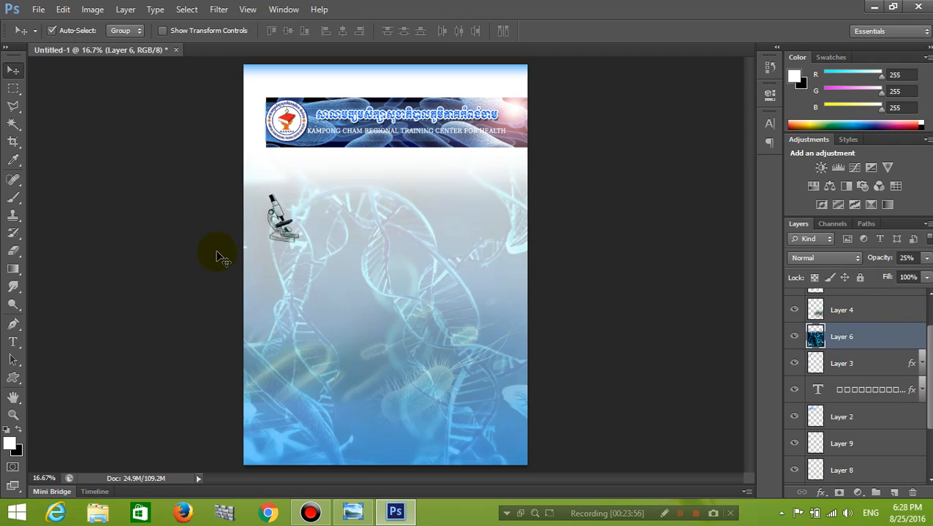
# Lock the DNA background Layer 6 with Lock All and shift the microscope slightly right.
pyautogui.click(290, 250)
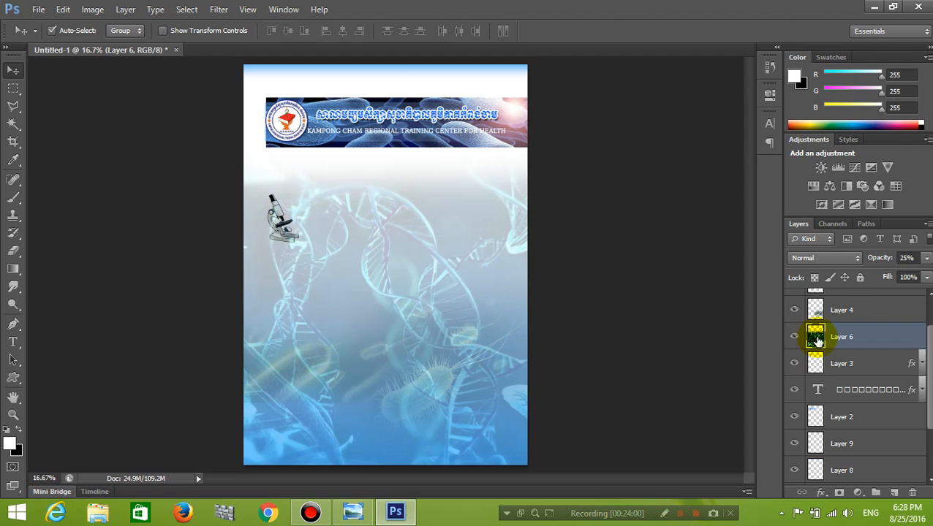
pyautogui.click(860, 277)
pyautogui.moveTo(281, 212); pyautogui.dragTo(329, 212)
# Raise microscope Layer 9 above Layer 4 and move it back toward the left edge.
pyautogui.moveTo(901, 444); pyautogui.dragTo(891, 295)
pyautogui.moveTo(928, 358); pyautogui.dragTo(923, 271)
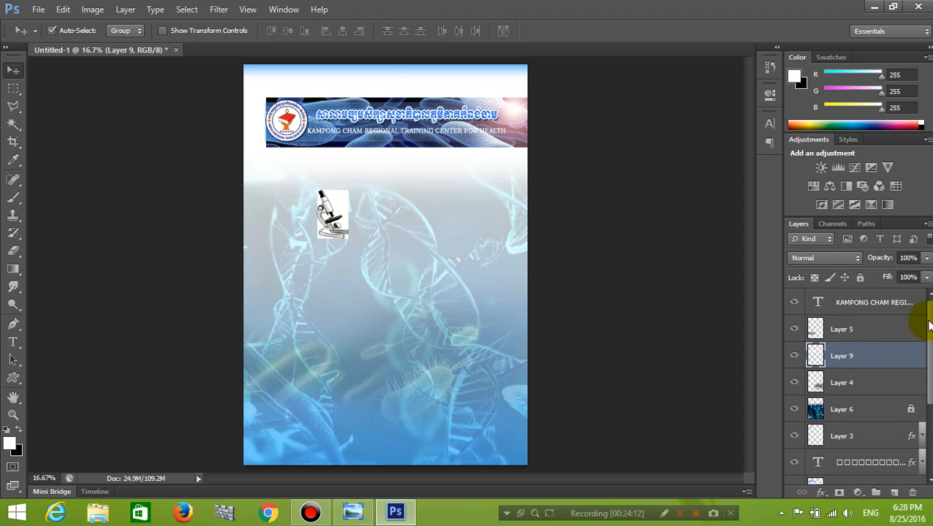
pyautogui.moveTo(332, 214); pyautogui.dragTo(288, 210)
pyautogui.hotkey('ctrl', '+')
pyautogui.hotkey('ctrl', '+')
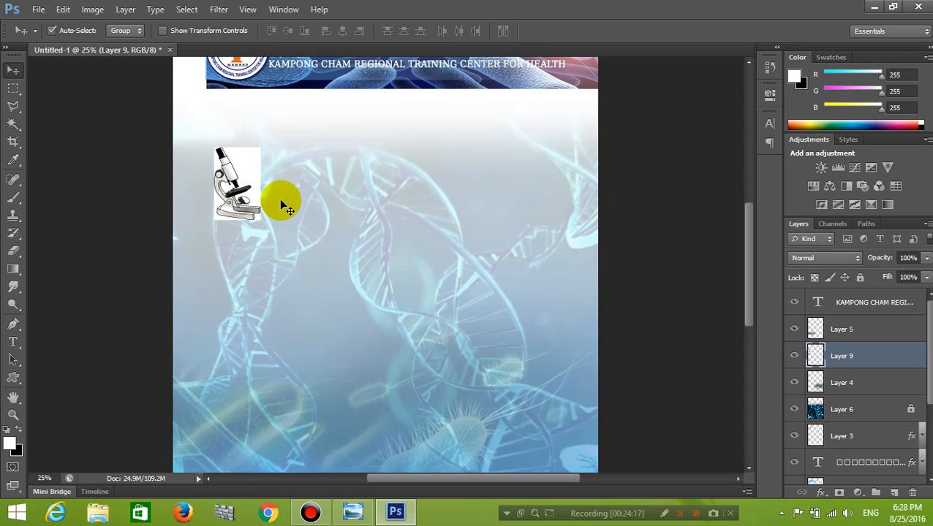
pyautogui.moveTo(13, 125); pyautogui.dragTo(52, 141)
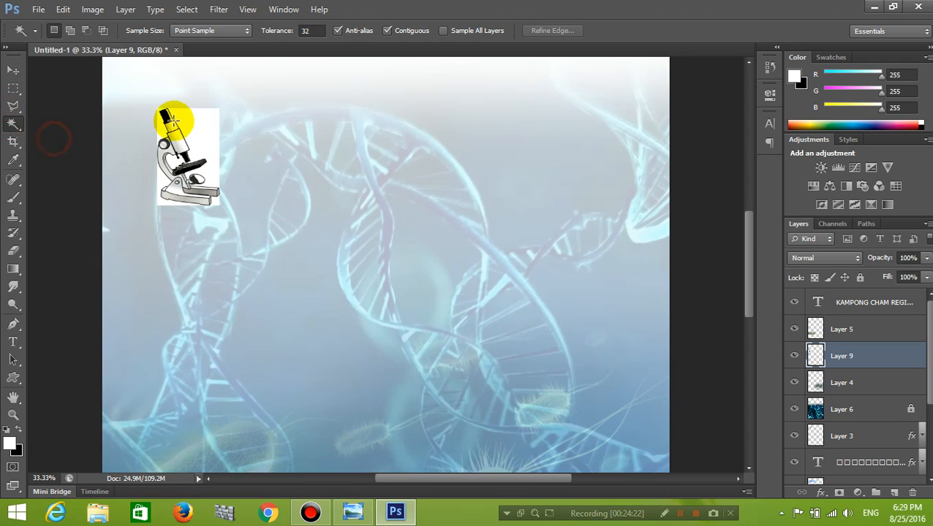
# Select the microscope's white backing with the Magic Wand, including the spaces around the tube and arm.
pyautogui.click(204, 127)
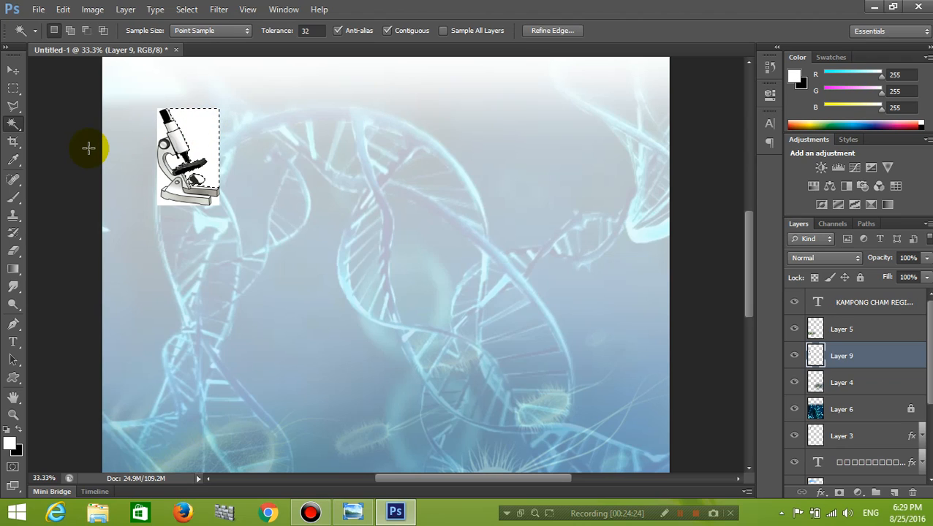
pyautogui.click(163, 188)
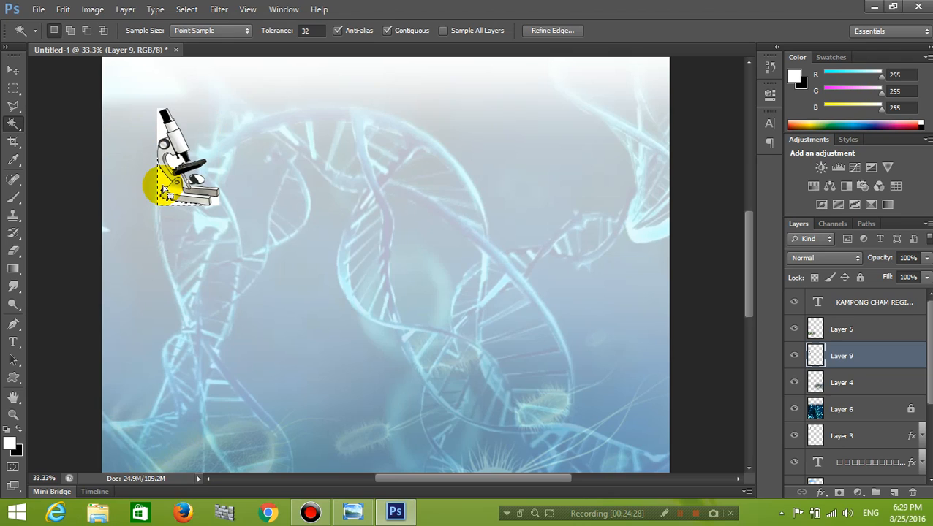
pyautogui.click(161, 129)
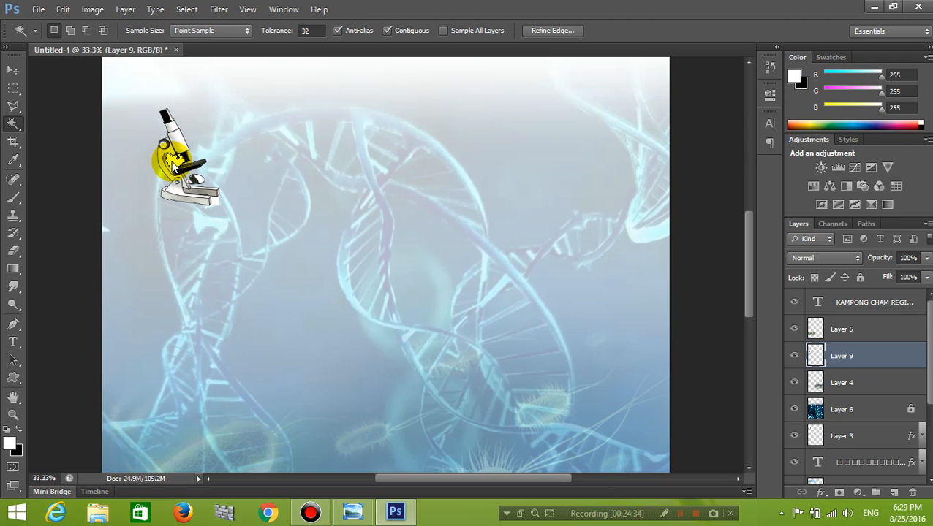
pyautogui.click(215, 205)
pyautogui.click(215, 199)
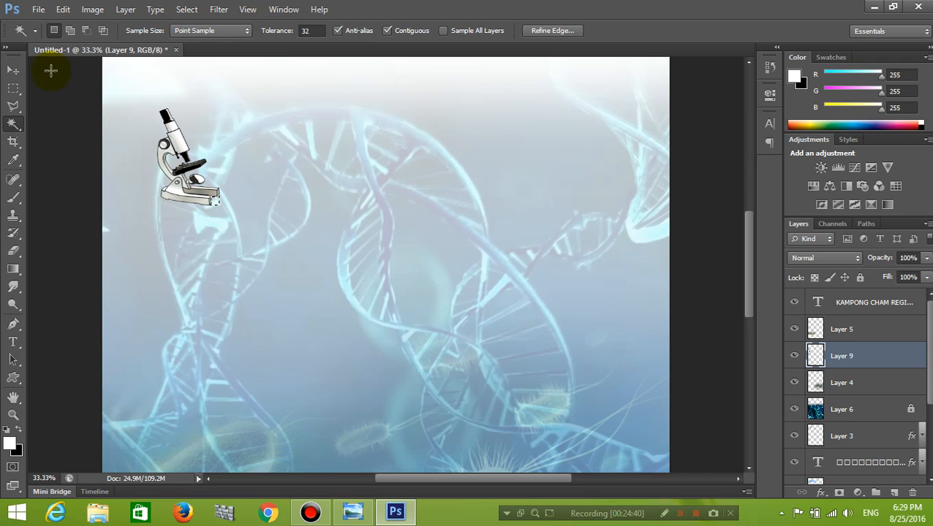
# Deselect and nudge the microscope slightly to the right.
pyautogui.click(13, 70)
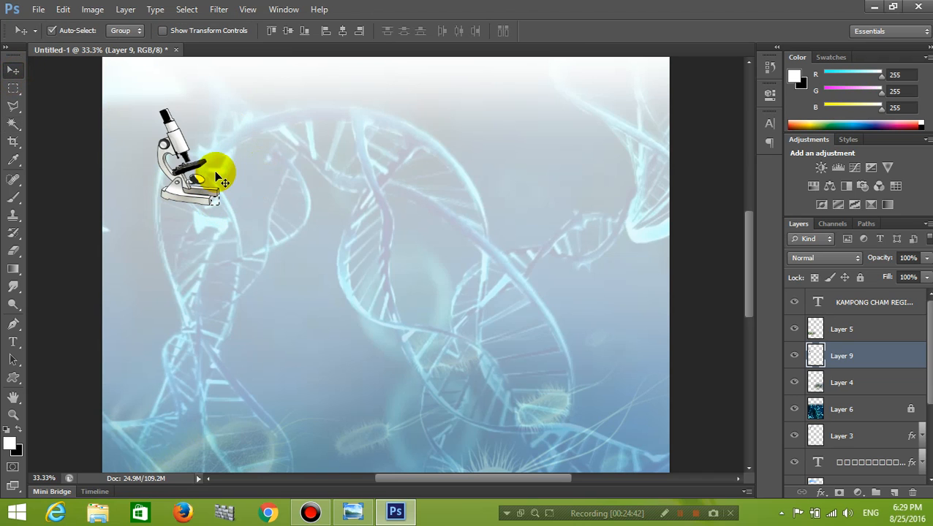
pyautogui.hotkey('ctrl', '-')
pyautogui.hotkey('ctrl', '-')
pyautogui.hotkey('ctrl', '+')
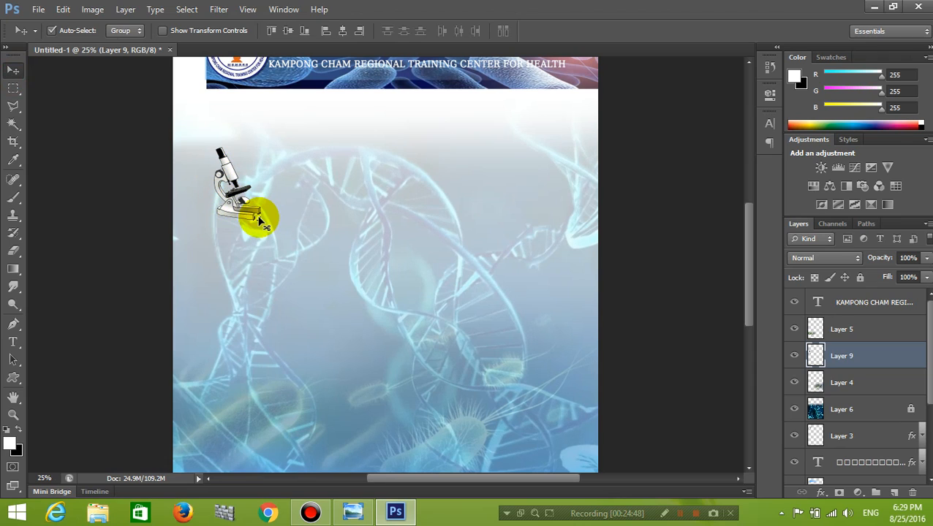
pyautogui.click(185, 9)
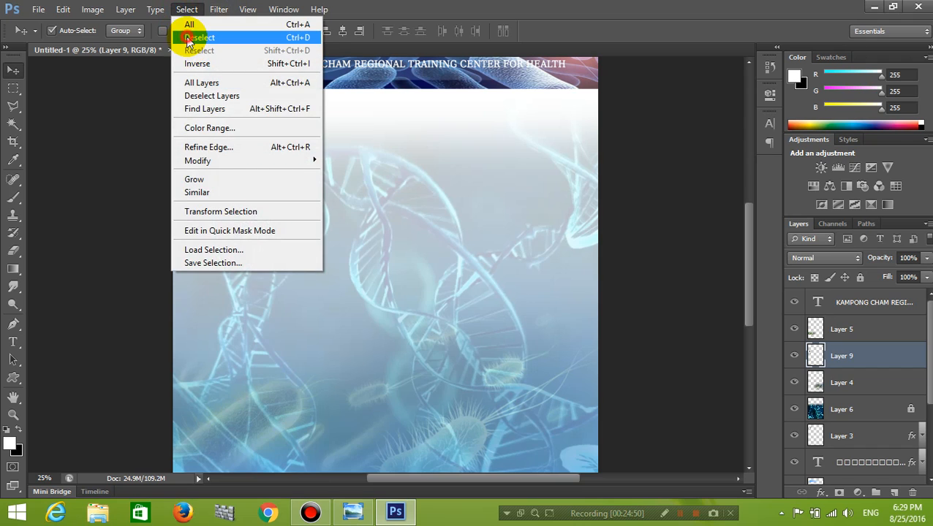
pyautogui.click(190, 37)
pyautogui.moveTo(237, 211)
pyautogui.mouseDown()
pyautogui.moveTo(242, 216)
pyautogui.moveTo(241, 207)
pyautogui.mouseUp()
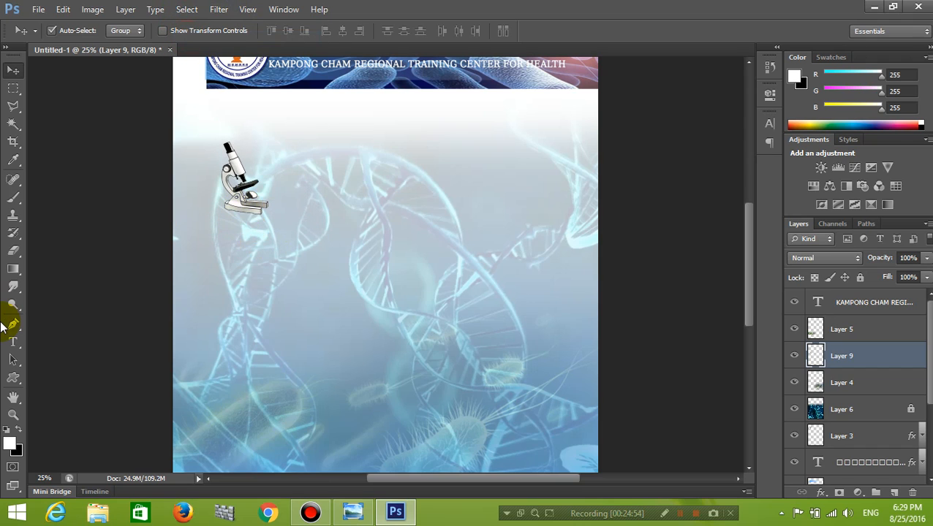
# Start a 36 pt text line beside the microscope and type Microbiology1.
pyautogui.click(352, 513)
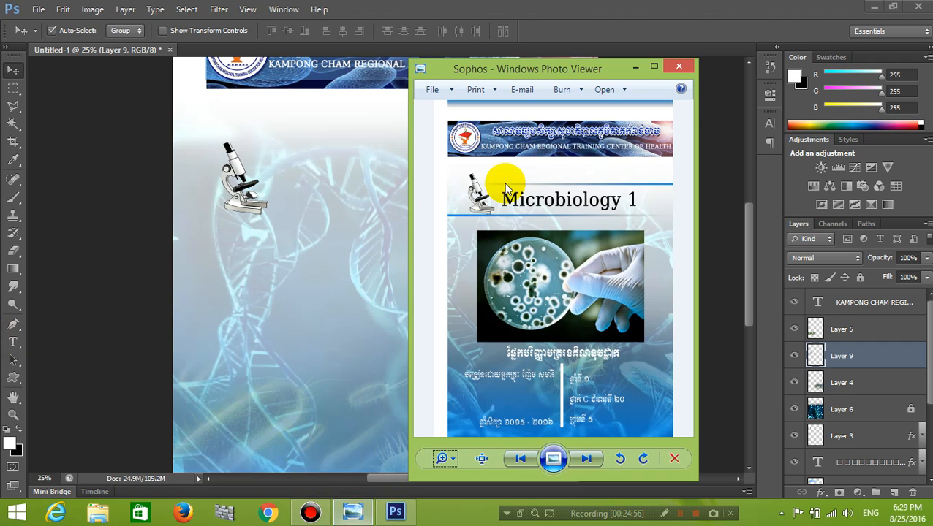
pyautogui.click(637, 67)
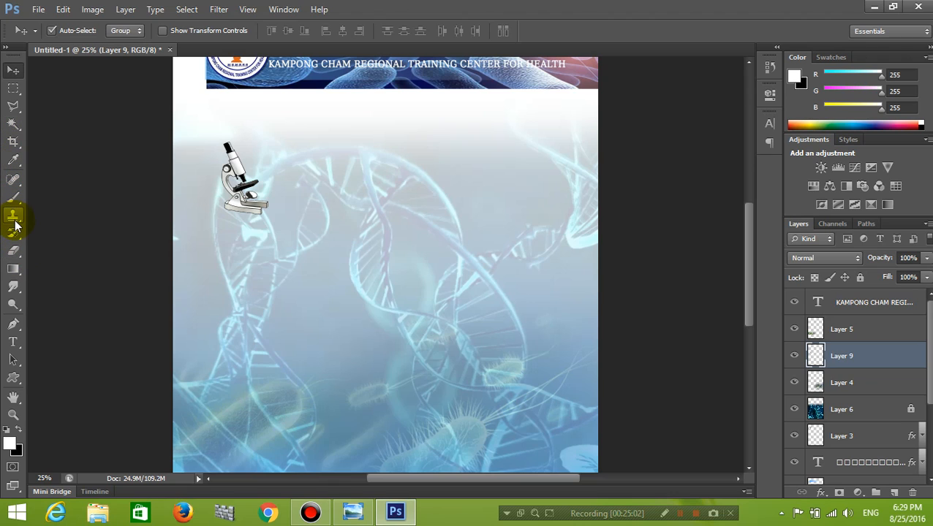
pyautogui.click(13, 341)
pyautogui.click(276, 192)
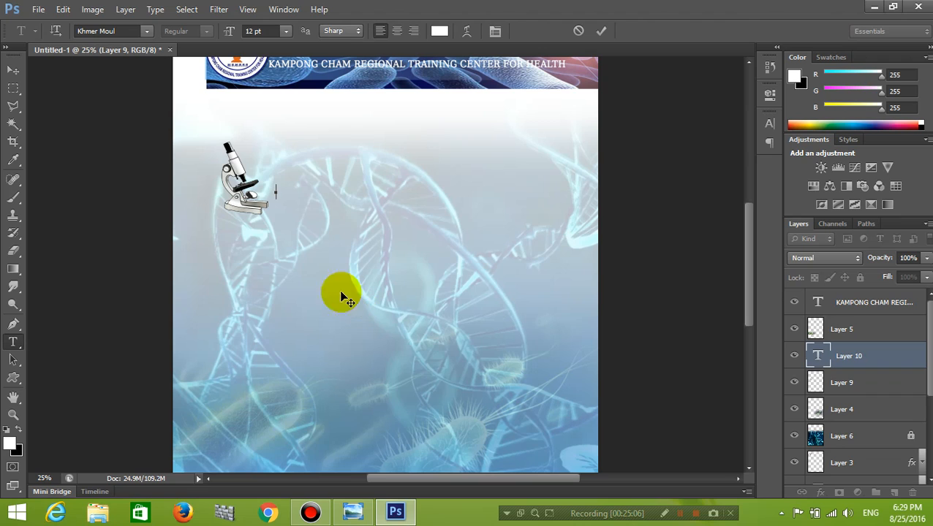
pyautogui.click(286, 31)
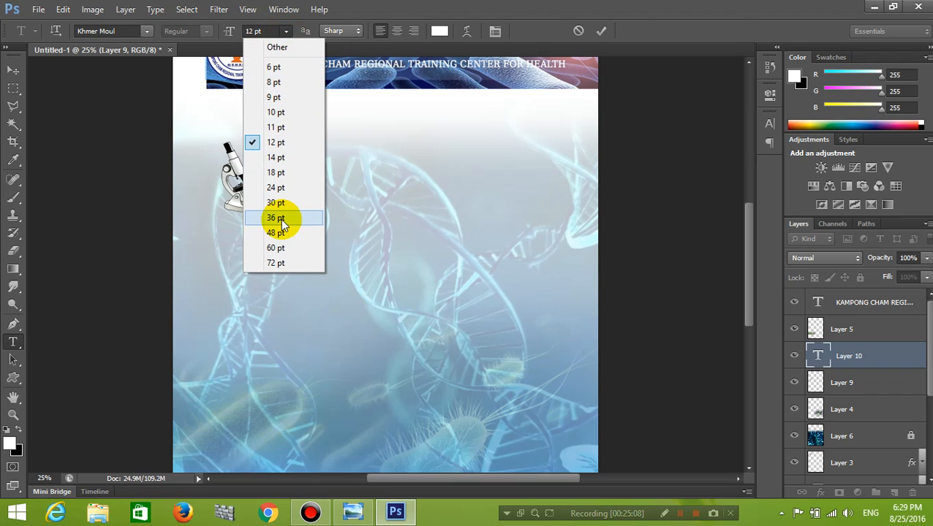
pyautogui.click(280, 218)
pyautogui.write('m')
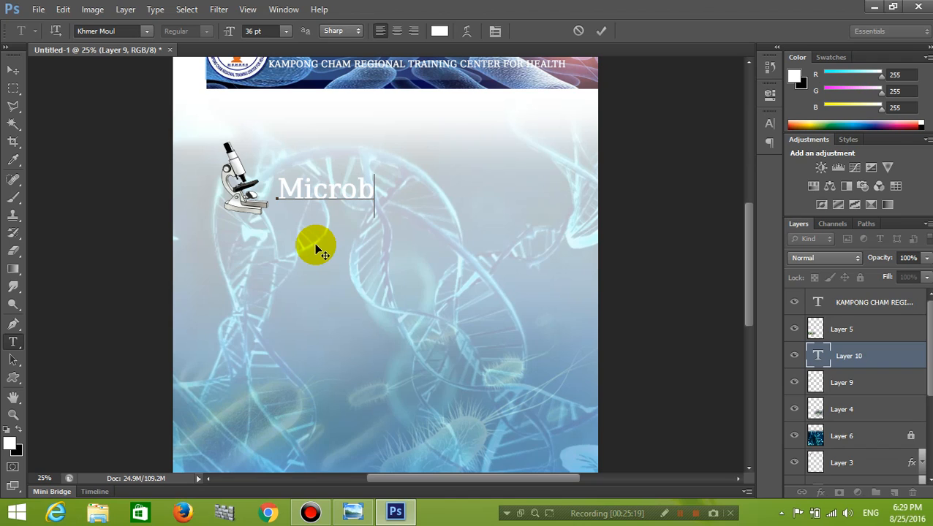
pyautogui.write('iology1')
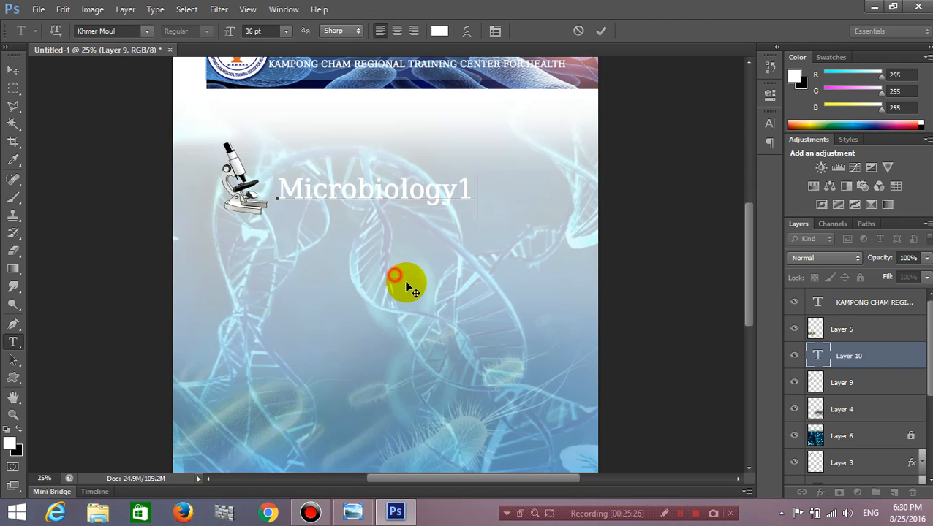
# Place the Microbiology1 title beside the microscope, colour it black, and commit it.
pyautogui.moveTo(424, 227); pyautogui.dragTo(437, 235)
pyautogui.moveTo(490, 211); pyautogui.dragTo(174, 178)
pyautogui.moveTo(181, 225); pyautogui.dragTo(522, 264)
pyautogui.moveTo(505, 197); pyautogui.dragTo(270, 187)
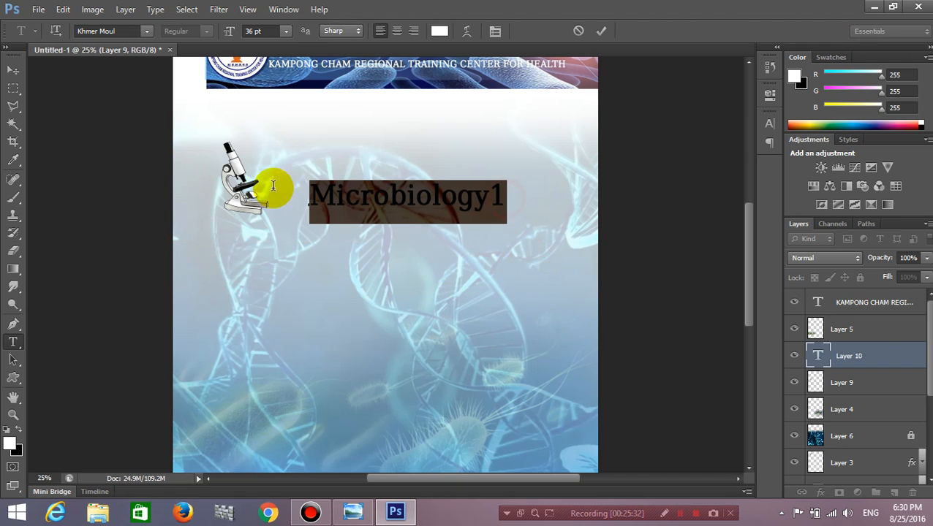
pyautogui.click(433, 31)
pyautogui.moveTo(545, 196); pyautogui.dragTo(555, 327)
pyautogui.click(854, 105)
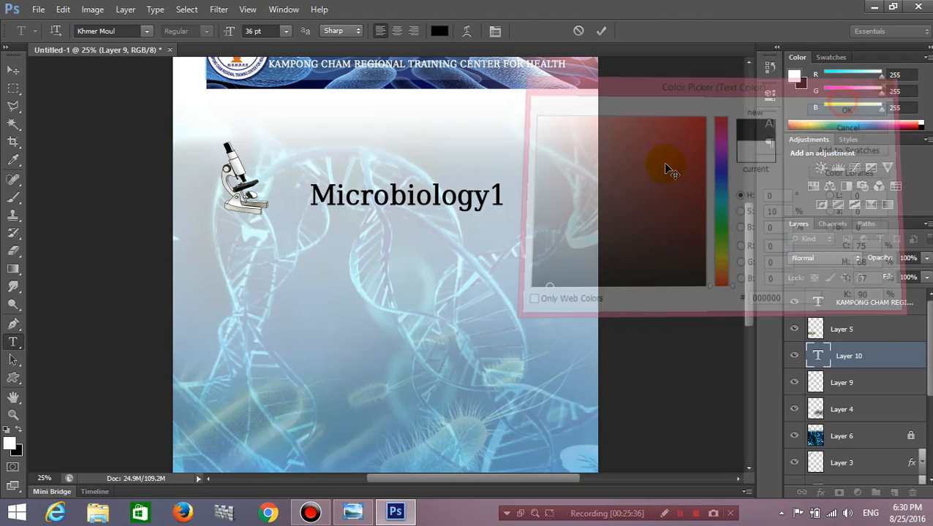
pyautogui.click(417, 215)
pyautogui.click(13, 70)
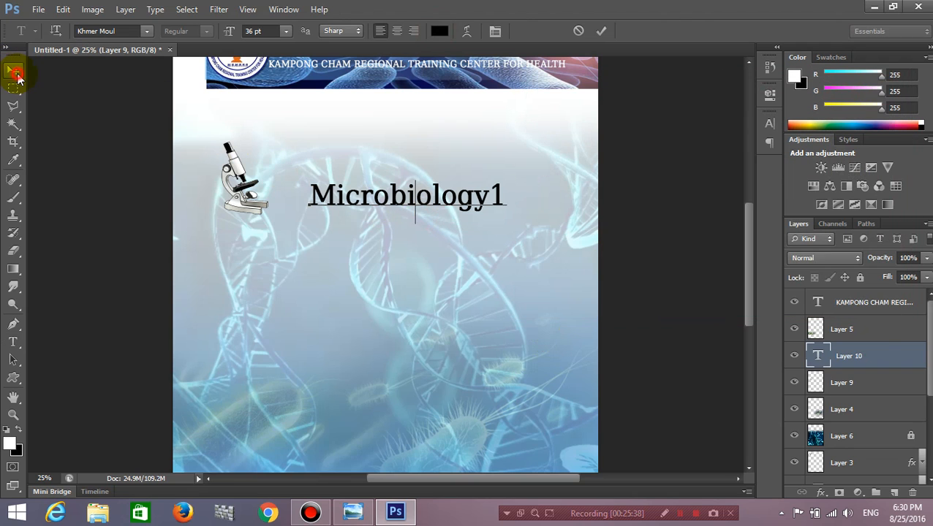
pyautogui.hotkey('ctrl', '-')
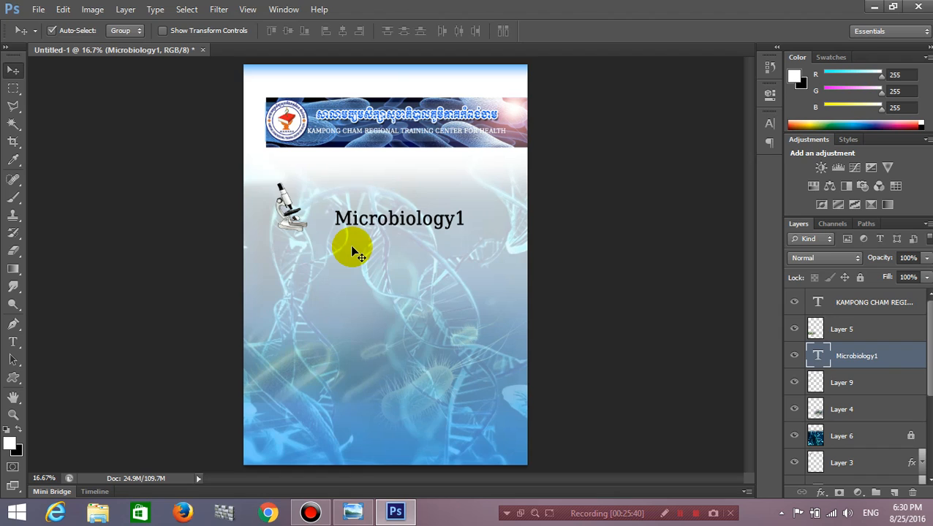
# Align title and microscope, scale the title to about 133%, and compare with the reference cover.
pyautogui.moveTo(401, 218); pyautogui.dragTo(398, 205)
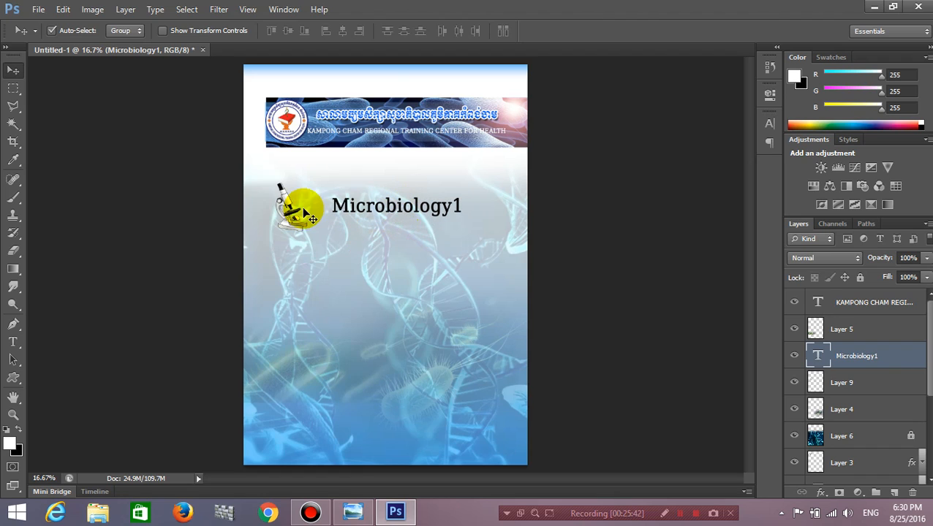
pyautogui.moveTo(292, 202); pyautogui.dragTo(301, 194)
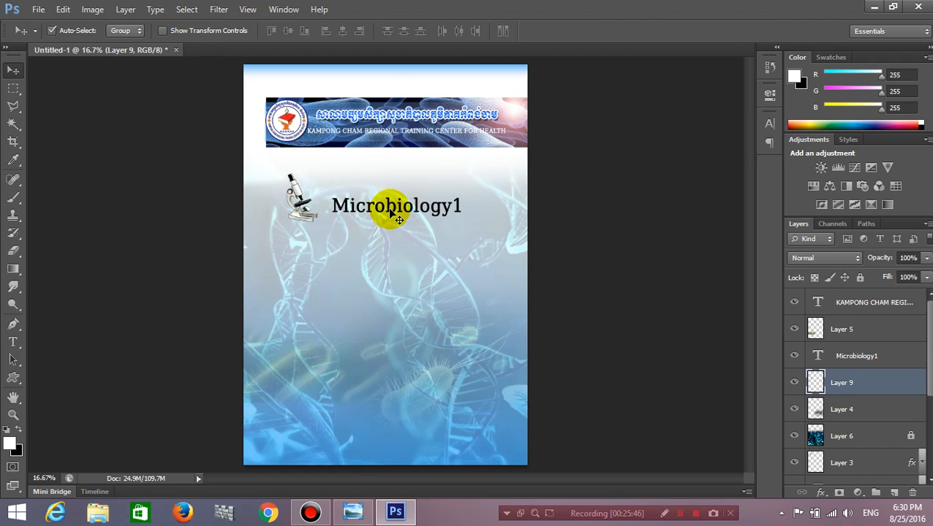
pyautogui.click(399, 218)
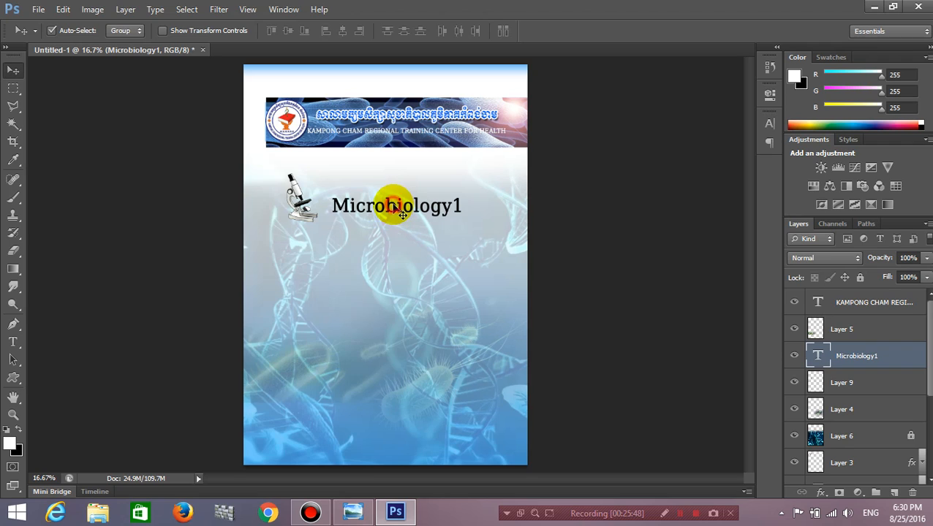
pyautogui.hotkey('ctrl', 't')
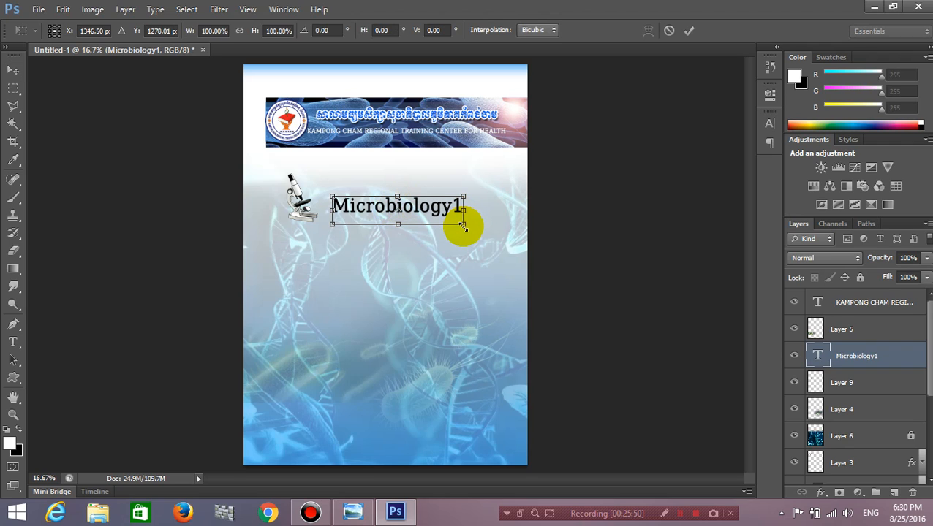
pyautogui.moveTo(463, 227); pyautogui.dragTo(480, 235)
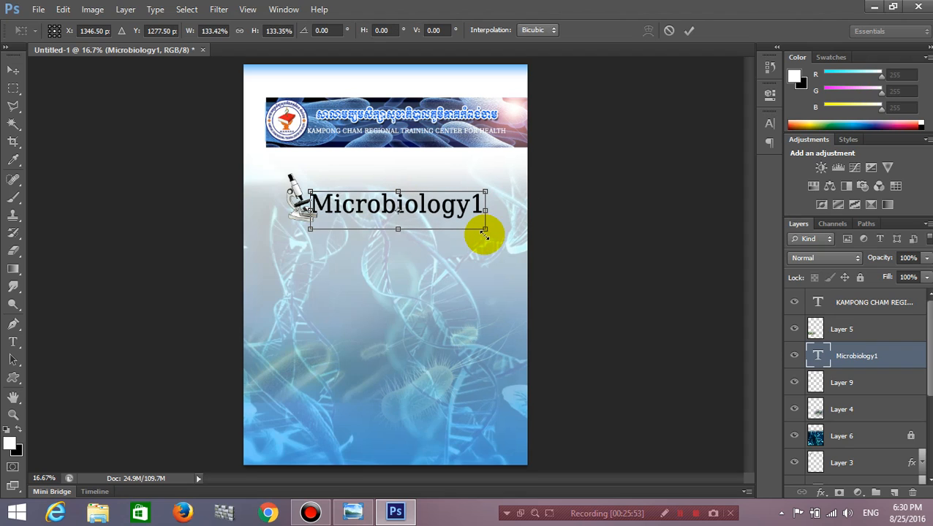
pyautogui.moveTo(426, 208); pyautogui.dragTo(435, 211)
pyautogui.press('Return')
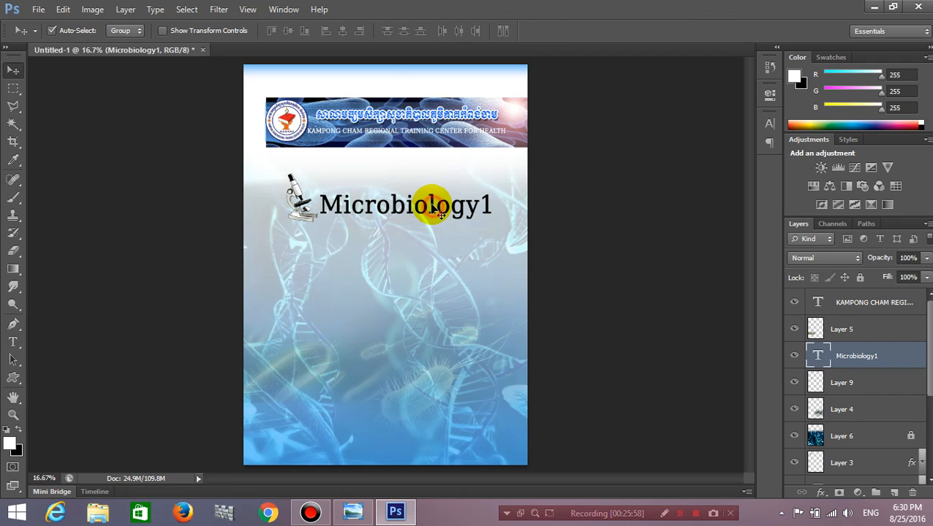
pyautogui.click(352, 511)
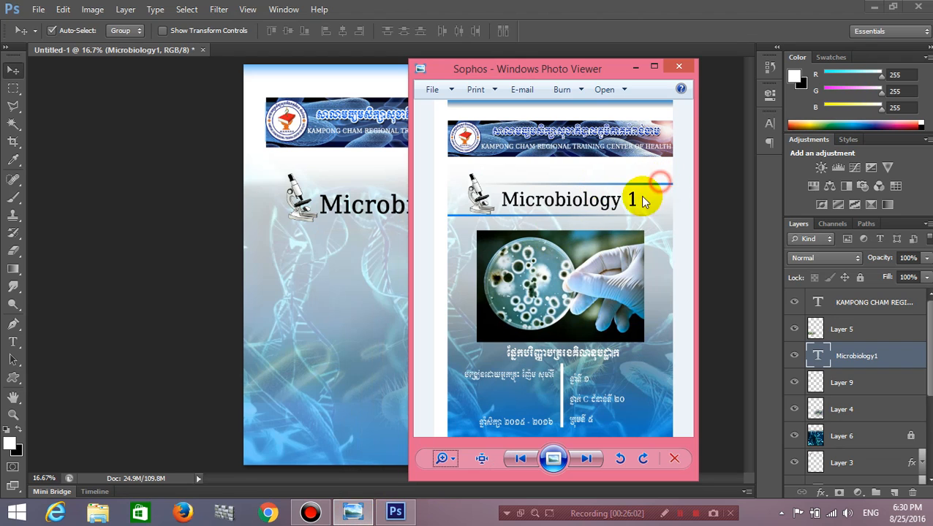
# On a new top layer, fill a thin band under the banner with a blue gradient.
pyautogui.click(633, 67)
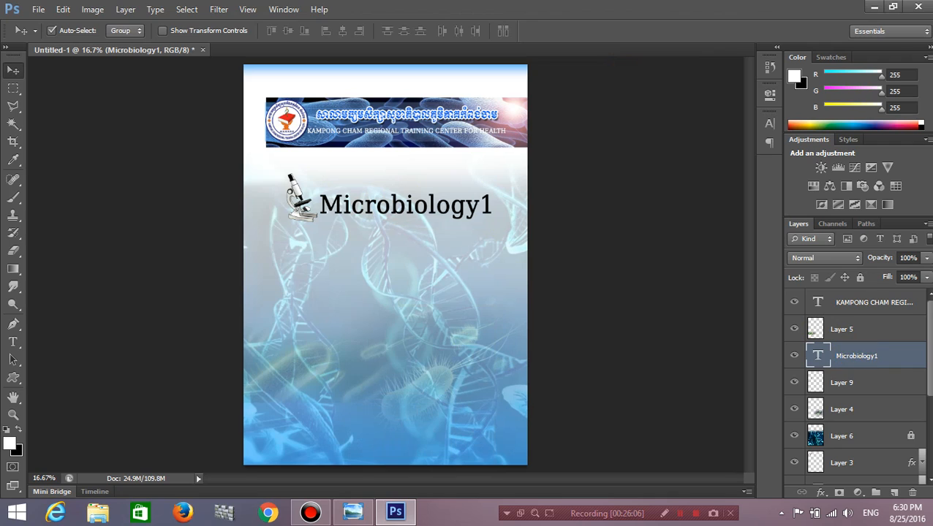
pyautogui.click(880, 308)
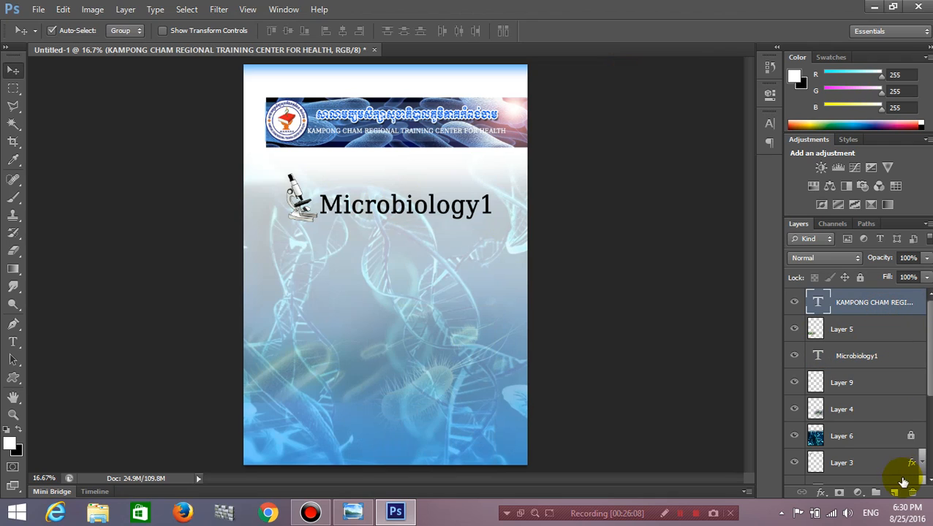
pyautogui.click(896, 493)
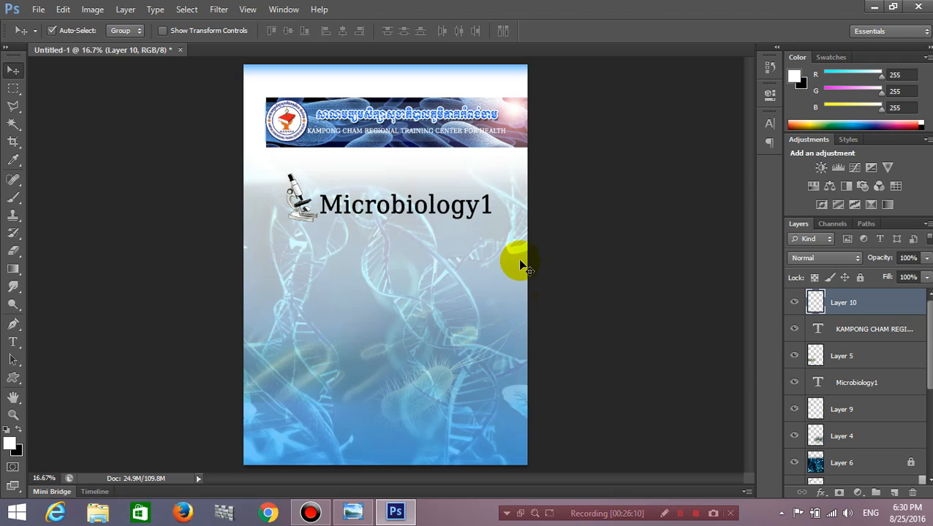
pyautogui.click(13, 90)
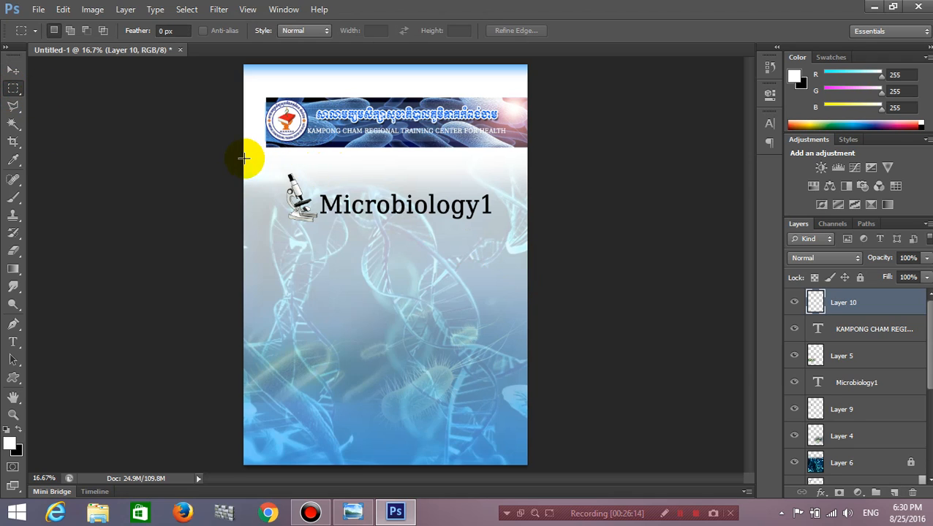
pyautogui.moveTo(262, 160); pyautogui.dragTo(584, 162)
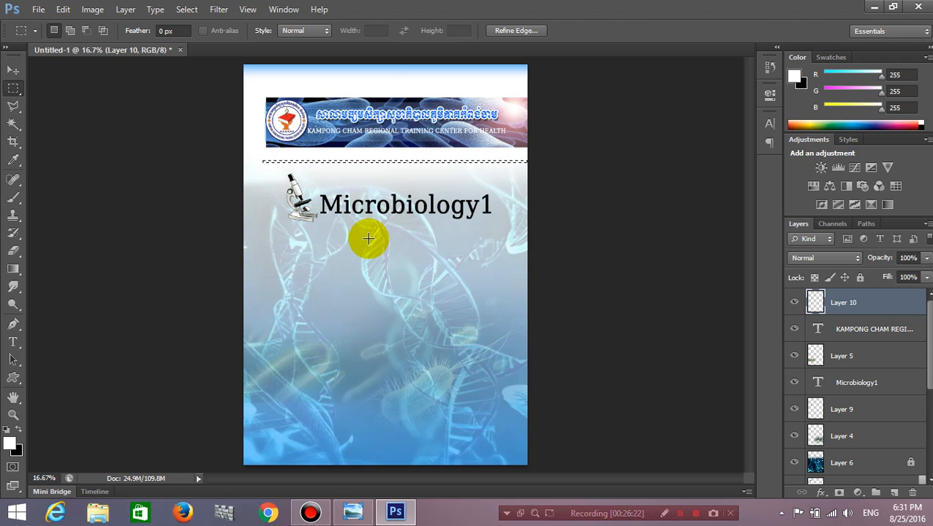
pyautogui.click(13, 270)
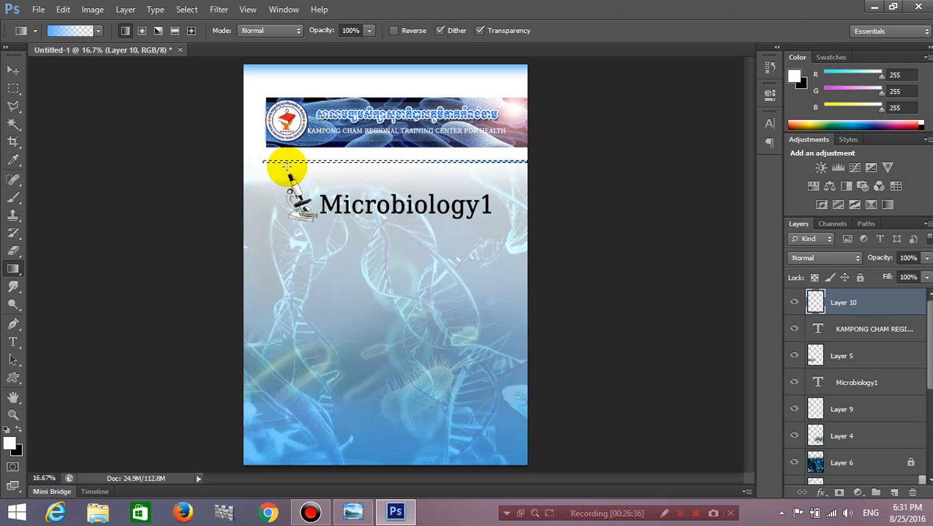
pyautogui.hotkey('ctrl', 'd')
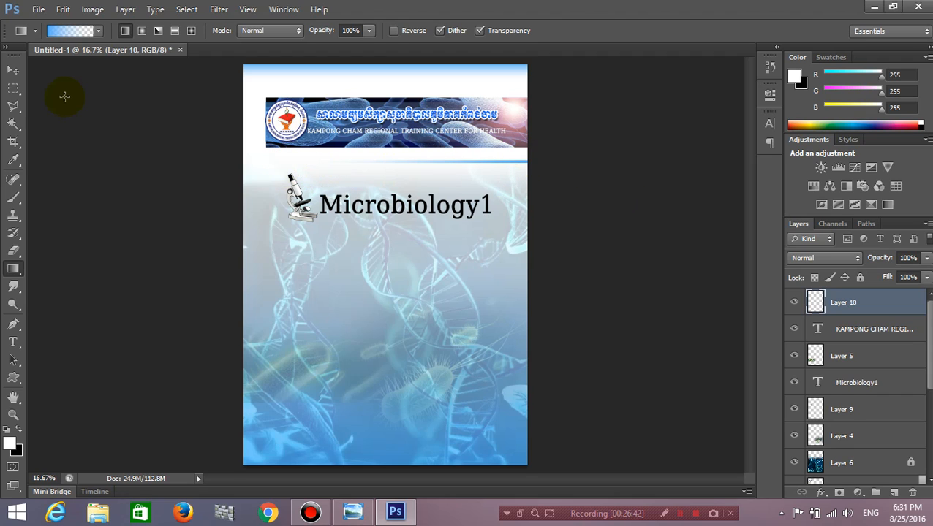
pyautogui.click(13, 70)
# Lower the blue line, raise title and microscope, and duplicate the line below Microbiology1.
pyautogui.moveTo(521, 165)
pyautogui.mouseDown()
pyautogui.moveTo(524, 189)
pyautogui.moveTo(514, 172)
pyautogui.mouseUp()
pyautogui.moveTo(488, 206); pyautogui.dragTo(491, 191)
pyautogui.moveTo(302, 203); pyautogui.dragTo(295, 181)
pyautogui.click(526, 172)
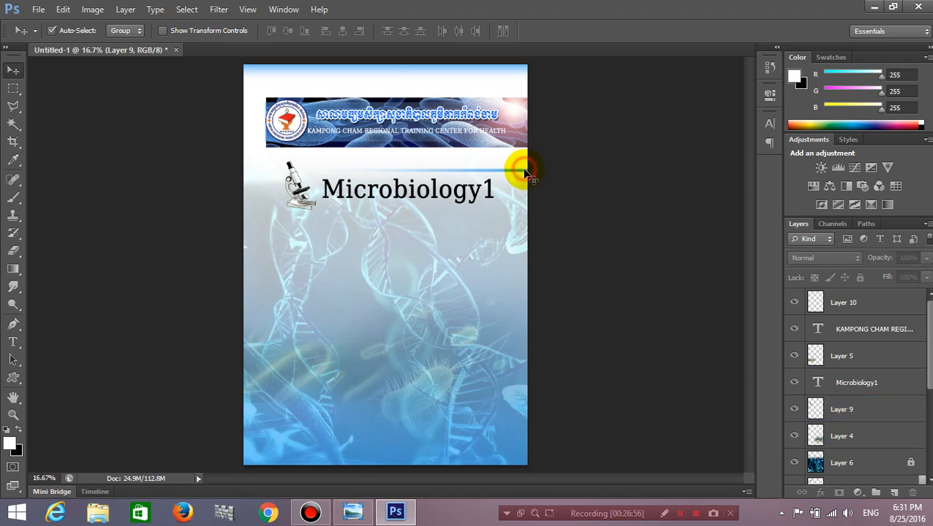
pyautogui.moveTo(887, 304); pyautogui.dragTo(893, 493)
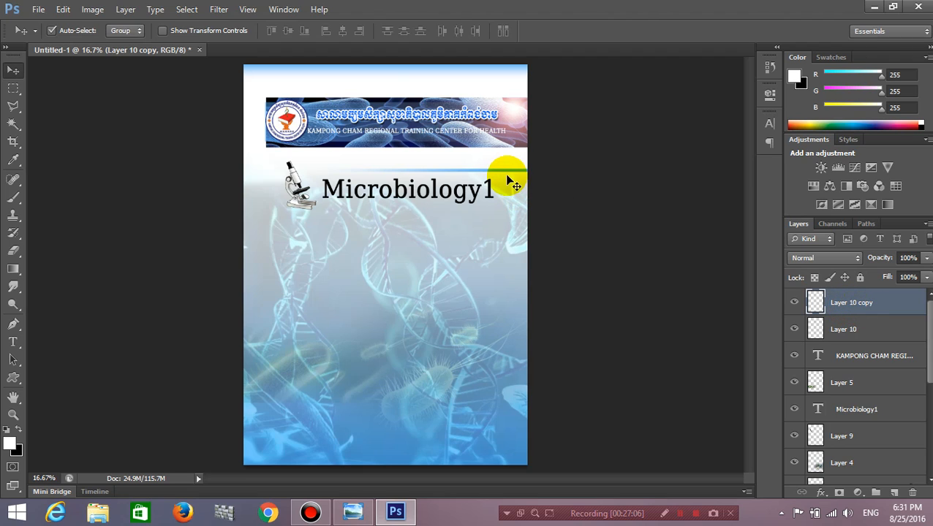
pyautogui.moveTo(506, 172); pyautogui.dragTo(504, 219)
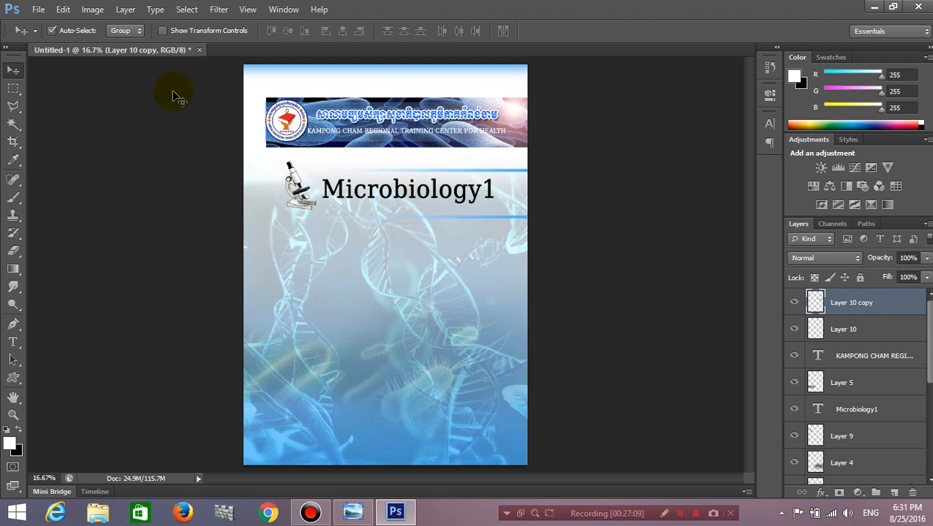
# Flip the copied line horizontally and slide it left under the title.
pyautogui.click(73, 9)
pyautogui.click(66, 10)
pyautogui.click(66, 10)
pyautogui.moveTo(182, 273)
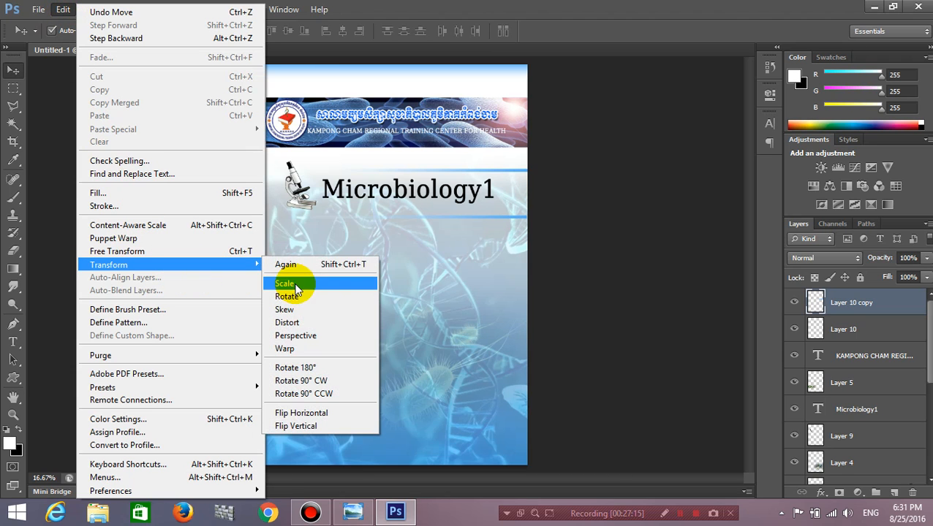
pyautogui.click(338, 413)
pyautogui.moveTo(462, 222); pyautogui.dragTo(320, 220)
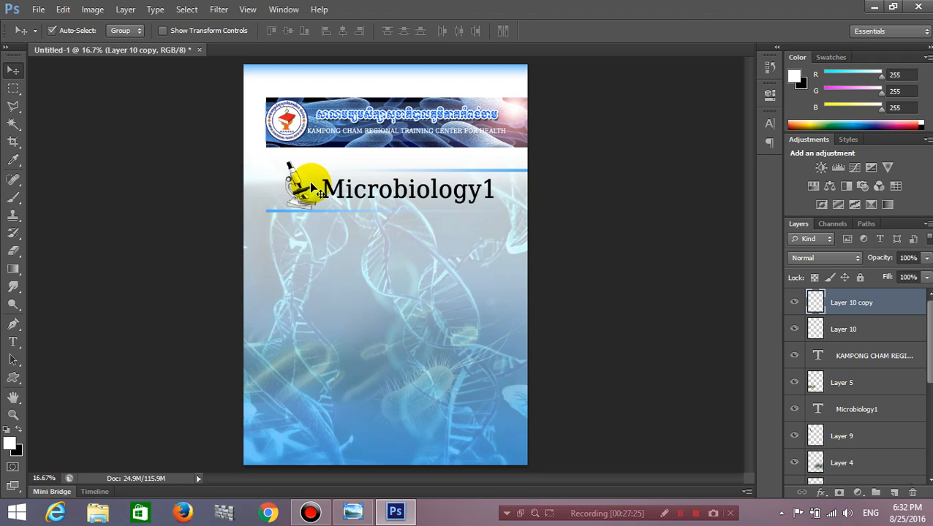
# Nudge microscope Layer 9 slightly beside the title and check it against the reference cover.
pyautogui.click(355, 515)
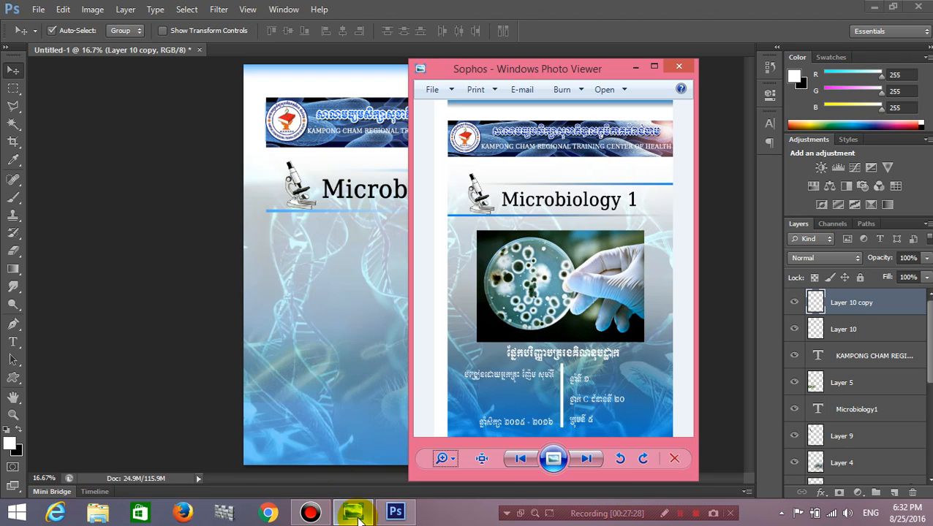
pyautogui.click(356, 515)
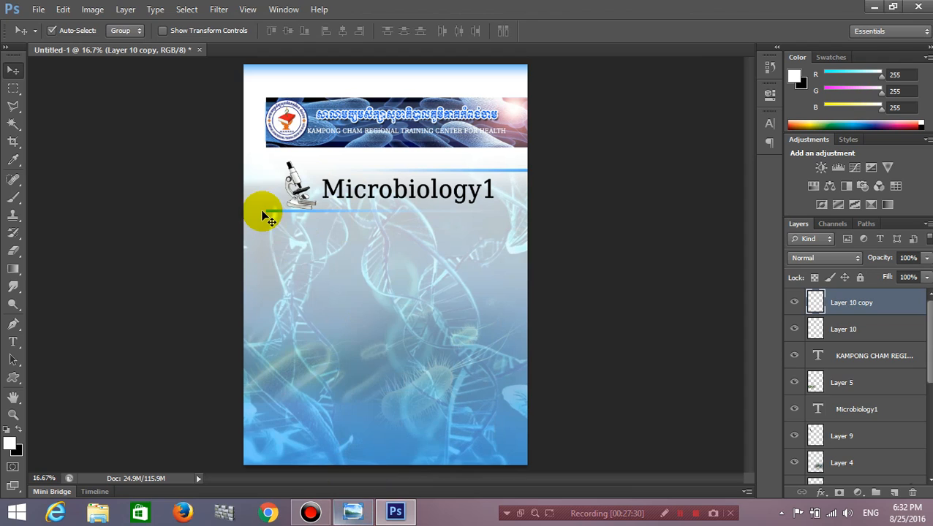
pyautogui.click(298, 181)
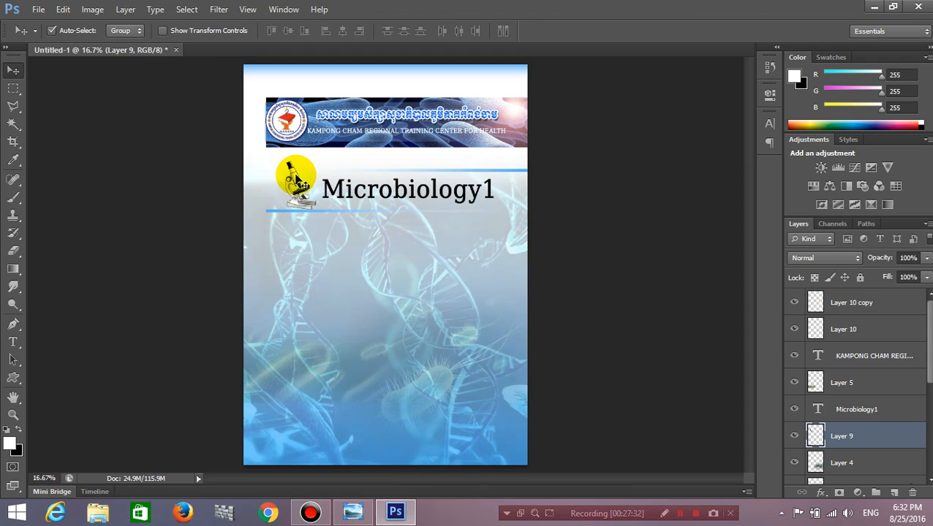
pyautogui.moveTo(298, 177); pyautogui.dragTo(296, 179)
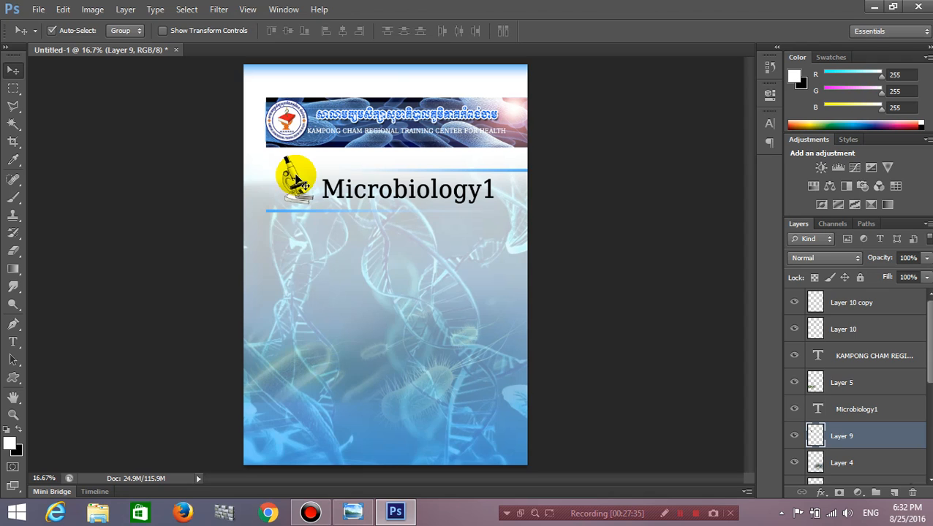
pyautogui.click(620, 220)
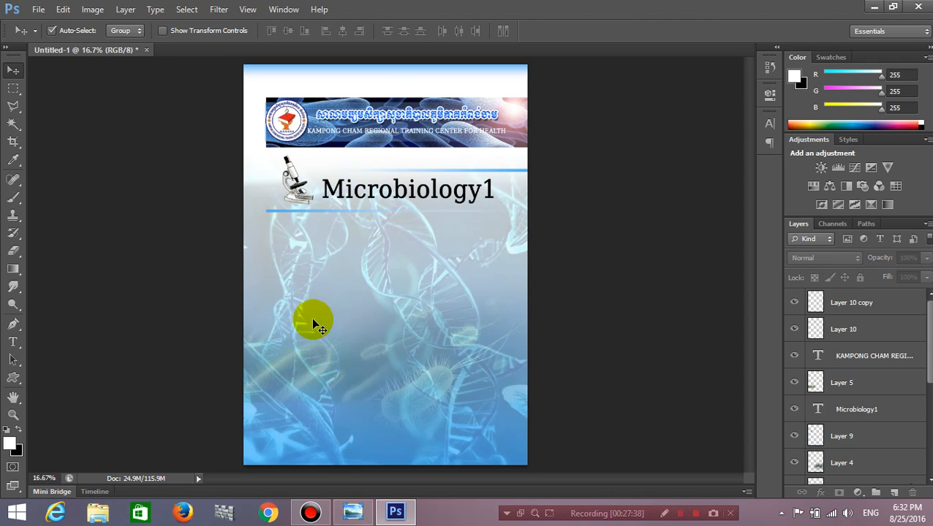
pyautogui.click(368, 514)
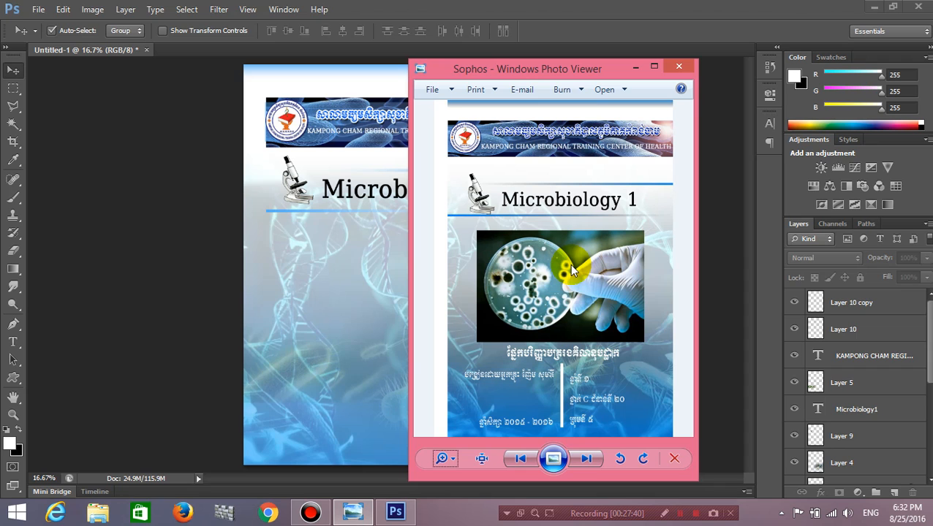
pyautogui.click(636, 66)
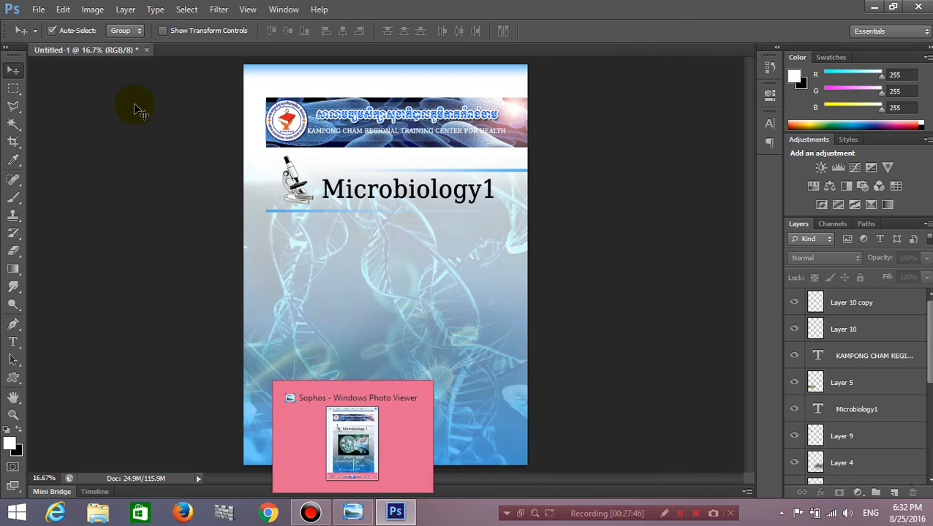
pyautogui.click(36, 9)
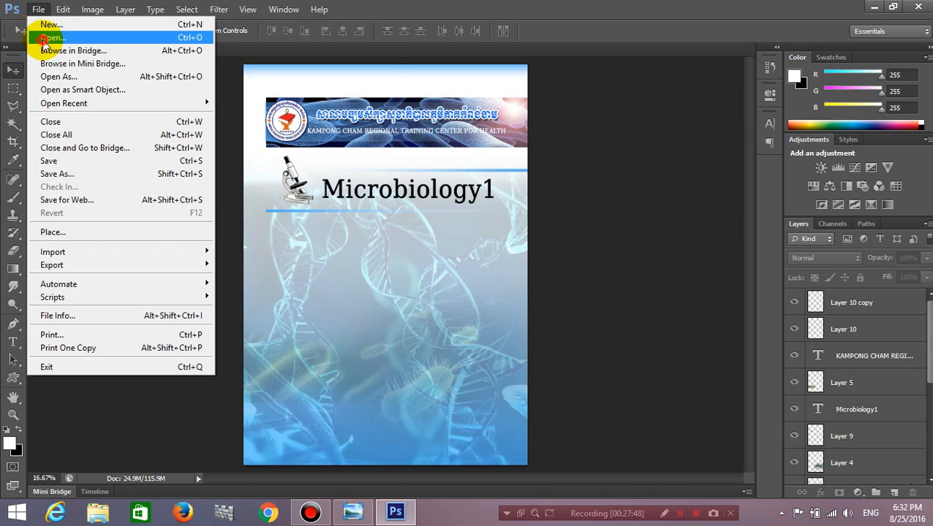
# Open the bacteriaweb petri-dish photo, copy it into the cover, and close its window.
pyautogui.click(42, 35)
pyautogui.click(580, 130)
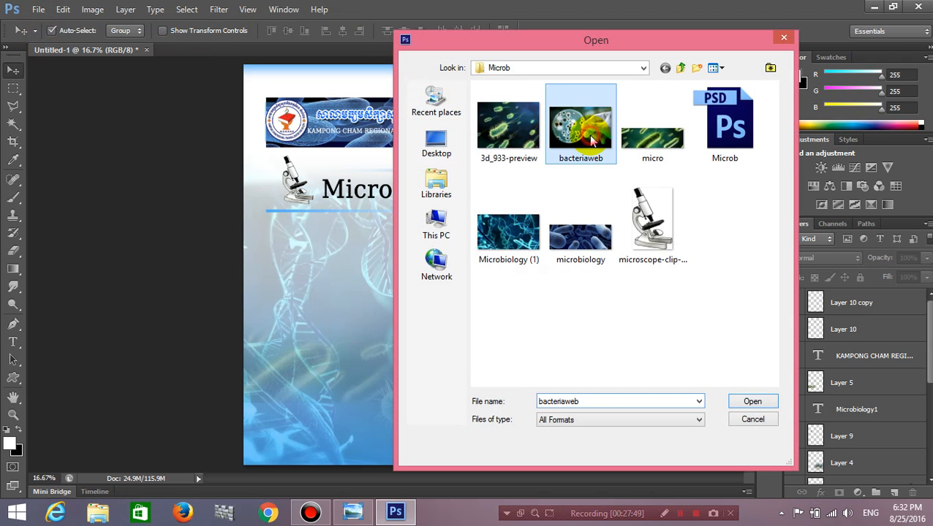
pyautogui.click(752, 401)
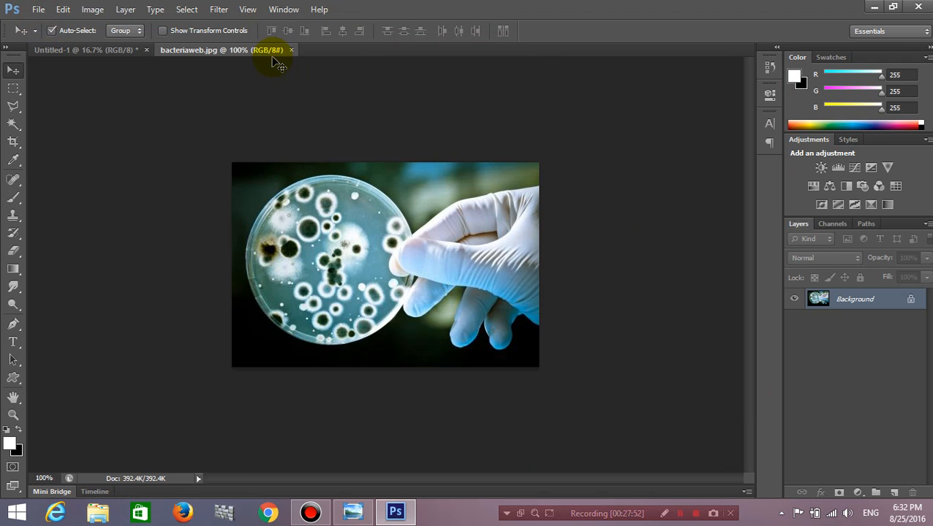
pyautogui.moveTo(296, 69); pyautogui.dragTo(384, 307)
pyautogui.click(635, 119)
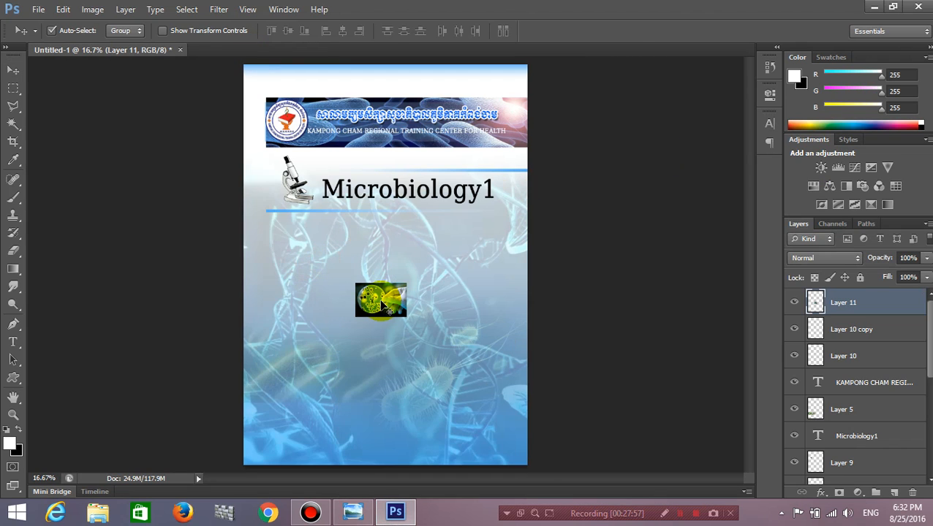
# Scale the petri-dish photo to about 381% and centre it below the Microbiology1 title.
pyautogui.hotkey('ctrl', 't')
pyautogui.moveTo(404, 317); pyautogui.dragTo(467, 378)
pyautogui.moveTo(423, 315); pyautogui.dragTo(432, 308)
pyautogui.press('Return')
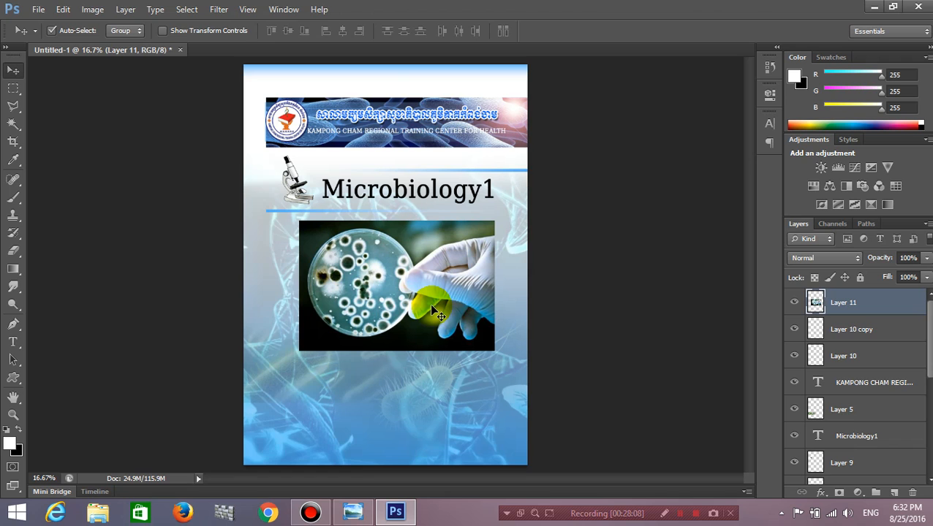
pyautogui.scroll(2, 432, 306)
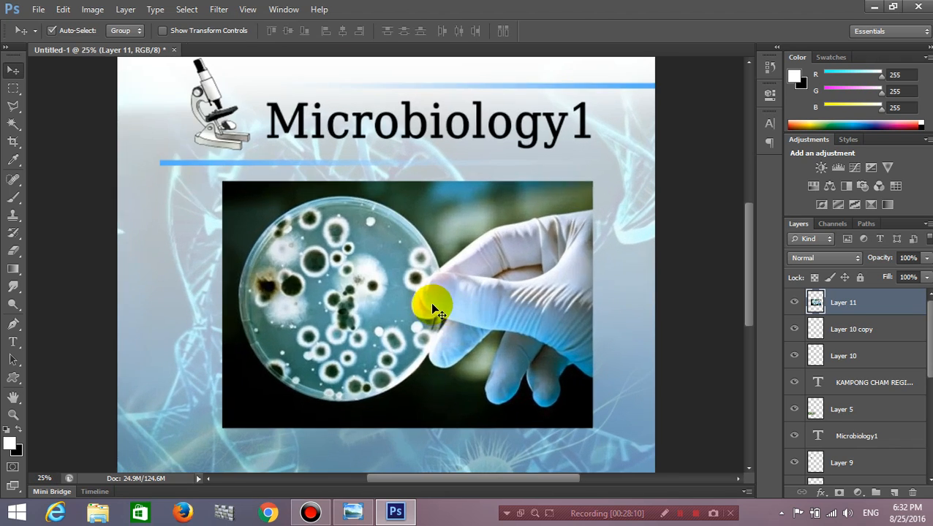
pyautogui.scroll(1, 432, 306)
pyautogui.scroll(-1, 432, 307)
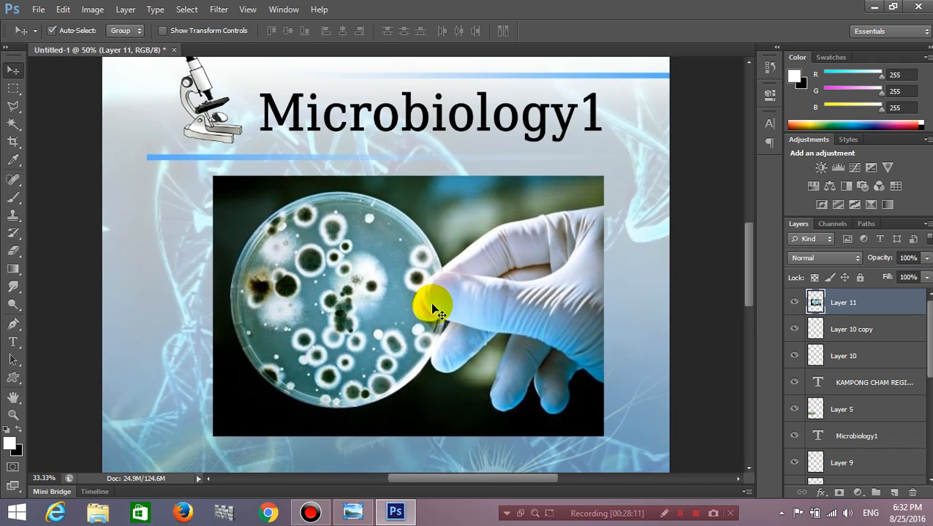
# Apply Smart Blur with radius 17.0 and threshold 14.9 to the petri-dish photo.
pyautogui.click(219, 9)
pyautogui.moveTo(312, 148)
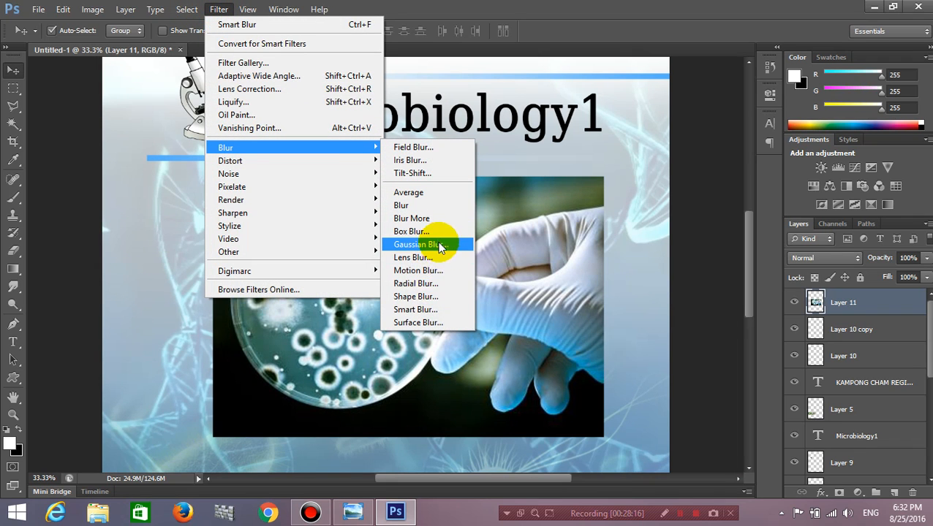
pyautogui.click(438, 311)
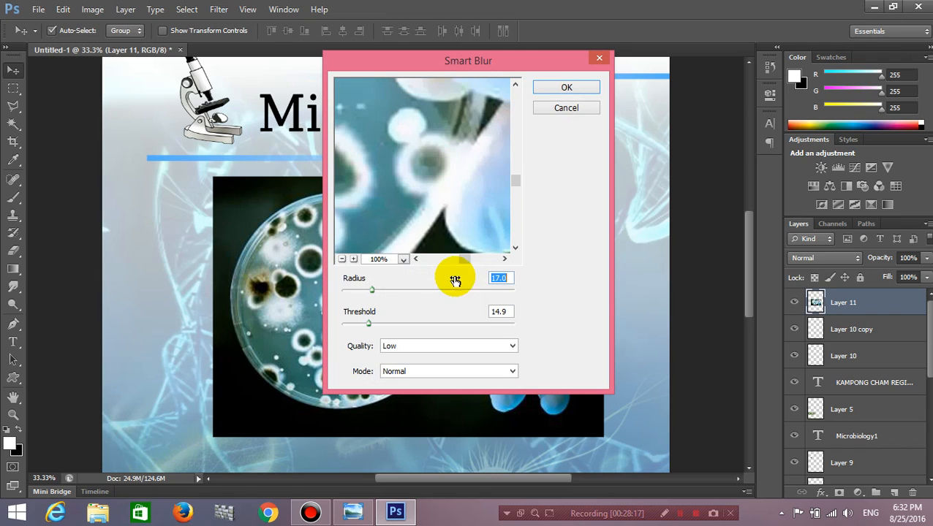
pyautogui.click(445, 212)
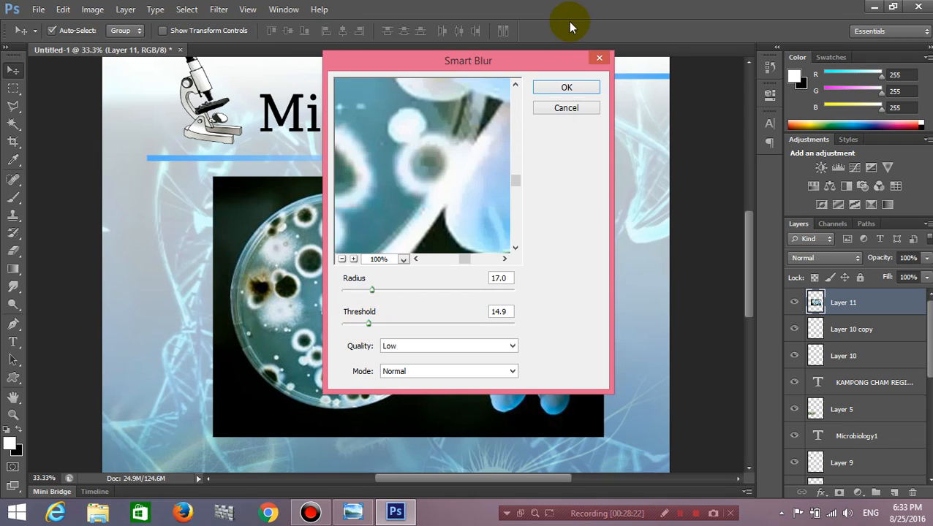
pyautogui.click(567, 87)
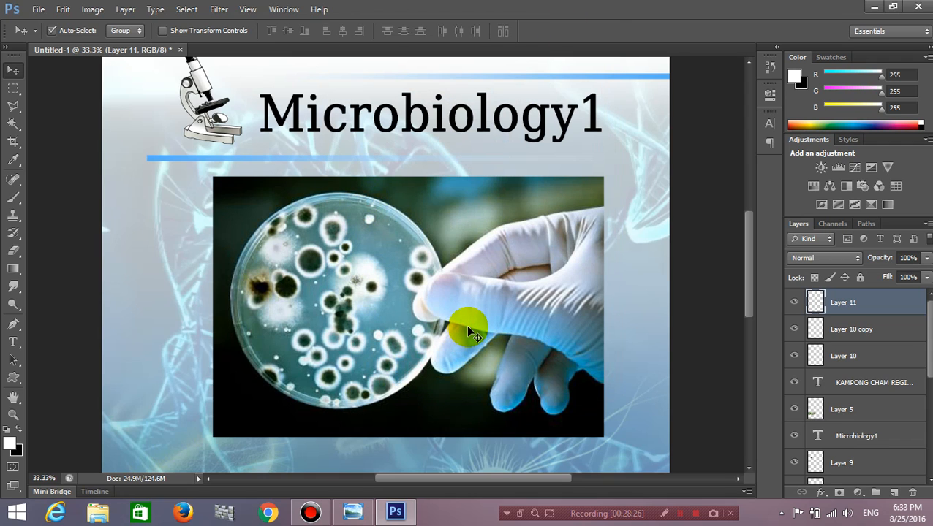
# Zoom out to the whole page and nudge the petri-dish photo under the lower blue rule.
pyautogui.hotkey('ctrl', '-')
pyautogui.hotkey('ctrl', '-')
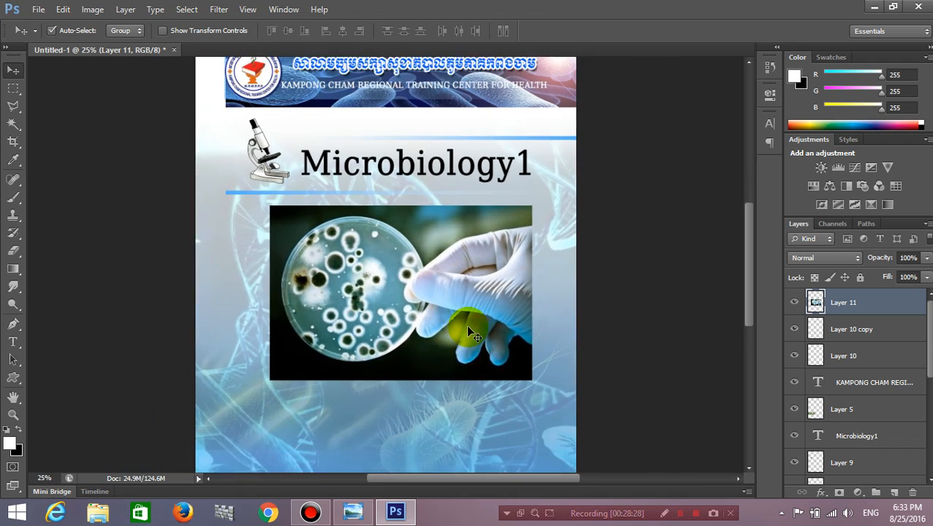
pyautogui.hotkey('ctrl', '-')
pyautogui.hotkey('ctrl', '+')
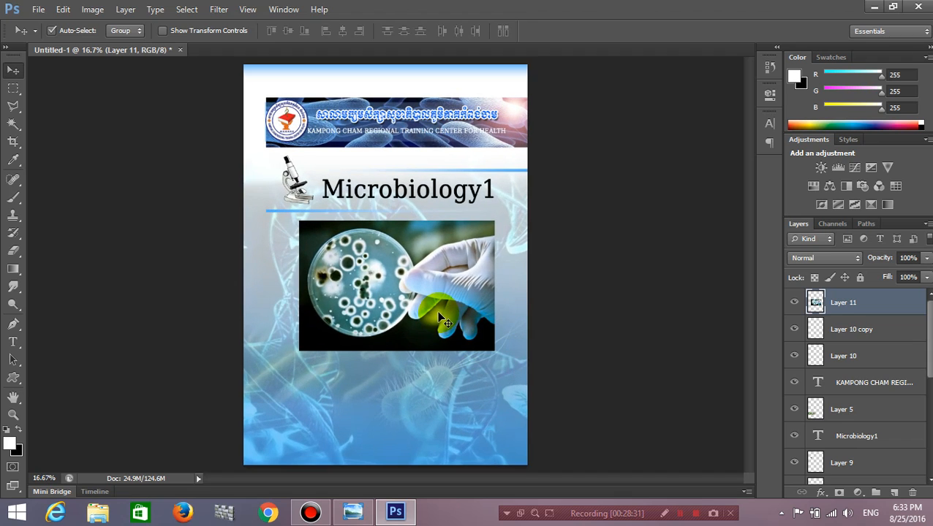
pyautogui.moveTo(424, 315); pyautogui.dragTo(424, 315)
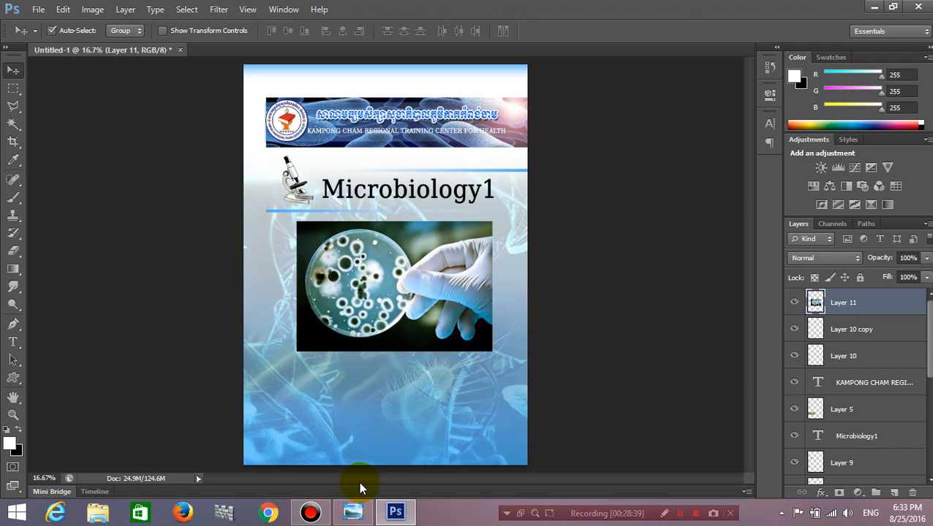
# Scale the petri-dish photo to about 96.78% and shift it slightly up and right to match the reference.
pyautogui.click(353, 512)
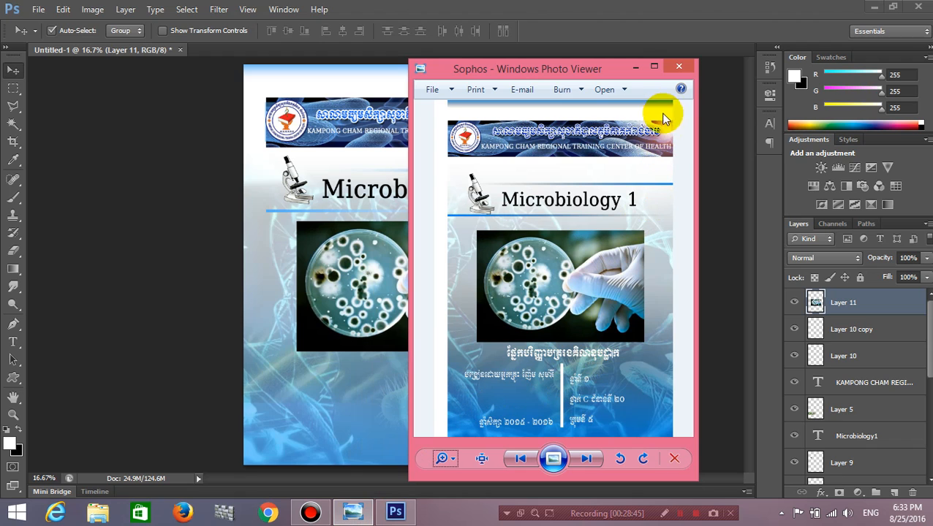
pyautogui.click(632, 68)
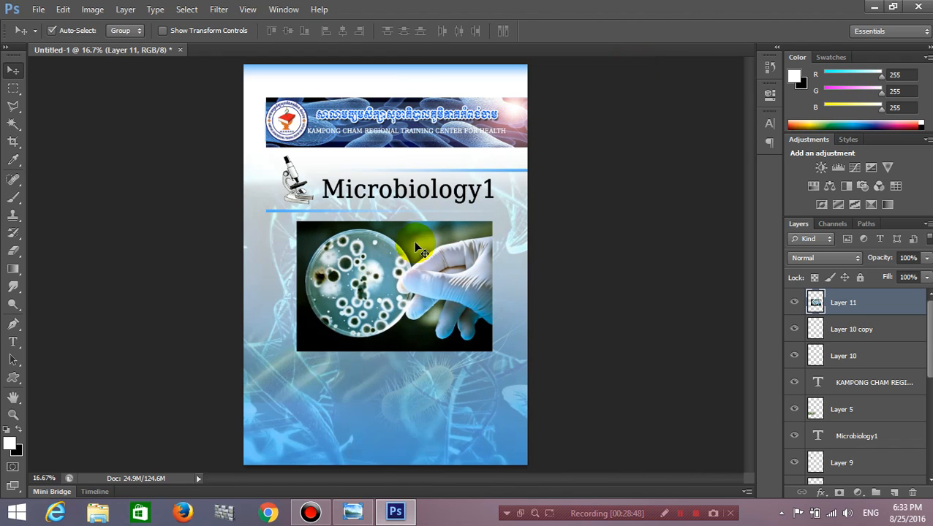
pyautogui.hotkey('ctrl', 't')
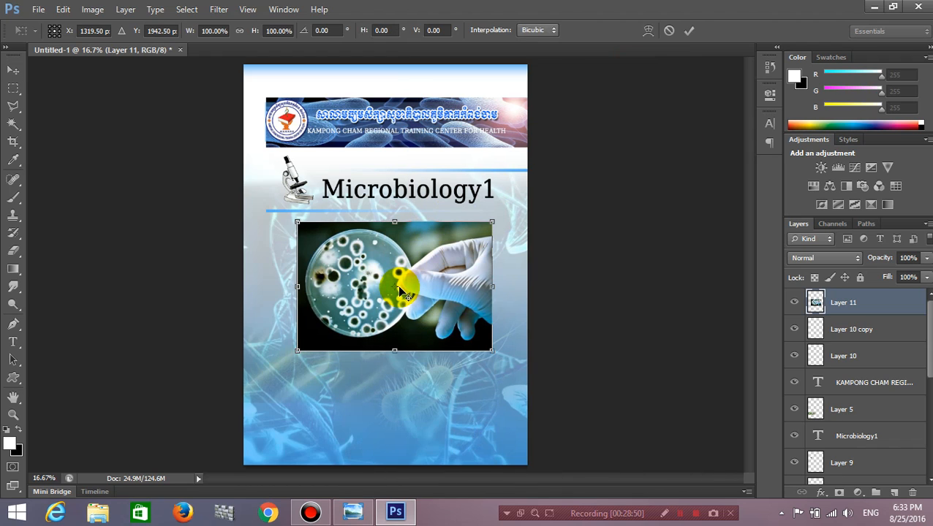
pyautogui.moveTo(490, 353); pyautogui.dragTo(488, 351)
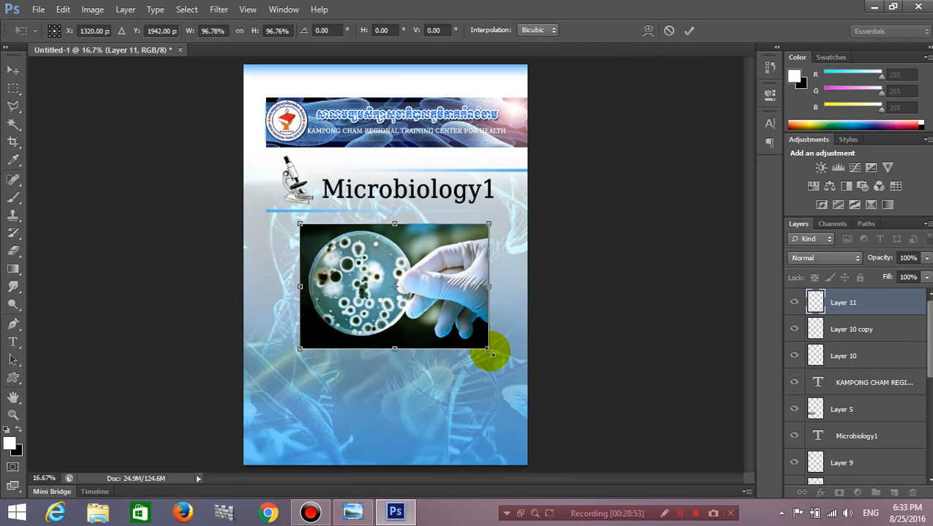
pyautogui.press('Return')
pyautogui.moveTo(423, 307); pyautogui.dragTo(425, 306)
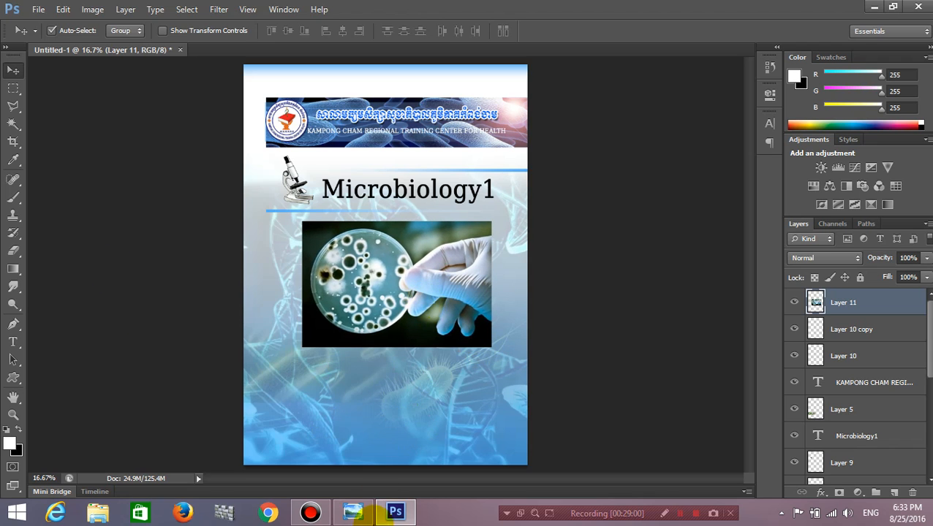
pyautogui.click(353, 511)
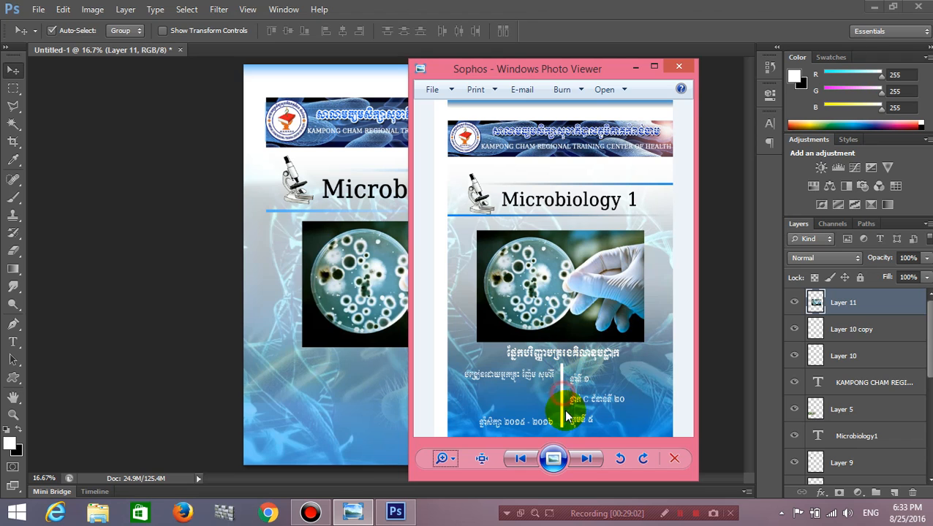
pyautogui.click(632, 71)
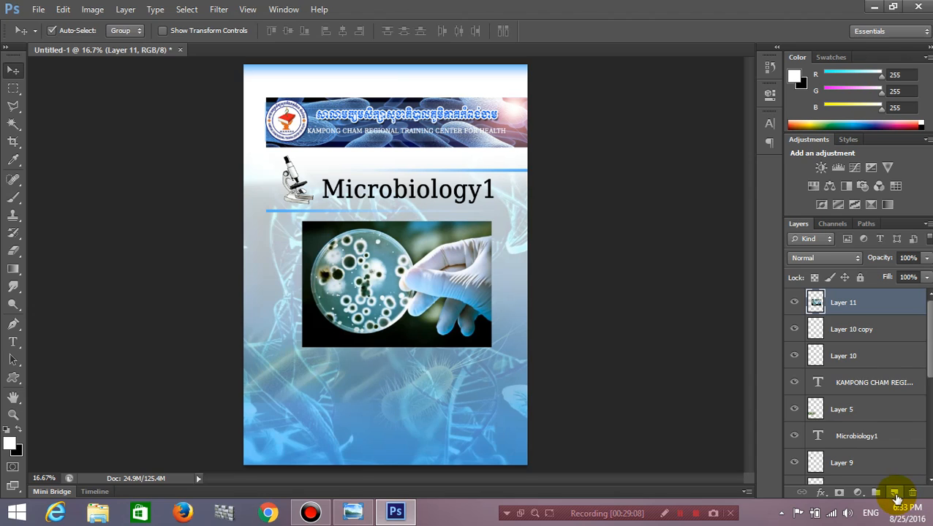
# On a new layer, select a thin vertical strip below the photo and fill it white.
pyautogui.click(894, 495)
pyautogui.click(16, 85)
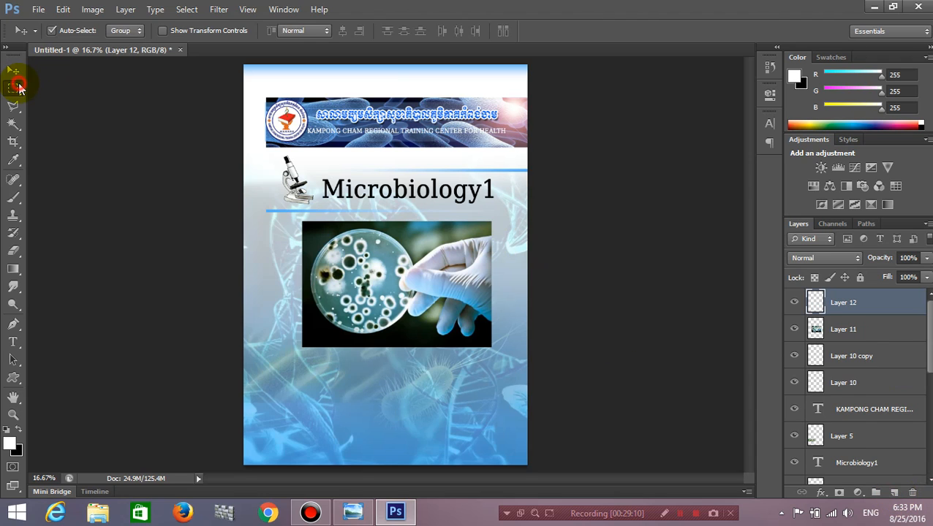
pyautogui.moveTo(386, 358); pyautogui.dragTo(389, 455)
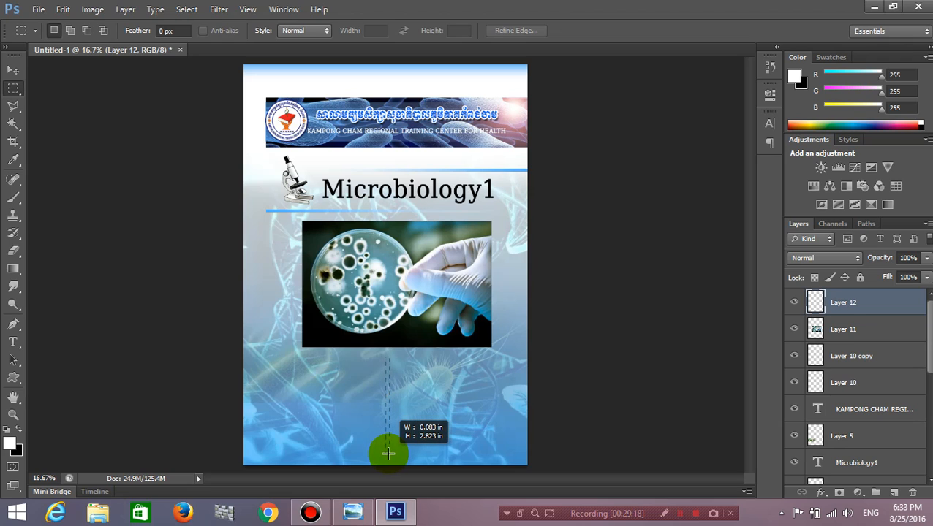
pyautogui.moveTo(387, 454); pyautogui.dragTo(386, 454)
pyautogui.moveTo(387, 453); pyautogui.dragTo(387, 454)
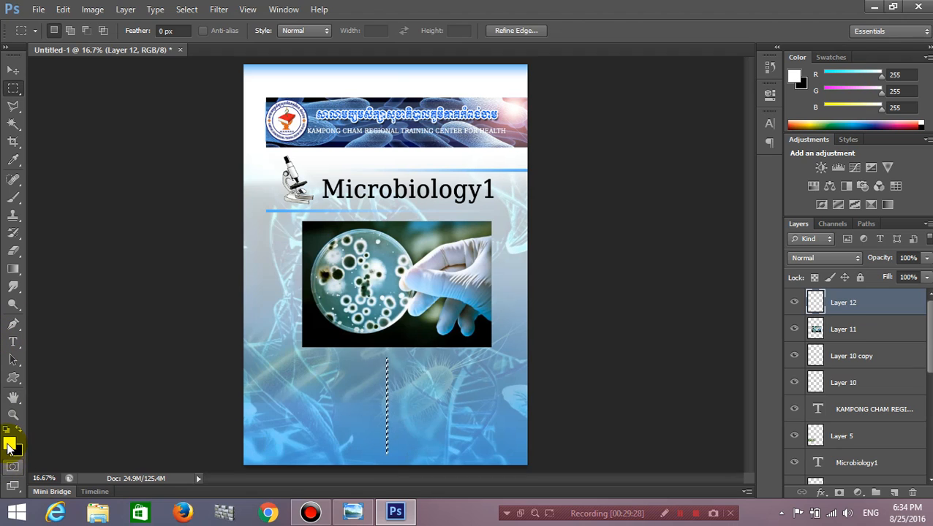
pyautogui.click(15, 267)
pyautogui.click(49, 282)
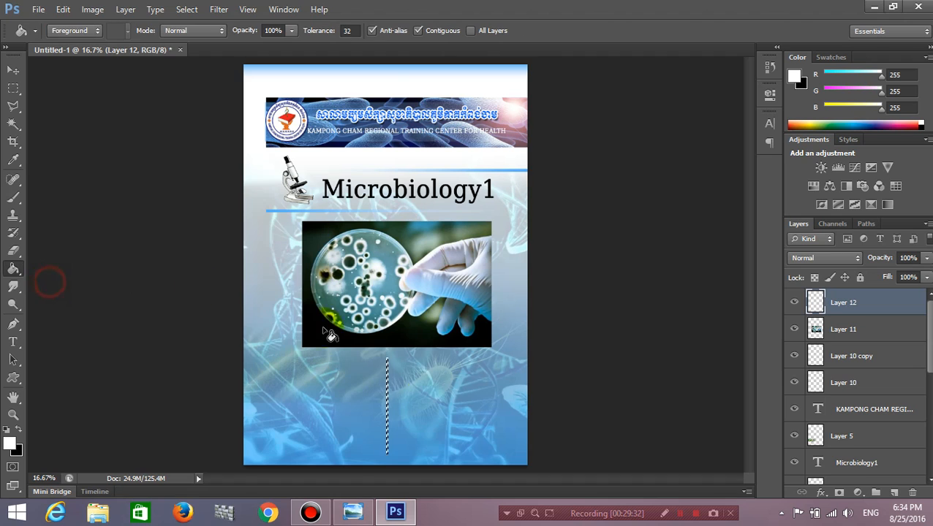
pyautogui.click(387, 397)
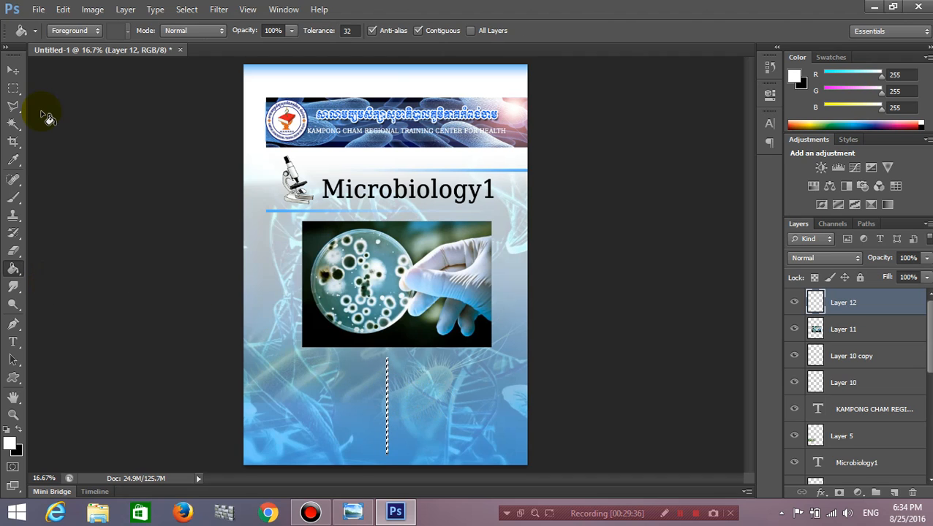
# Deselect the white line, shift it slightly right, and select its top part for trimming.
pyautogui.click(13, 70)
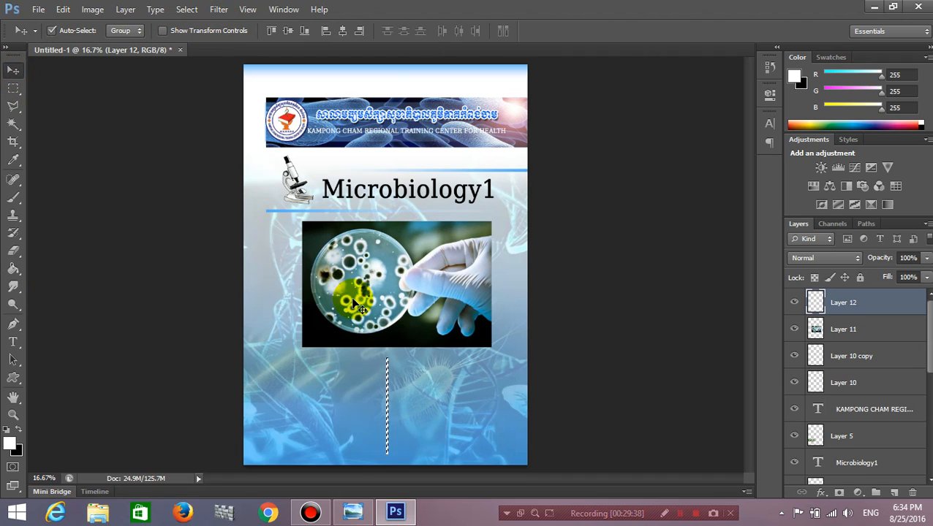
pyautogui.click(405, 420)
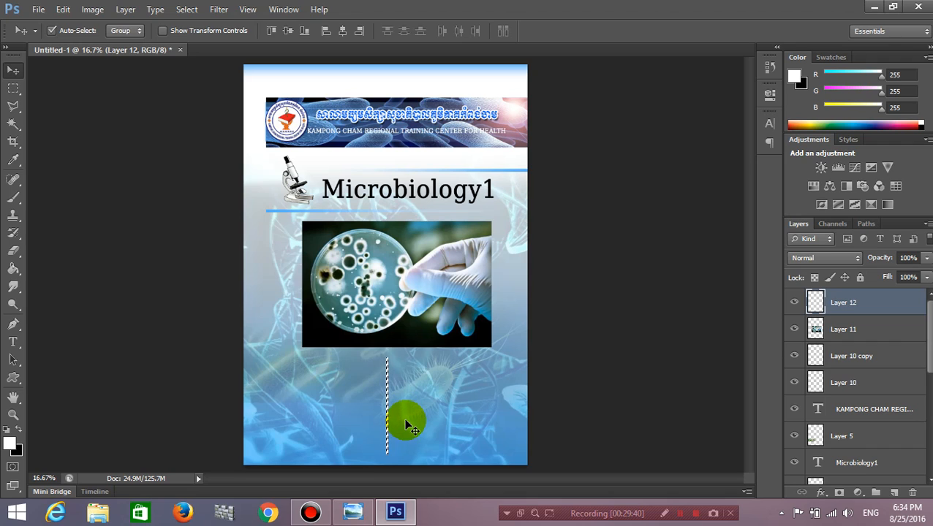
pyautogui.hotkey('ctrl', 'd')
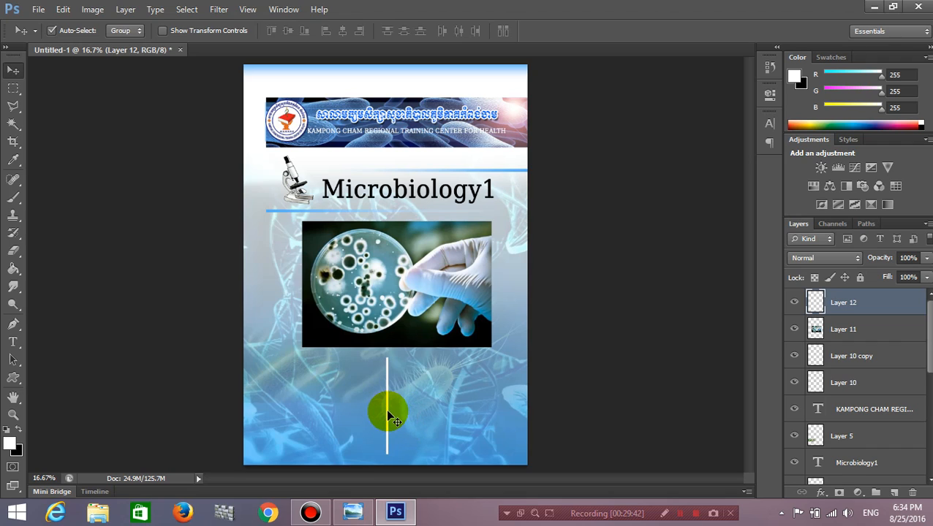
pyautogui.moveTo(390, 413); pyautogui.dragTo(394, 417)
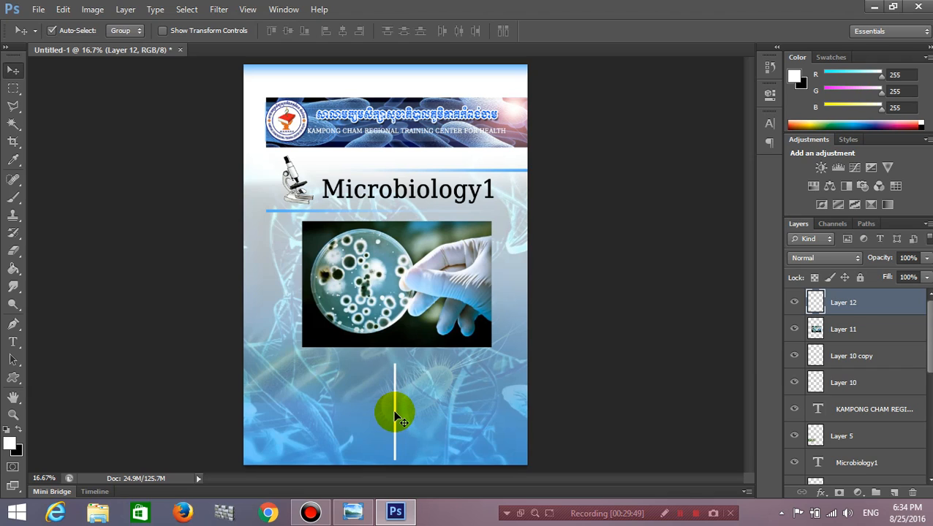
pyautogui.click(13, 87)
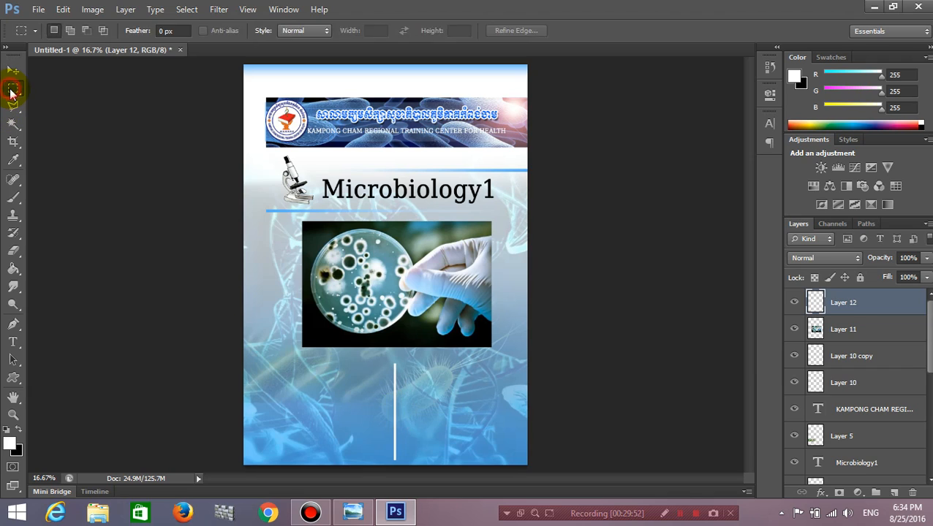
pyautogui.moveTo(362, 350); pyautogui.dragTo(435, 379)
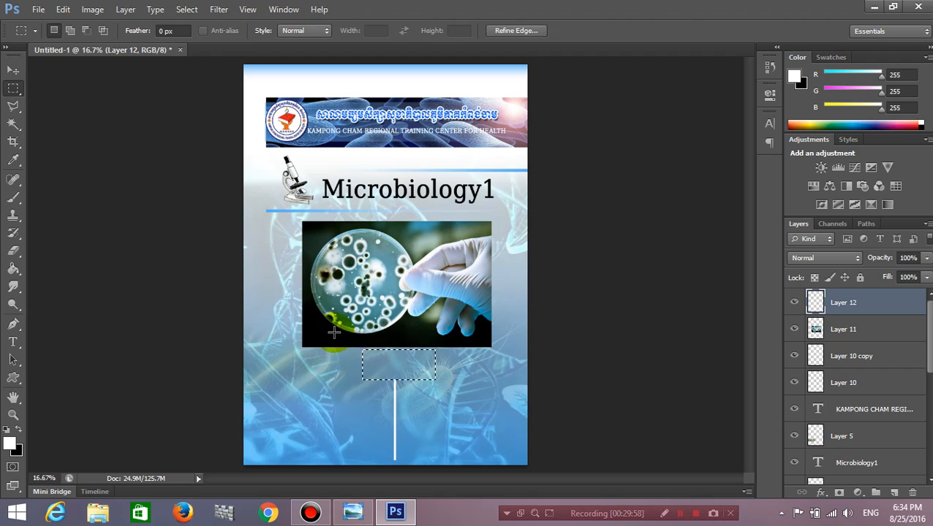
pyautogui.click(356, 347)
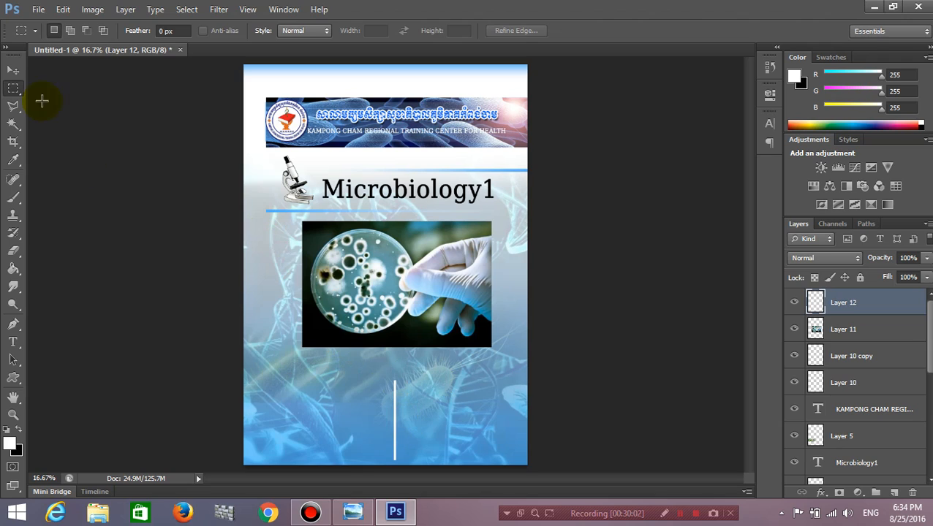
# Reposition the white line, moving it up, then left and down below the photo.
pyautogui.click(16, 73)
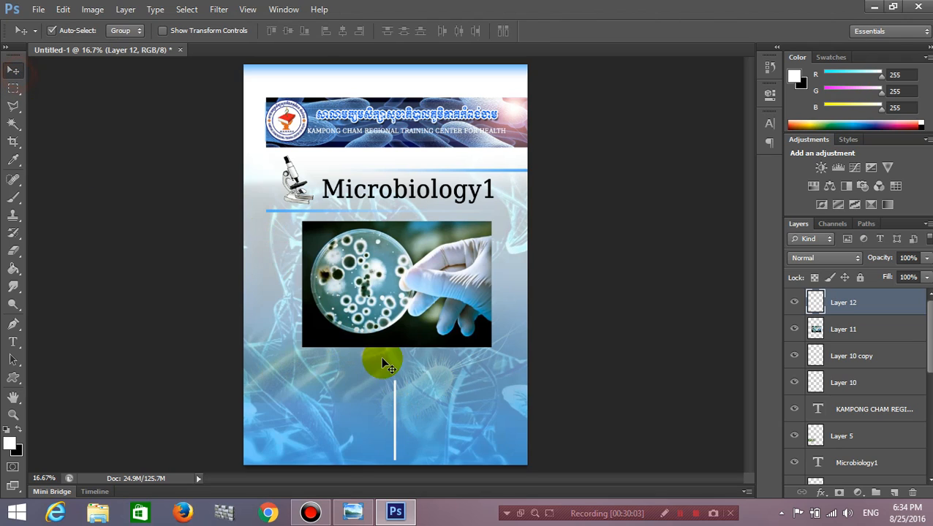
pyautogui.click(393, 411)
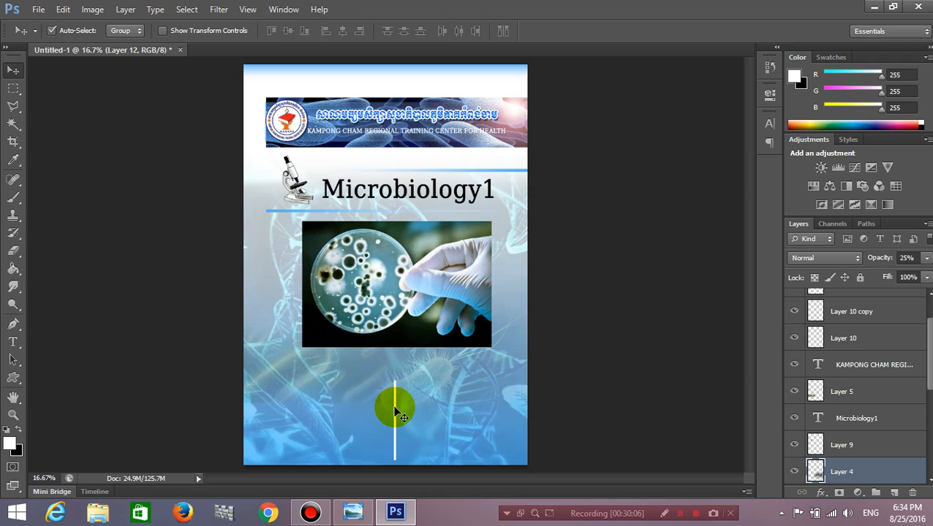
pyautogui.moveTo(394, 410); pyautogui.dragTo(393, 399)
pyautogui.moveTo(395, 401); pyautogui.dragTo(394, 401)
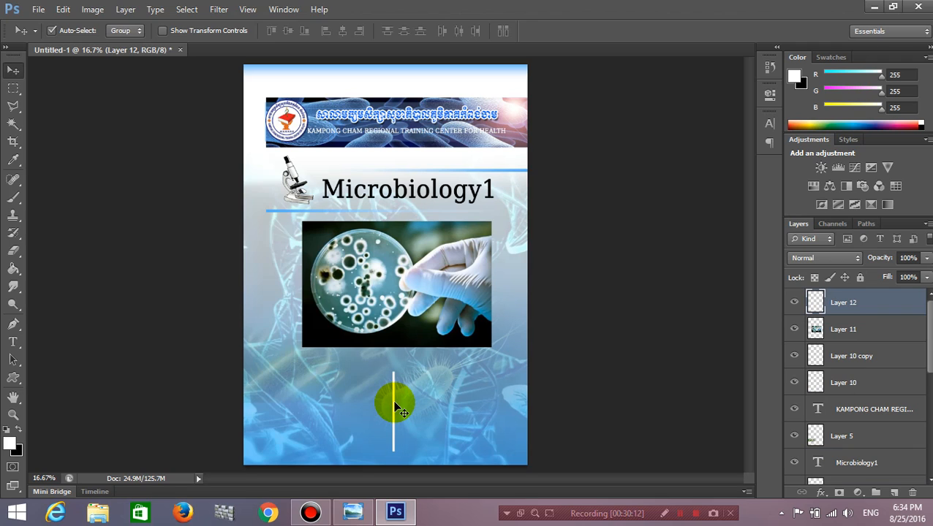
pyautogui.click(393, 325)
pyautogui.moveTo(393, 424)
pyautogui.mouseDown()
pyautogui.moveTo(389, 438)
pyautogui.moveTo(389, 426)
pyautogui.mouseUp()
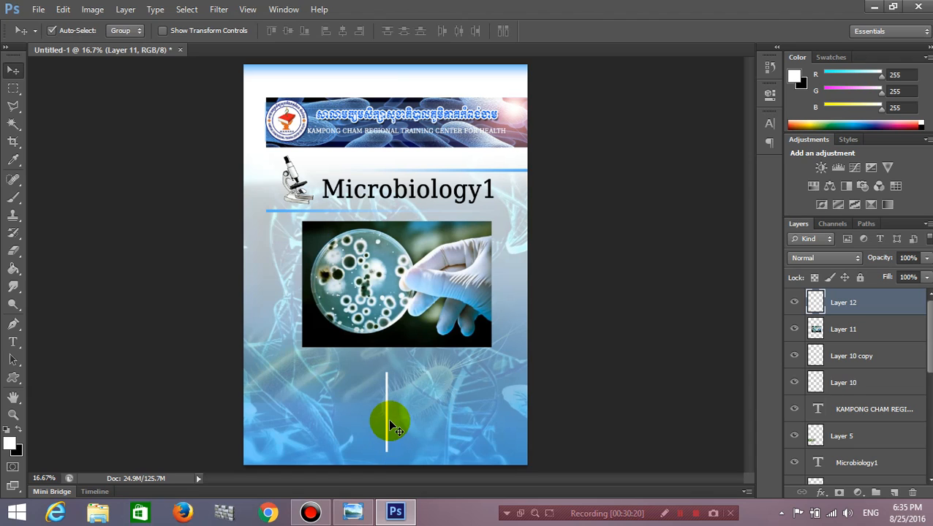
# Trim the white line's top end and nudge it slightly right and up.
pyautogui.click(14, 88)
pyautogui.moveTo(359, 364); pyautogui.dragTo(418, 391)
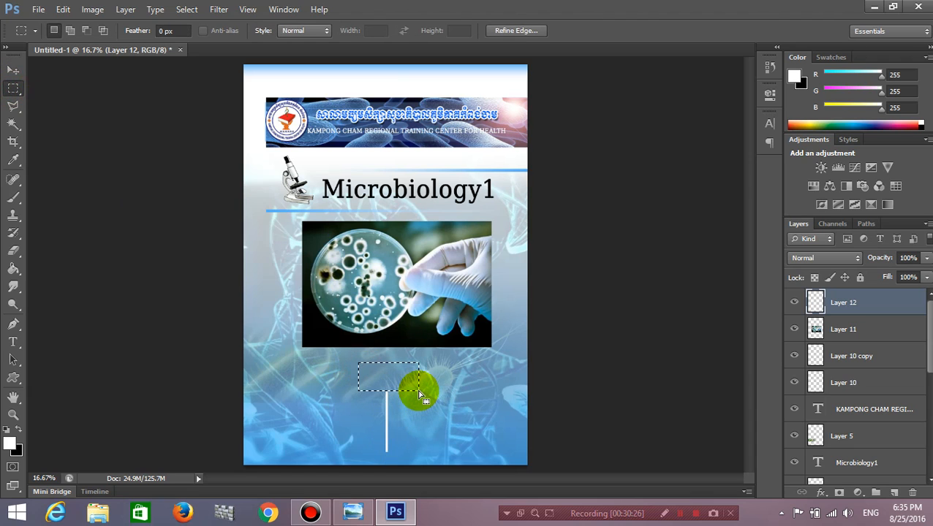
pyautogui.click(418, 391)
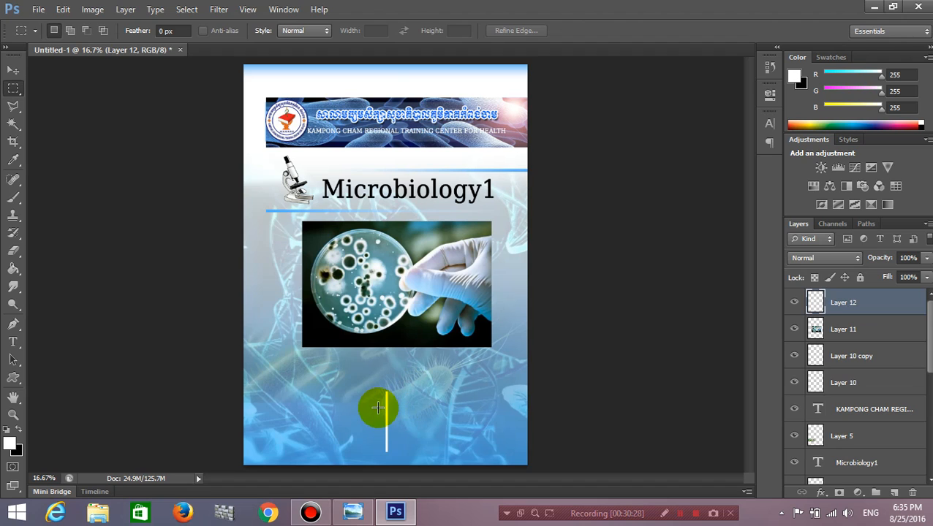
pyautogui.click(13, 71)
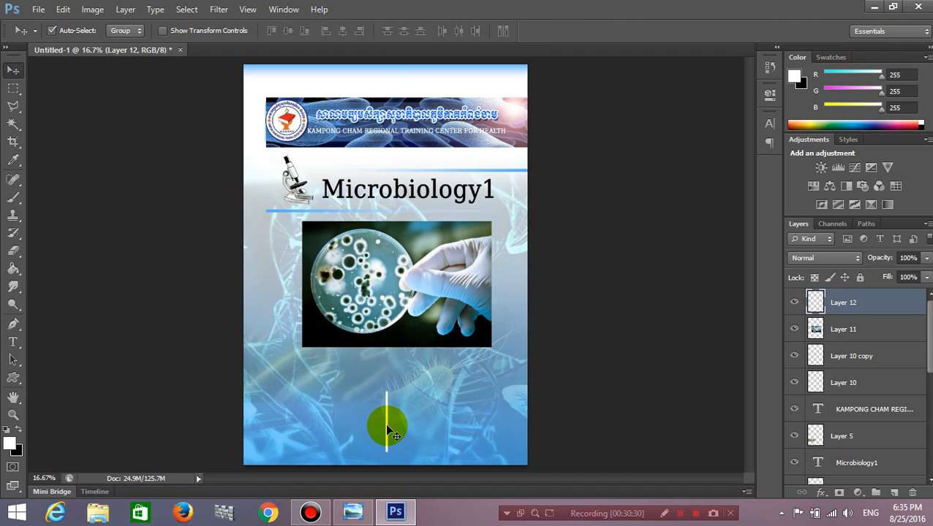
pyautogui.moveTo(389, 427); pyautogui.dragTo(390, 421)
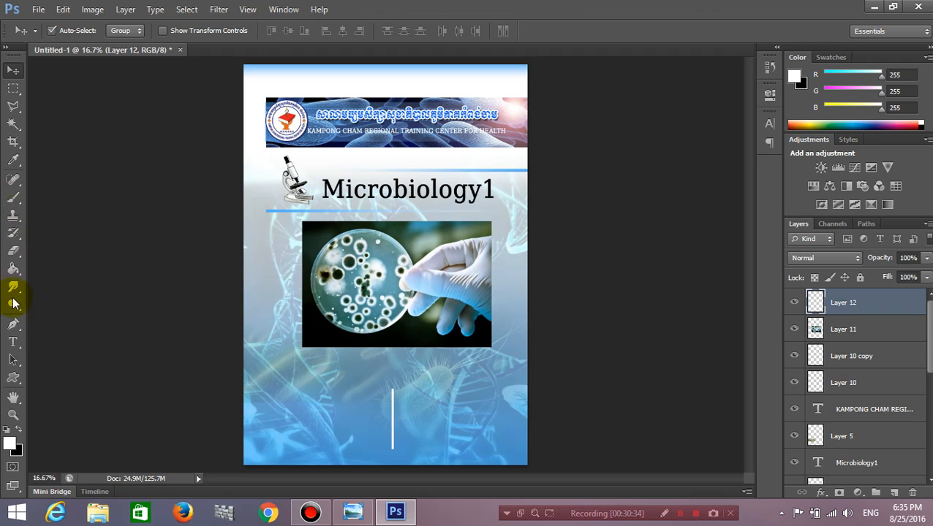
# Start a new text line below the photo in white at 18 pt.
pyautogui.click(13, 342)
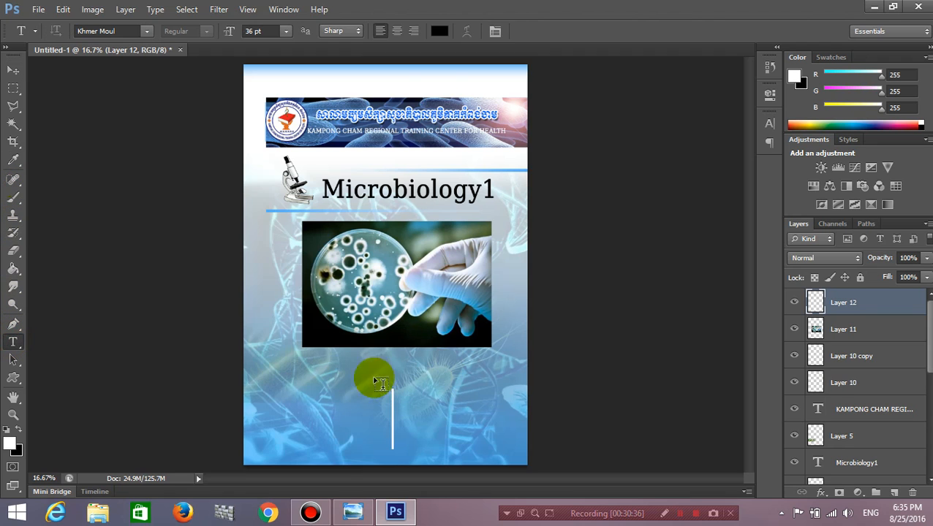
pyautogui.click(440, 31)
pyautogui.click(532, 114)
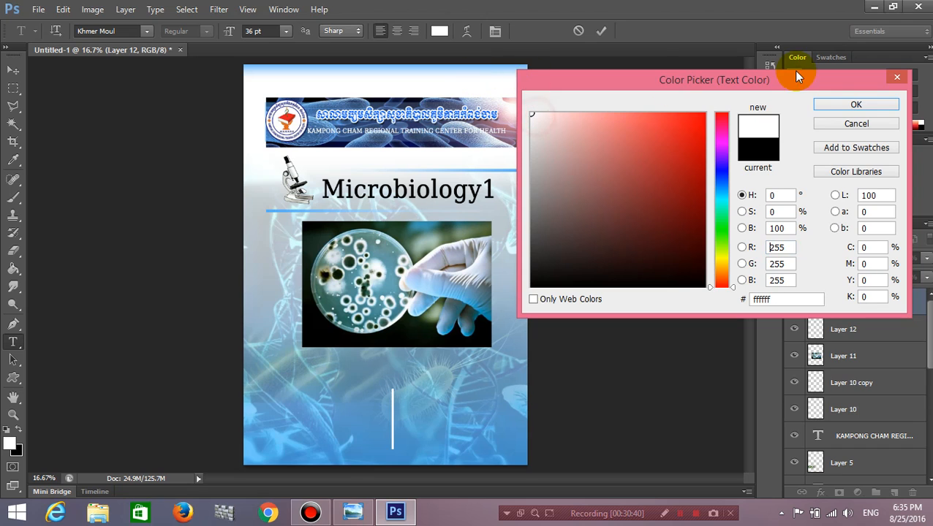
pyautogui.click(831, 106)
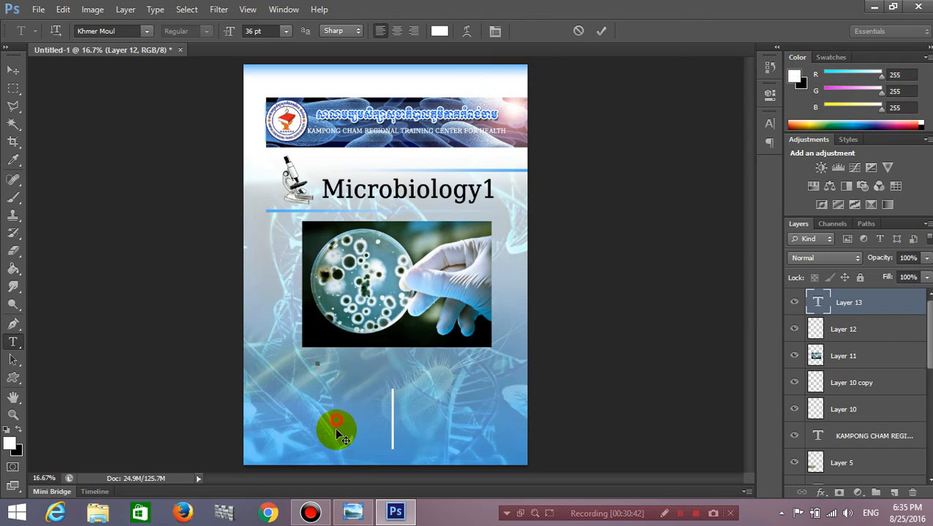
pyautogui.click(285, 30)
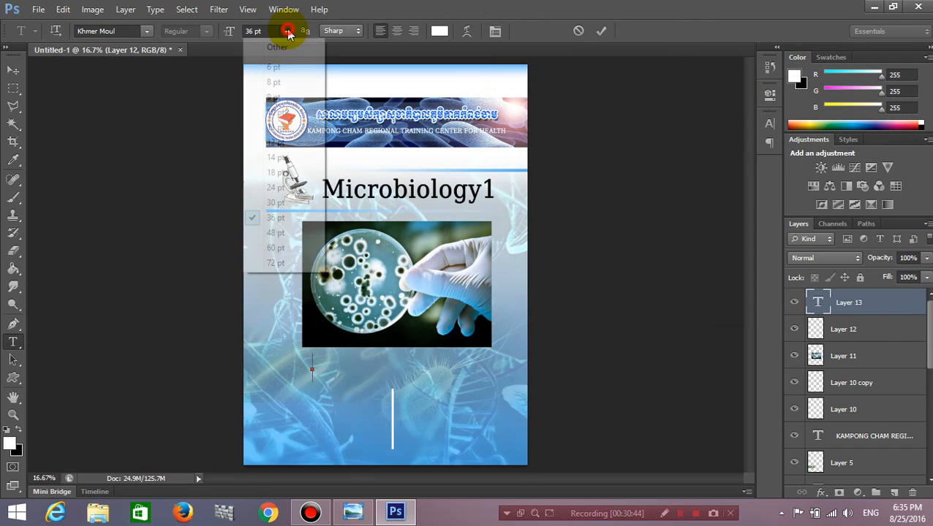
pyautogui.click(278, 176)
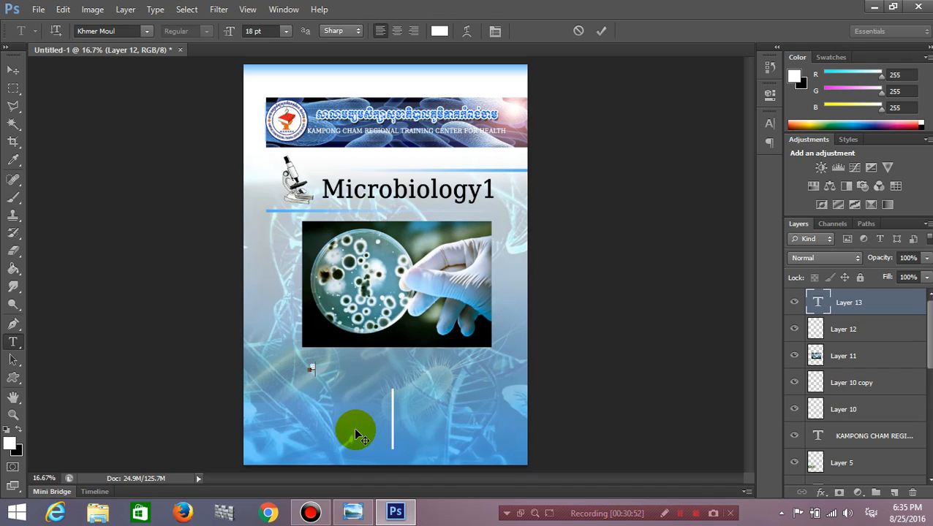
# Type the Khmer title line, correcting two mistyped characters.
pyautogui.write('ផ')
pyautogui.press('BackSpace')
pyautogui.write('ស្បរៀងអាហារ្ត')
pyautogui.press('BackSpace')
pyautogui.press('BackSpace')
pyautogui.write('ត្រ')
pyautogui.write('រង')
pyautogui.write('ទី')
pyautogui.write('គិលានុ')
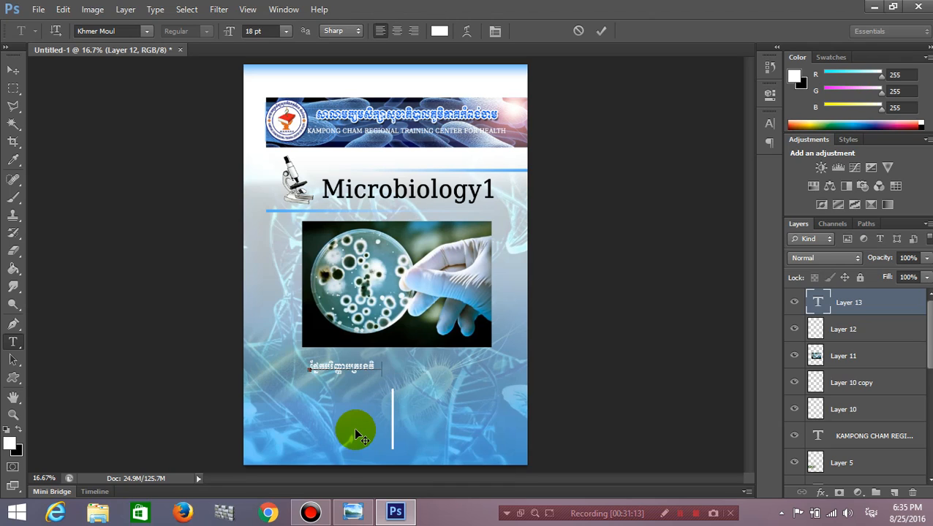
pyautogui.write('បដ្ឋាក')
# Enlarge the Khmer line to 24 pt and centre it beneath the photo.
pyautogui.moveTo(435, 426); pyautogui.dragTo(461, 428)
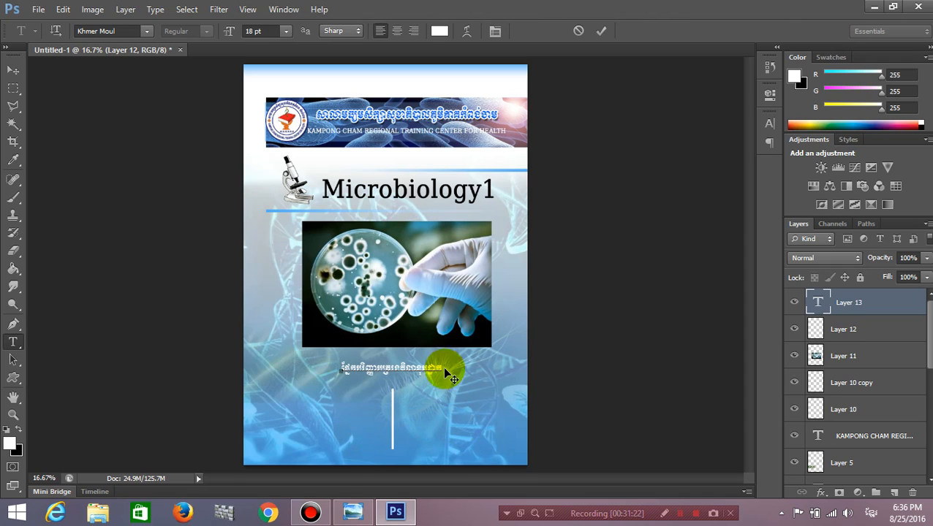
pyautogui.moveTo(443, 365); pyautogui.dragTo(277, 348)
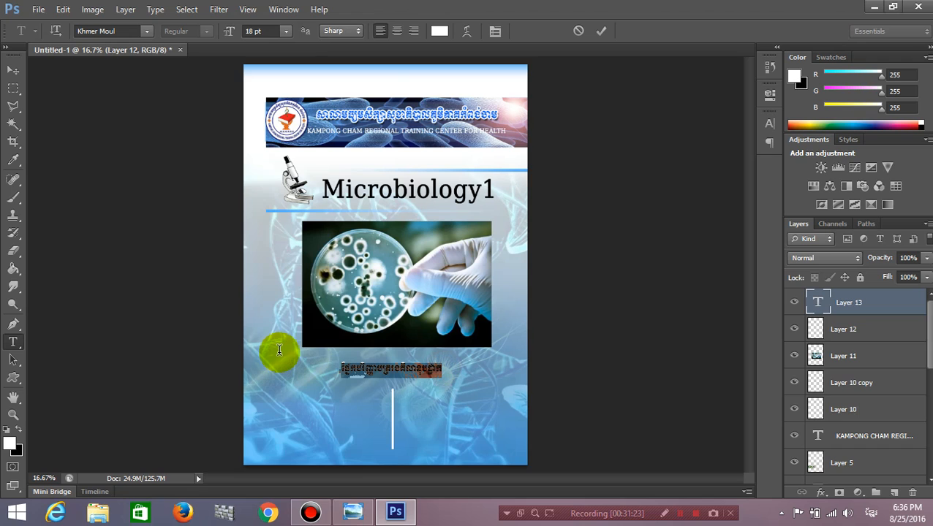
pyautogui.click(281, 31)
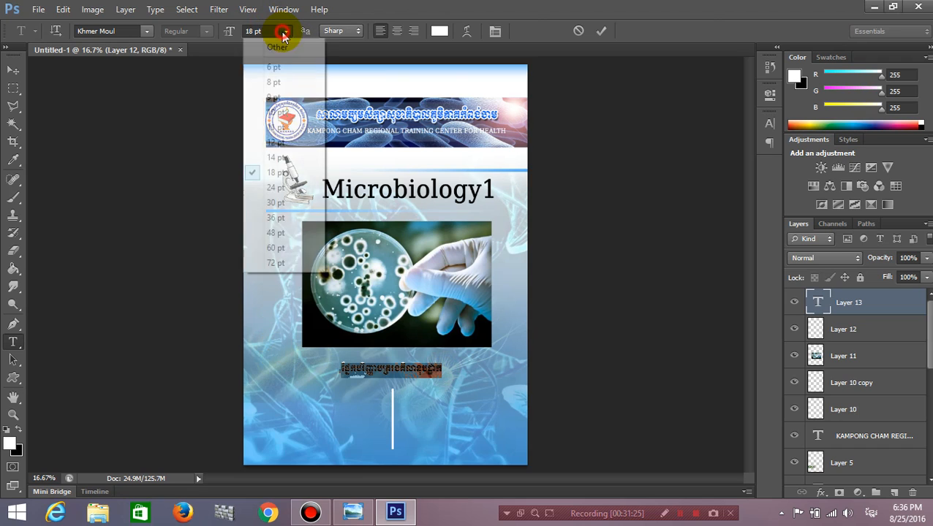
pyautogui.click(278, 183)
pyautogui.moveTo(470, 407); pyautogui.dragTo(463, 406)
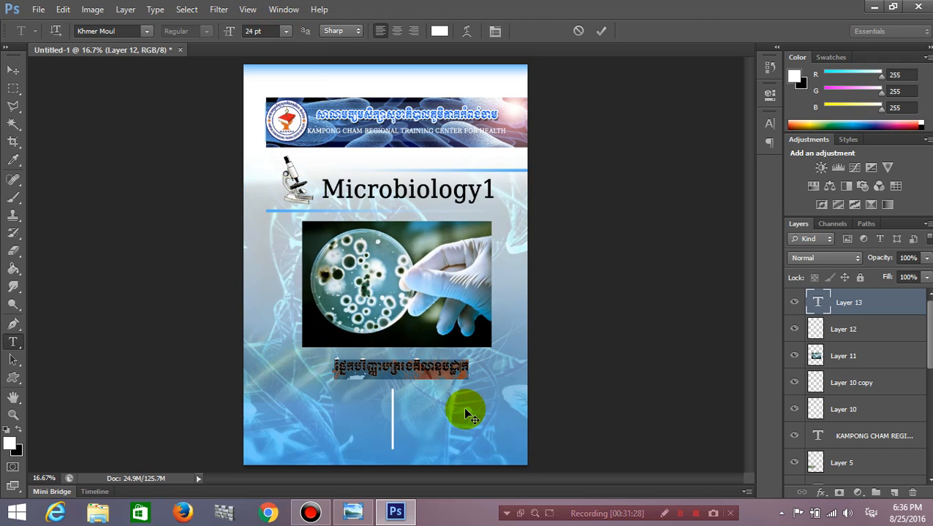
pyautogui.click(13, 70)
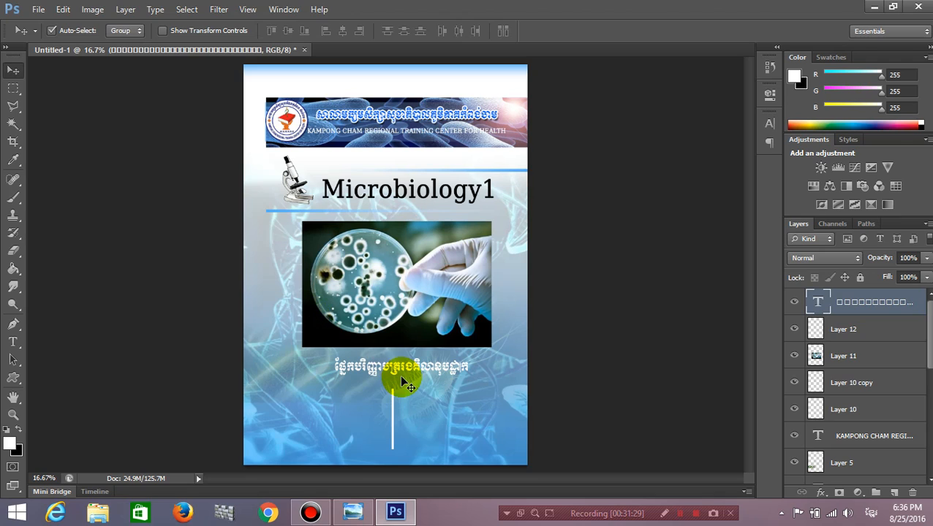
# Duplicate the Khmer line to the lower left and retype it as the author credit with the teacher's name.
pyautogui.moveTo(396, 371)
pyautogui.mouseDown()
pyautogui.moveTo(381, 372)
pyautogui.moveTo(393, 370)
pyautogui.mouseUp()
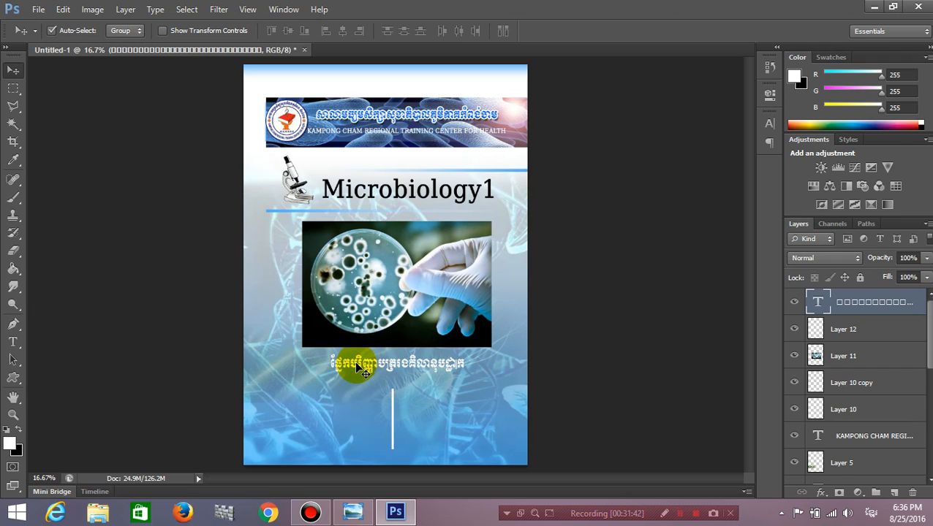
pyautogui.moveTo(357, 369); pyautogui.dragTo(281, 395)
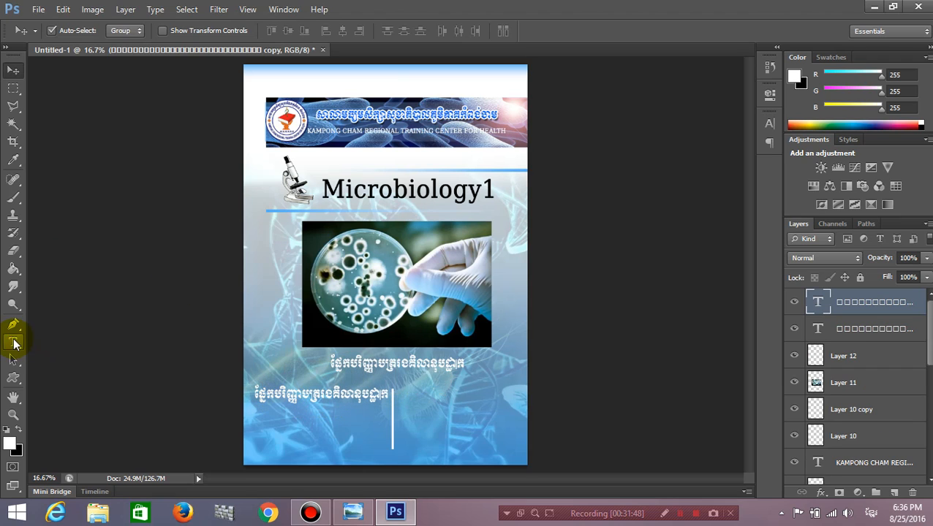
pyautogui.click(13, 341)
pyautogui.click(340, 395)
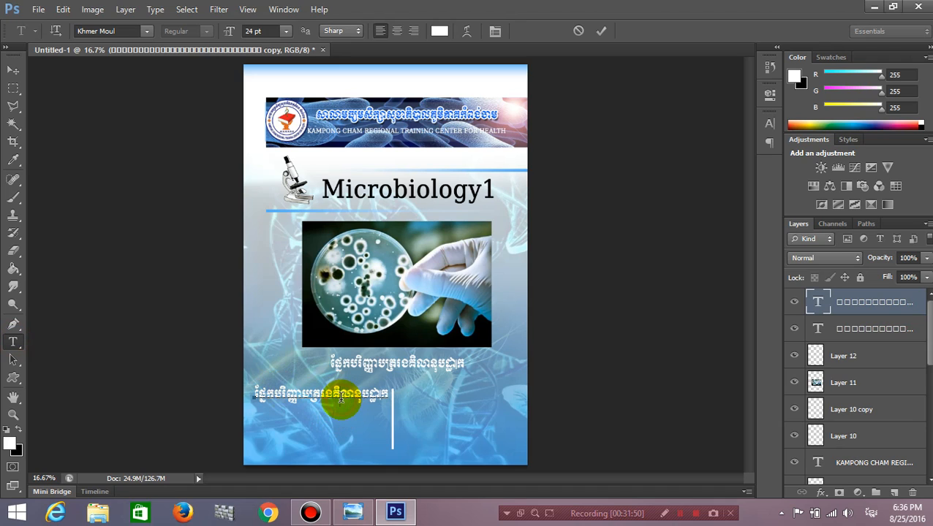
pyautogui.moveTo(251, 395); pyautogui.dragTo(401, 413)
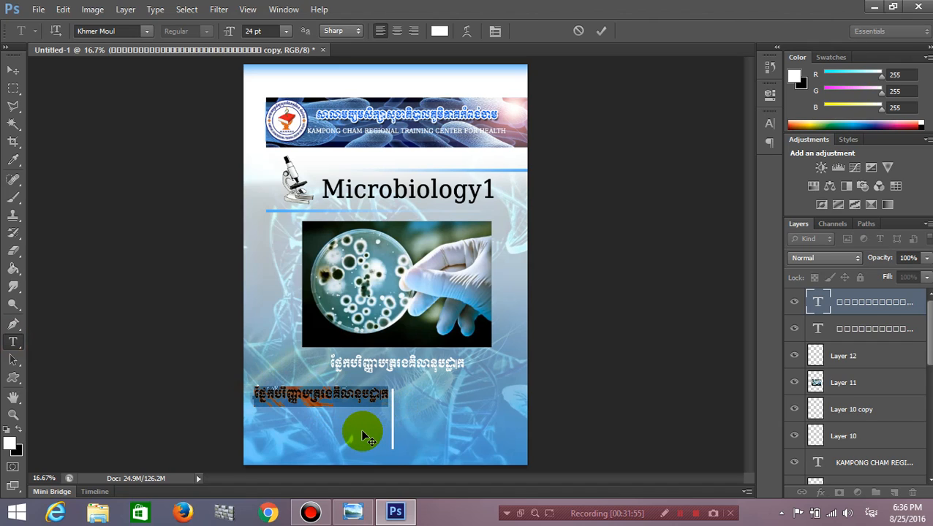
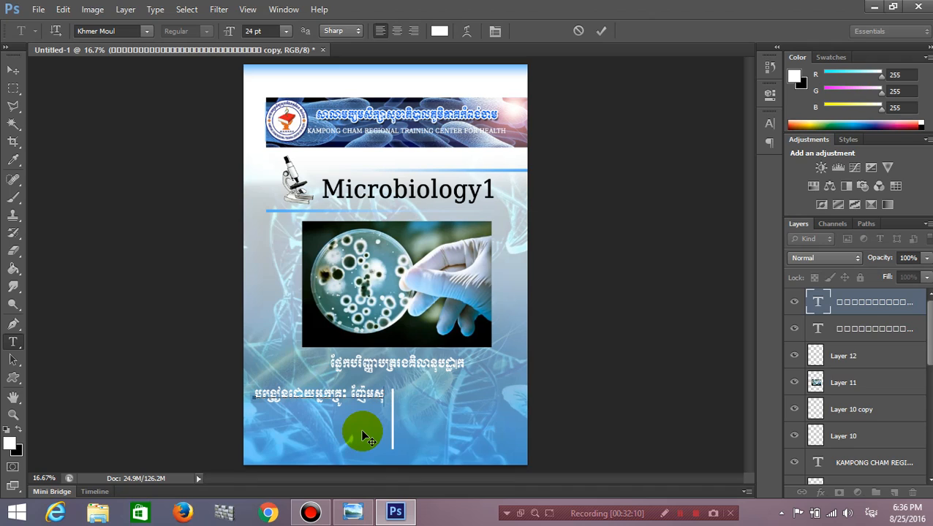
# Set the credit line to 14 pt and shift it slightly right.
pyautogui.hotkey('ctrl', 'a')
pyautogui.click(285, 31)
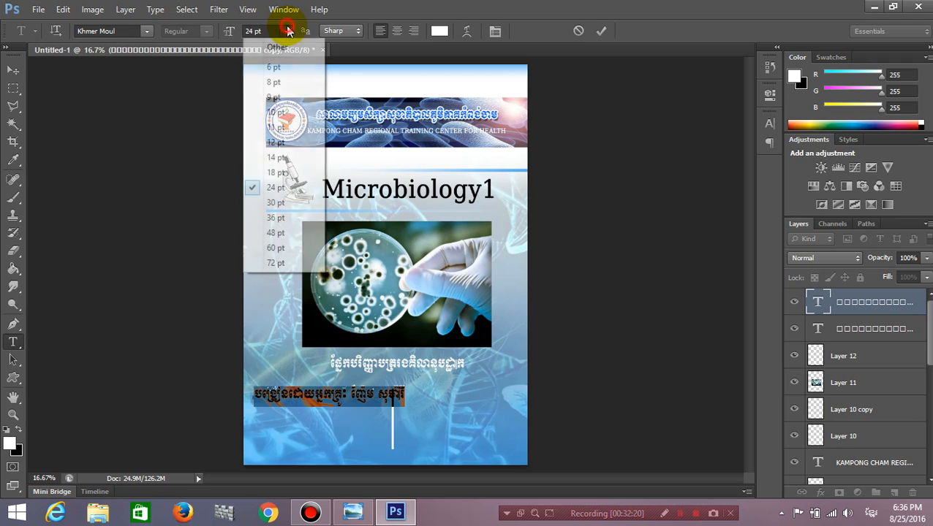
pyautogui.click(275, 157)
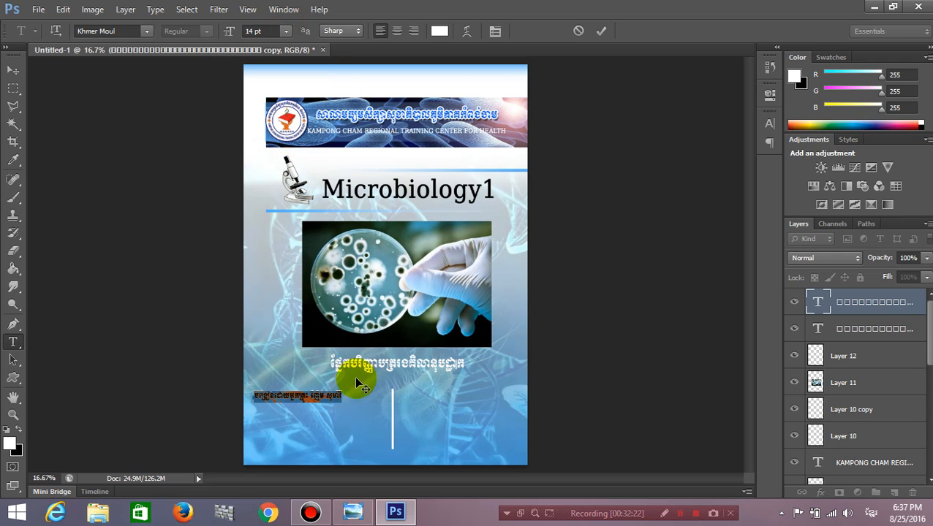
pyautogui.moveTo(373, 434); pyautogui.dragTo(406, 433)
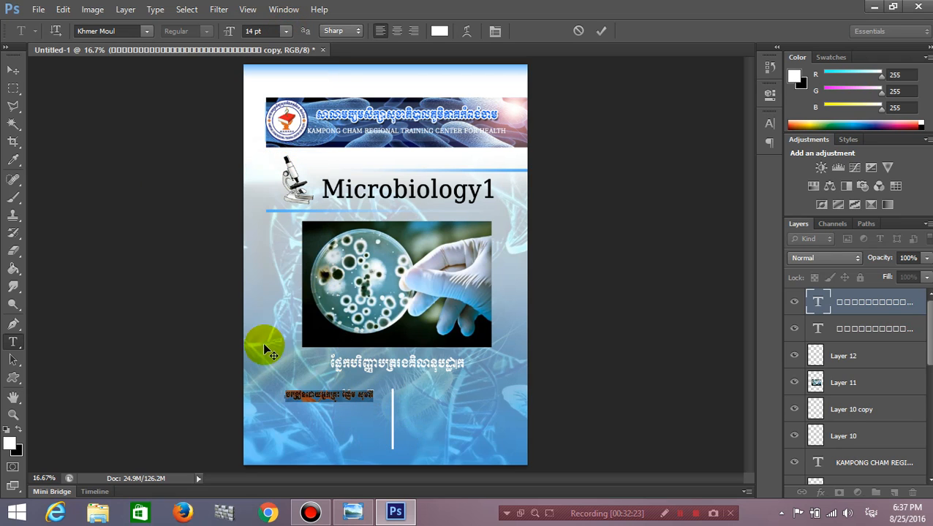
pyautogui.click(13, 69)
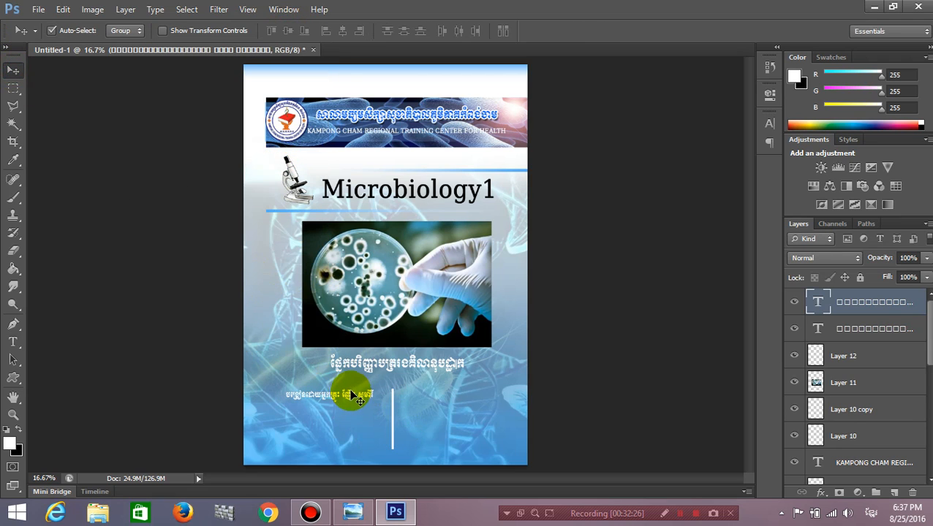
pyautogui.moveTo(363, 400); pyautogui.dragTo(370, 399)
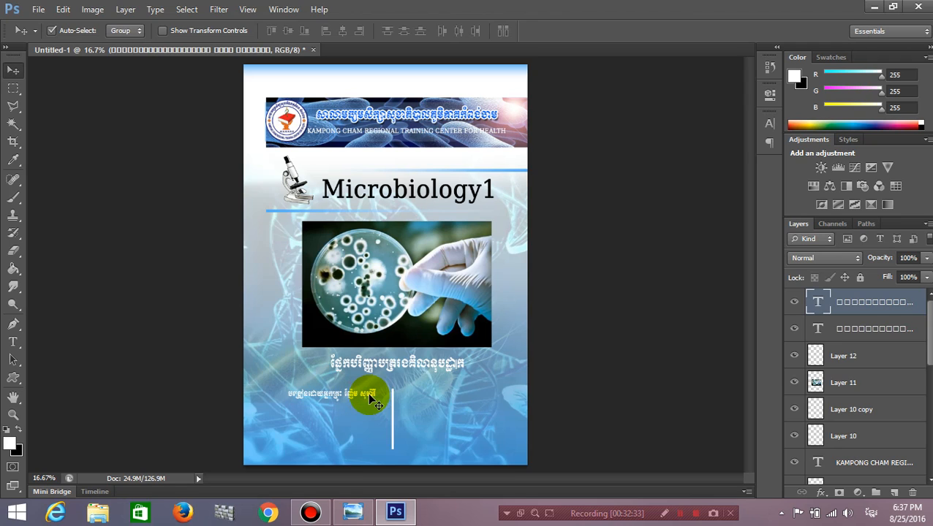
# Scale the credit line to about 119% and place a copy right of the divider.
pyautogui.hotkey('ctrl', 't')
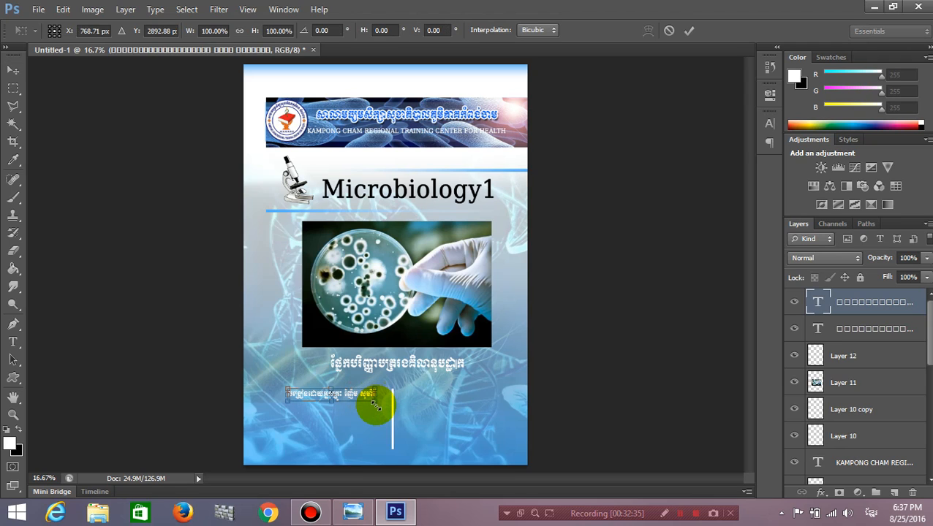
pyautogui.moveTo(374, 402)
pyautogui.mouseDown()
pyautogui.moveTo(385, 406)
pyautogui.moveTo(373, 397)
pyautogui.mouseUp()
pyautogui.press('Return')
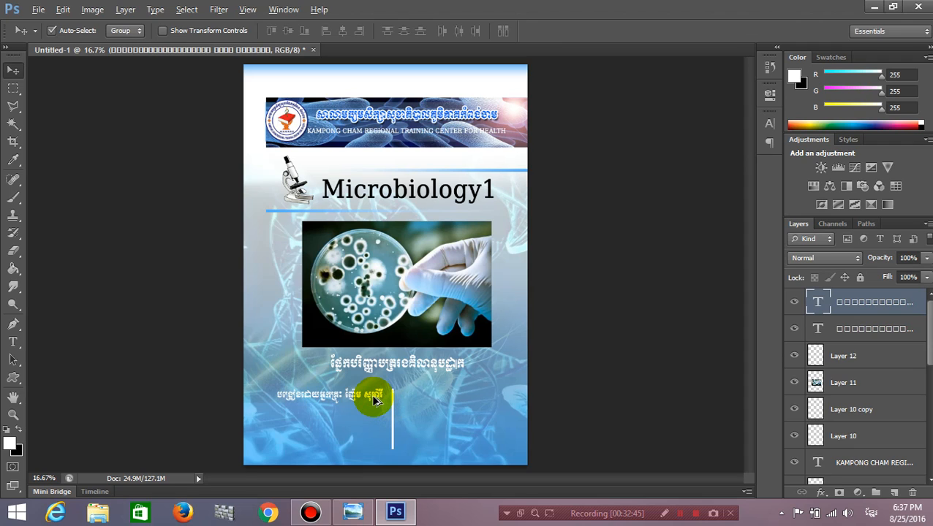
pyautogui.moveTo(374, 401); pyautogui.dragTo(494, 399)
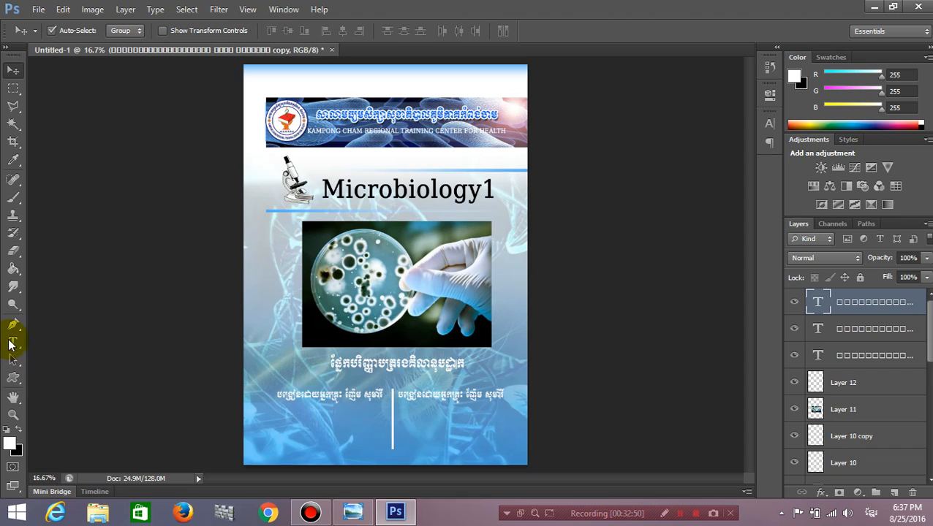
# Retype the copied line as three lines: year 1, class C generation 20, group 5.
pyautogui.click(13, 342)
pyautogui.moveTo(401, 395); pyautogui.dragTo(502, 396)
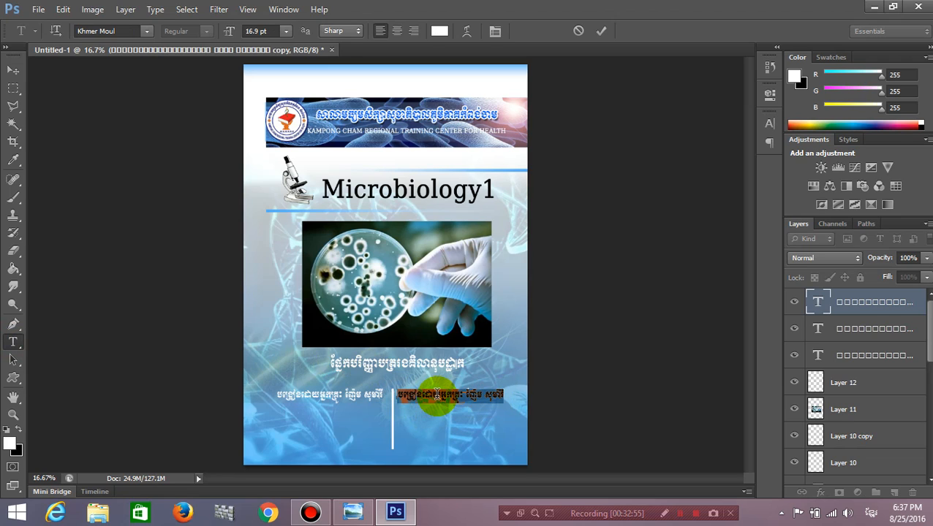
pyautogui.write('ឆ្នាំ')
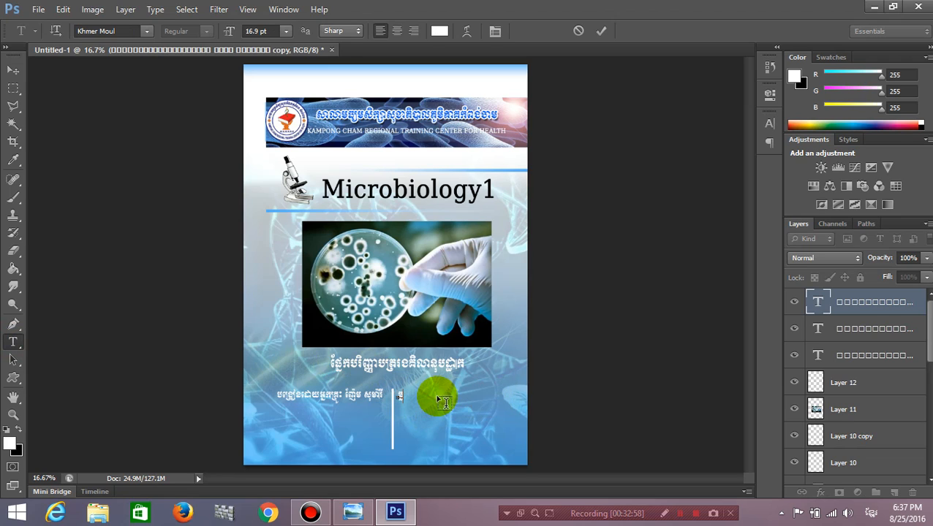
pyautogui.press('BackSpace')
pyautogui.write('ទ')
pyautogui.write('ទ')
pyautogui.write('ី')
pyautogui.write('១')
pyautogui.write('ឆ្នាំ')
pyautogui.hotkey('alt', 'shift')
pyautogui.write('C 9៣៣៩')
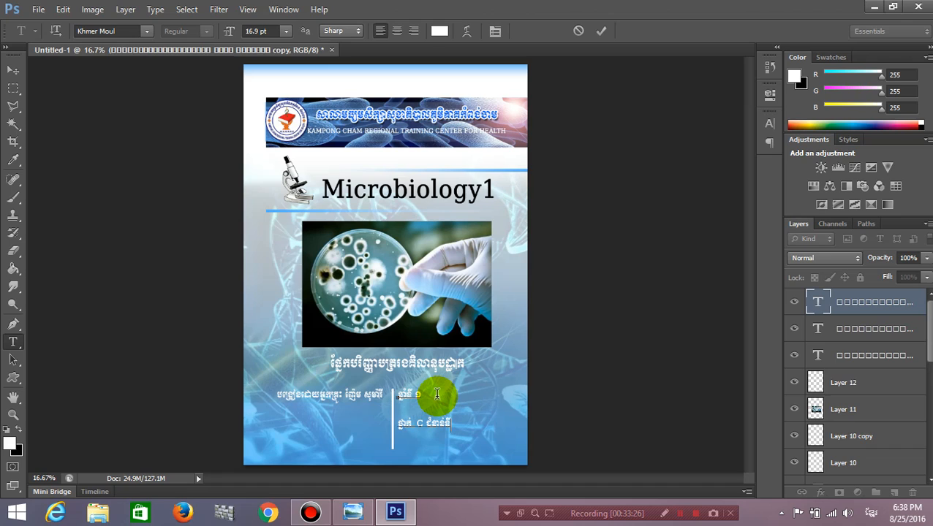
pyautogui.write(' ២០')
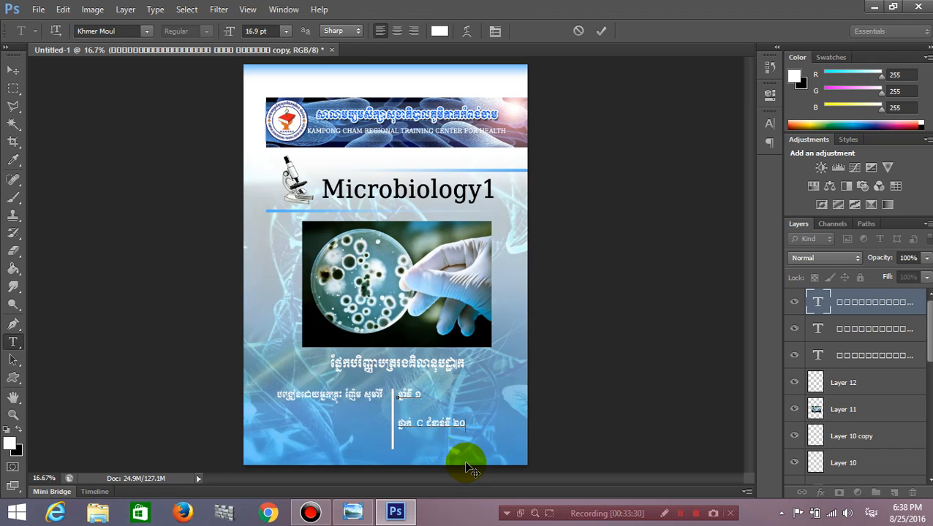
pyautogui.moveTo(483, 458); pyautogui.dragTo(482, 450)
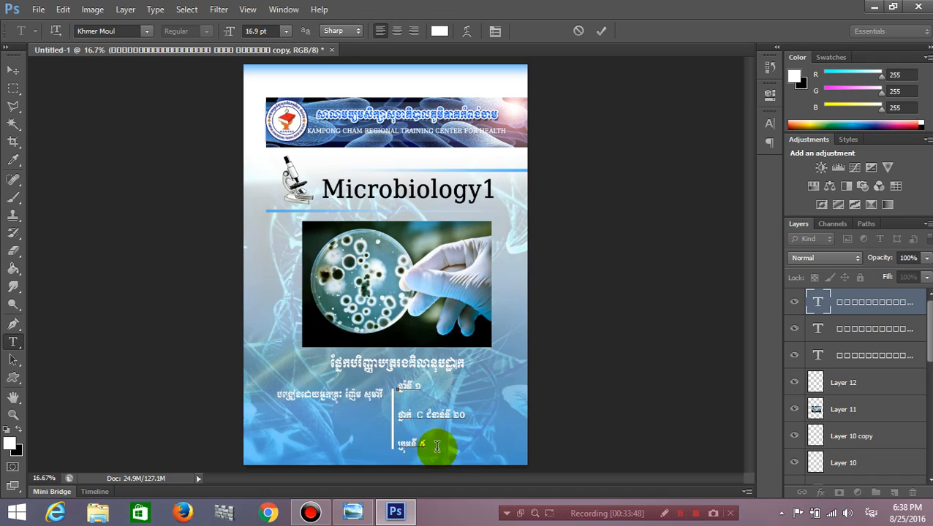
# Tighten the block's leading from 60.88 to 54.88 pt and nudge it right and down.
pyautogui.click(464, 467)
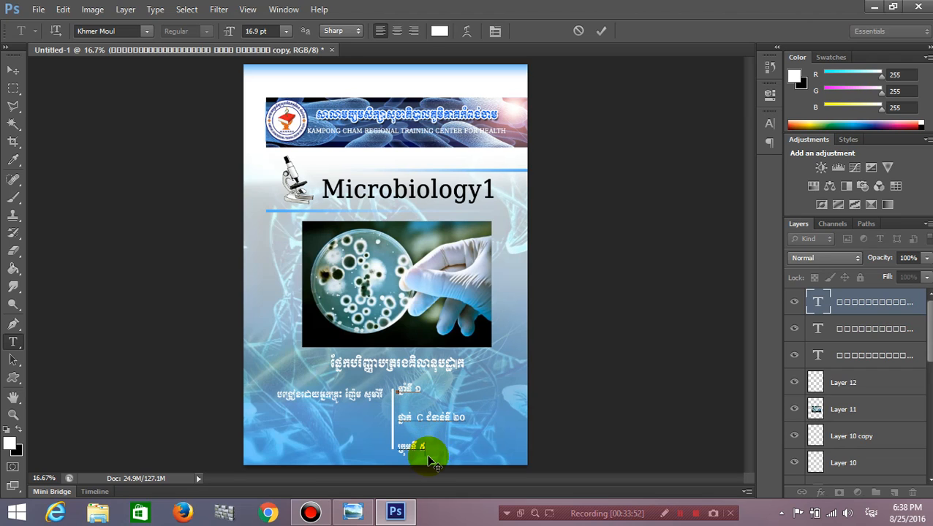
pyautogui.click(429, 448)
pyautogui.hotkey('ctrl', 'a')
pyautogui.click(495, 31)
pyautogui.moveTo(691, 151); pyautogui.dragTo(684, 152)
pyautogui.click(729, 114)
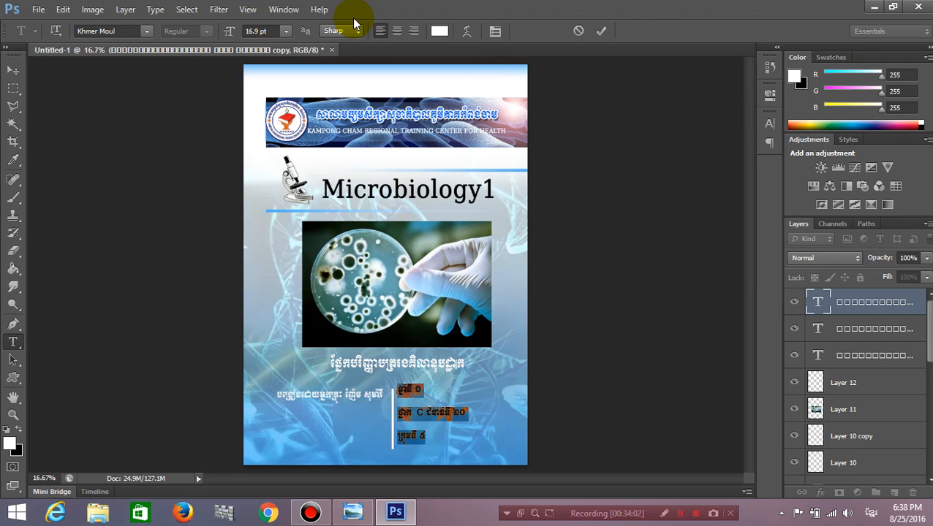
pyautogui.click(13, 70)
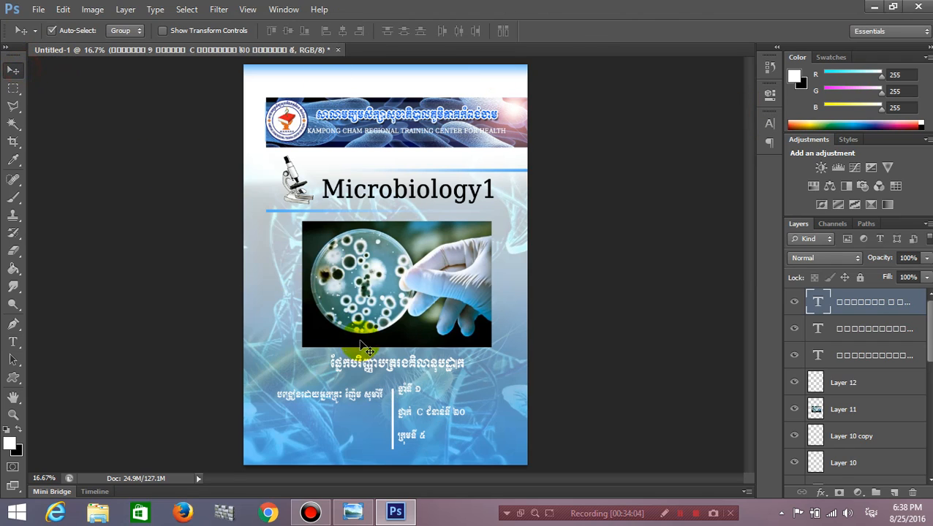
pyautogui.click(433, 415)
pyautogui.moveTo(433, 415); pyautogui.dragTo(441, 424)
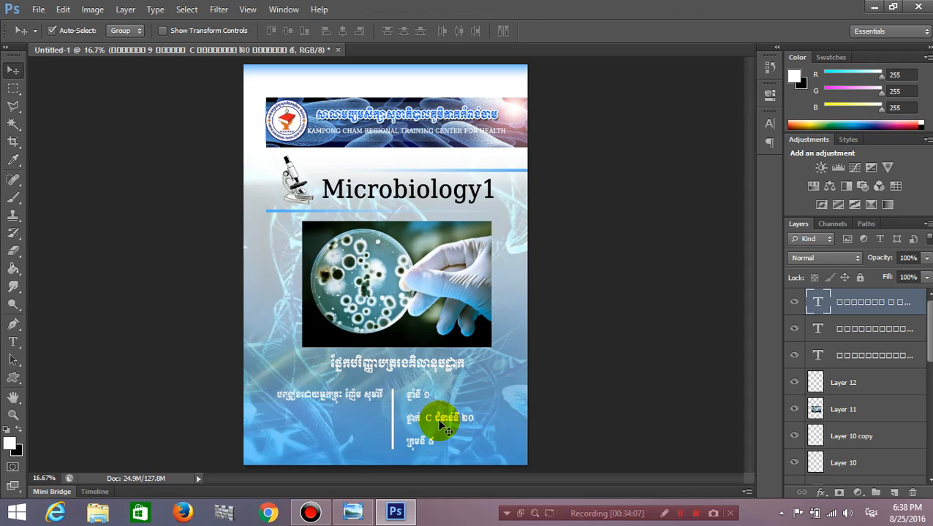
# Copy the author credit down to the bottom left and replace its text with ២០១៥ - ២០១៦.
pyautogui.click(353, 399)
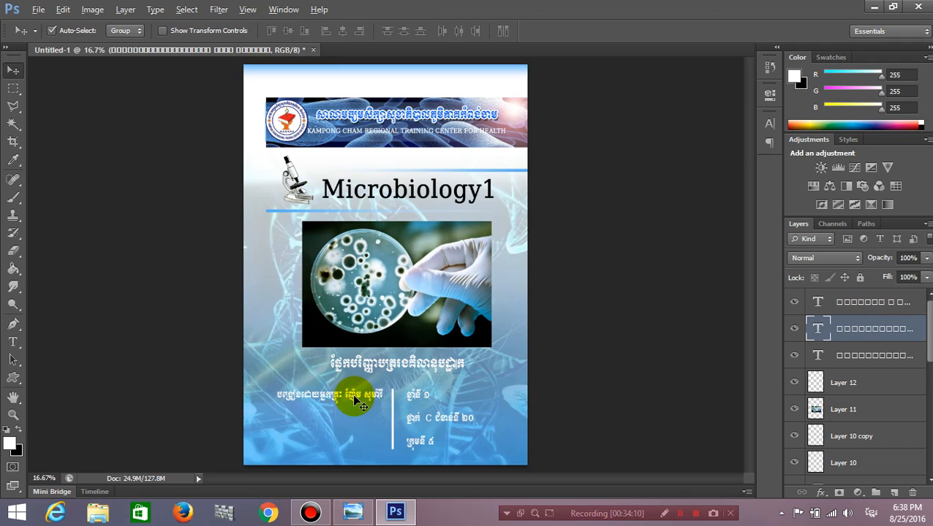
pyautogui.keyDown('alt'); pyautogui.moveTo(354, 399); pyautogui.dragTo(354, 441); pyautogui.keyUp('alt')
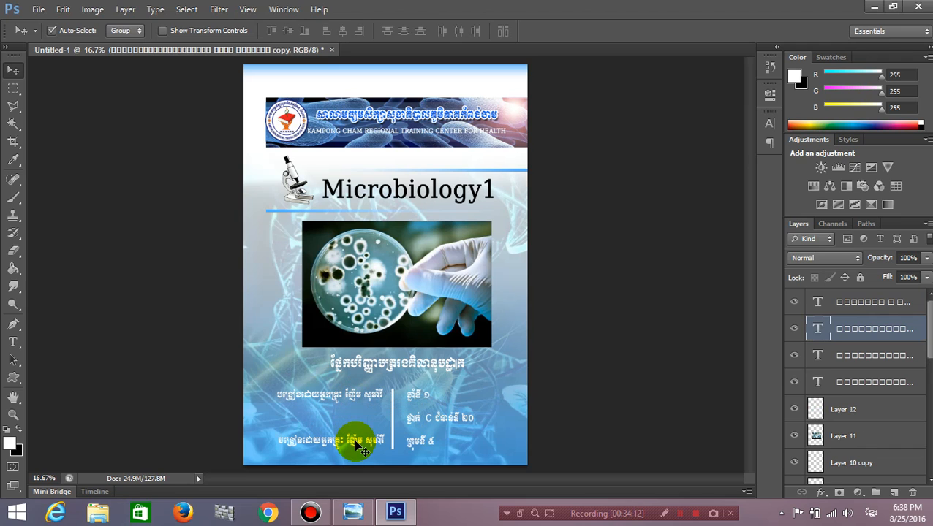
pyautogui.click(13, 341)
pyautogui.click(315, 440)
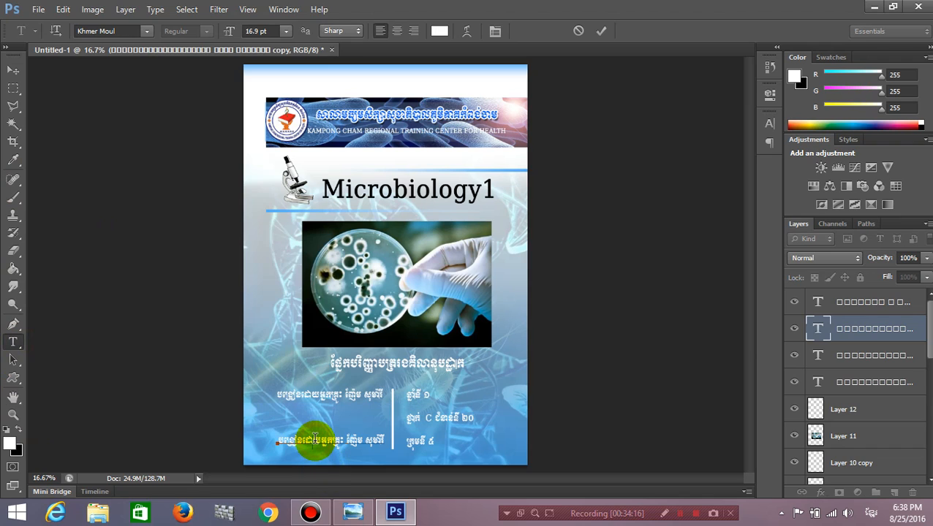
pyautogui.hotkey('ctrl', 'a')
pyautogui.press('BackSpace')
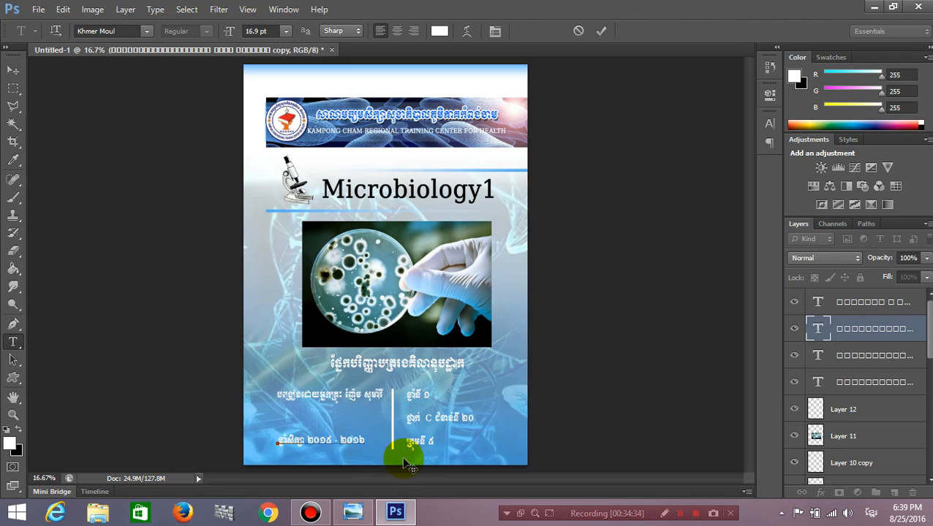
pyautogui.moveTo(413, 462); pyautogui.dragTo(434, 468)
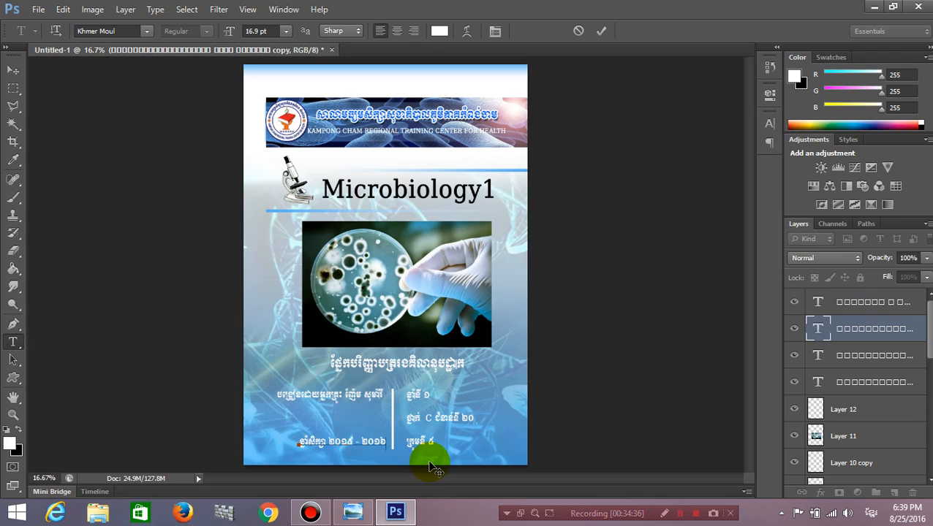
pyautogui.click(13, 70)
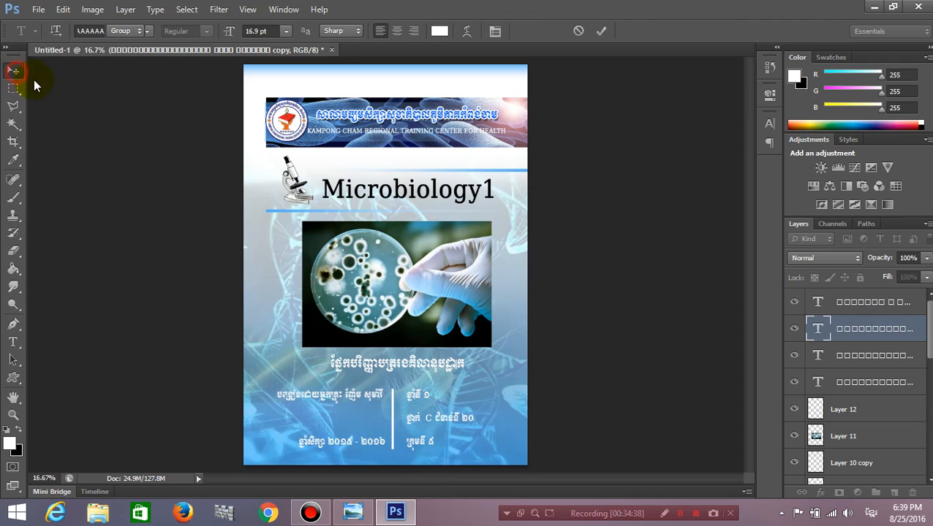
# Compare the cover against the reference image.
pyautogui.click(648, 306)
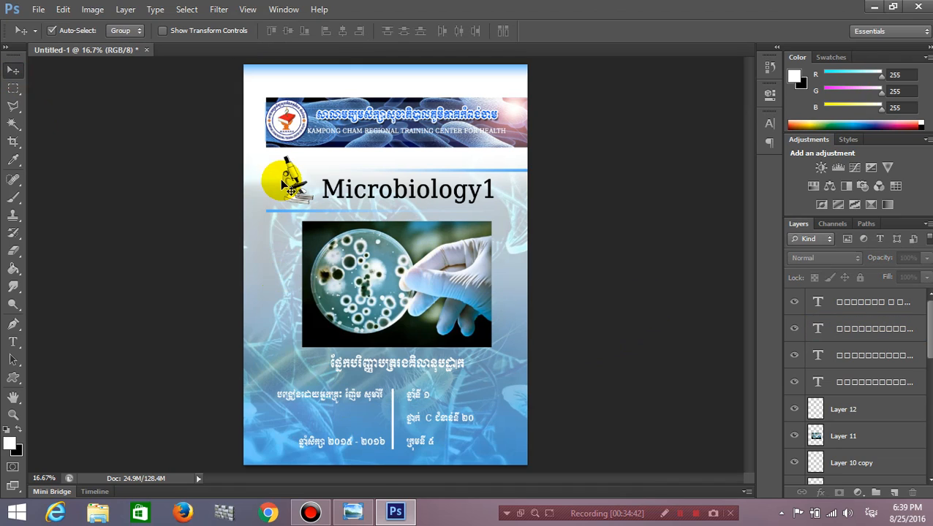
pyautogui.click(354, 511)
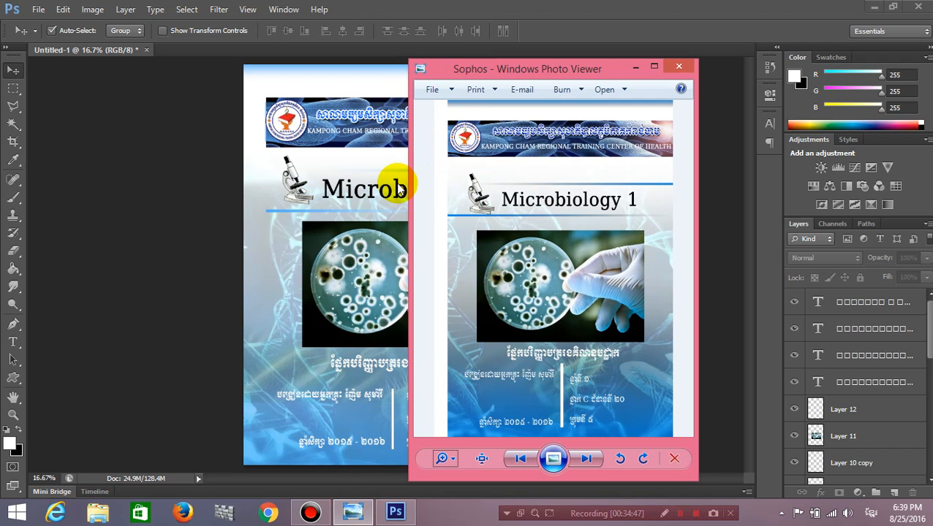
pyautogui.click(635, 67)
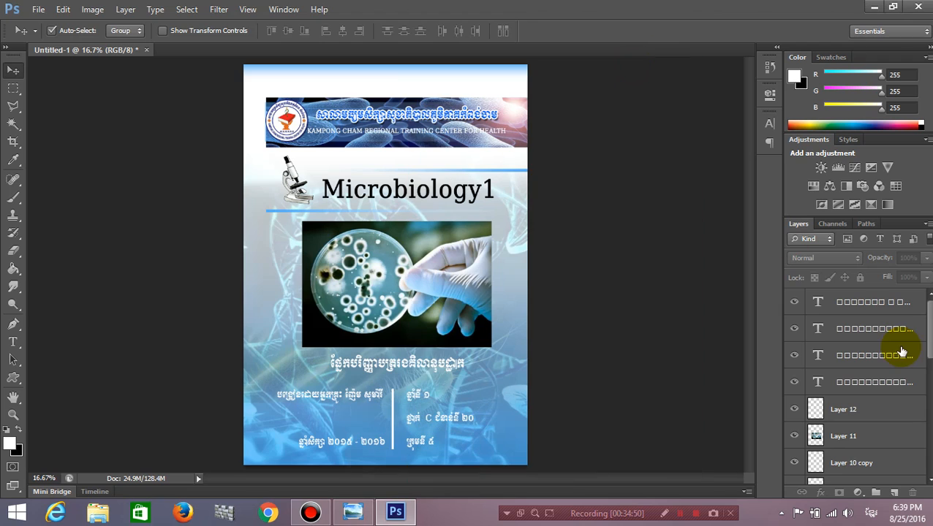
# On a new top layer, select a narrow strip down the left edge and fill it white.
pyautogui.click(891, 300)
pyautogui.click(893, 494)
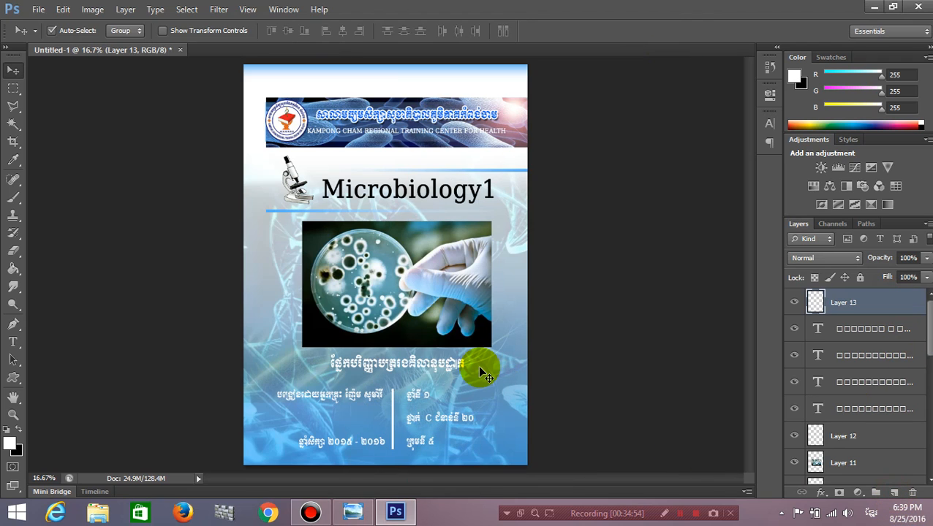
pyautogui.click(13, 88)
pyautogui.moveTo(236, 56); pyautogui.dragTo(264, 475)
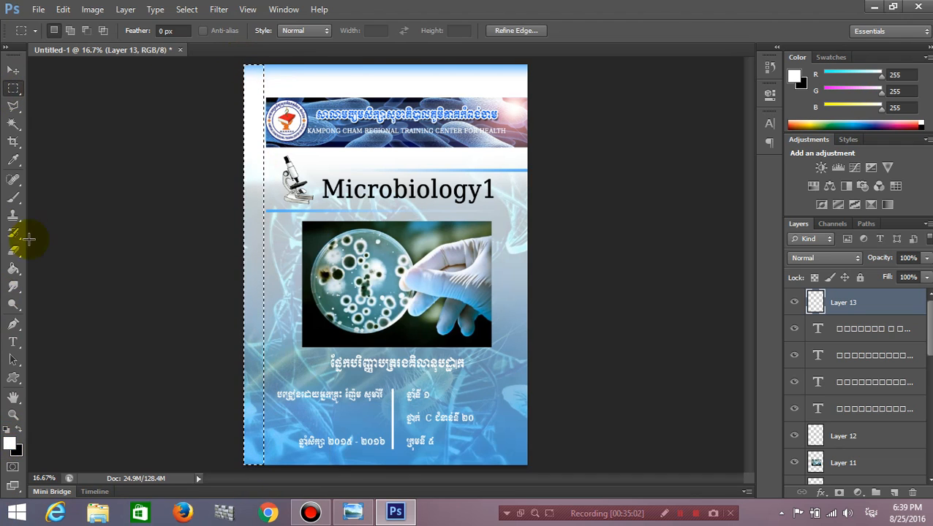
pyautogui.click(13, 271)
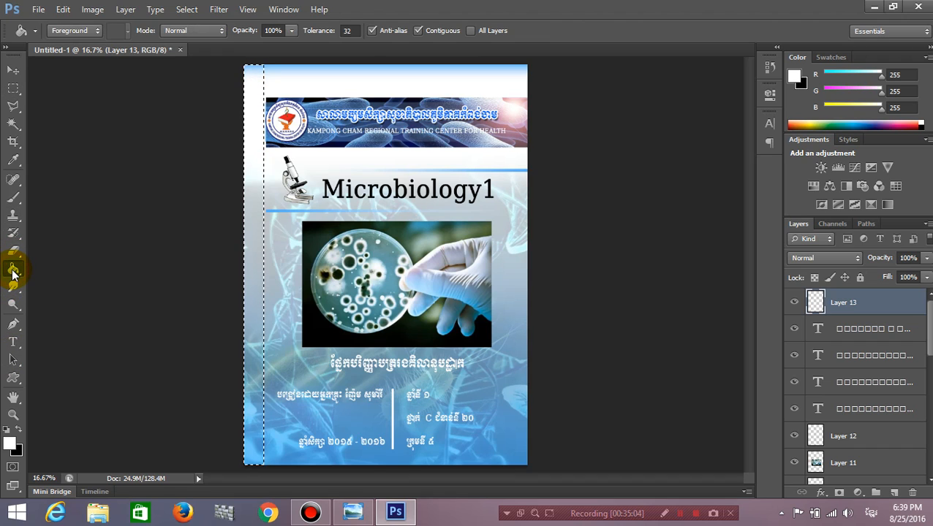
pyautogui.click(254, 156)
pyautogui.click(9, 70)
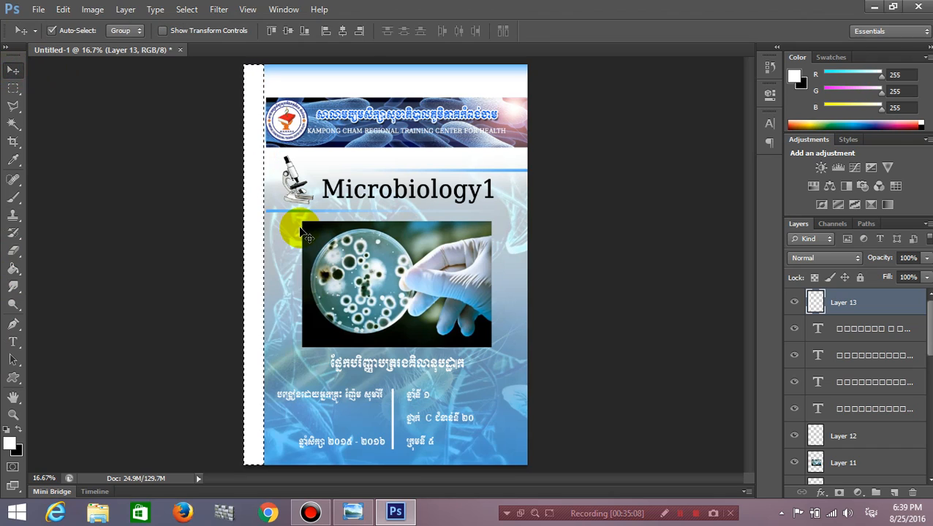
pyautogui.hotkey('ctrl', 'd')
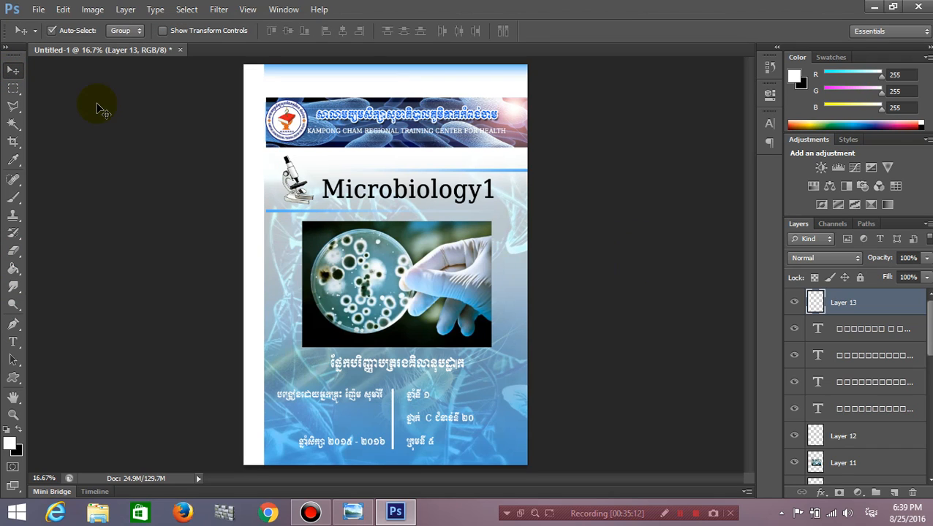
# Save the cover as cover.psd in the Microb folder.
pyautogui.click(38, 11)
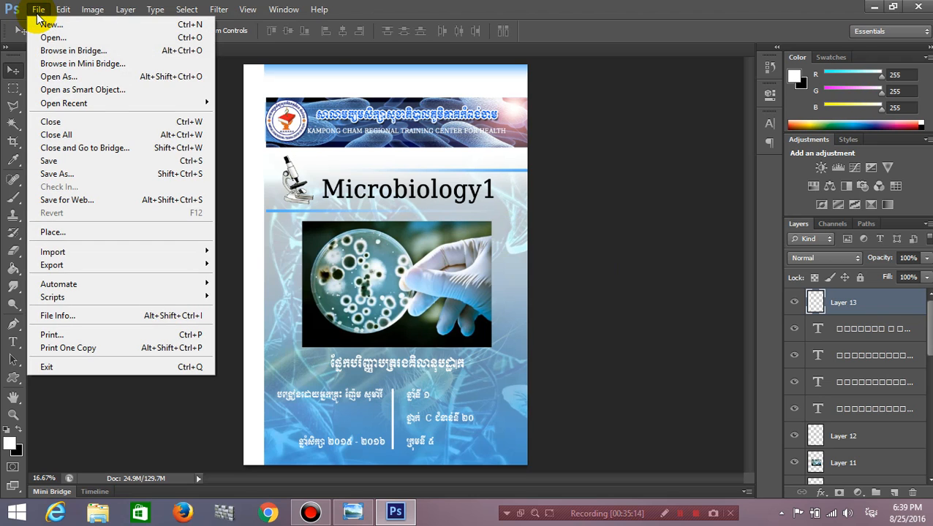
pyautogui.click(104, 162)
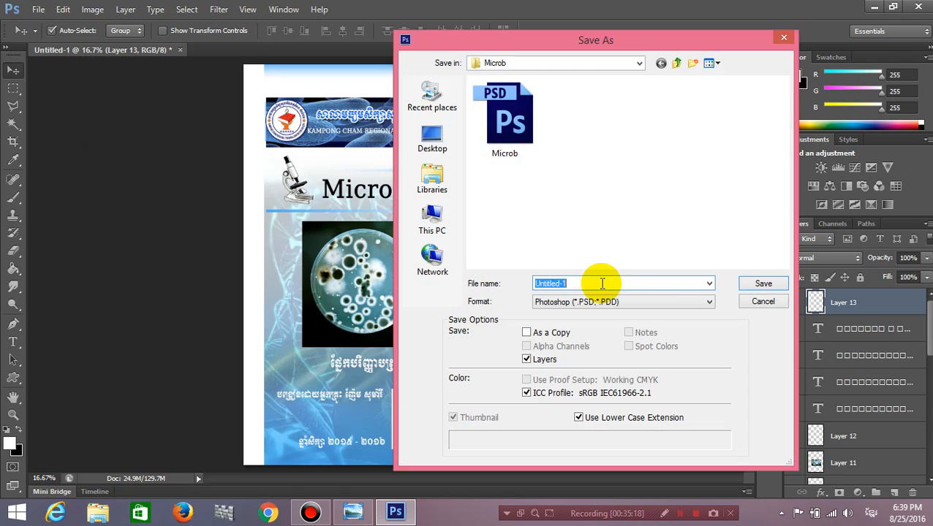
pyautogui.write('ខិត')
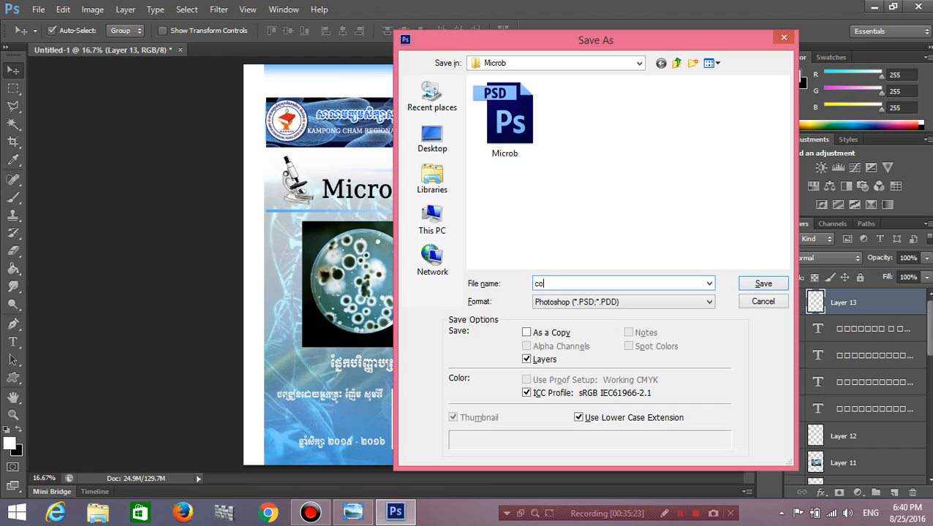
pyautogui.click(650, 306)
pyautogui.click(650, 306)
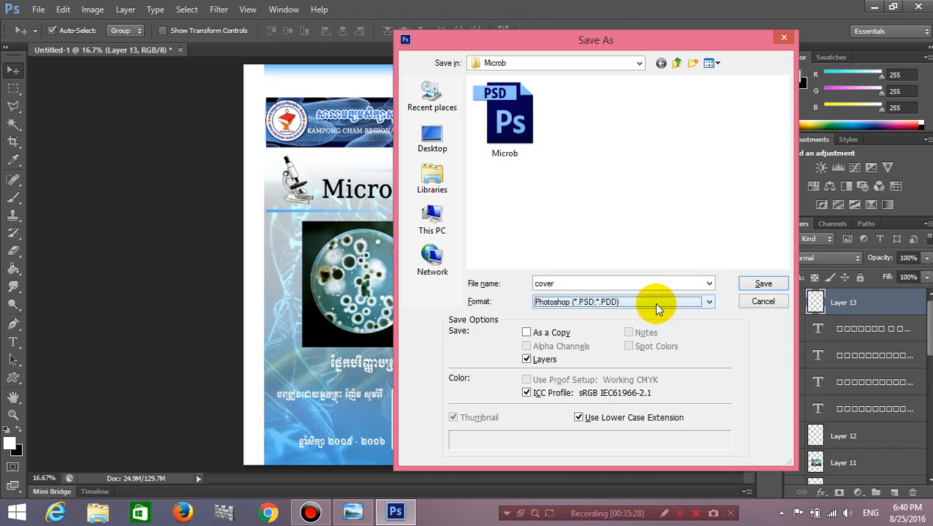
pyautogui.click(760, 285)
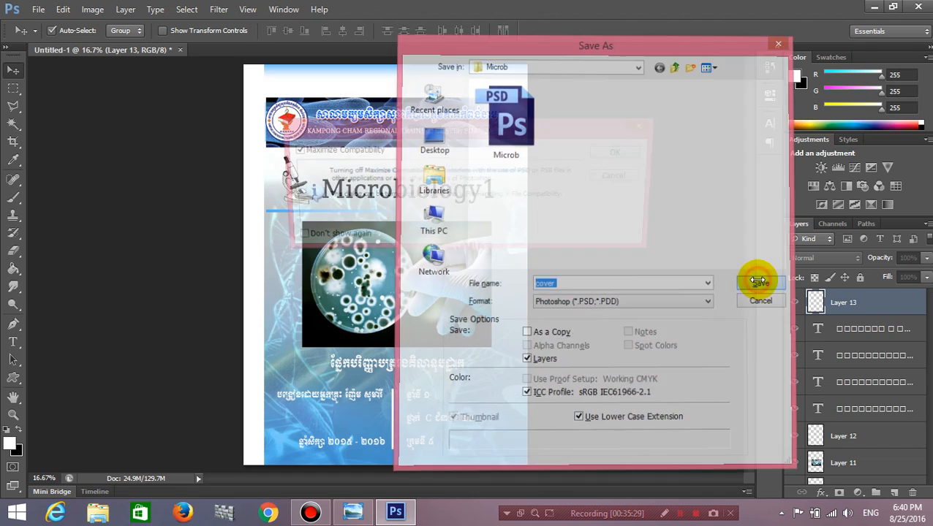
pyautogui.click(604, 157)
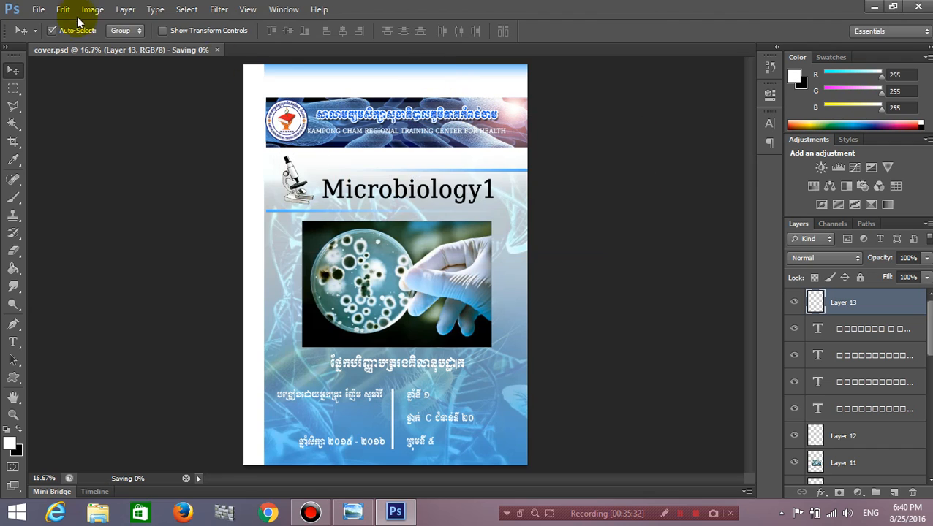
# Save a JPEG copy, cover.jpg, to the Desktop at maximum quality 12.
pyautogui.click(38, 9)
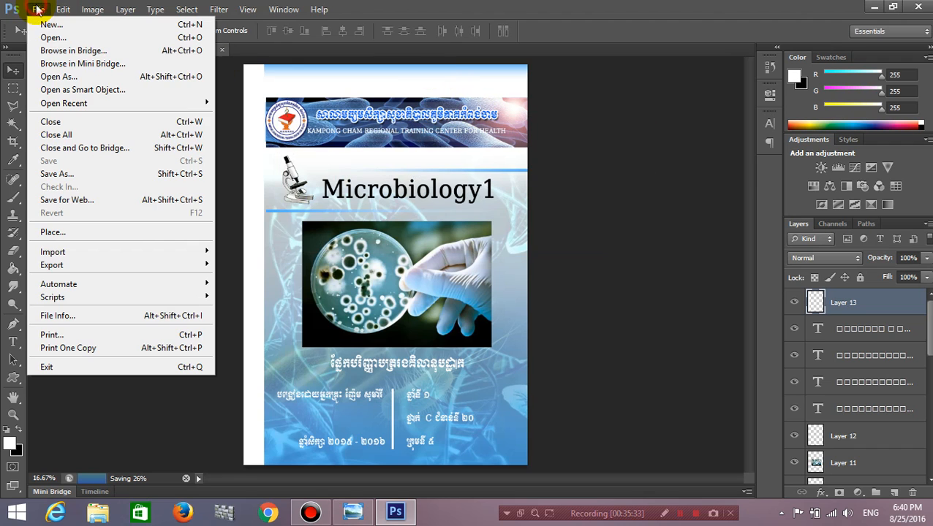
pyautogui.click(96, 176)
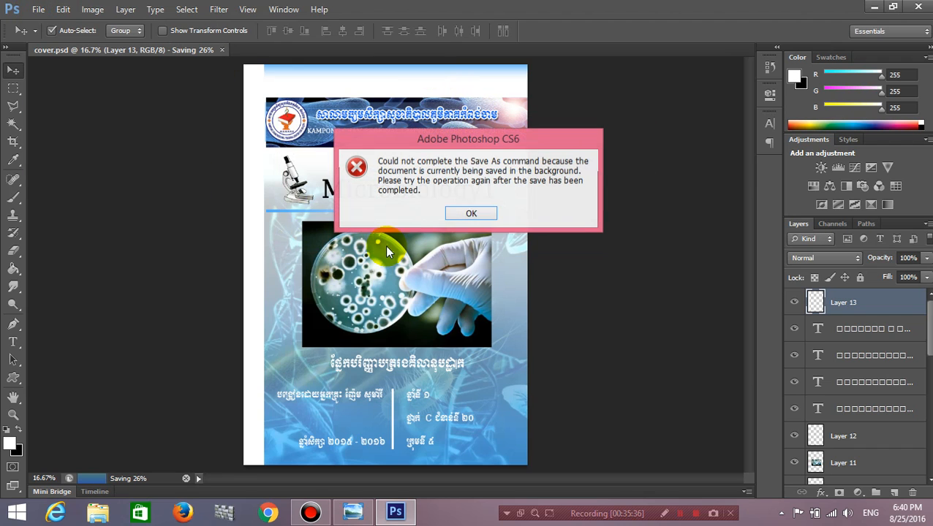
pyautogui.click(468, 212)
pyautogui.click(38, 9)
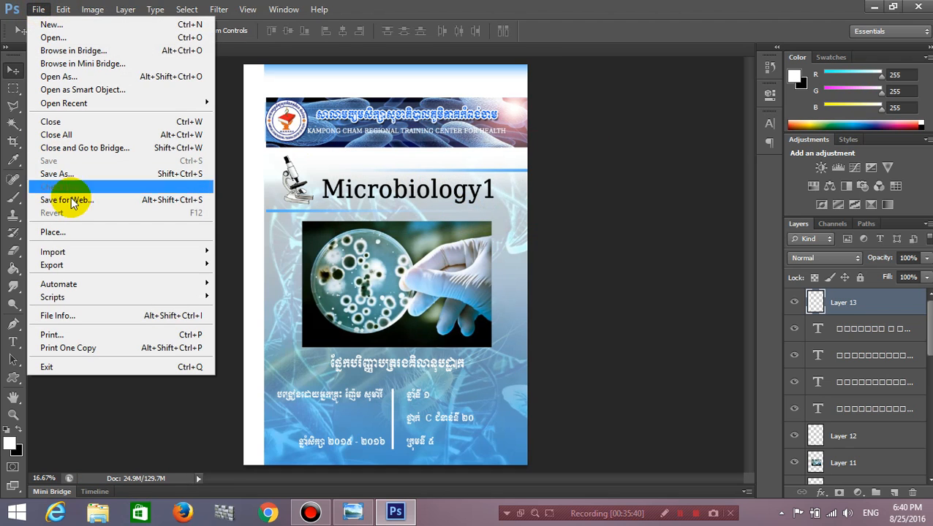
pyautogui.click(81, 173)
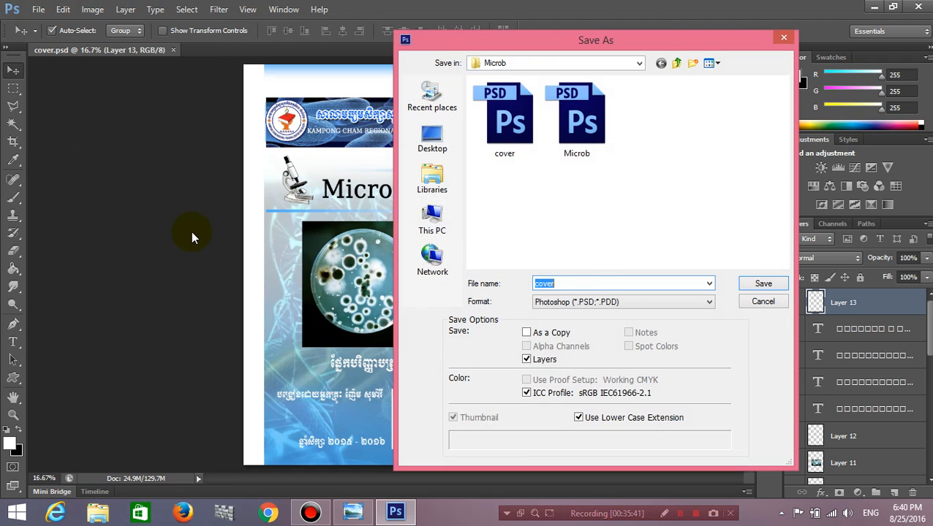
pyautogui.click(585, 302)
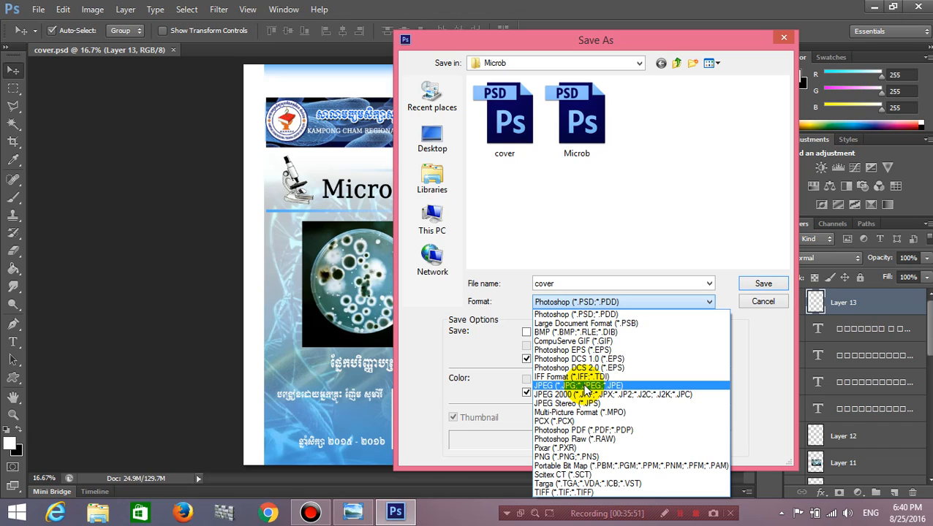
pyautogui.click(577, 386)
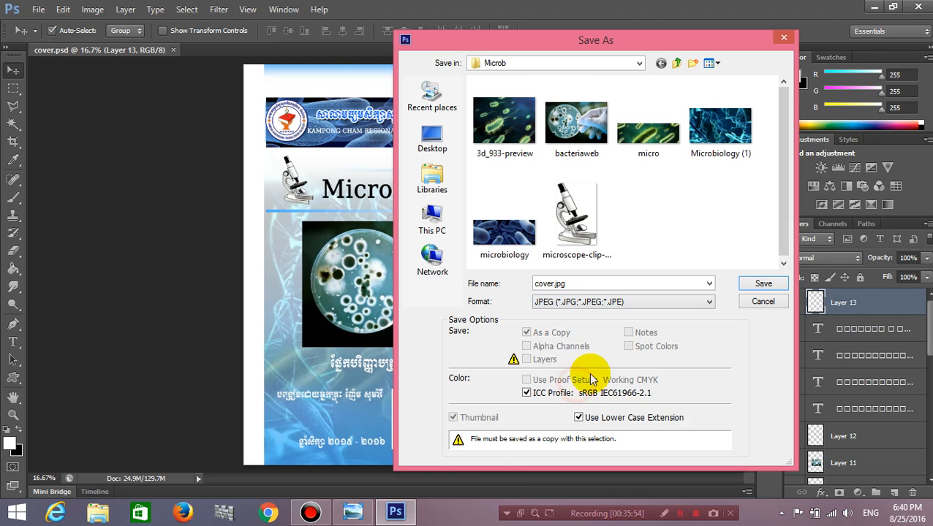
pyautogui.click(424, 140)
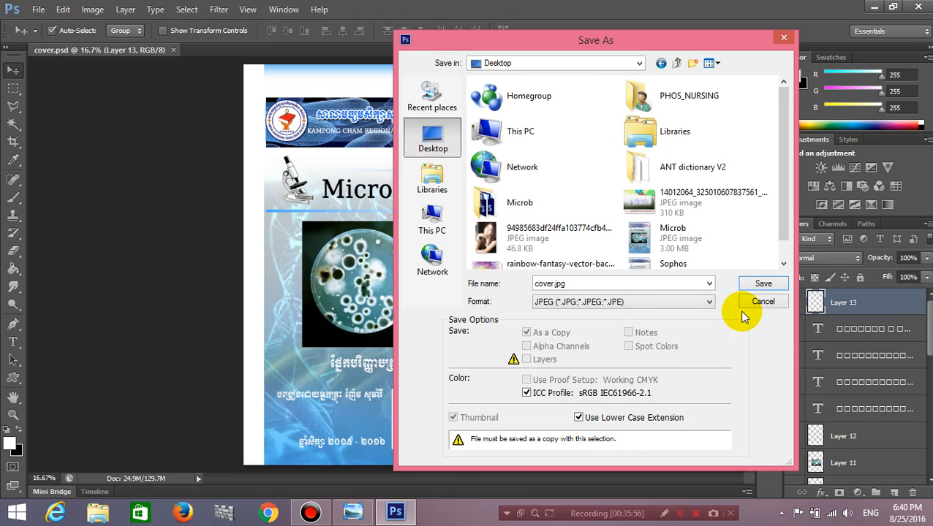
pyautogui.click(763, 284)
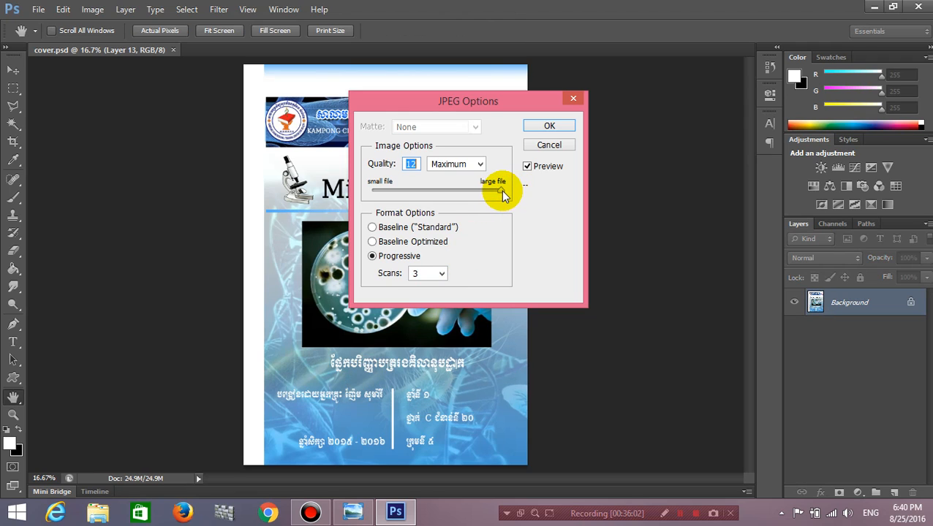
pyautogui.click(550, 128)
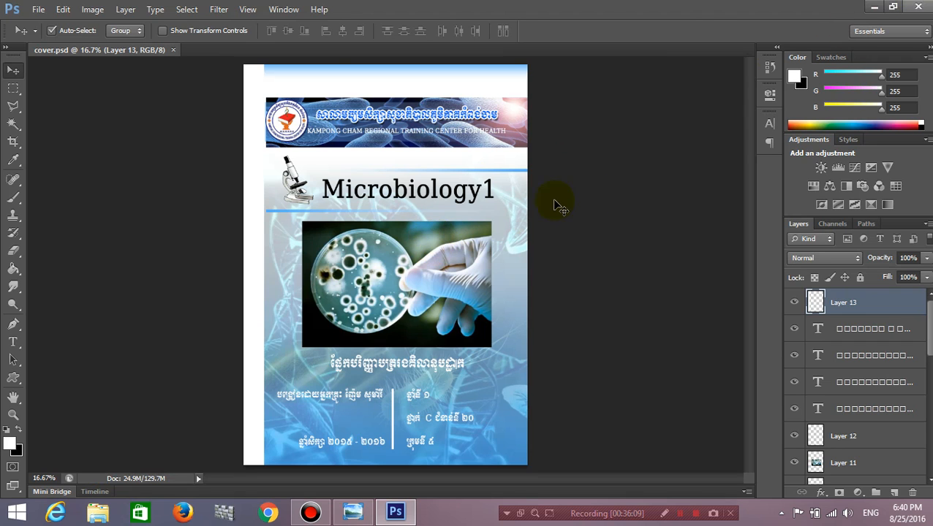
# Quit Photoshop and refresh the desktop so the new cover files appear.
pyautogui.click(913, 7)
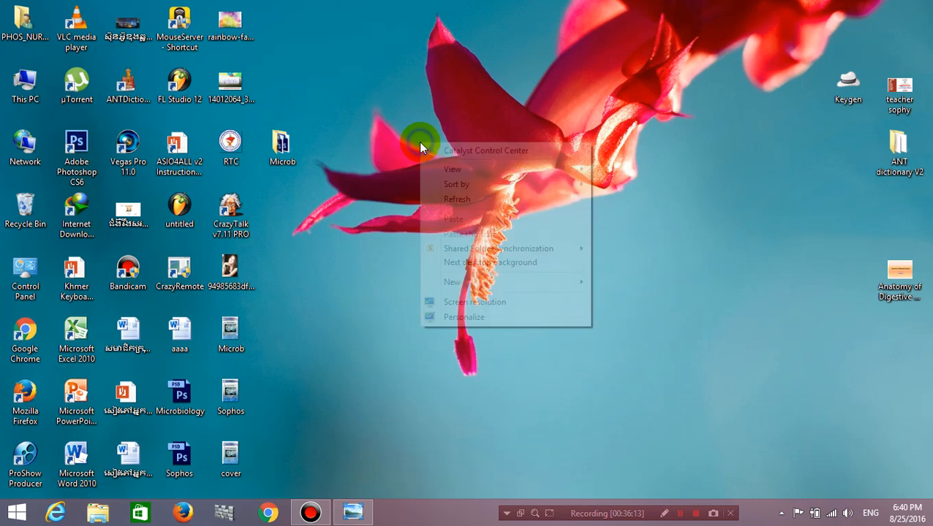
pyautogui.rightClick(420, 146)
pyautogui.click(454, 195)
pyautogui.rightClick(454, 198)
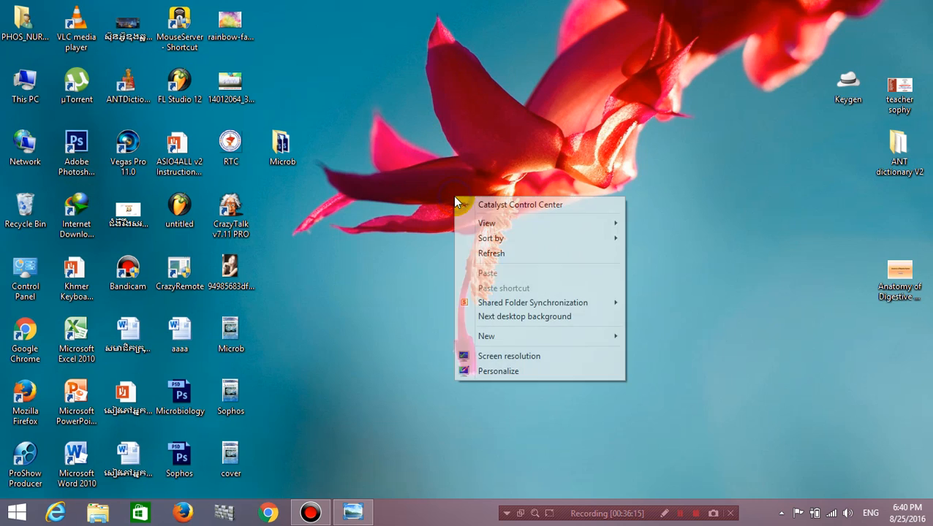
pyautogui.click(482, 253)
# Open the Sophos image and cover.jpg in Photo Viewer, arranged side by side.
pyautogui.click(236, 391)
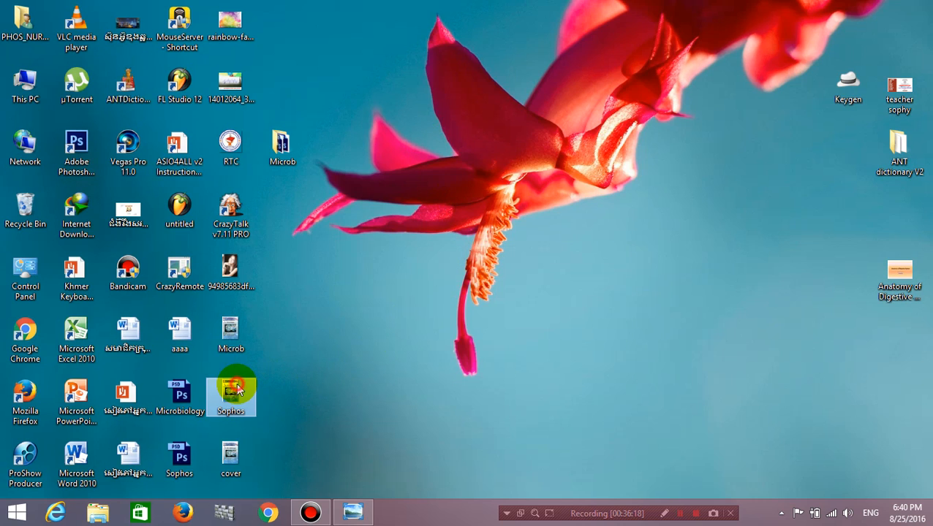
pyautogui.click(229, 449)
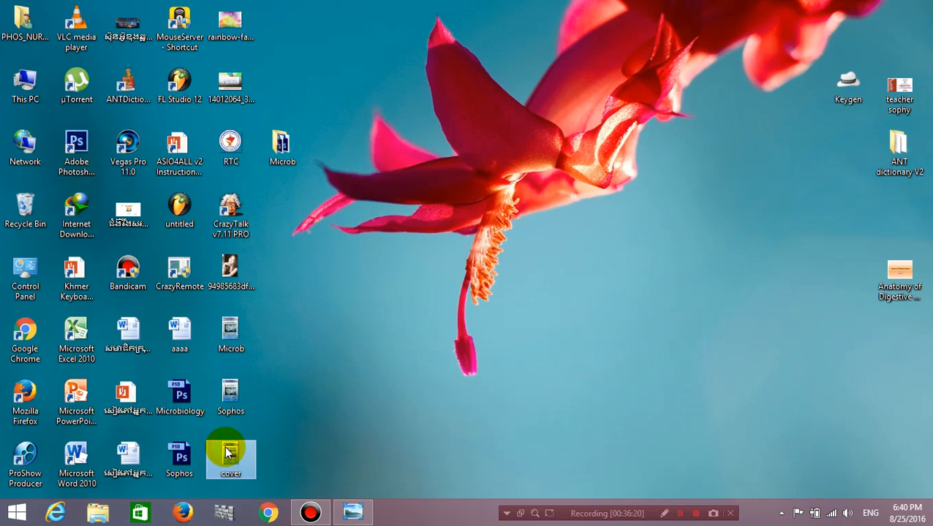
pyautogui.keyDown('ctrl'); pyautogui.click(219, 398); pyautogui.keyUp('ctrl')
pyautogui.doubleClick(221, 397)
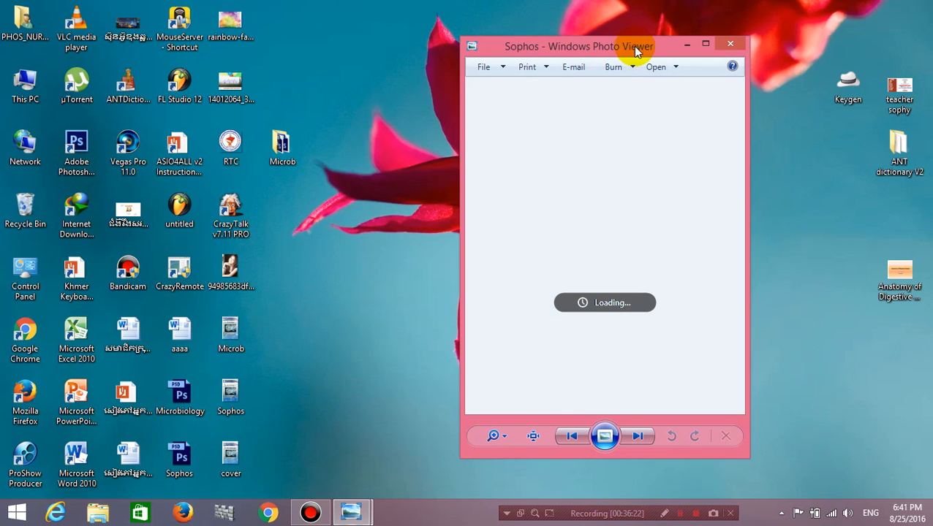
pyautogui.moveTo(634, 45); pyautogui.dragTo(622, 28)
pyautogui.moveTo(723, 28); pyautogui.dragTo(862, 39)
pyautogui.doubleClick(227, 457)
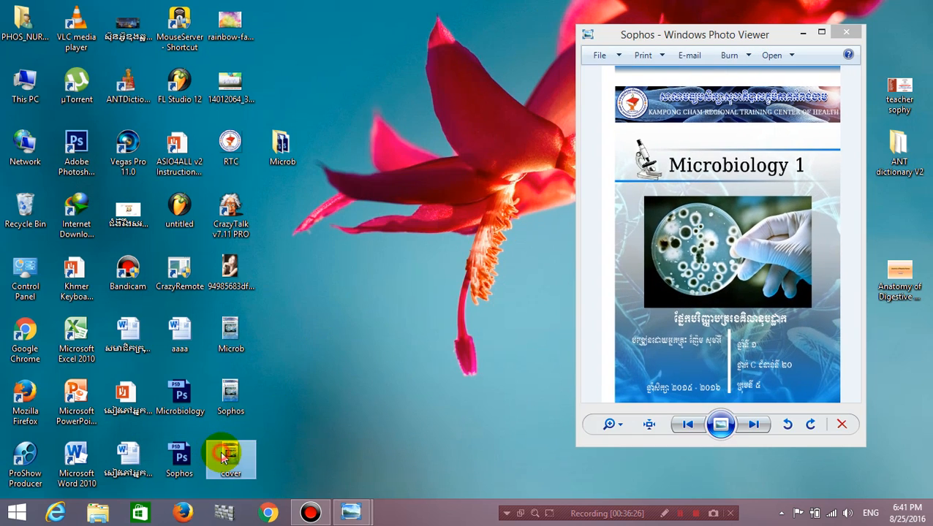
pyautogui.moveTo(639, 46); pyautogui.dragTo(451, 31)
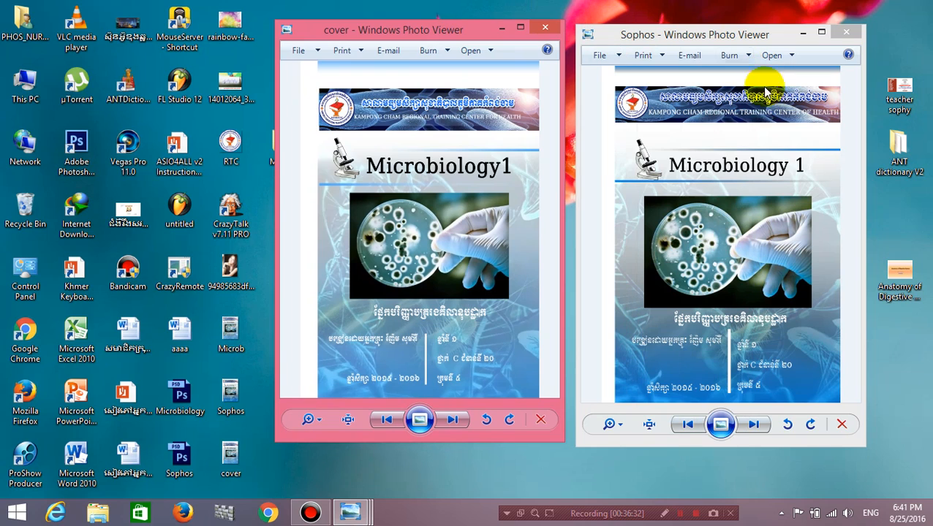
# Close both Photo Viewer windows, including the one restored from the taskbar.
pyautogui.click(861, 34)
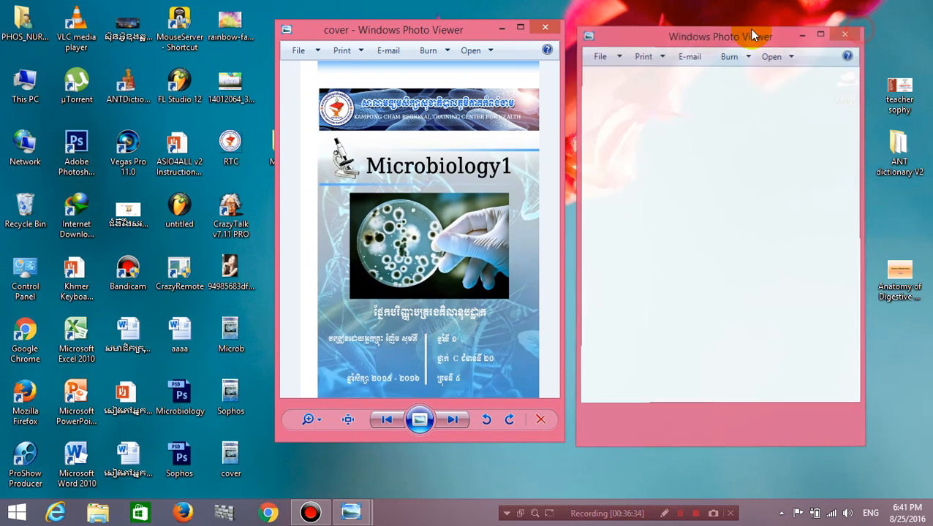
pyautogui.click(554, 28)
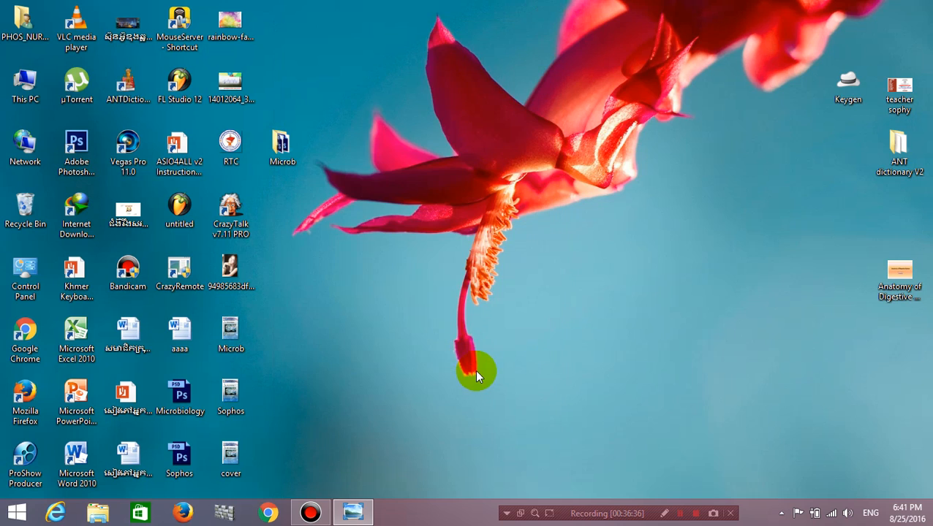
pyautogui.click(364, 510)
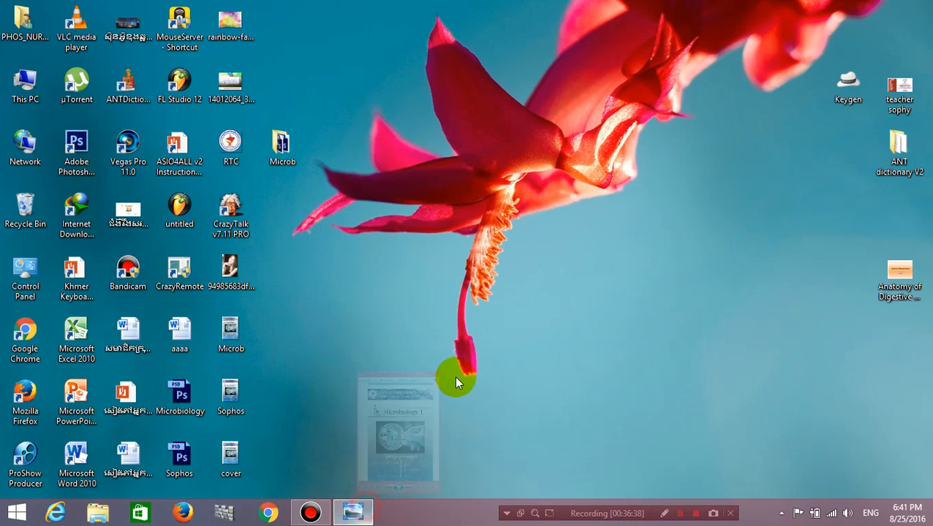
pyautogui.click(685, 65)
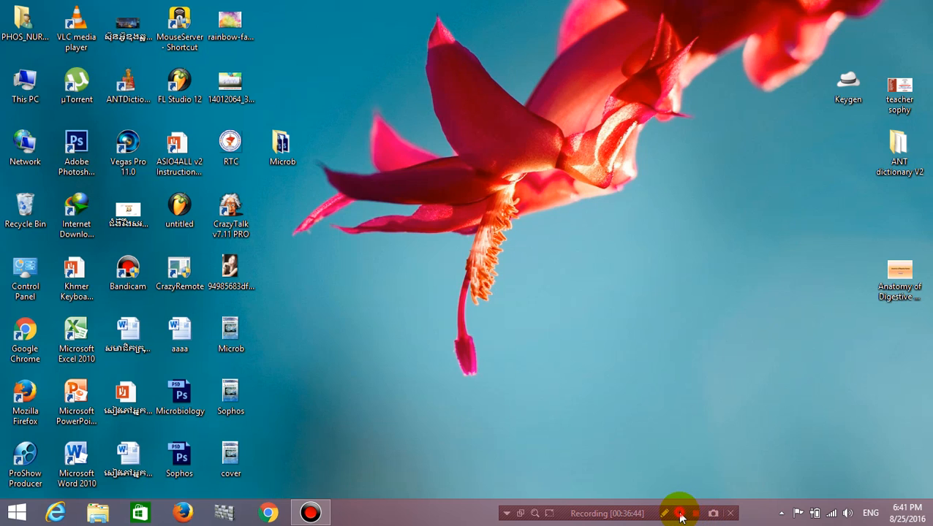
pyautogui.click(310, 513)
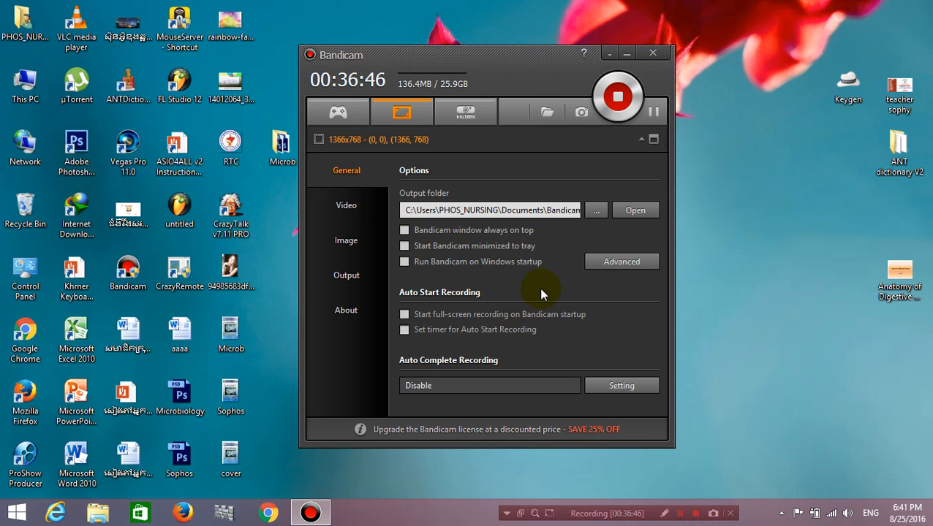